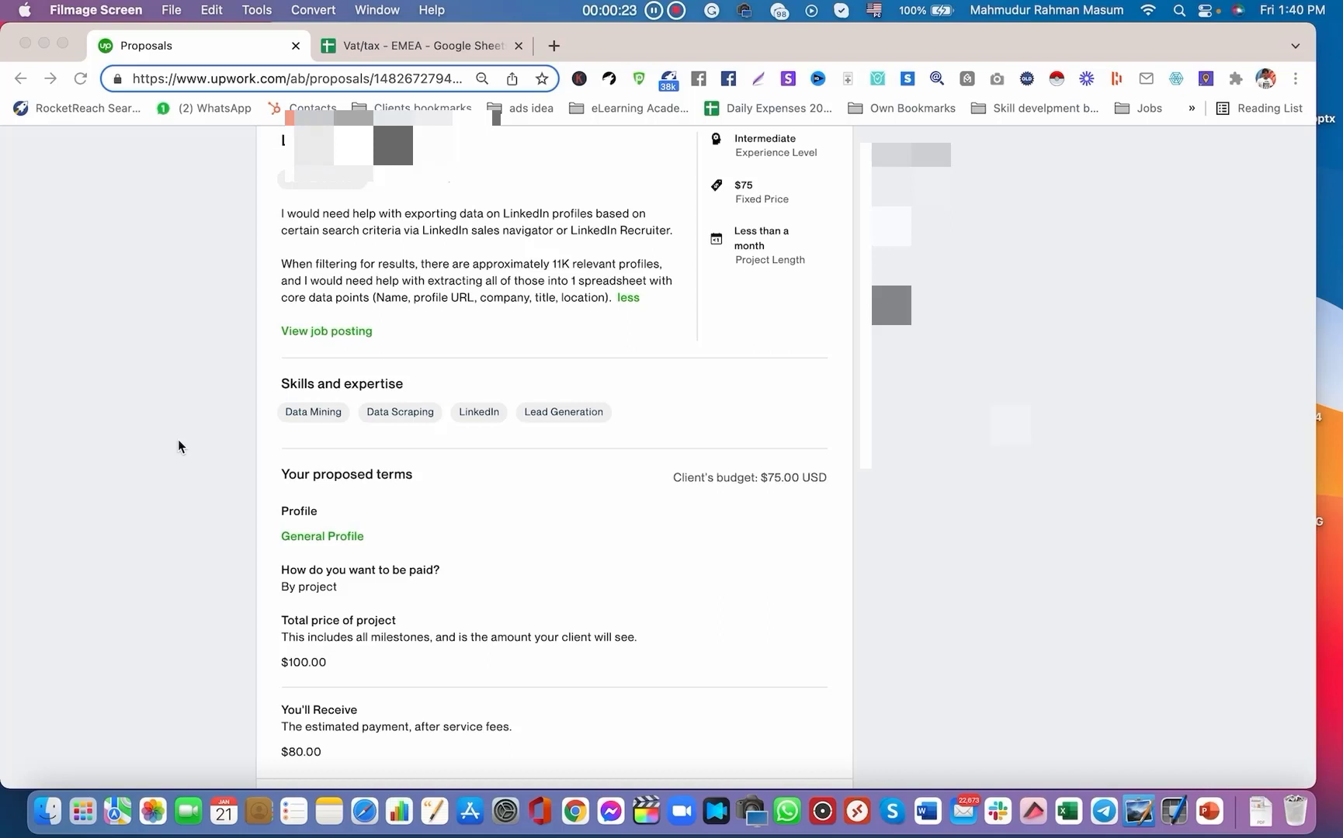
Read the job description in the Upwork proposal, including the relevant profile volume and the core data points to extract.
{"action": "left_click", "coordinate": [749, 185]}
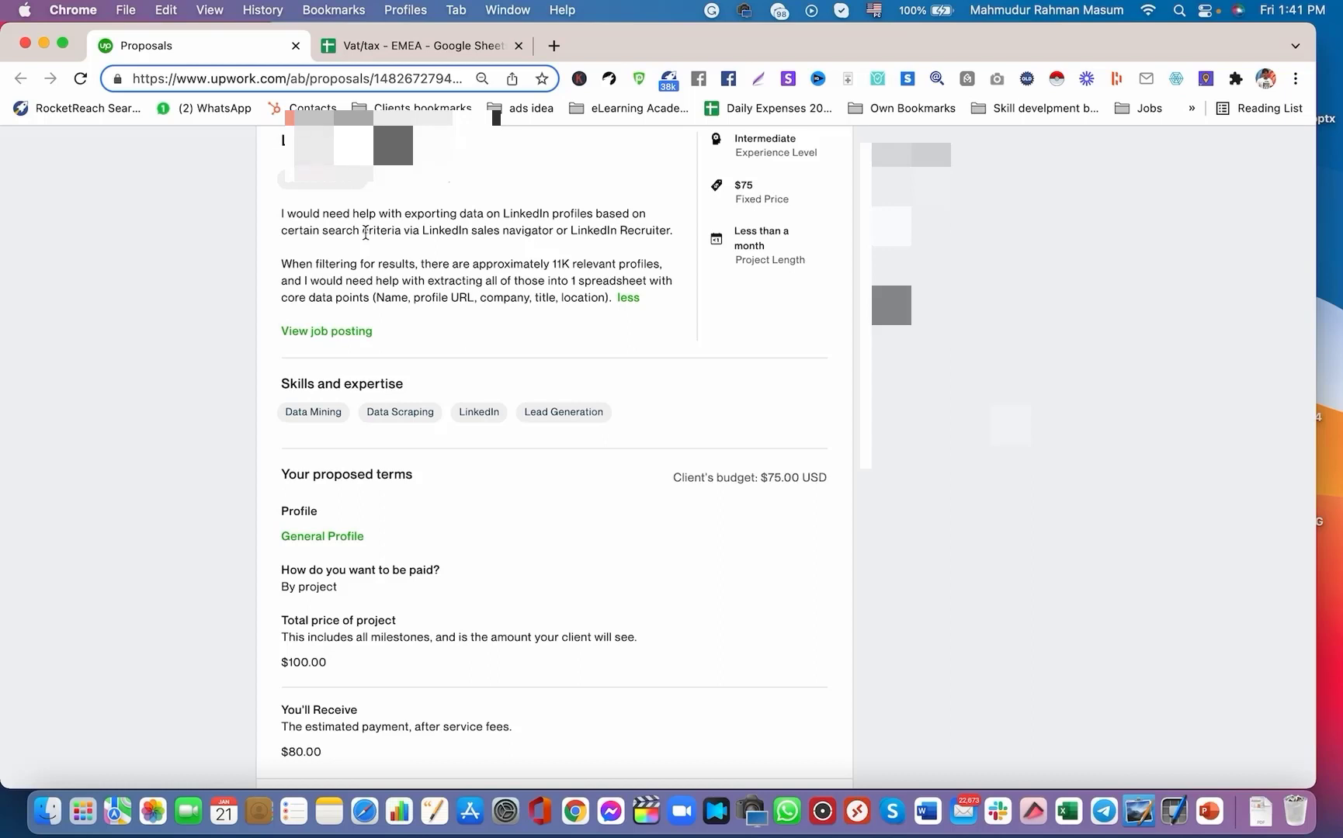
{"action": "double_click", "coordinate": [337, 262]}
{"action": "left_click", "coordinate": [562, 266]}
{"action": "double_click", "coordinate": [543, 298]}
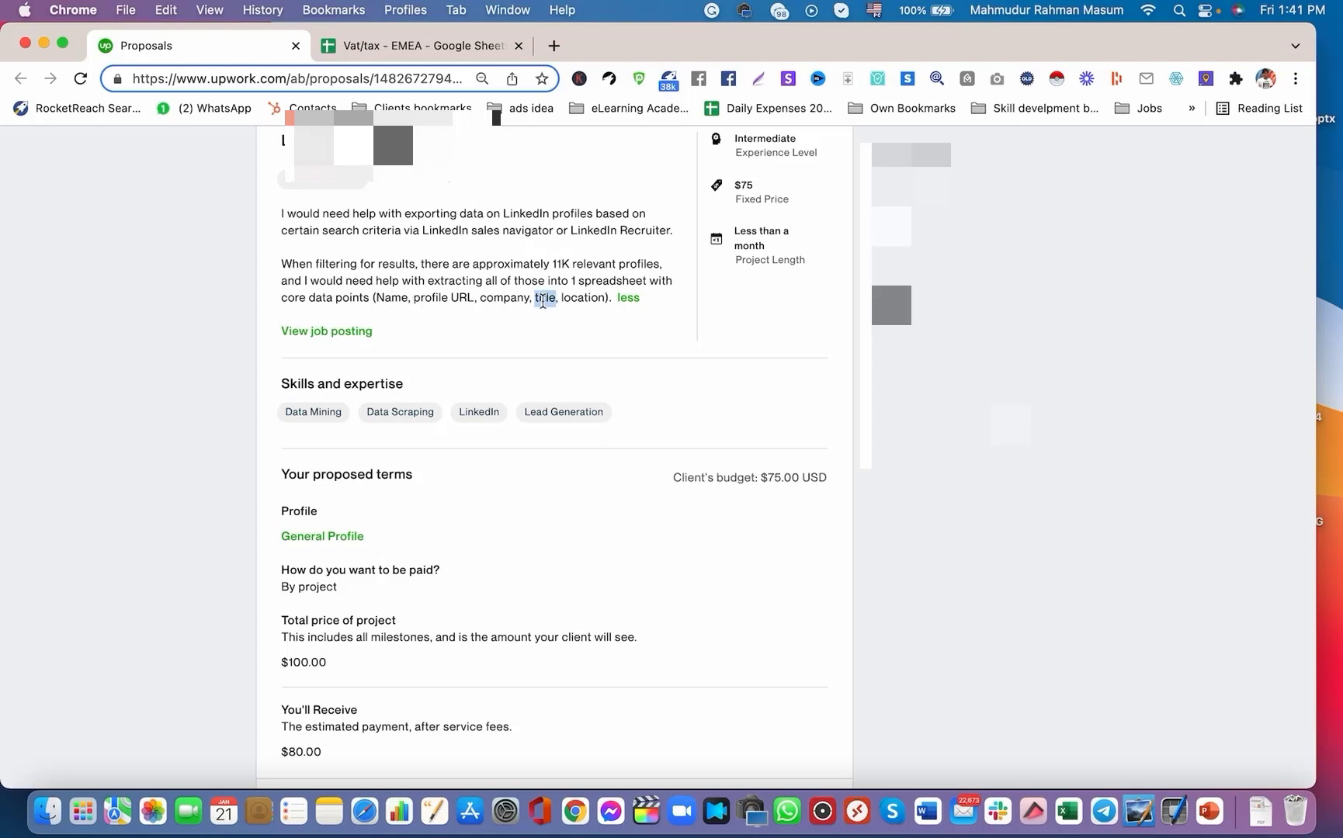
{"action": "left_click", "coordinate": [584, 304]}
Switch to the Vat/tax - EMEA spreadsheet and review the target roles in the Job title column of the Job Requirements sheet.
{"action": "left_click", "coordinate": [405, 58]}
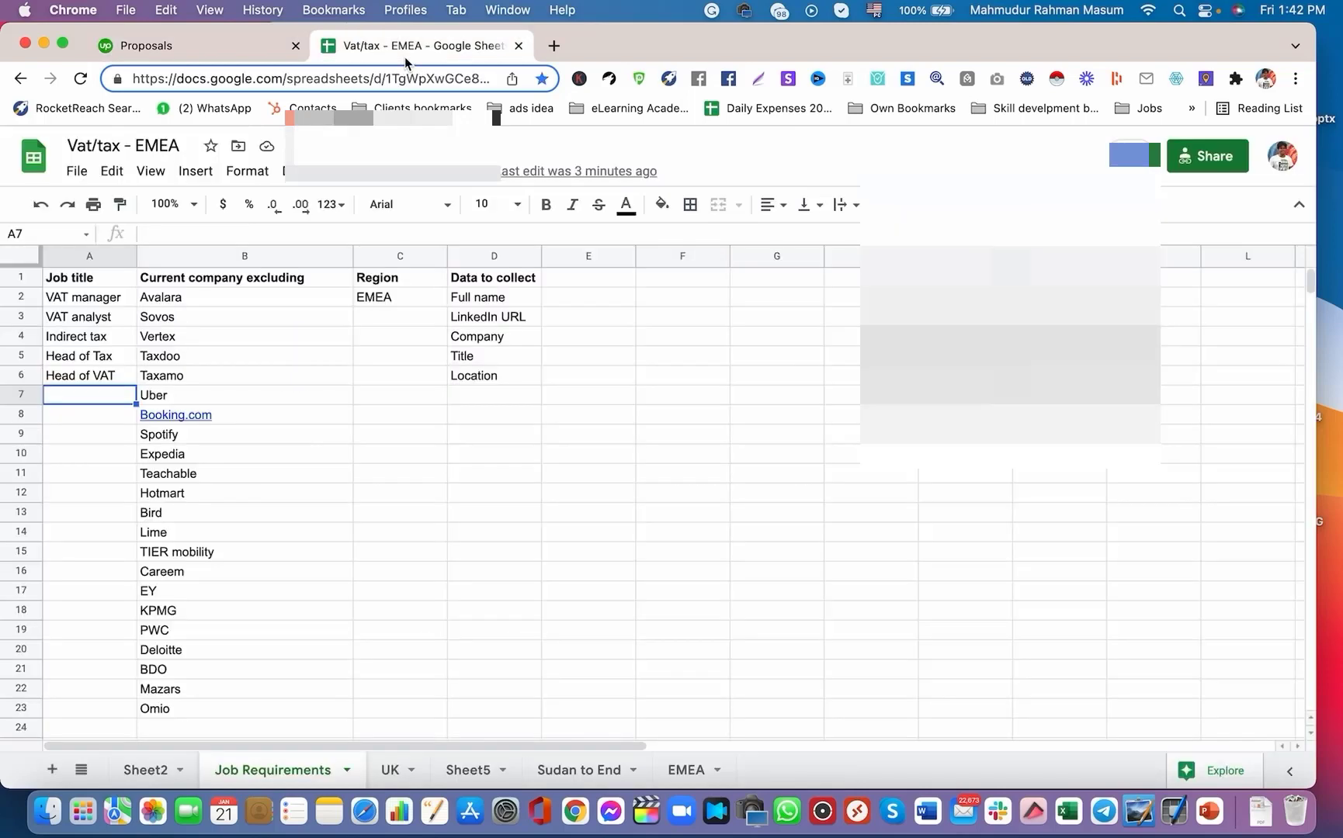
{"action": "left_click", "coordinate": [305, 461]}
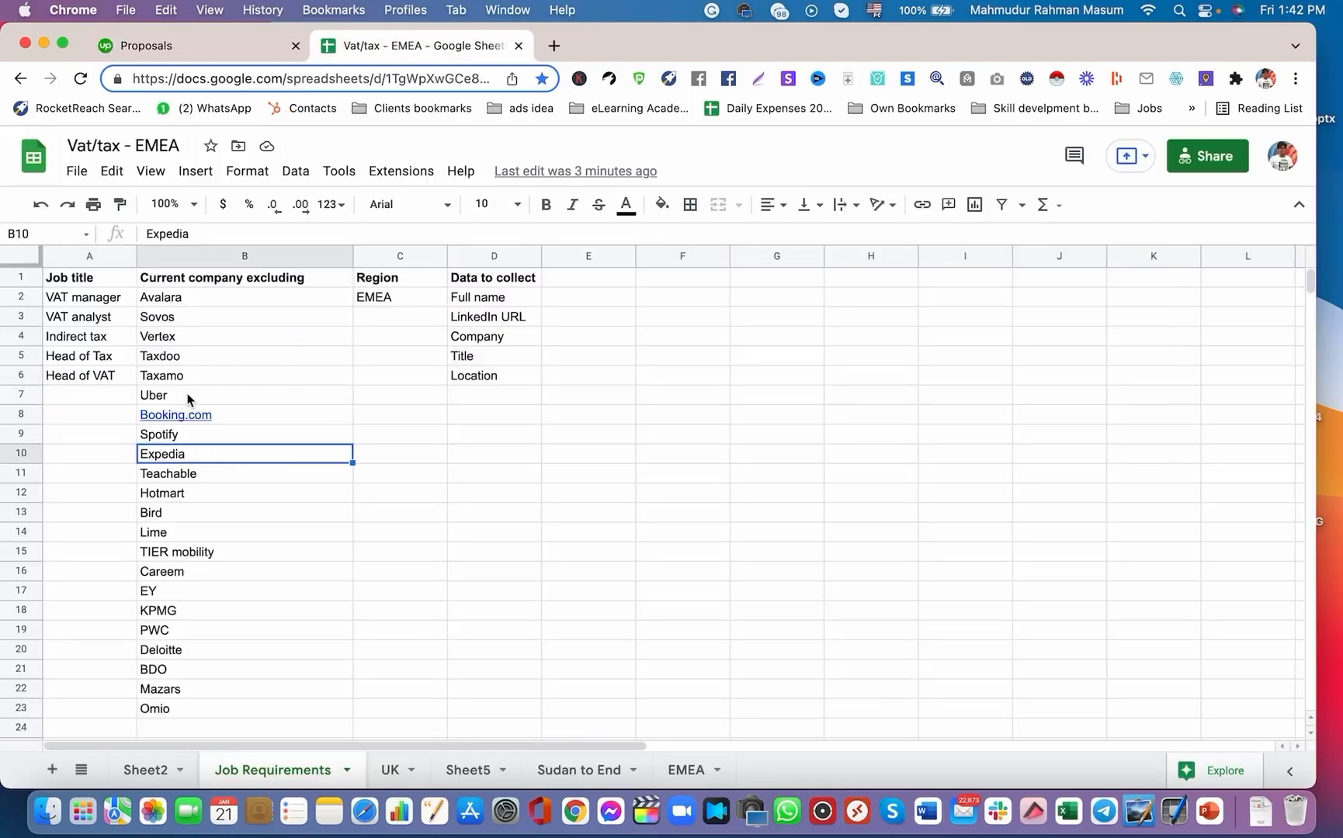
{"action": "left_click", "coordinate": [88, 299]}
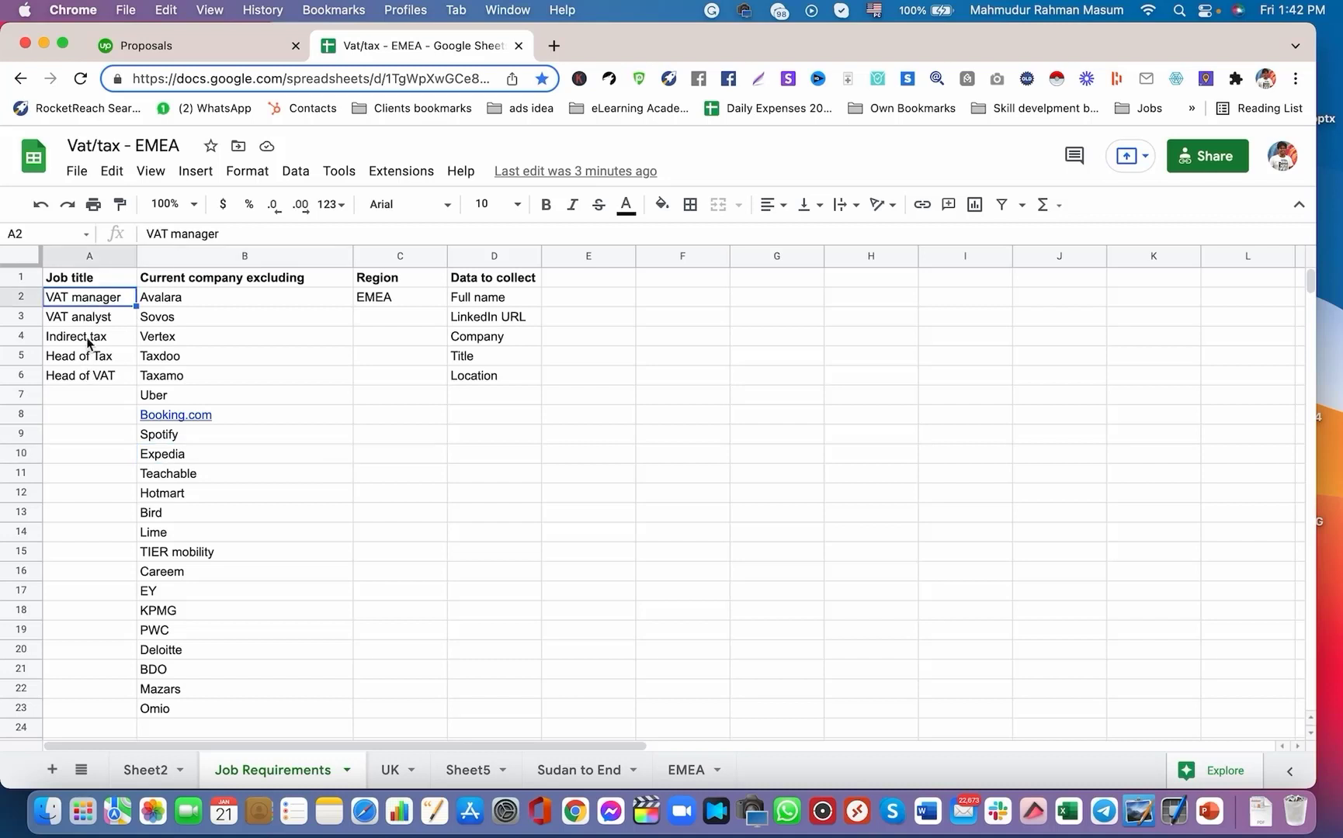
{"action": "left_click", "coordinate": [88, 394]}
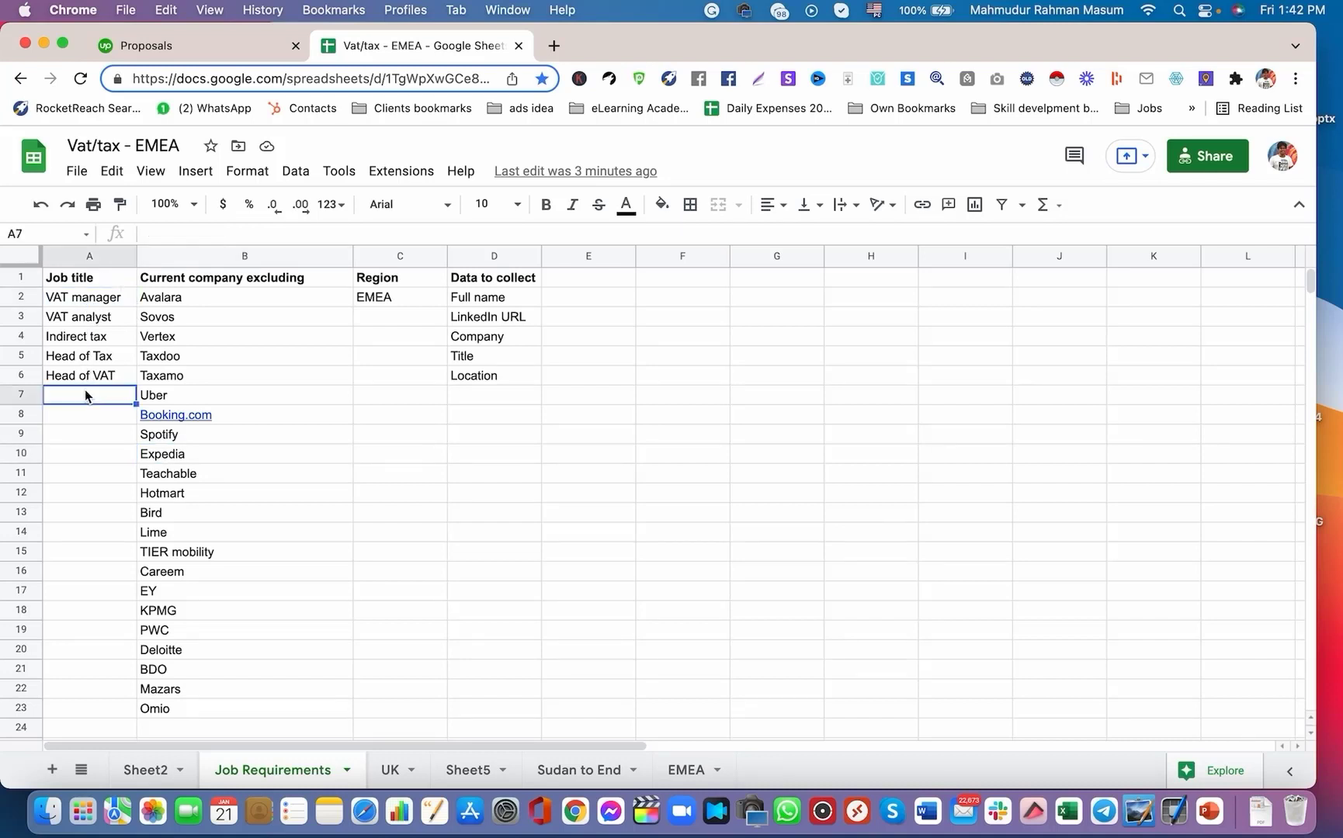
{"action": "left_click", "coordinate": [89, 301]}
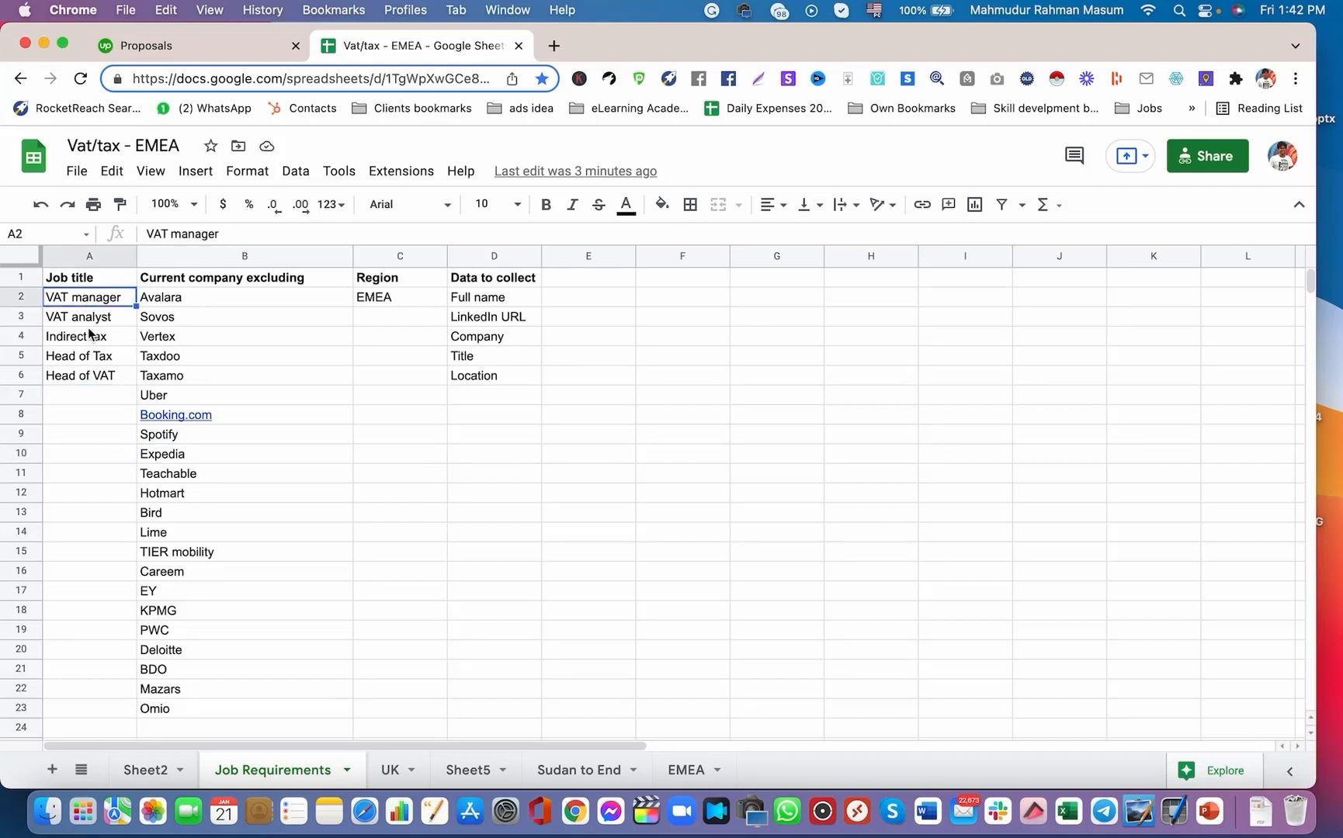
{"action": "left_click", "coordinate": [90, 319]}
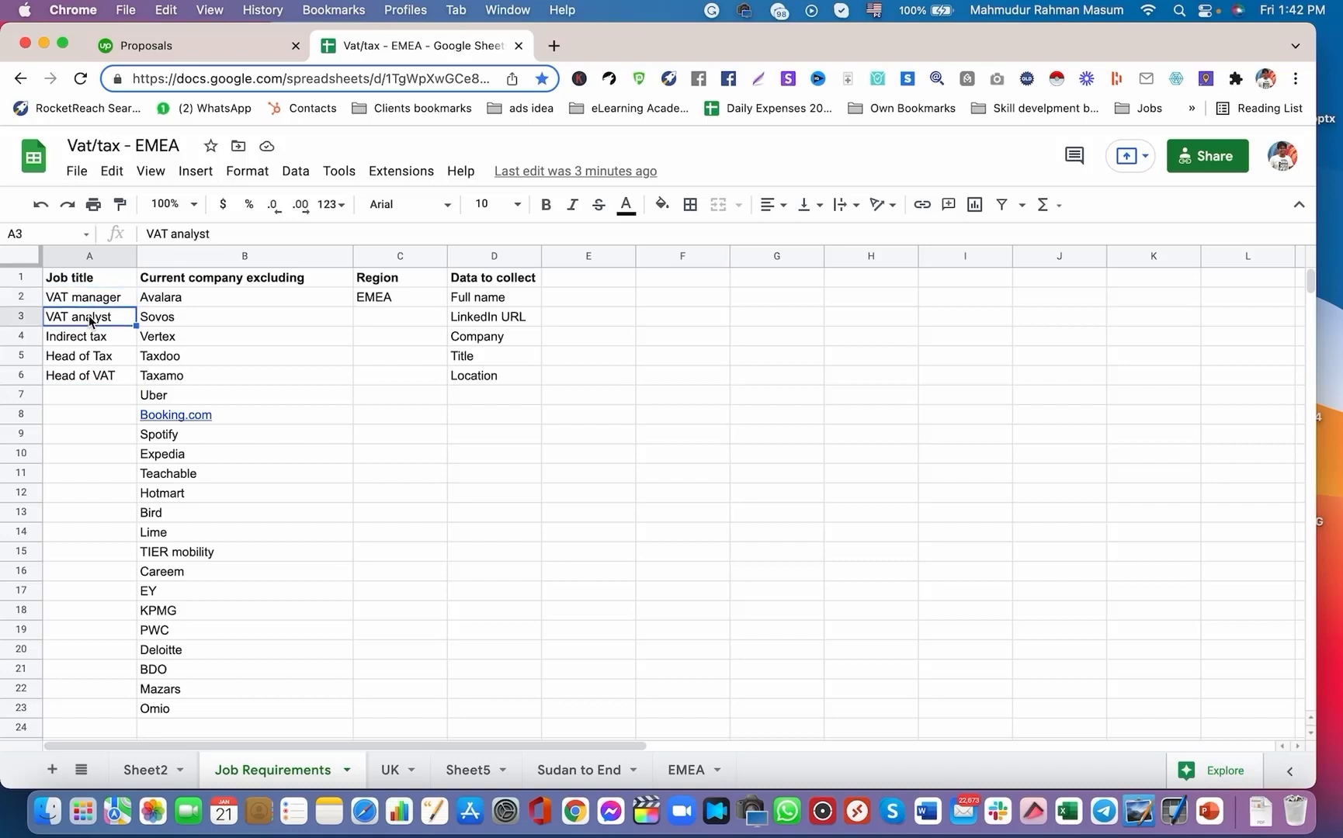
{"action": "left_click", "coordinate": [695, 626]}
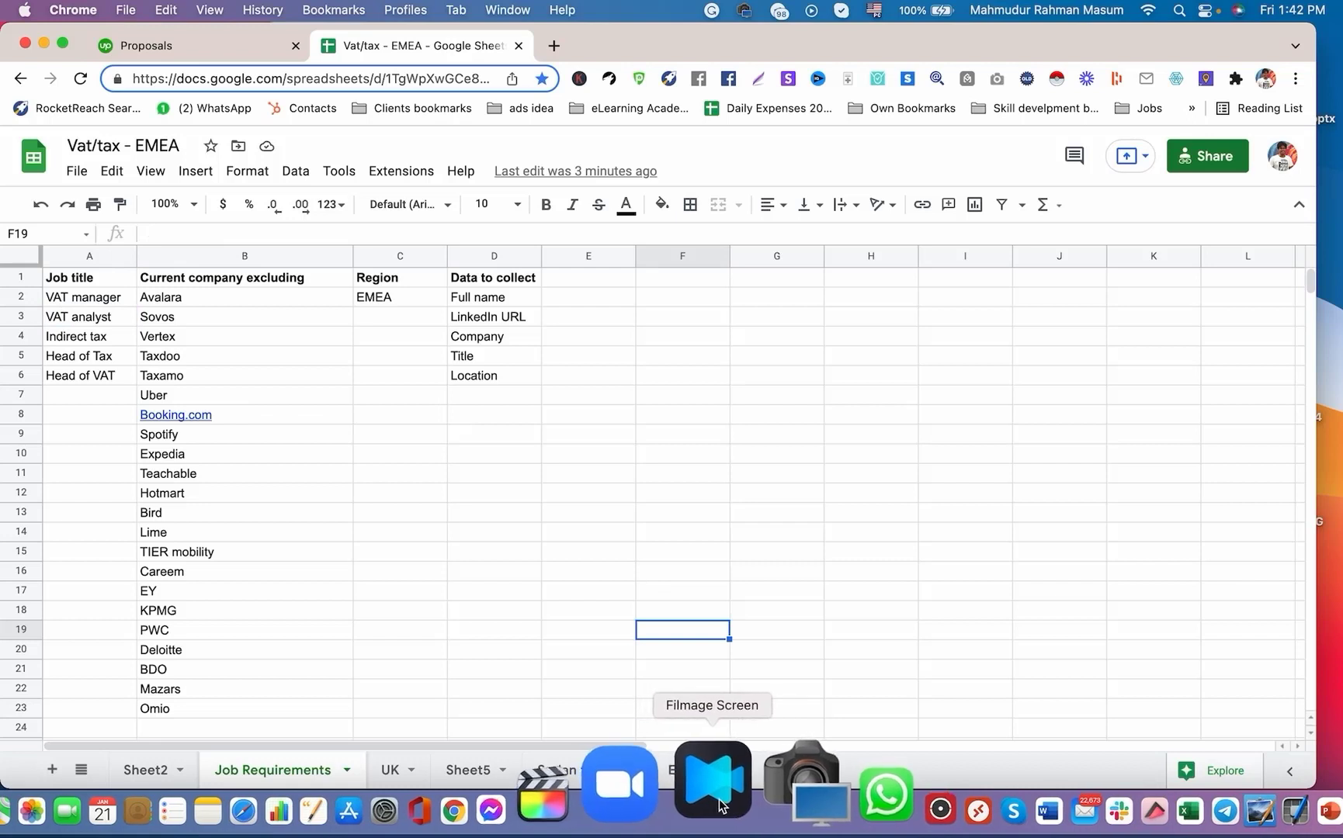
{"action": "left_click", "coordinate": [712, 751]}
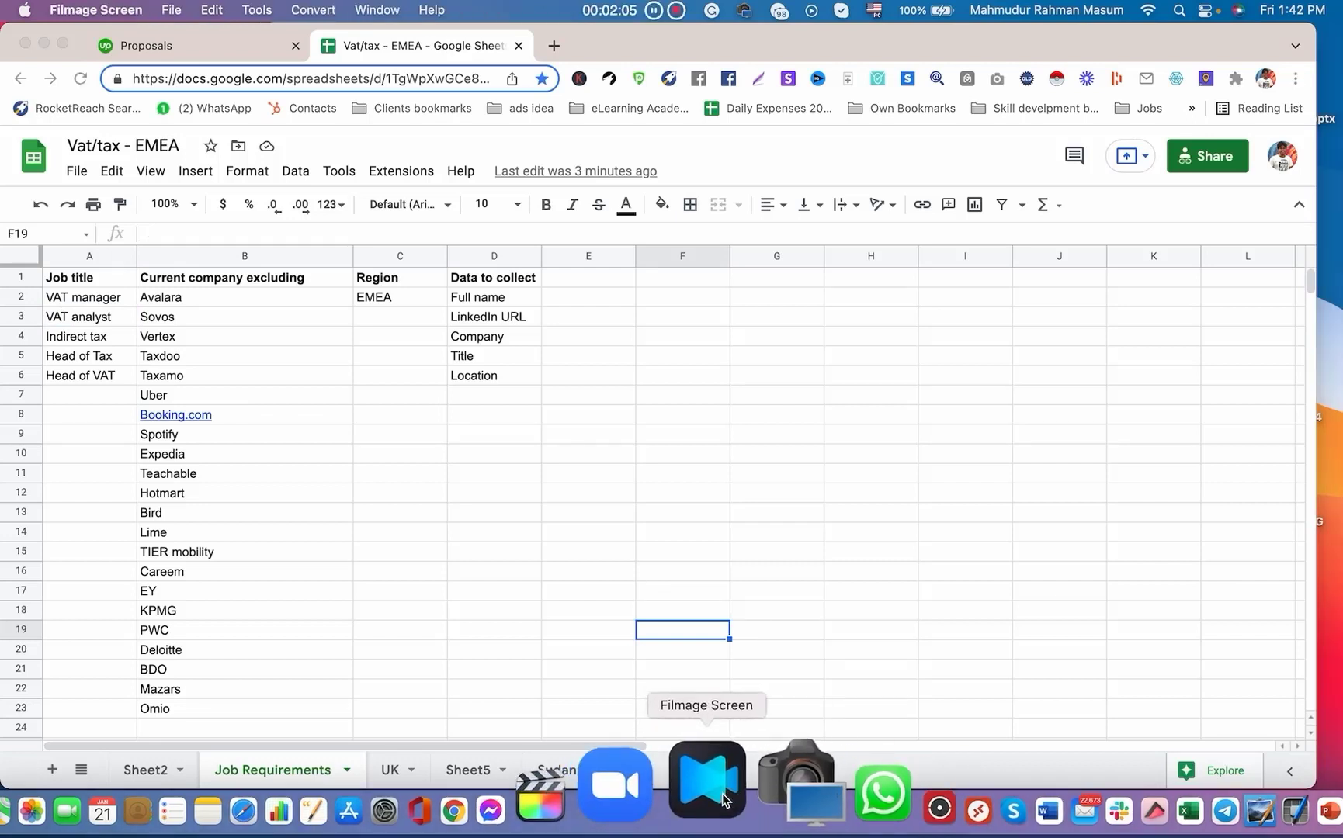
{"action": "left_click", "coordinate": [96, 355]}
{"action": "left_click", "coordinate": [75, 284]}
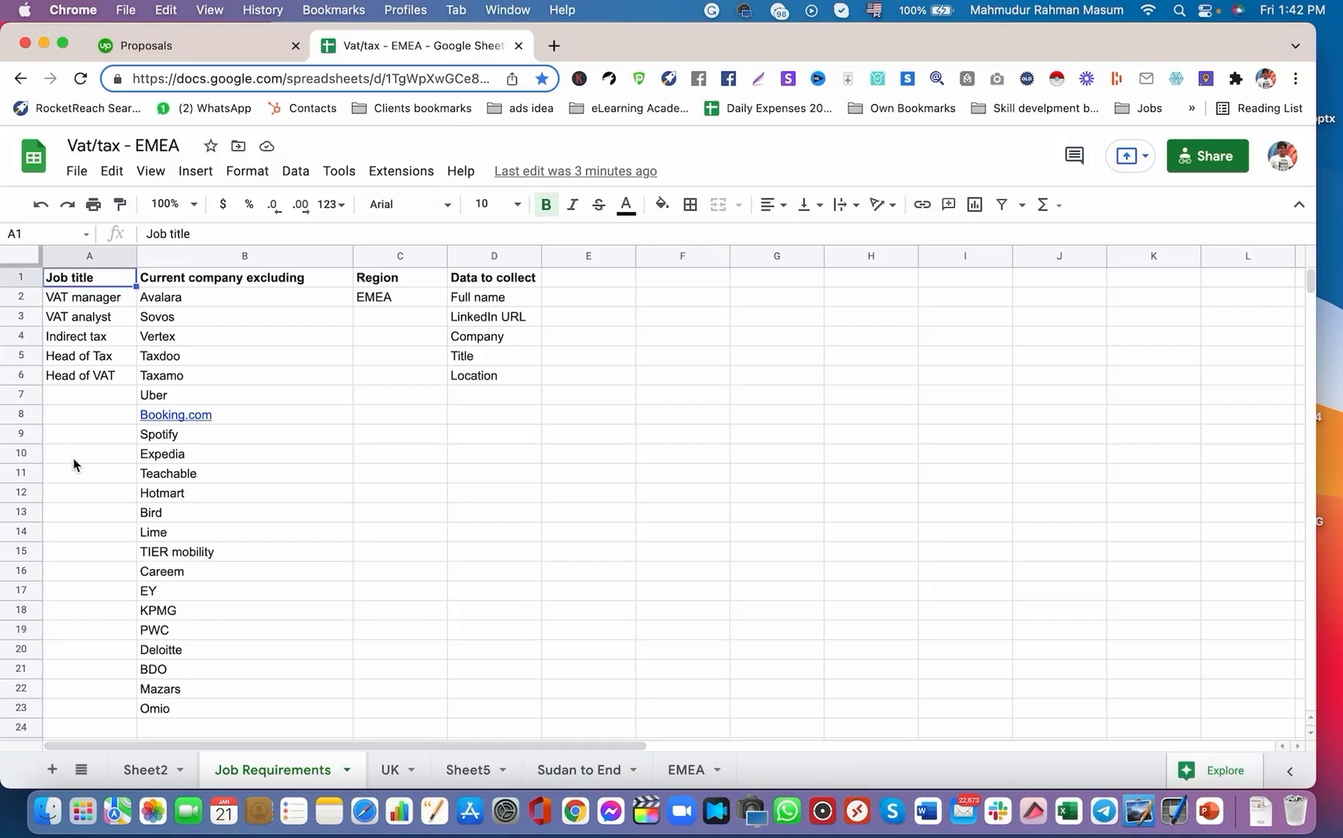
{"action": "left_click", "coordinate": [92, 324]}
{"action": "left_click", "coordinate": [88, 339]}
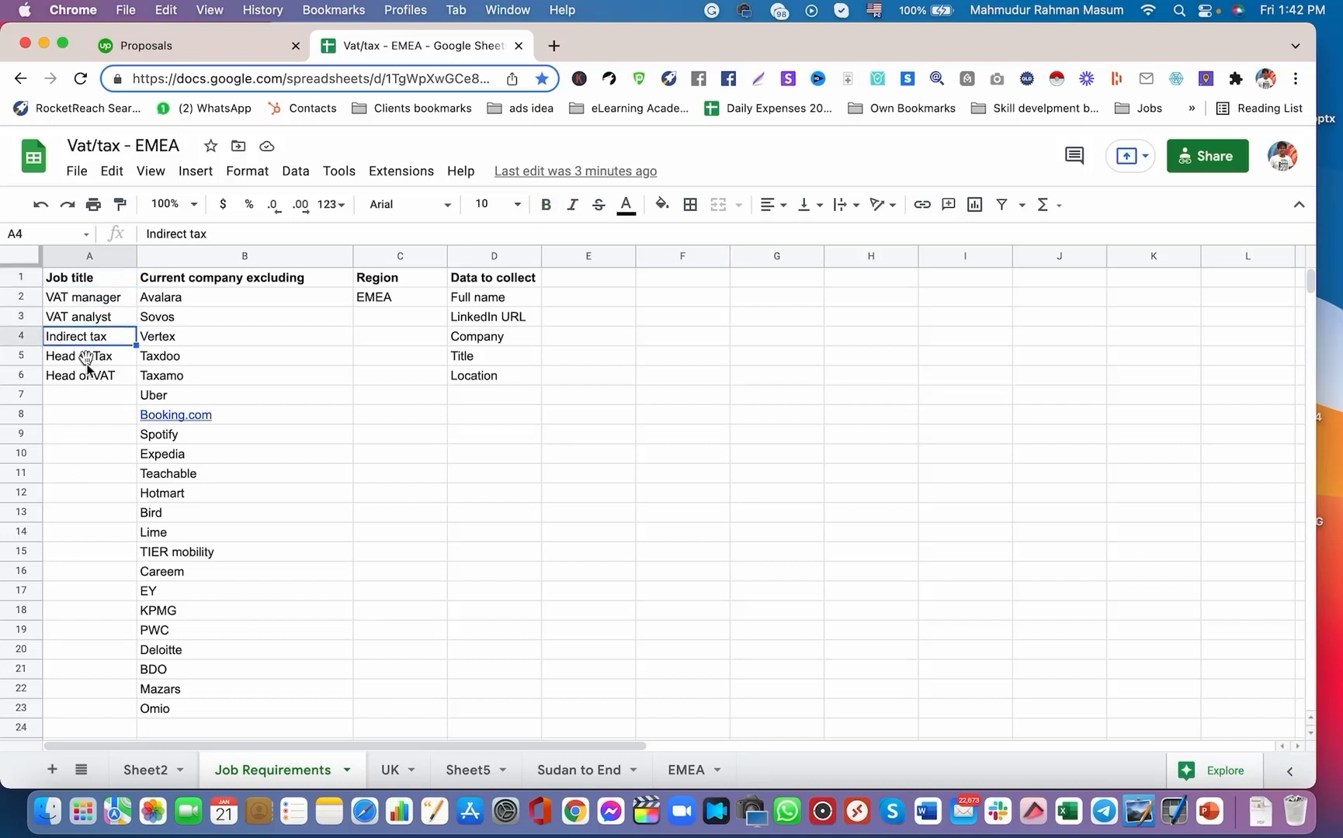
{"action": "left_click", "coordinate": [76, 357]}
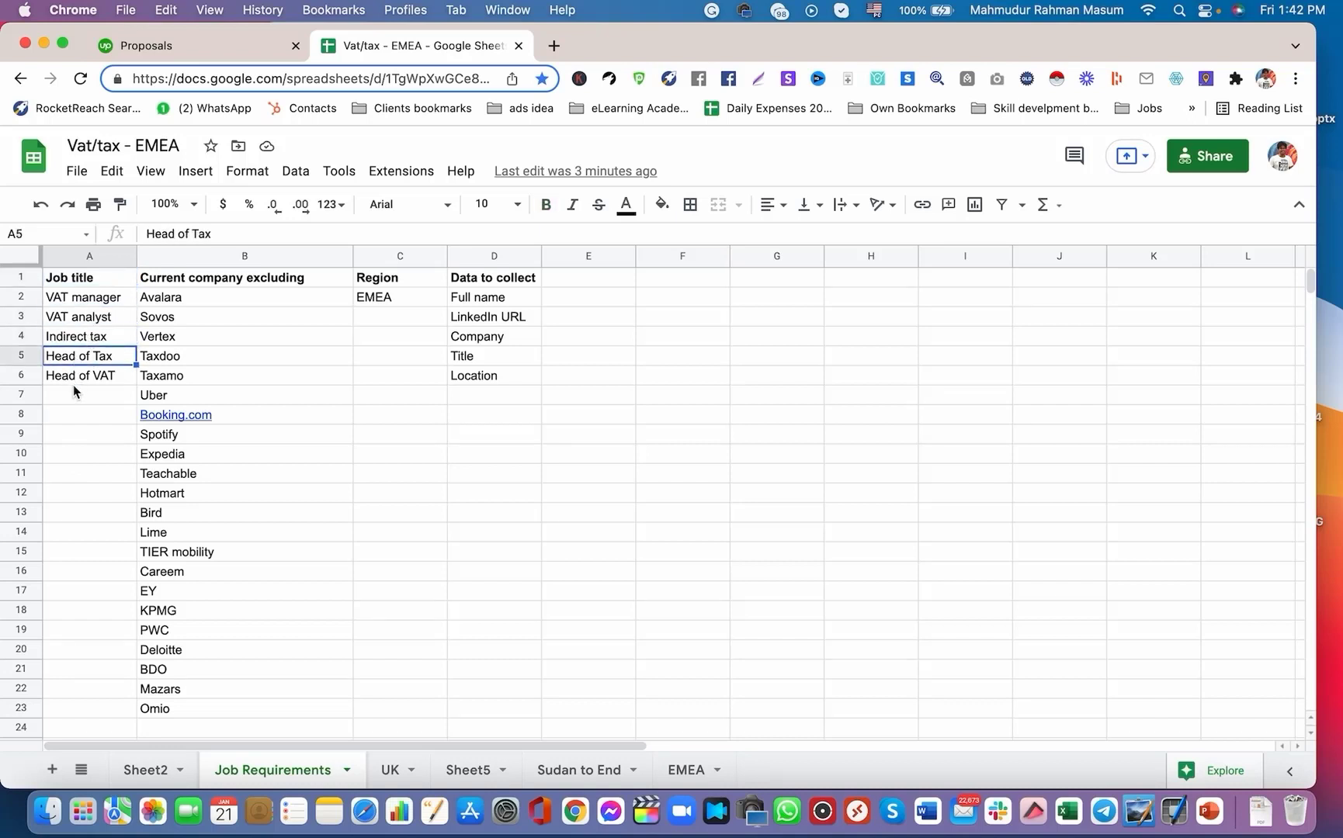
{"action": "left_click", "coordinate": [74, 388]}
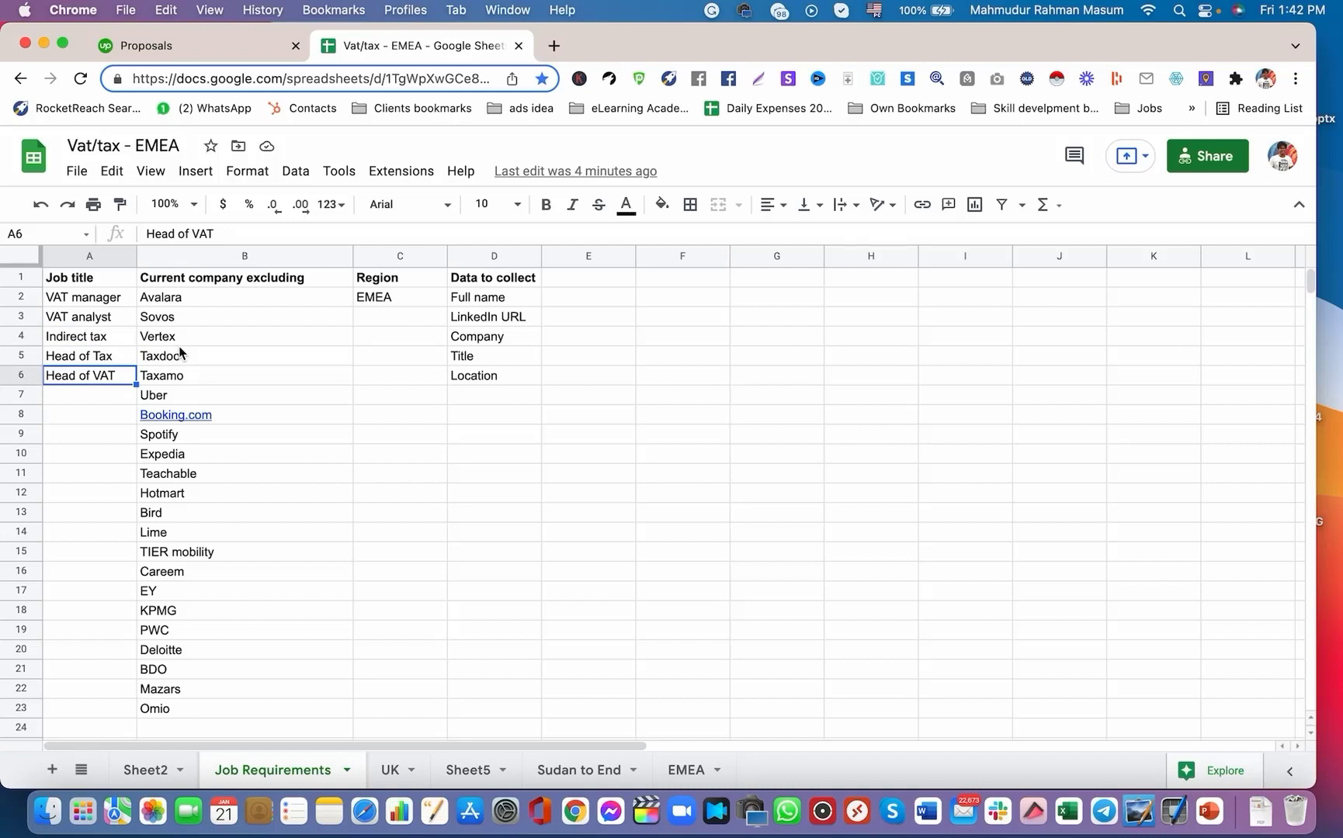
Review the full list of companies in the Current company excluding column.
{"action": "left_click", "coordinate": [181, 284]}
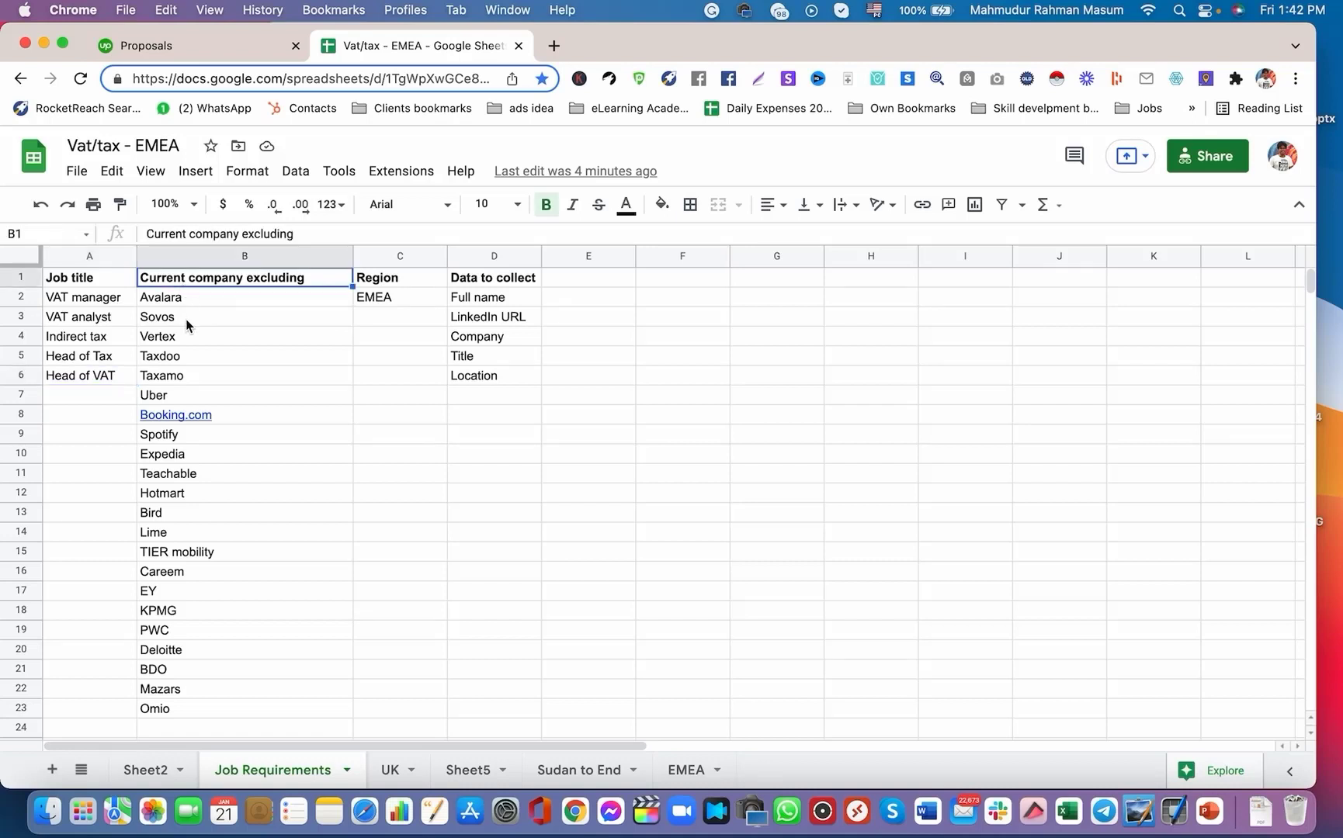
{"action": "left_click", "coordinate": [190, 298]}
{"action": "scroll", "coordinate": [203, 419], "scroll_direction": "down", "scroll_amount": 5}
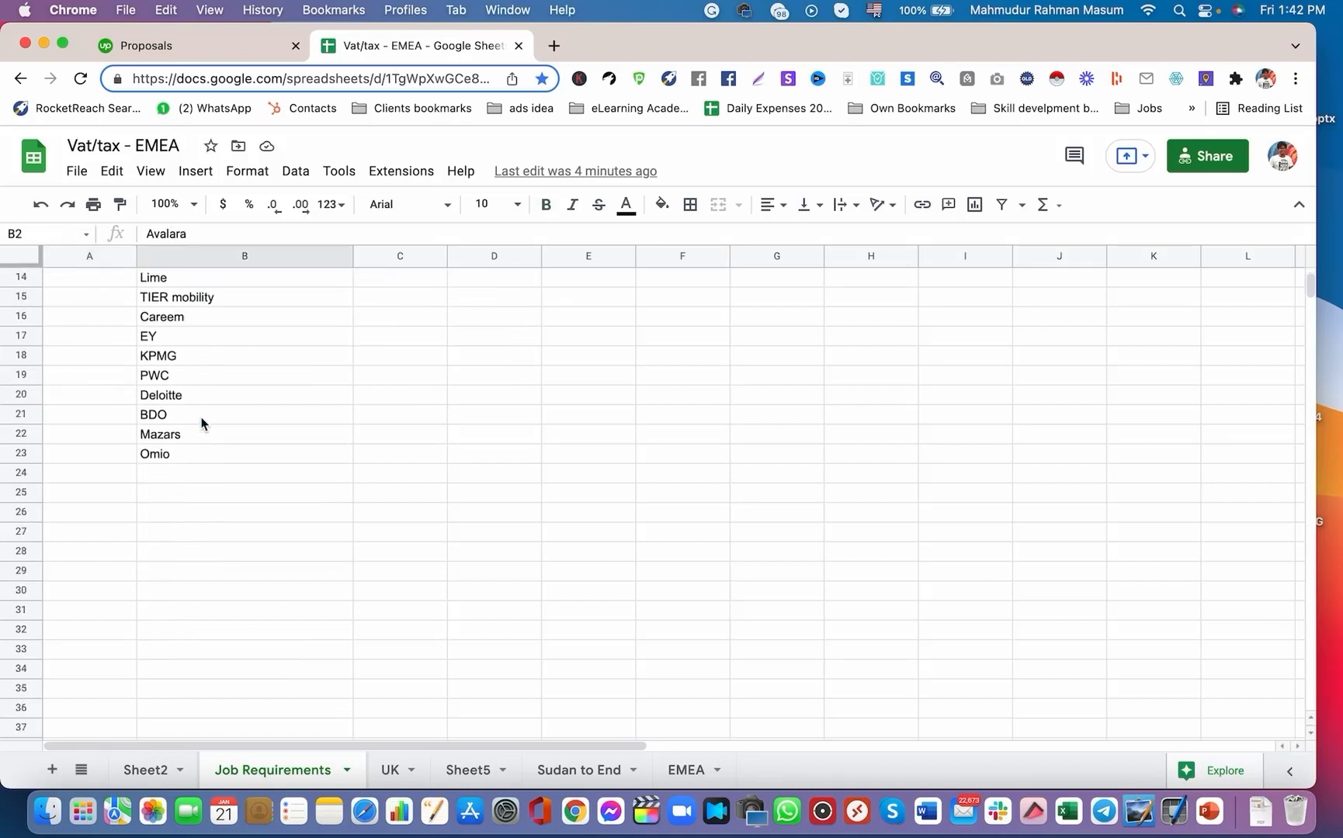
{"action": "left_click", "coordinate": [190, 456], "text": "shift"}
{"action": "scroll", "coordinate": [198, 479], "scroll_direction": "up", "scroll_amount": 5}
{"action": "left_click", "coordinate": [214, 336]}
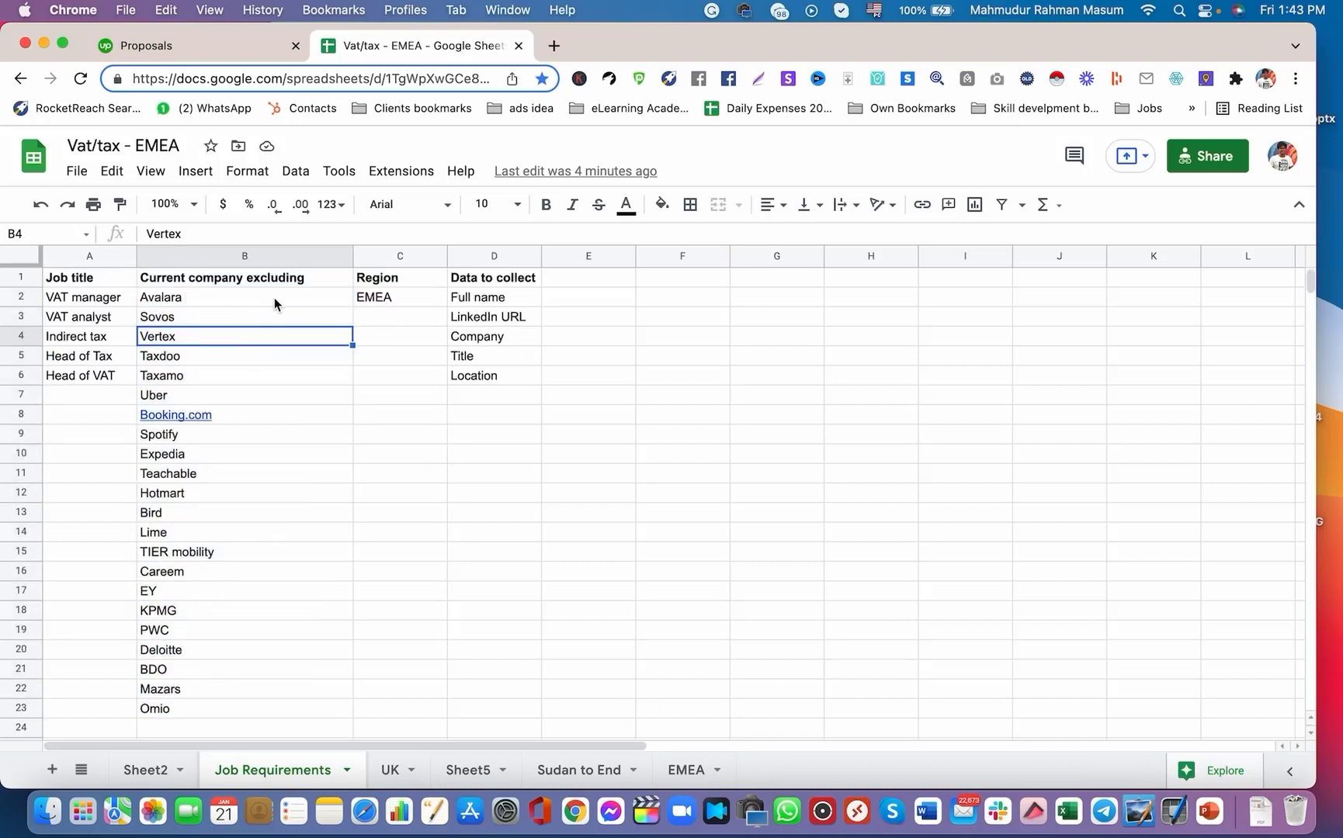
{"action": "left_click", "coordinate": [189, 297]}
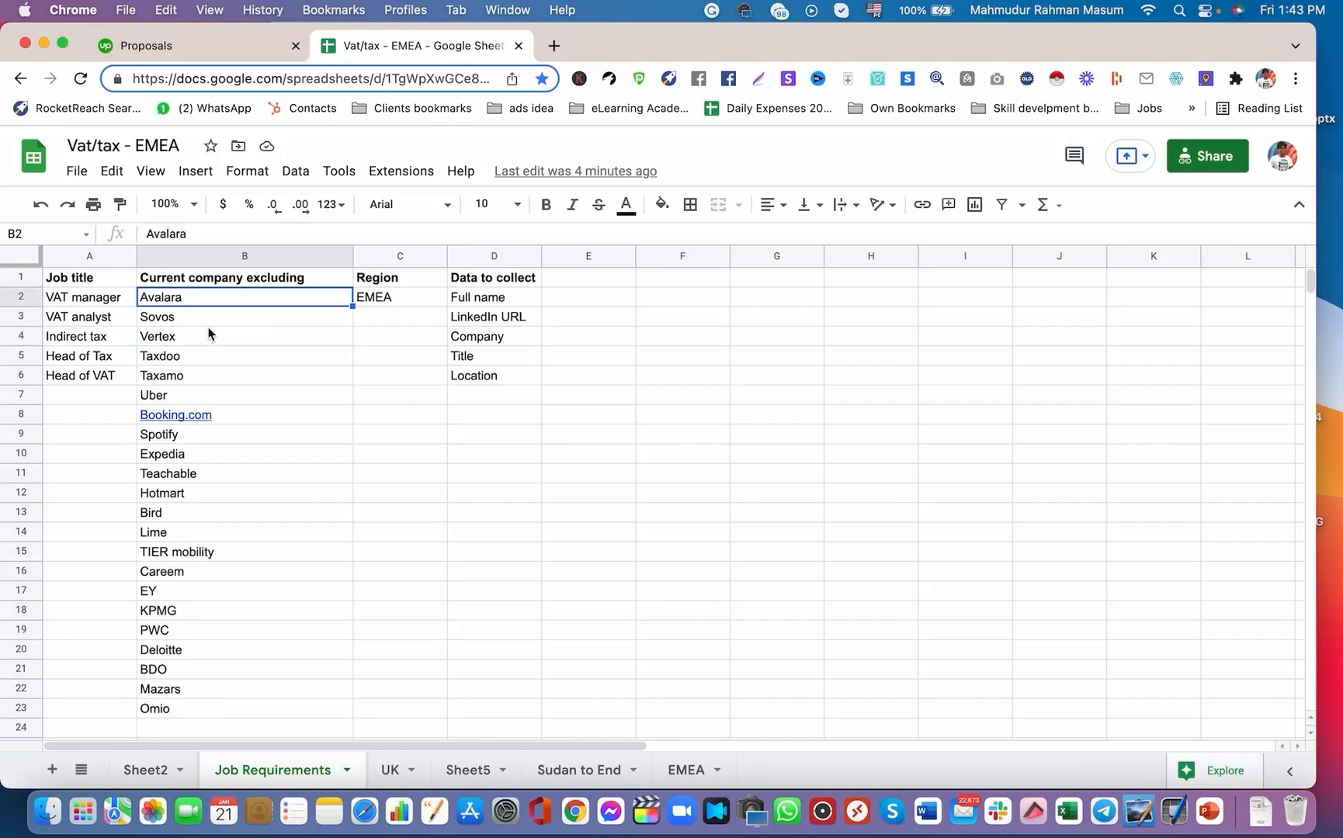
{"action": "left_click", "coordinate": [224, 343]}
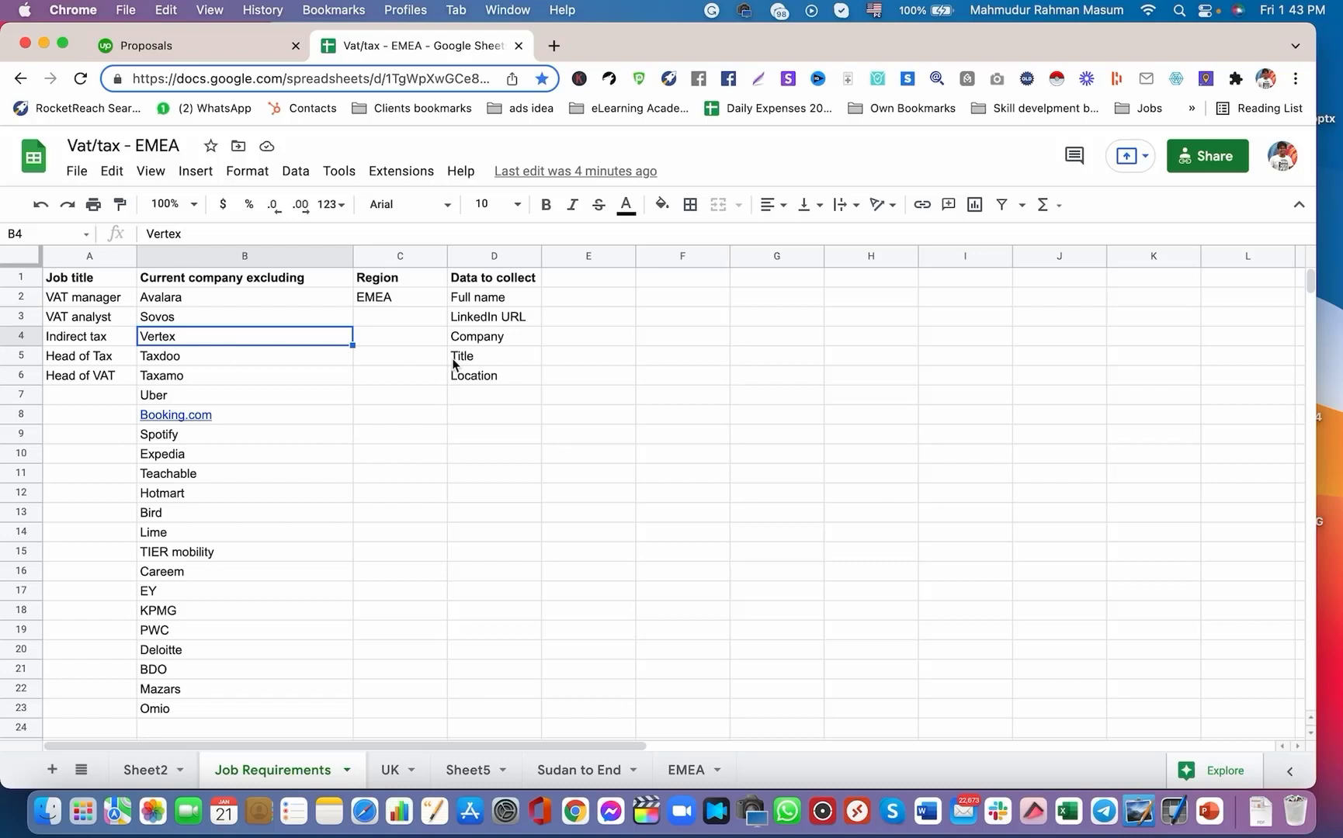
Check the required region in the Region column of the Job Requirements sheet.
{"action": "left_click", "coordinate": [381, 301]}
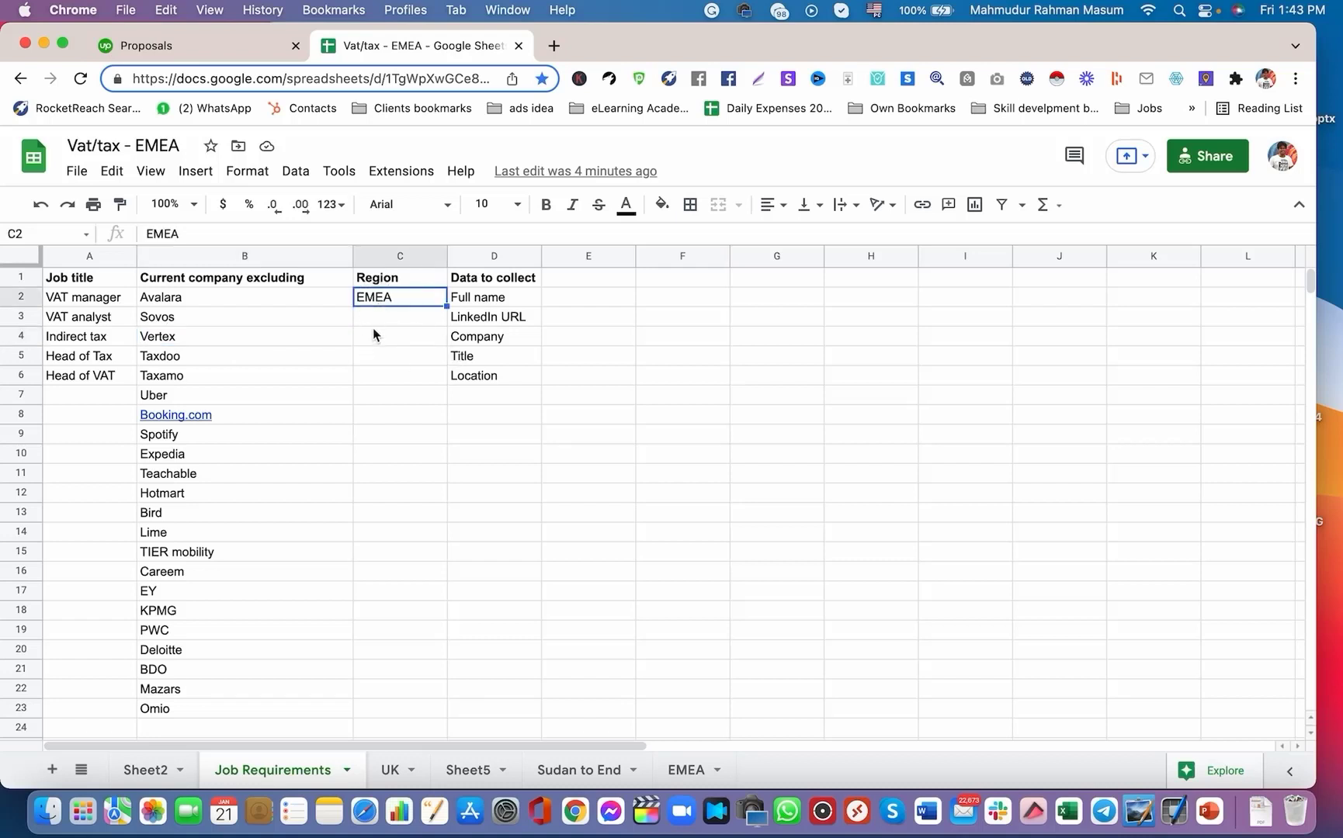
{"action": "left_click", "coordinate": [372, 322]}
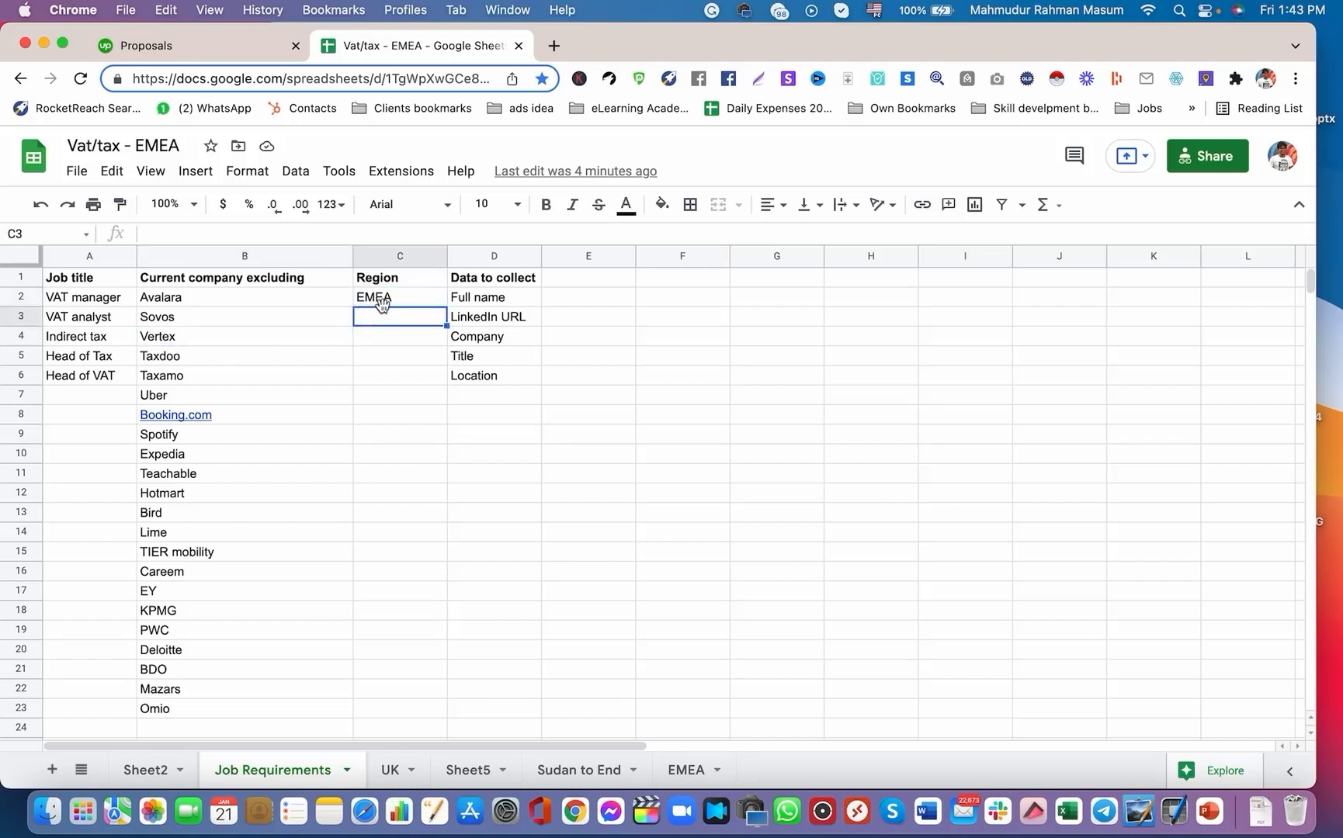
{"action": "left_click", "coordinate": [389, 300]}
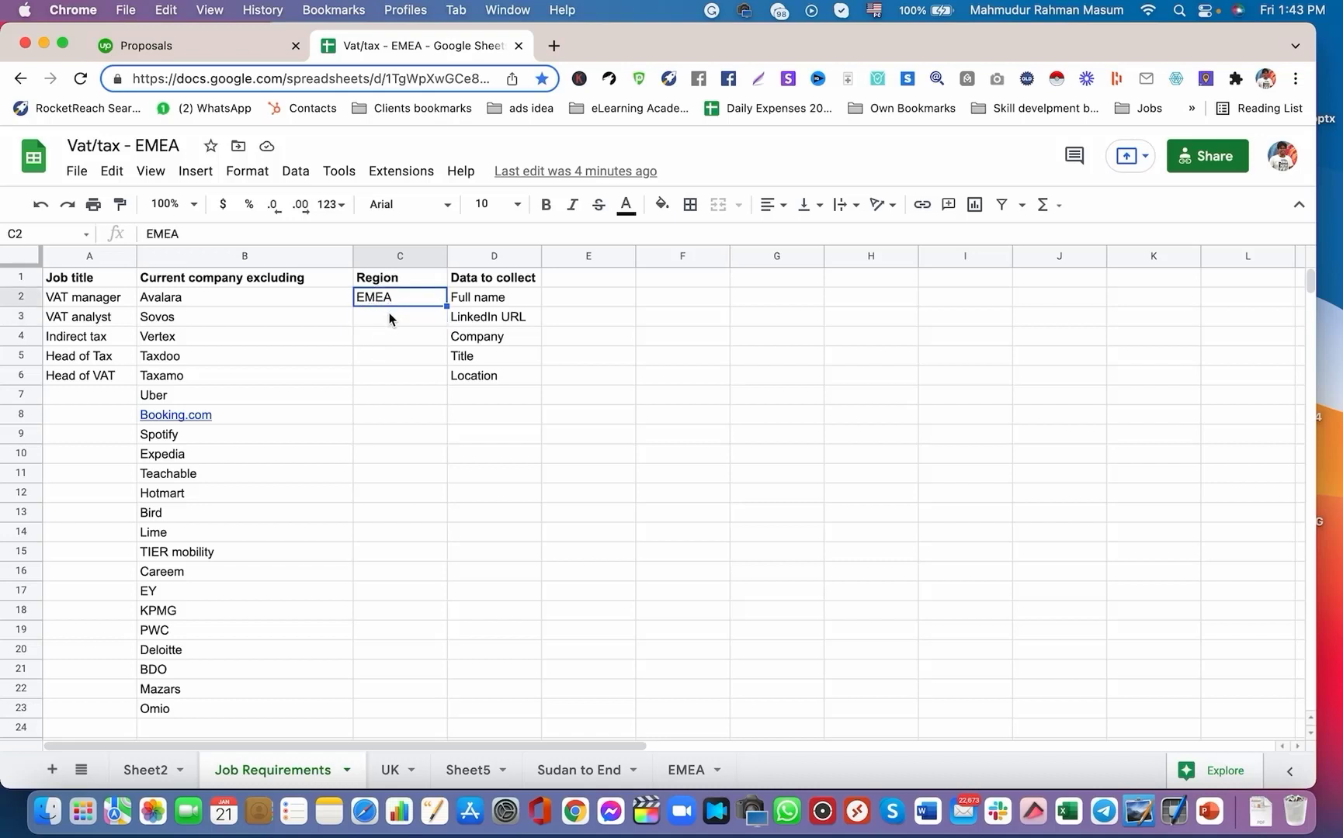
{"action": "left_click", "coordinate": [372, 321]}
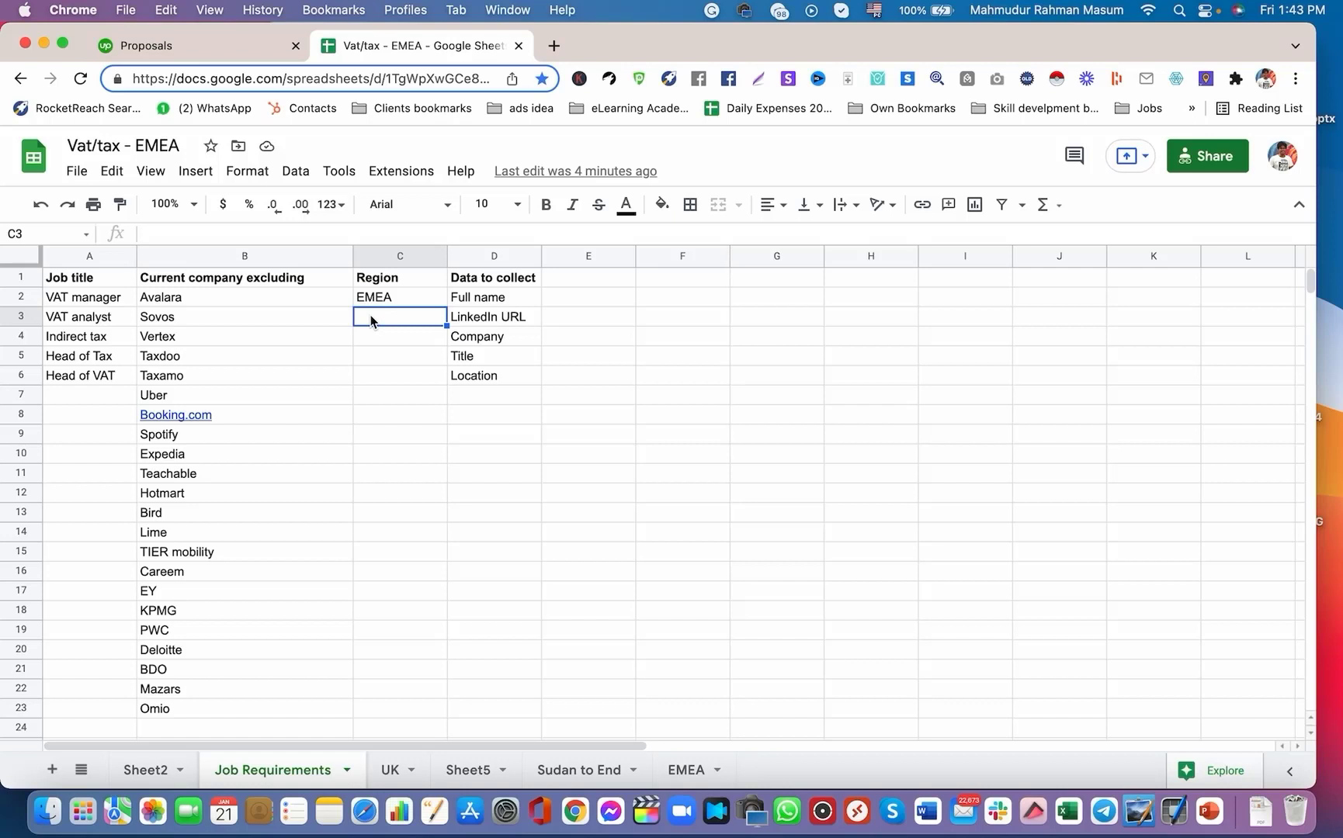
{"action": "left_click", "coordinate": [385, 303]}
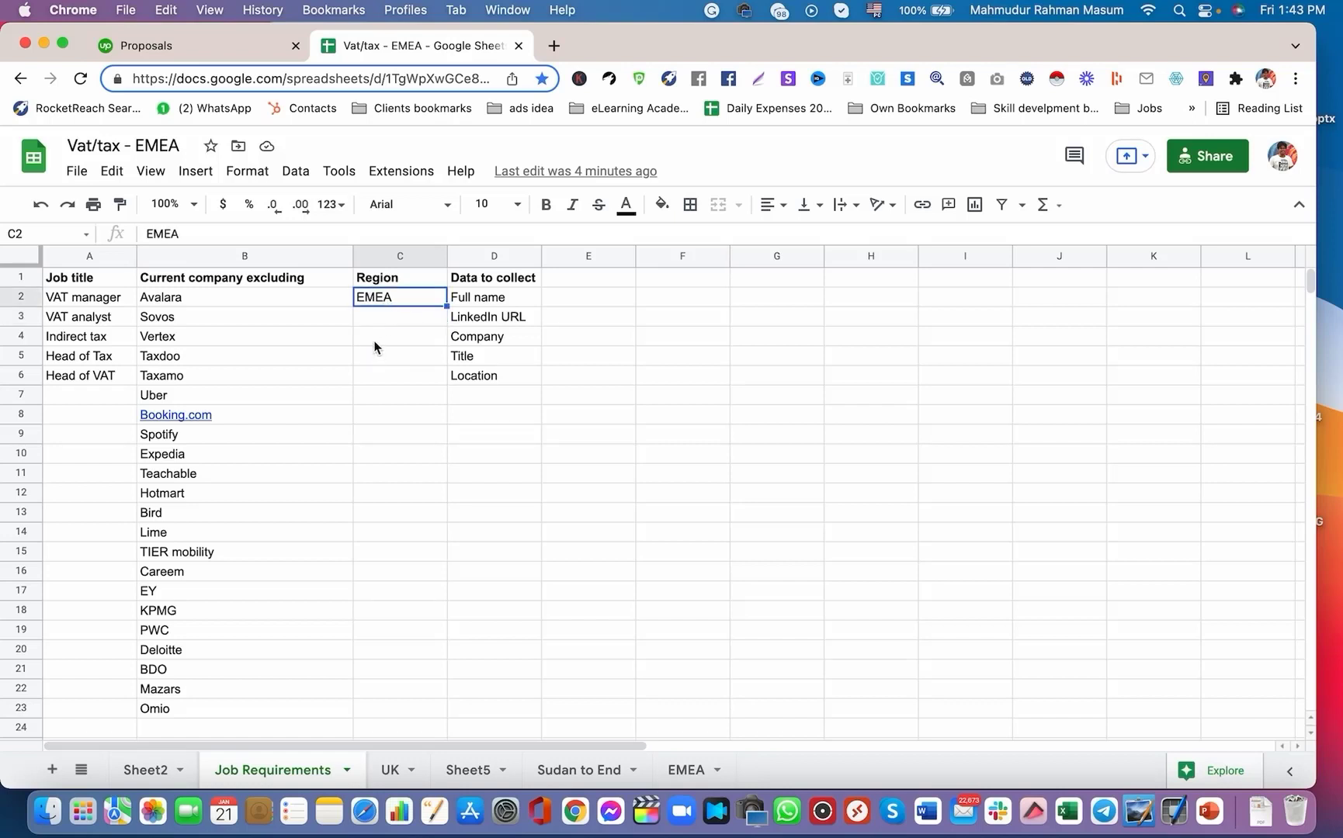
{"action": "left_click", "coordinate": [373, 340]}
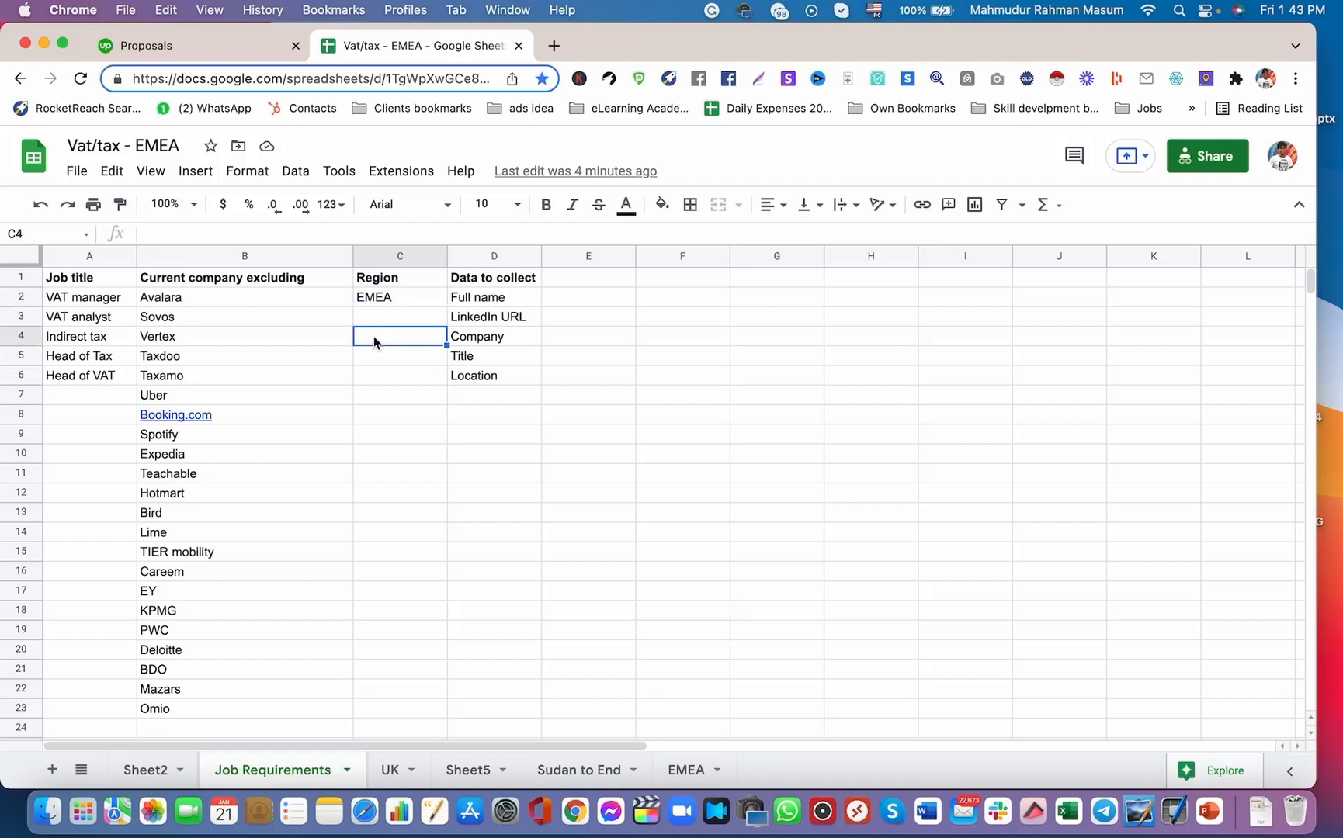
{"action": "left_click", "coordinate": [392, 297]}
Recheck the job titles in A2:A6 and the excluded companies in B2:B11 by highlighting each range.
{"action": "left_click_drag", "start_coordinate": [83, 298], "coordinate": [78, 371]}
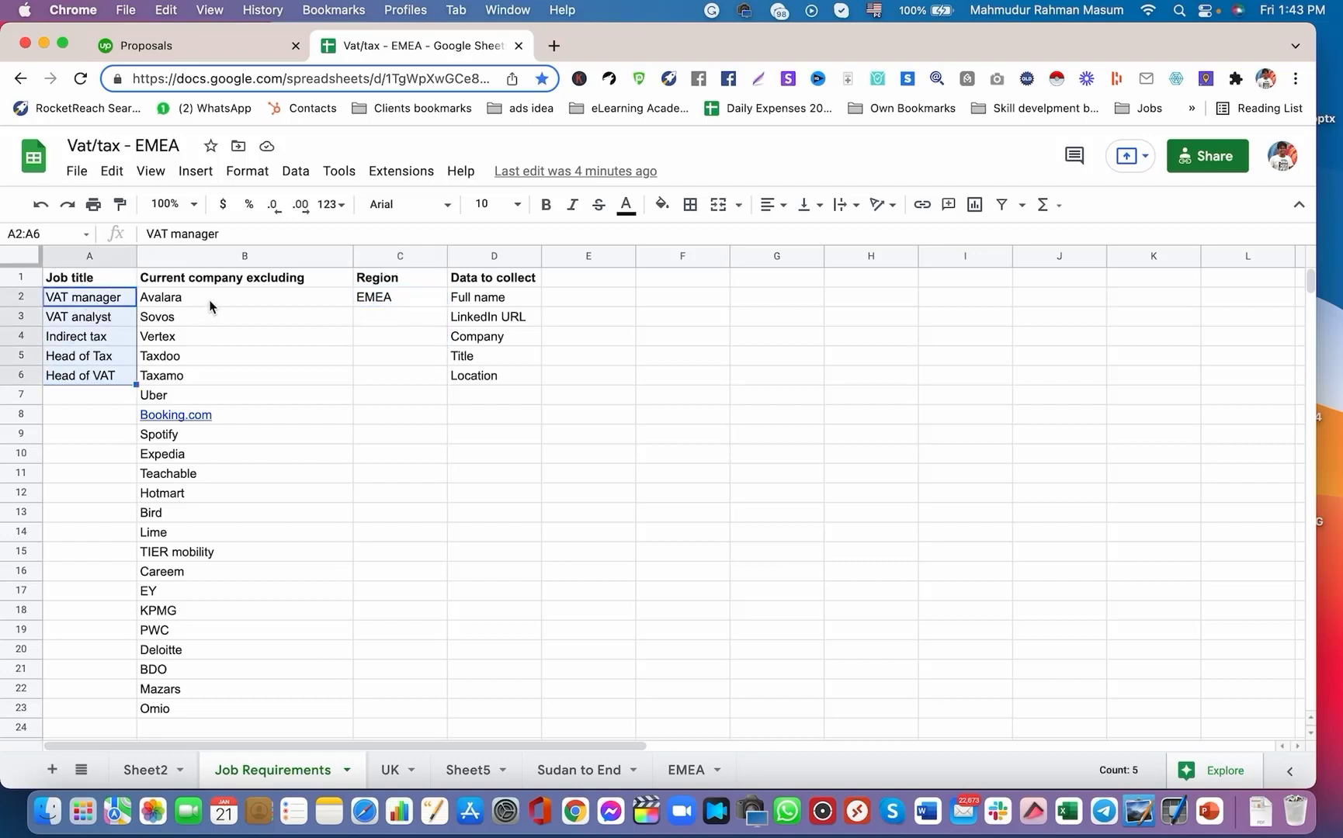
{"action": "left_click_drag", "start_coordinate": [210, 304], "coordinate": [183, 464]}
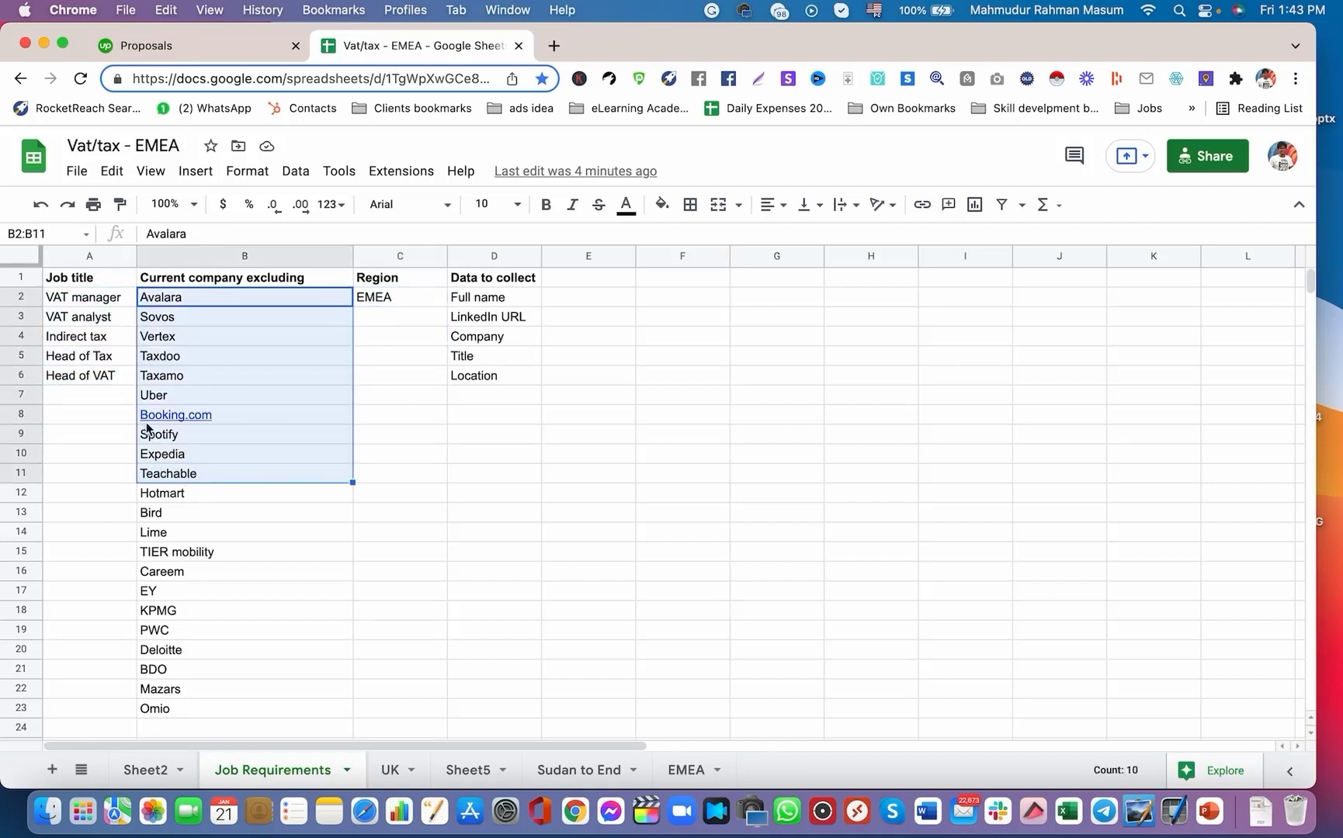
{"action": "left_click", "coordinate": [108, 420]}
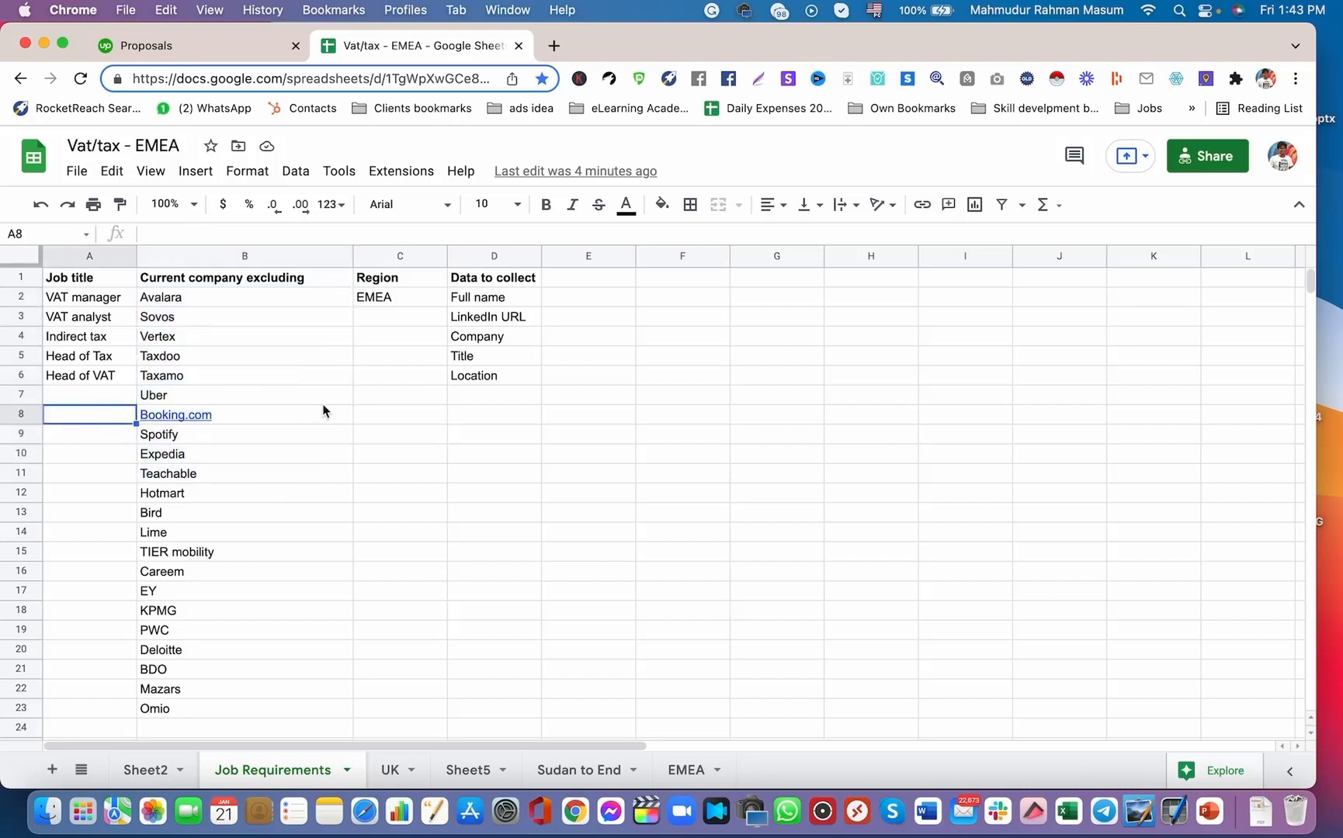
Review each field in the Data to collect column, and look over the requirements table as a whole.
{"action": "left_click", "coordinate": [482, 302]}
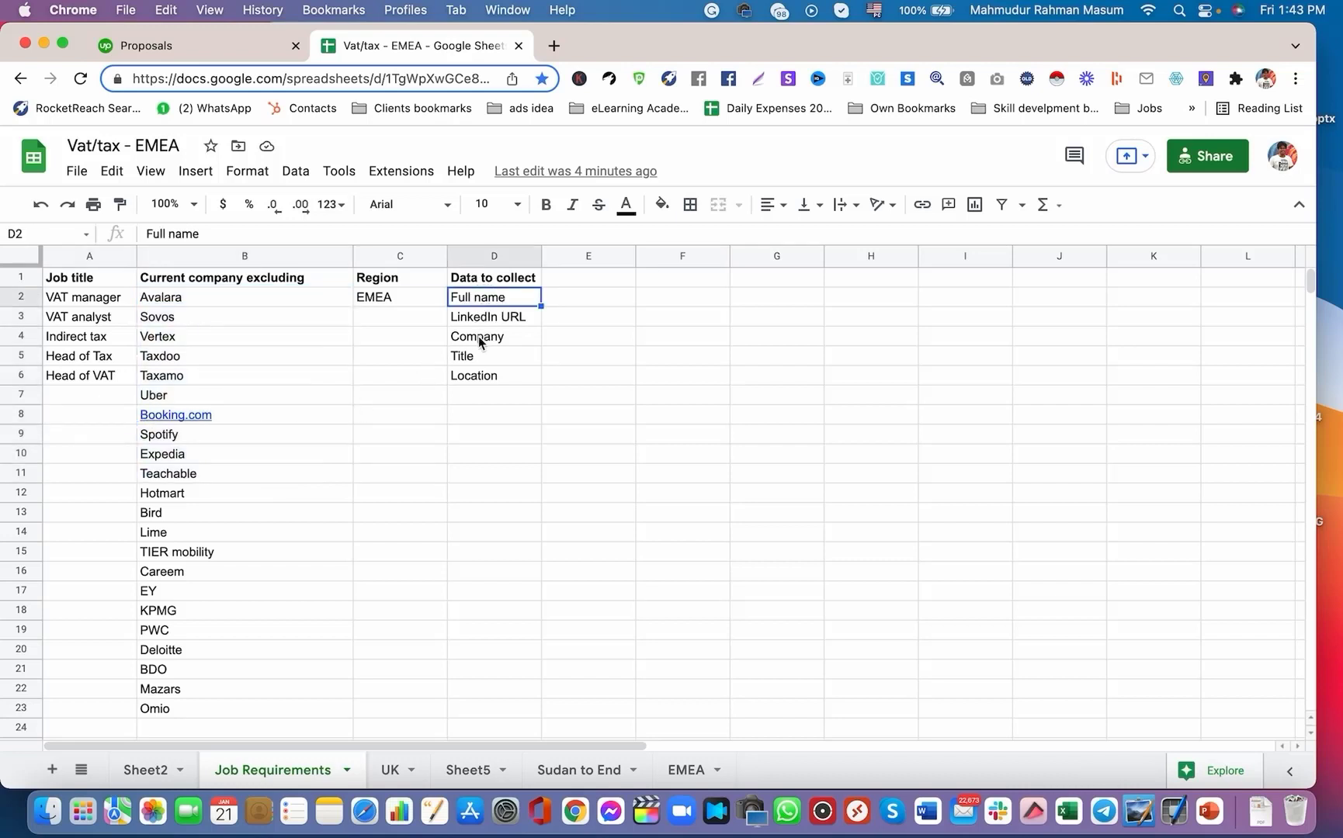
{"action": "left_click", "coordinate": [482, 322]}
{"action": "left_click", "coordinate": [482, 340]}
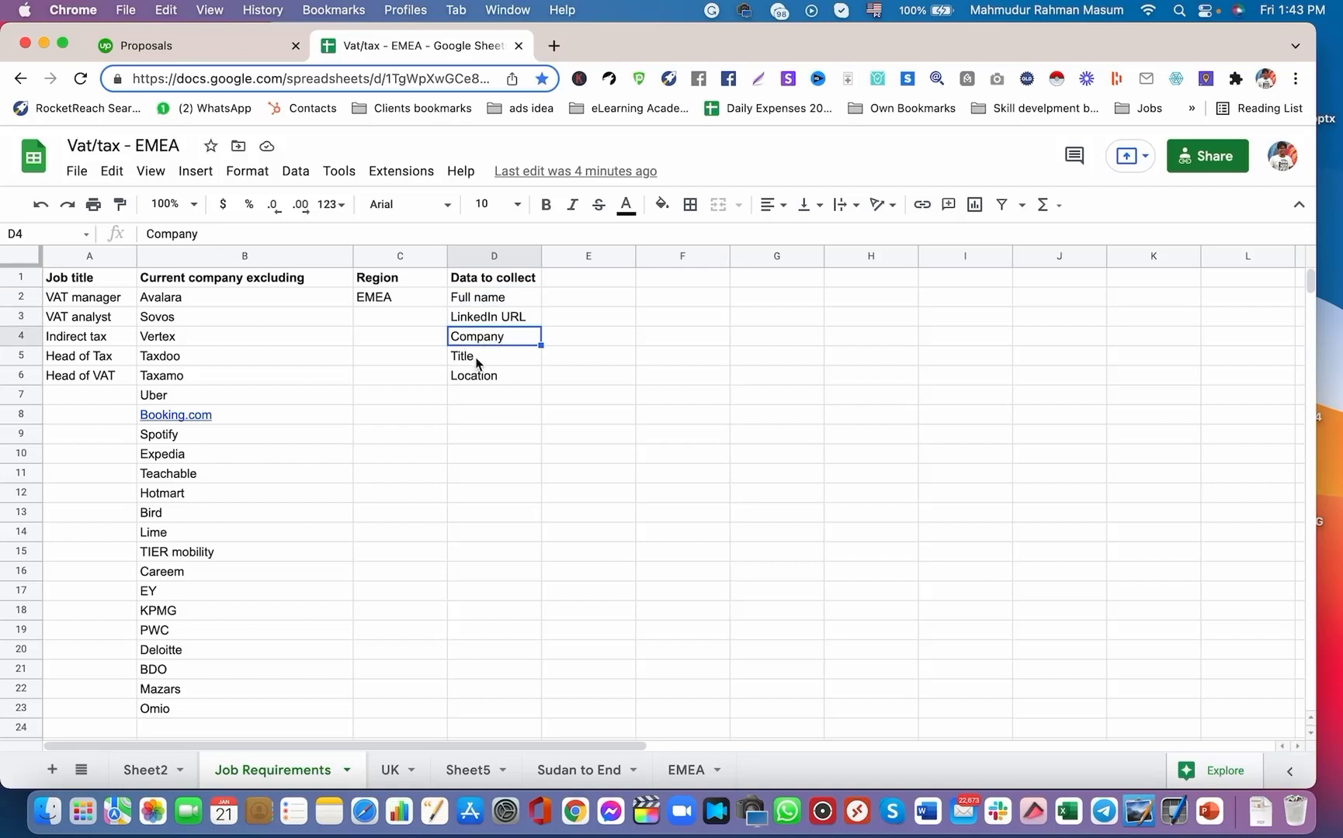
{"action": "left_click", "coordinate": [475, 358]}
{"action": "left_click", "coordinate": [472, 375]}
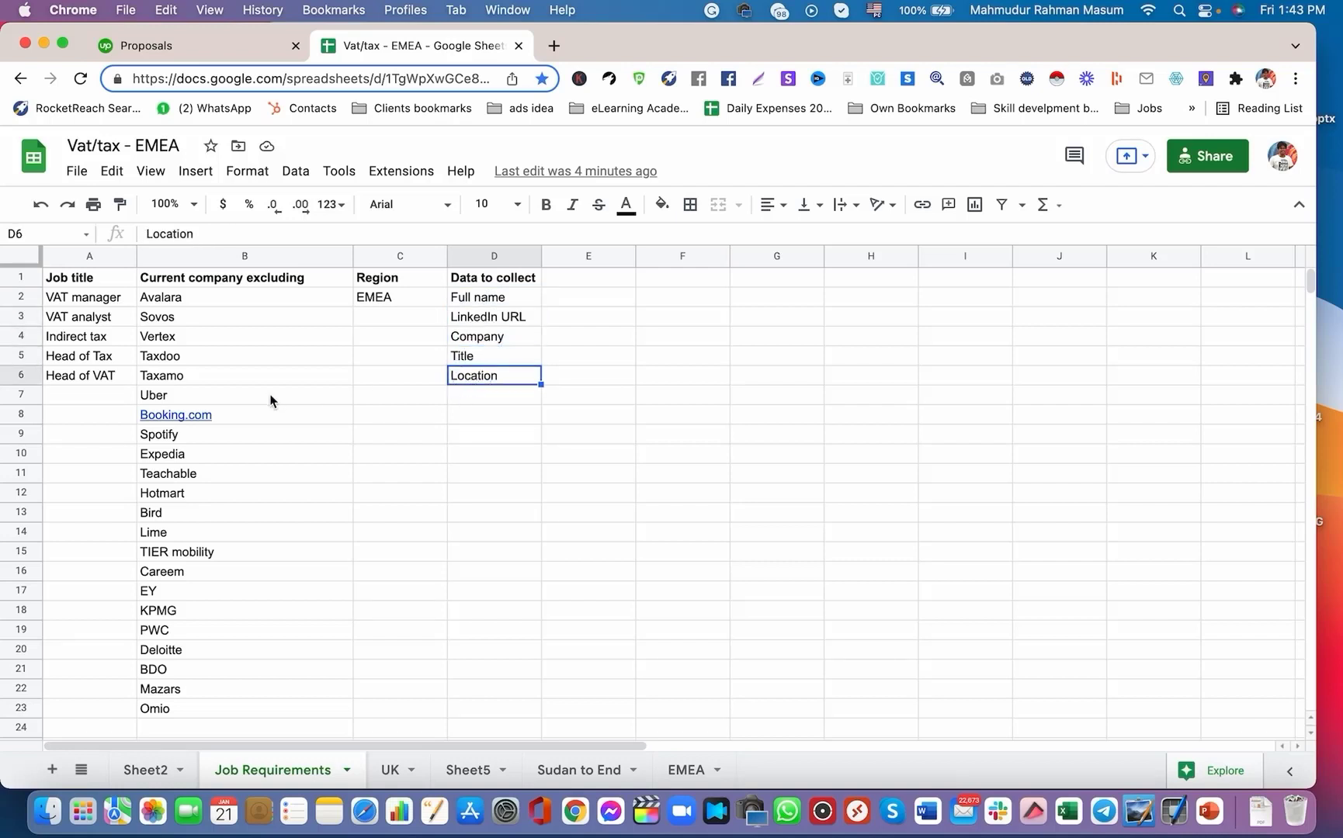
{"action": "left_click_drag", "start_coordinate": [87, 284], "coordinate": [506, 602]}
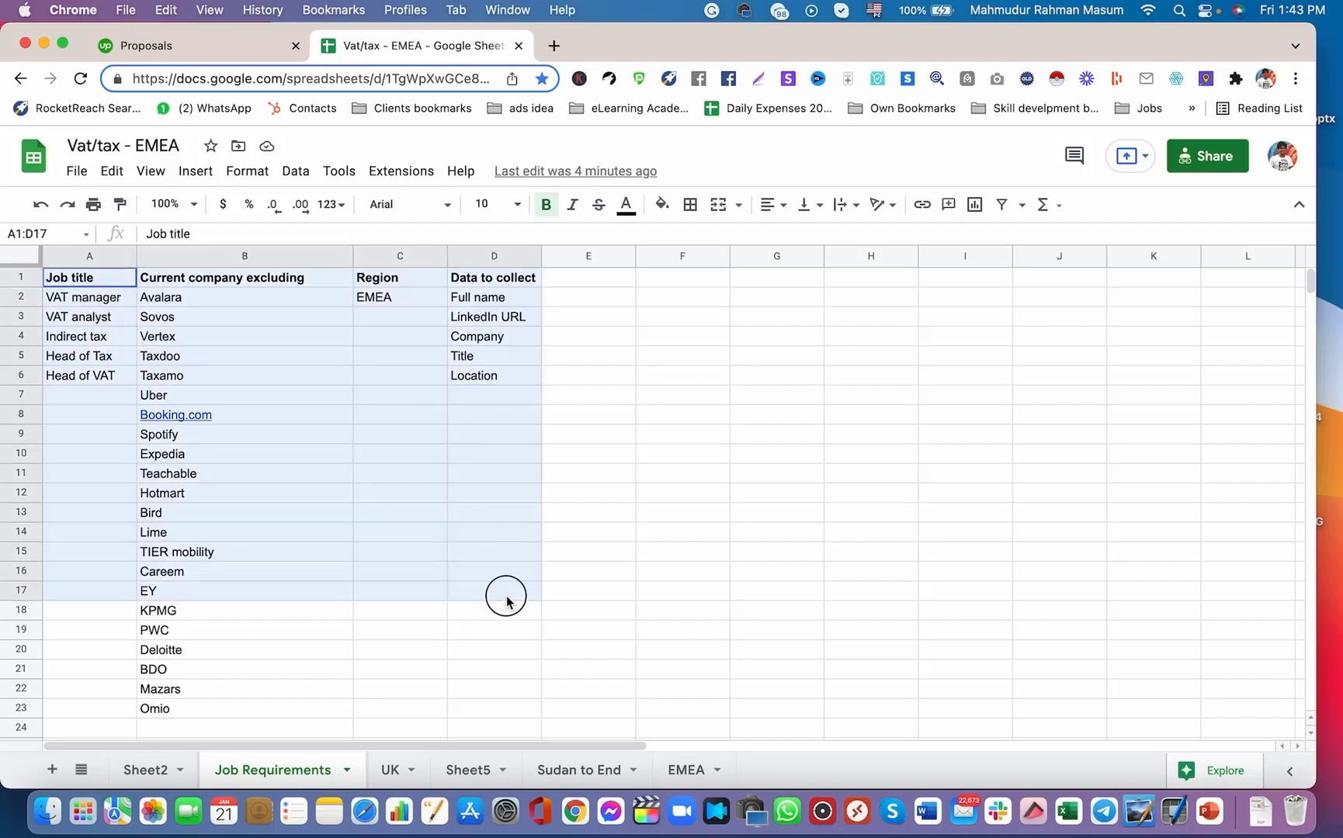
{"action": "left_click", "coordinate": [635, 423]}
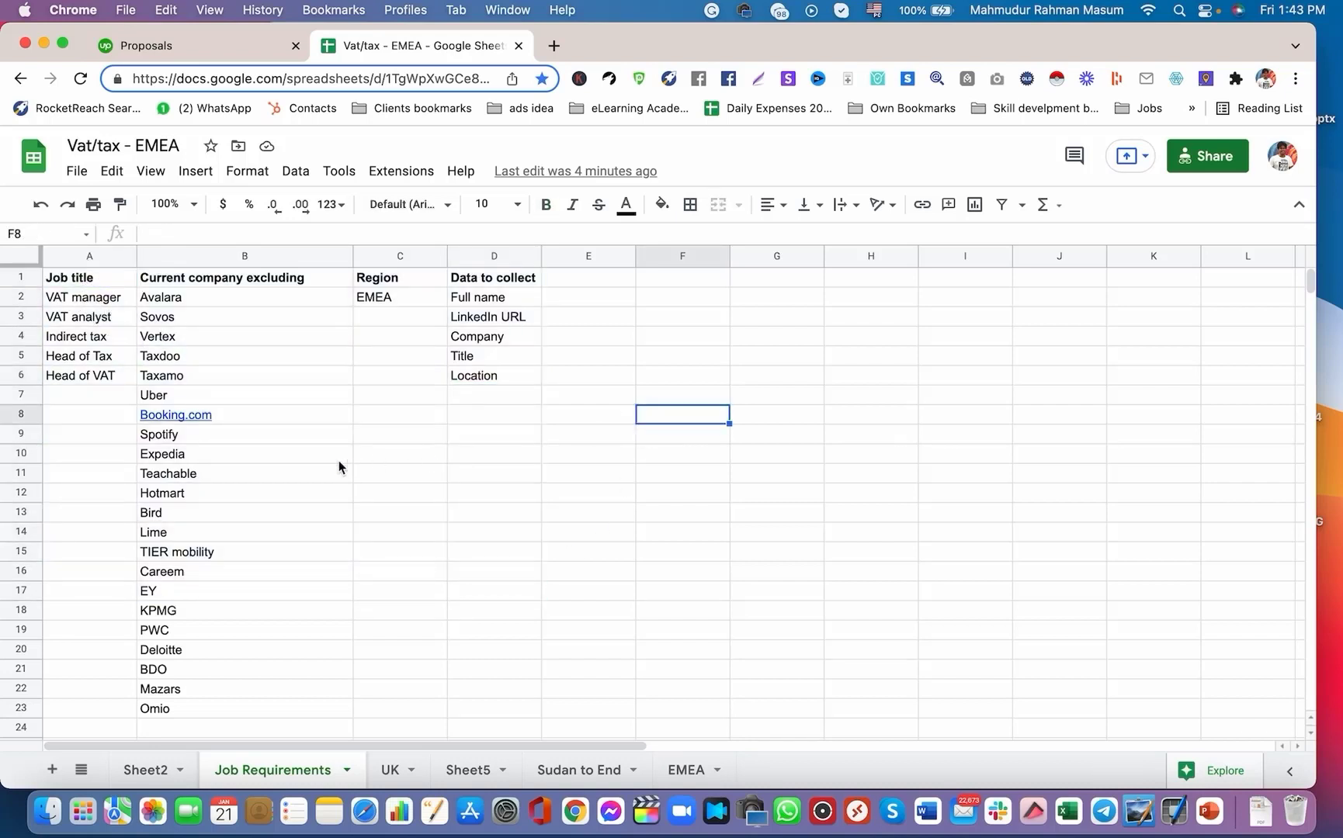
Open LinkedIn in a new browser tab and go to Sales Navigator from the feed page.
{"action": "left_click", "coordinate": [553, 45]}
{"action": "type", "text": "li"}
{"action": "key", "text": "Return"}
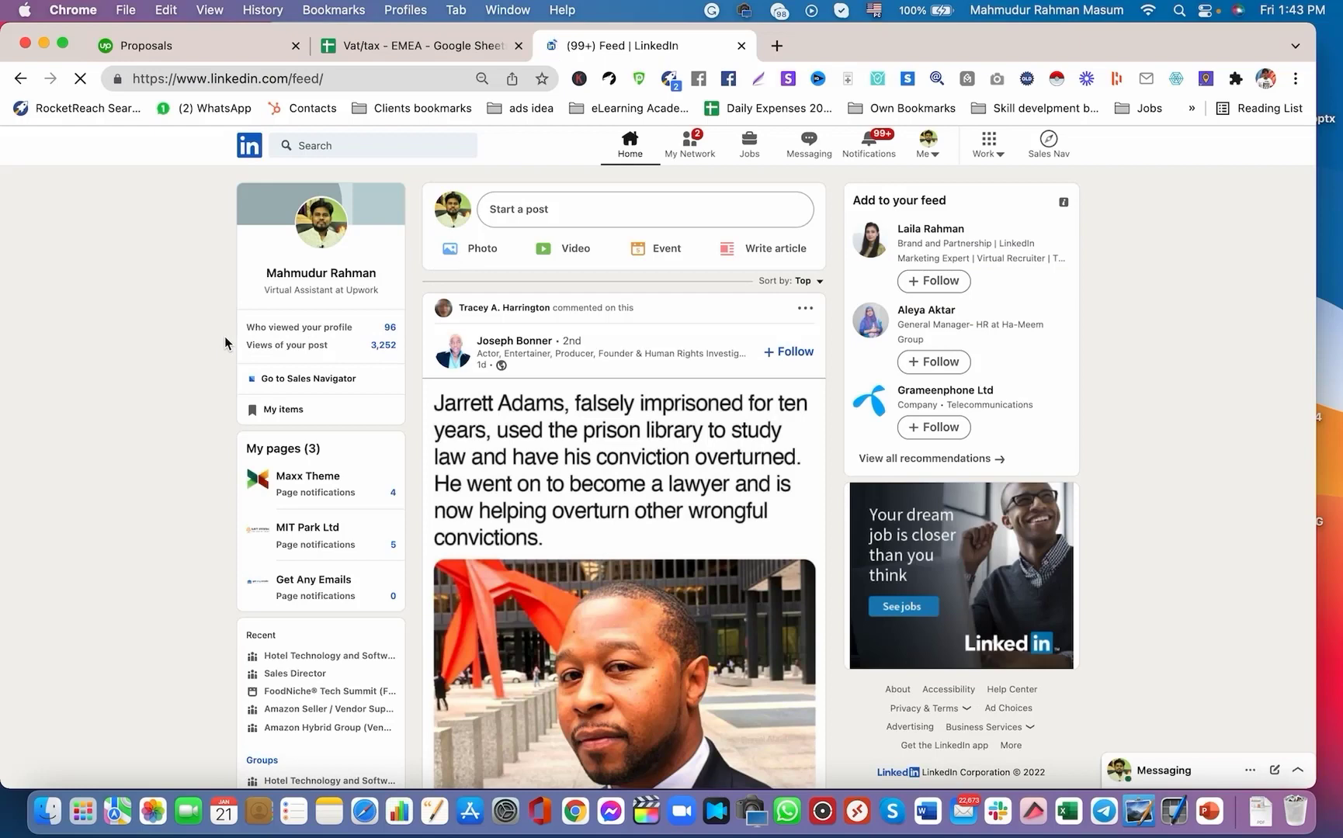
{"action": "left_click", "coordinate": [1051, 151]}
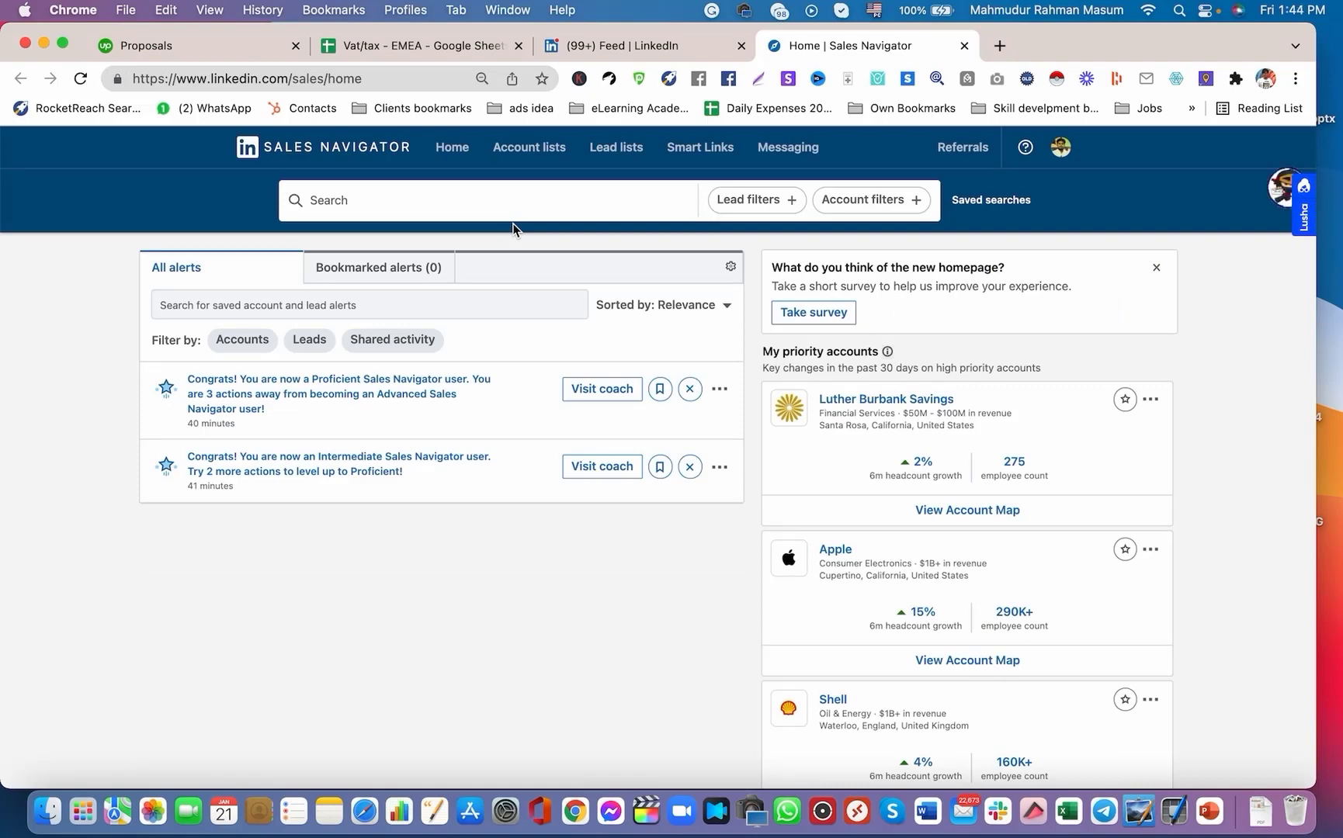
Dismiss the Lusha login panel and open the full set of lead filters for the people search.
{"action": "left_click", "coordinate": [733, 199]}
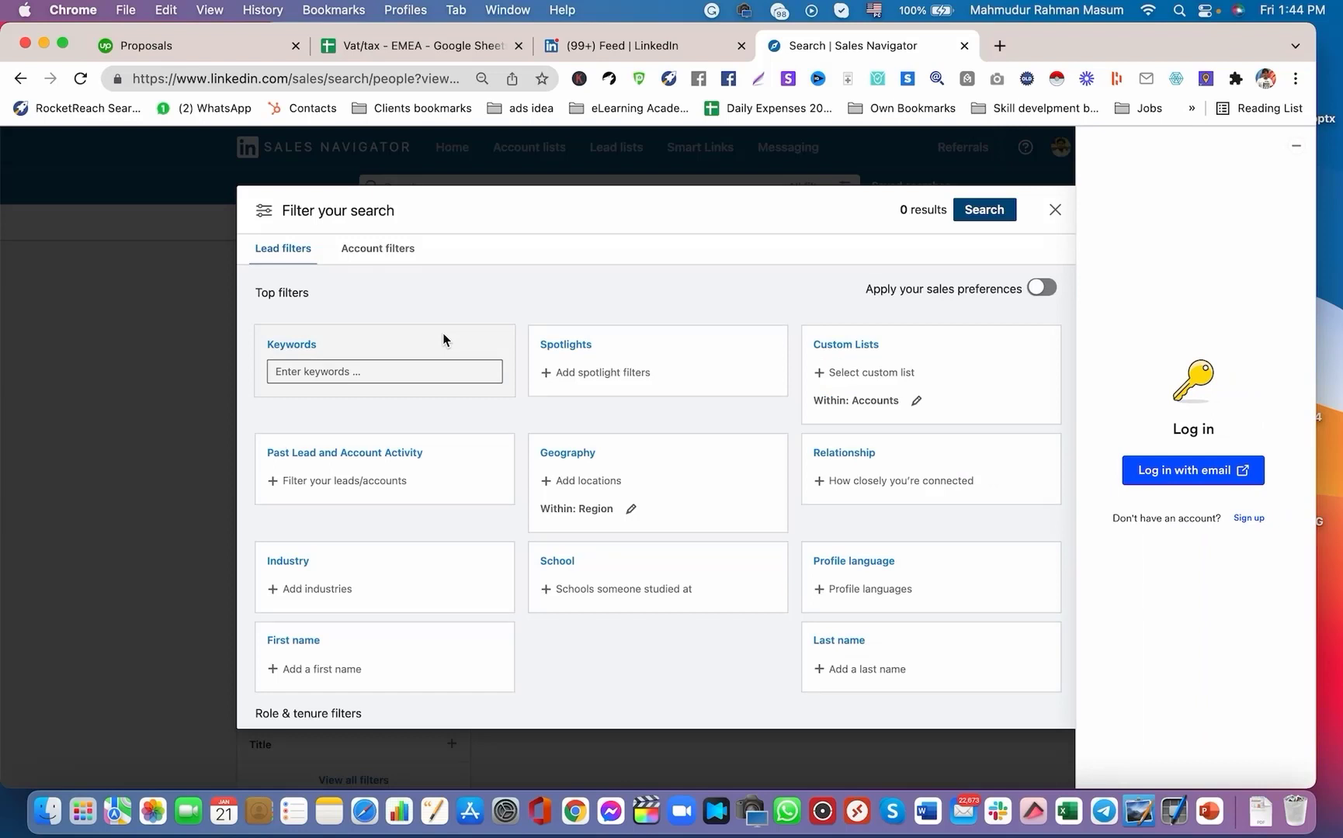
{"action": "left_click", "coordinate": [1296, 149]}
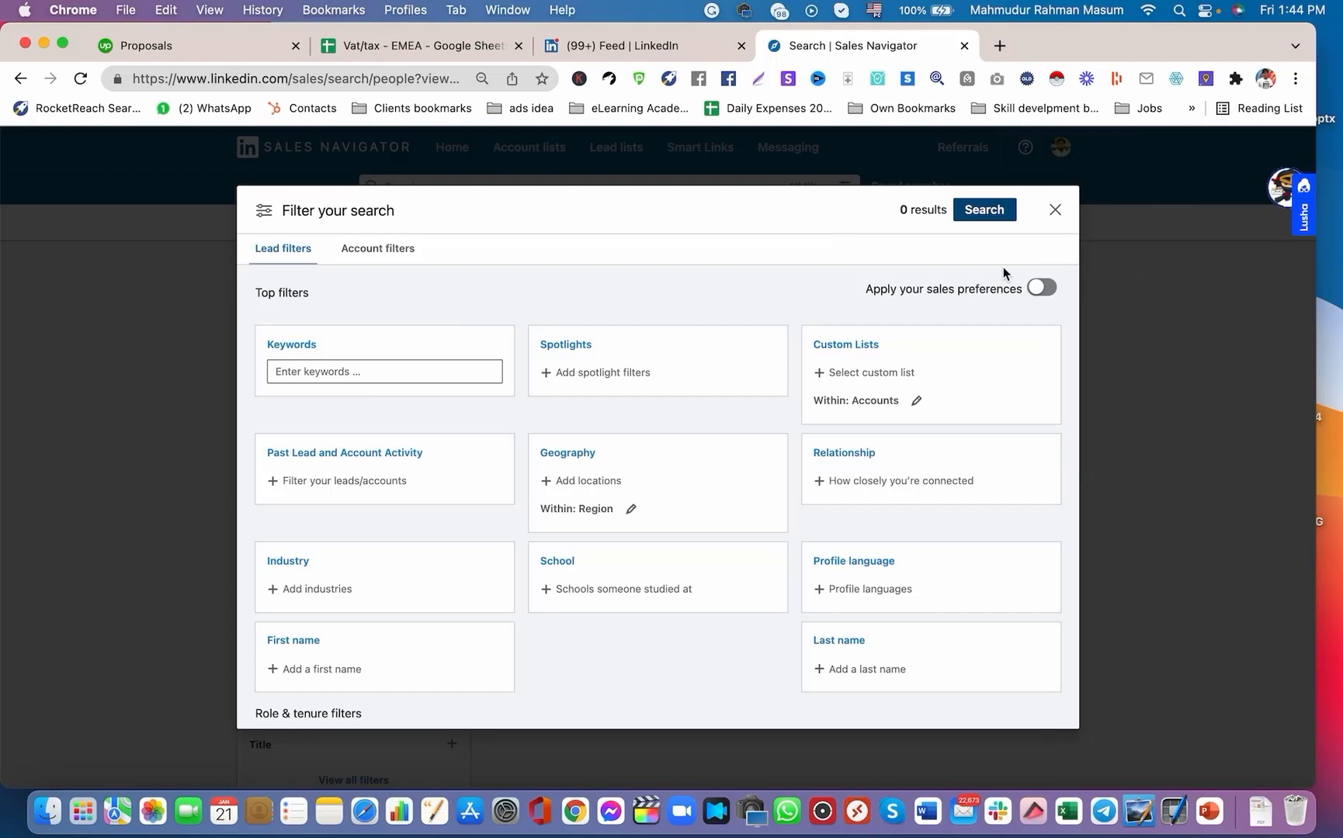
{"action": "left_click", "coordinate": [1055, 211]}
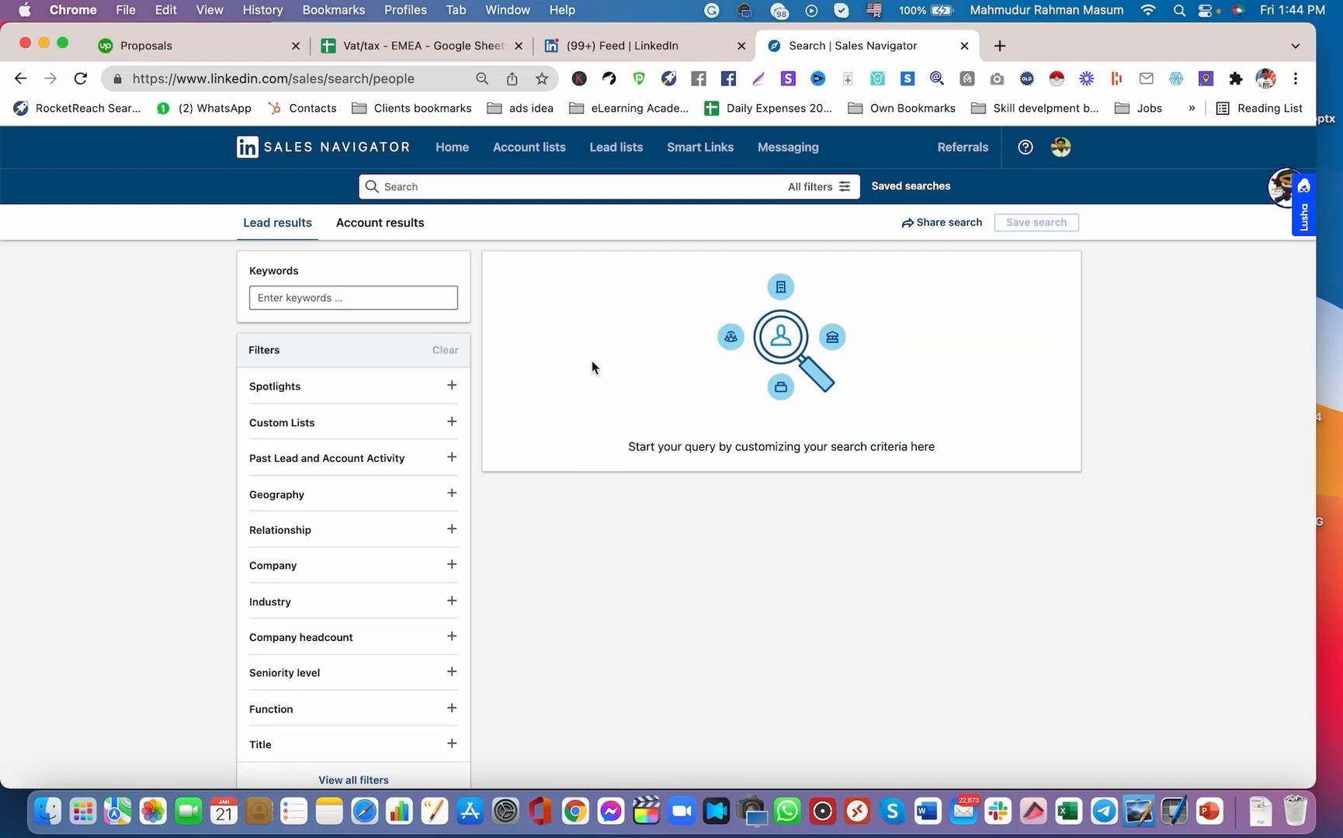
{"action": "left_click", "coordinate": [809, 187]}
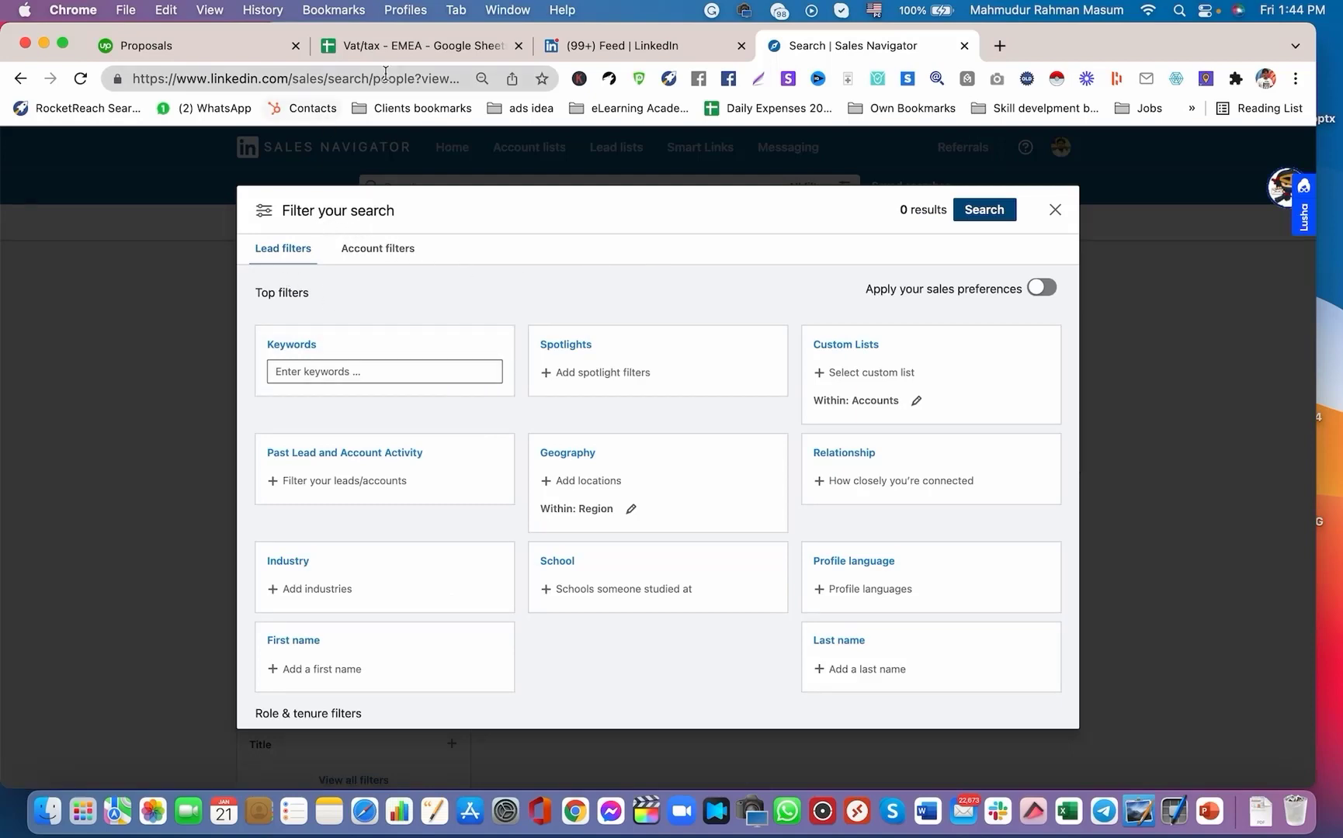
Copy EMEA from the Region column of the requirements sheet, include it as the lead search's Geography region, and run the search.
{"action": "left_click", "coordinate": [386, 46]}
{"action": "left_click", "coordinate": [375, 298]}
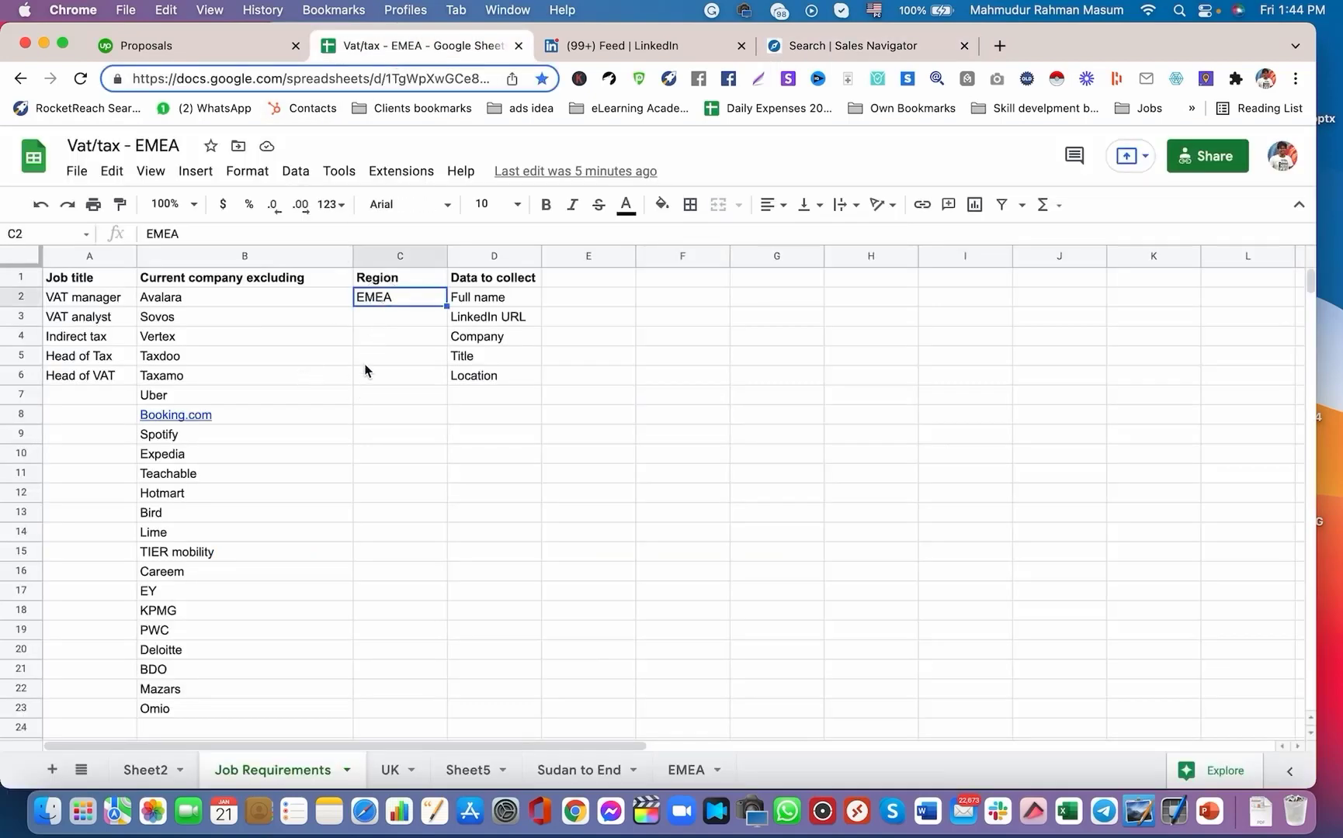
{"action": "key", "text": "cmd+c"}
{"action": "left_click", "coordinate": [828, 46]}
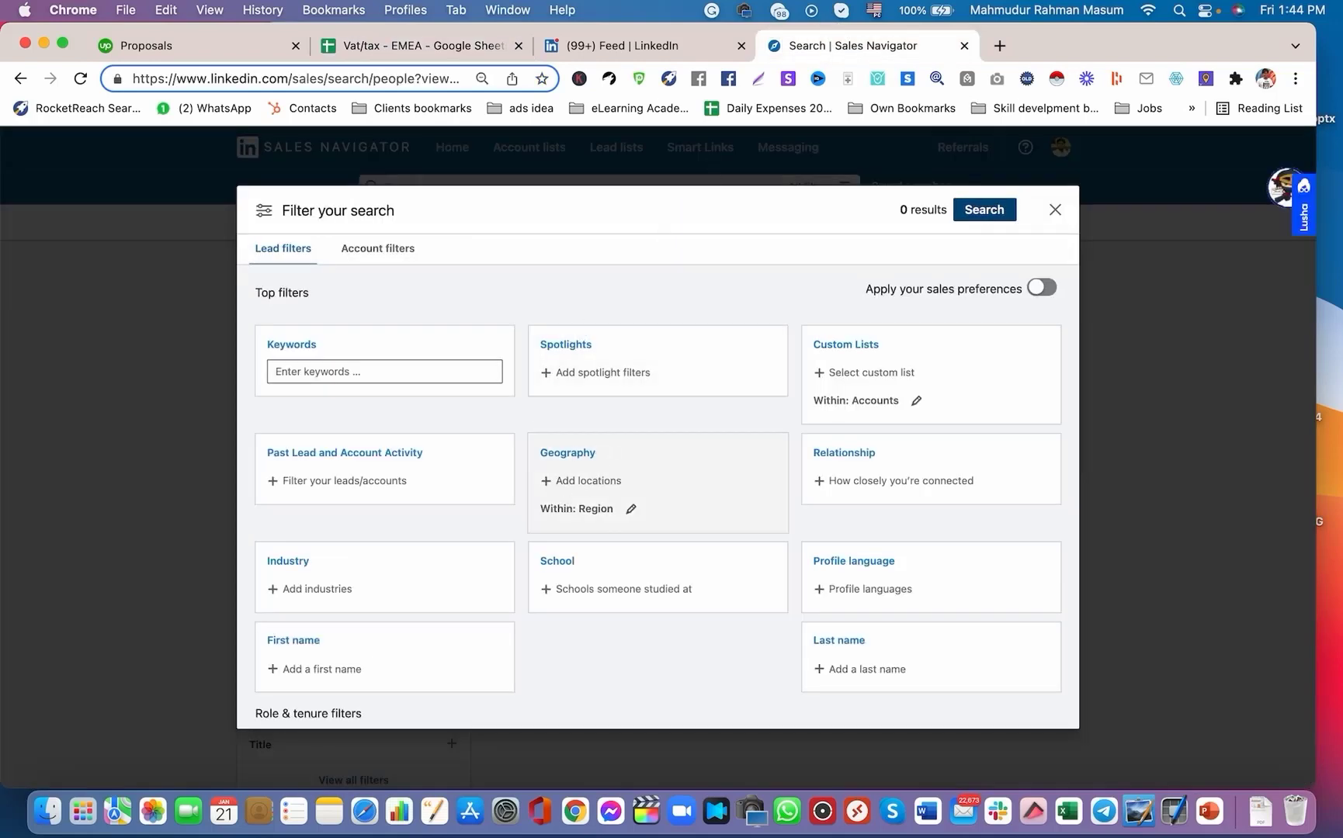
{"action": "left_click", "coordinate": [597, 450]}
{"action": "key", "text": "cmd+v"}
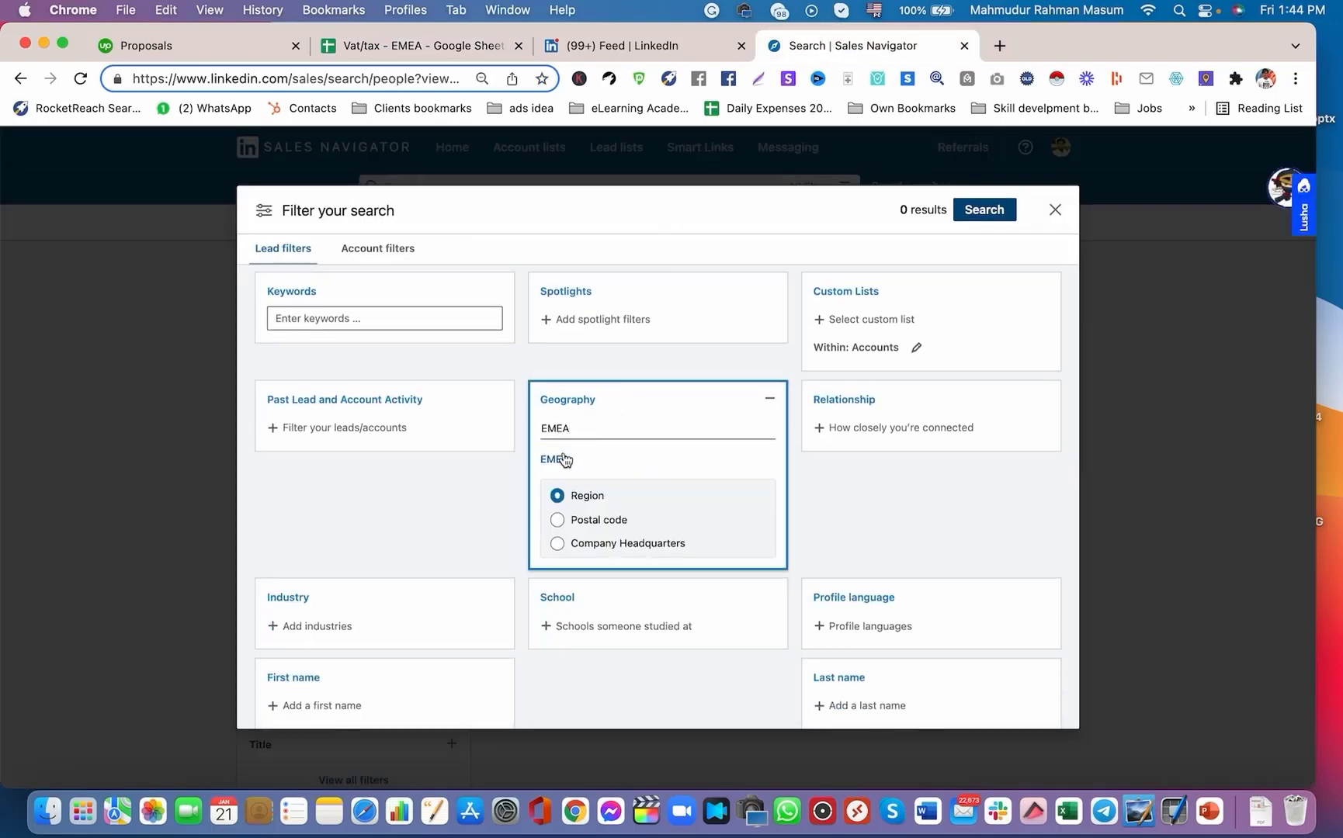
{"action": "left_click", "coordinate": [554, 459]}
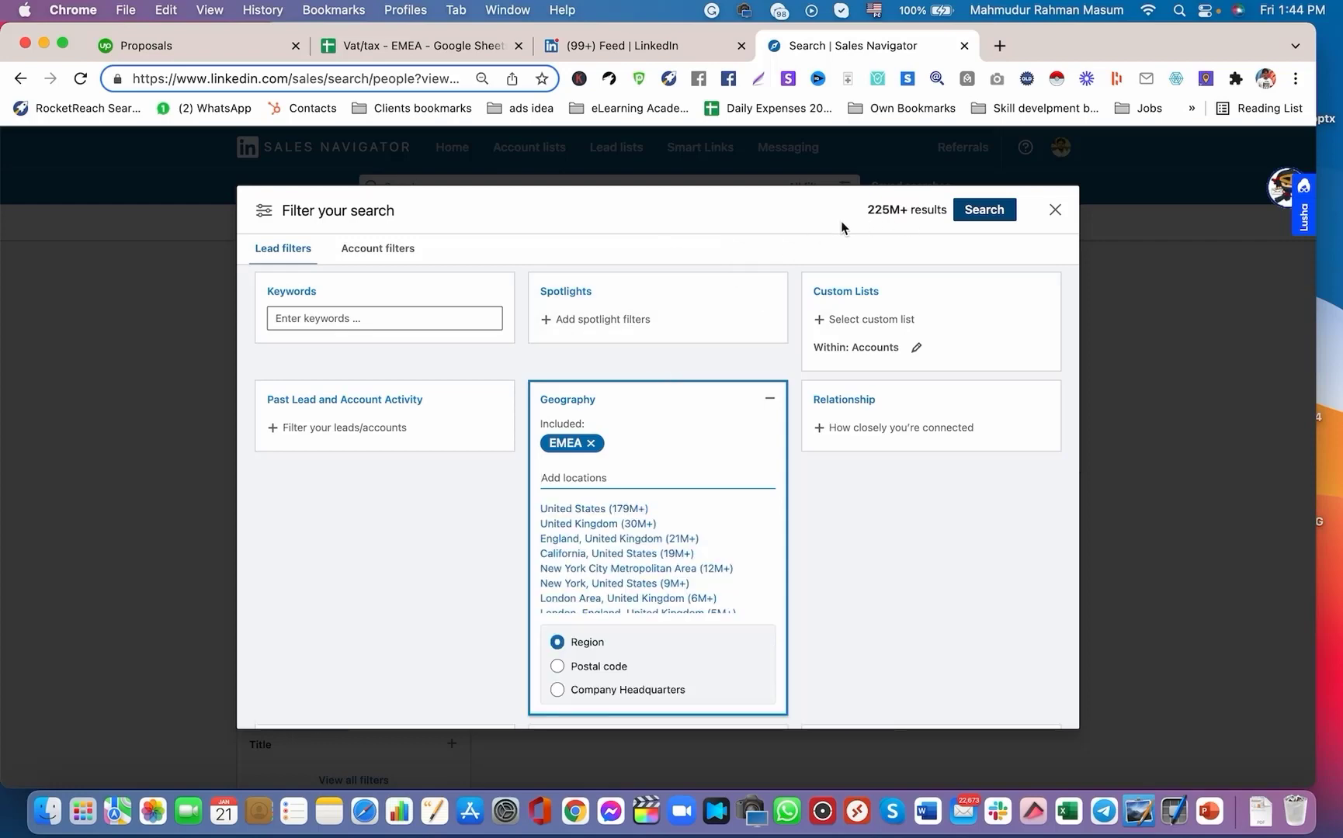
{"action": "left_click", "coordinate": [983, 211]}
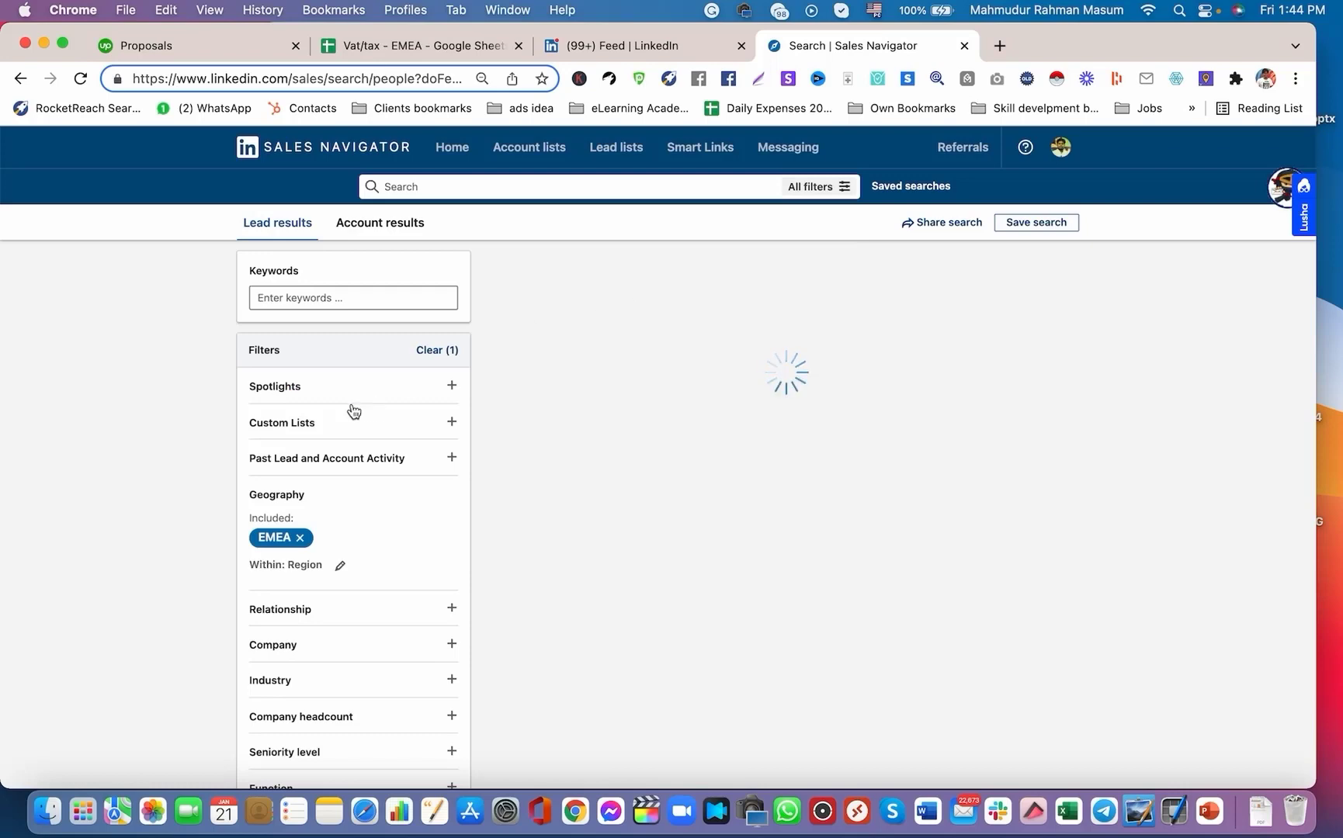
{"action": "scroll", "coordinate": [354, 411], "scroll_direction": "down", "scroll_amount": 2}
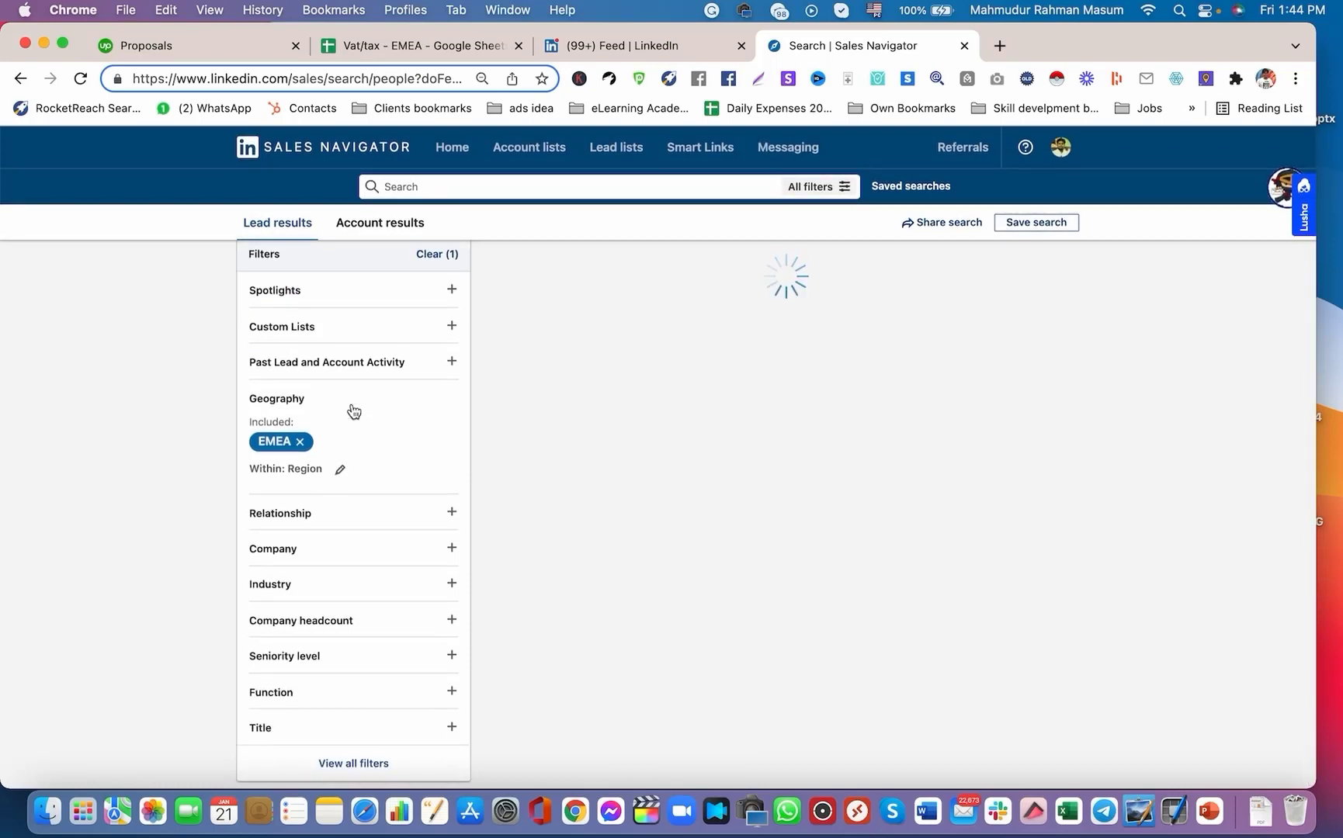
{"action": "scroll", "coordinate": [354, 412], "scroll_direction": "up", "scroll_amount": 2}
Copy VAT manager from the requirements sheet and try it as a current job title in the lead search's Title filter.
{"action": "left_click", "coordinate": [423, 45]}
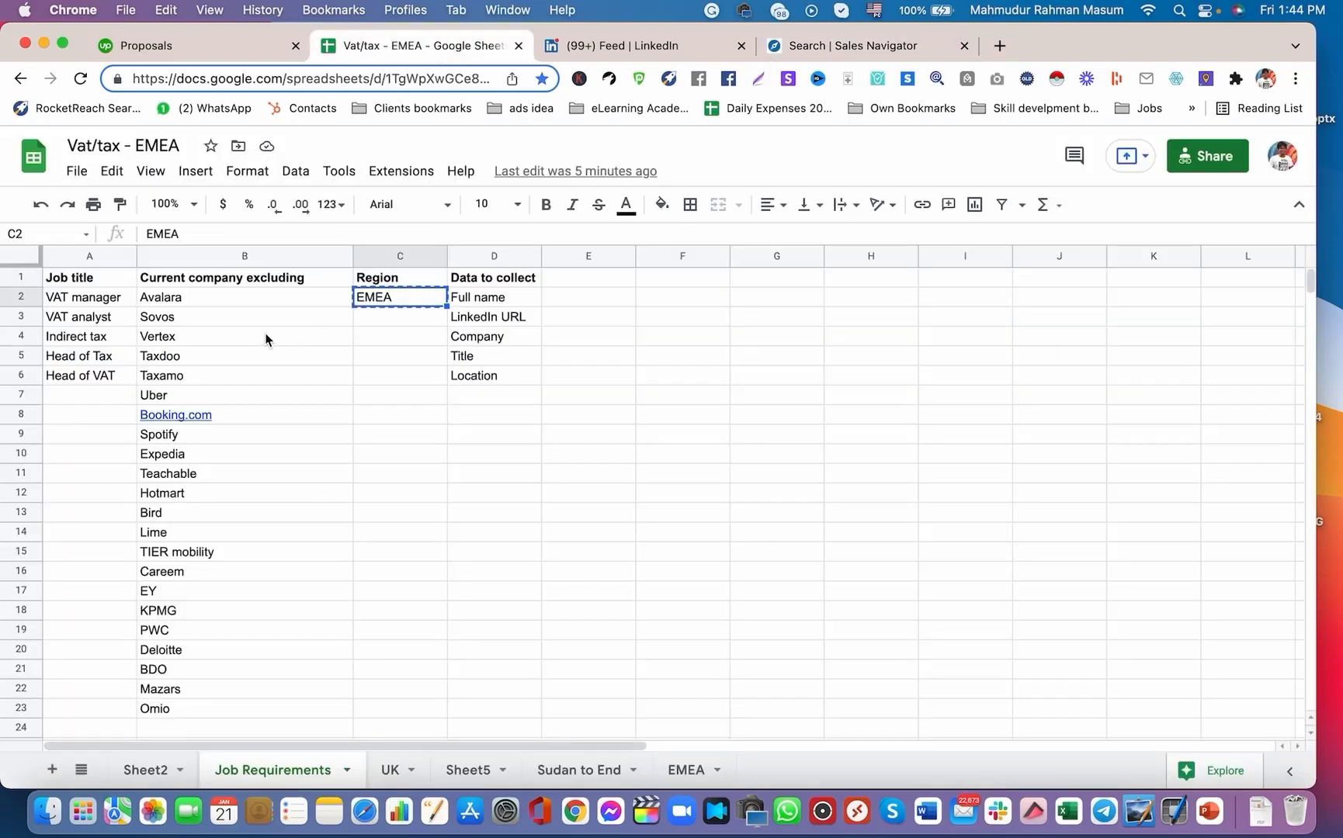
{"action": "left_click", "coordinate": [87, 301]}
{"action": "key", "text": "super+4"}
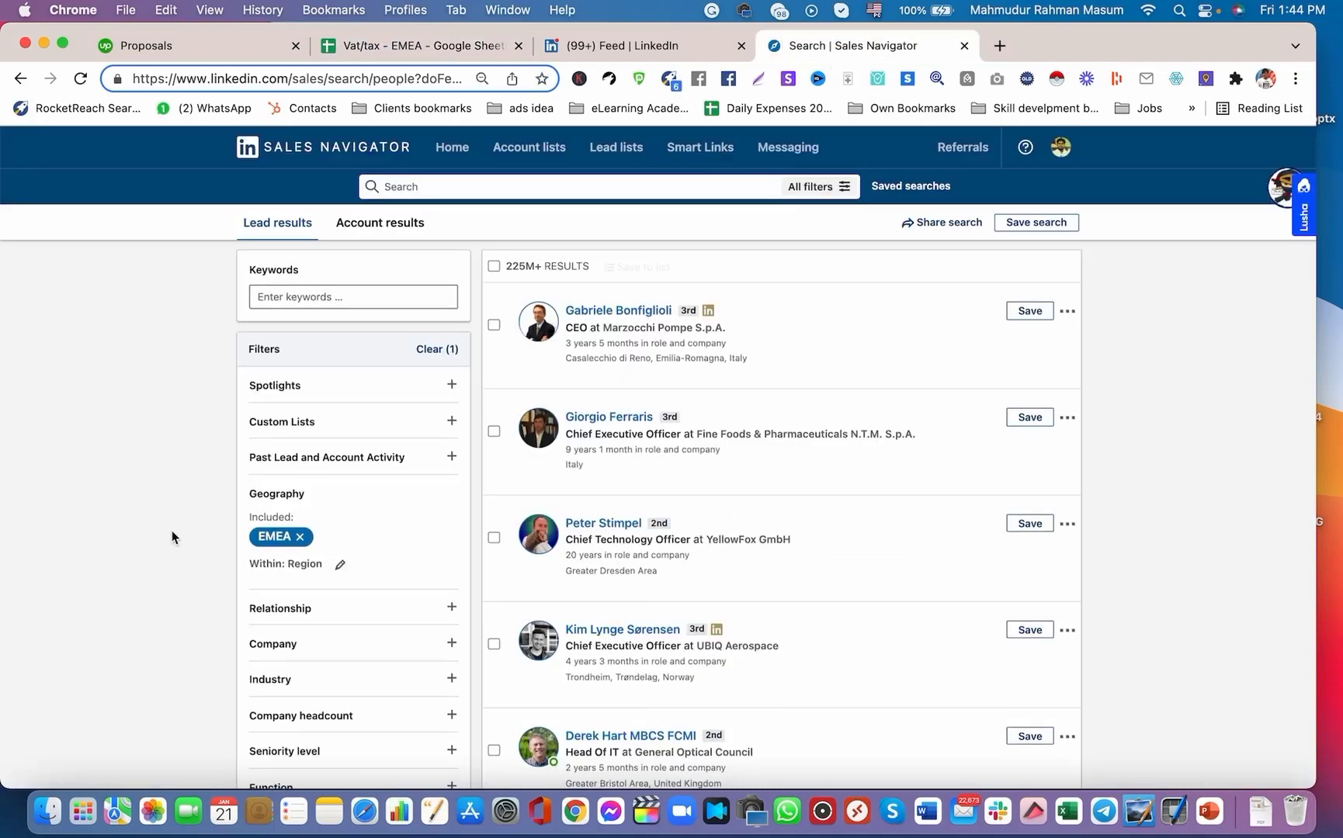
{"action": "scroll", "coordinate": [173, 536], "scroll_direction": "down", "scroll_amount": 5}
{"action": "left_click", "coordinate": [287, 458]}
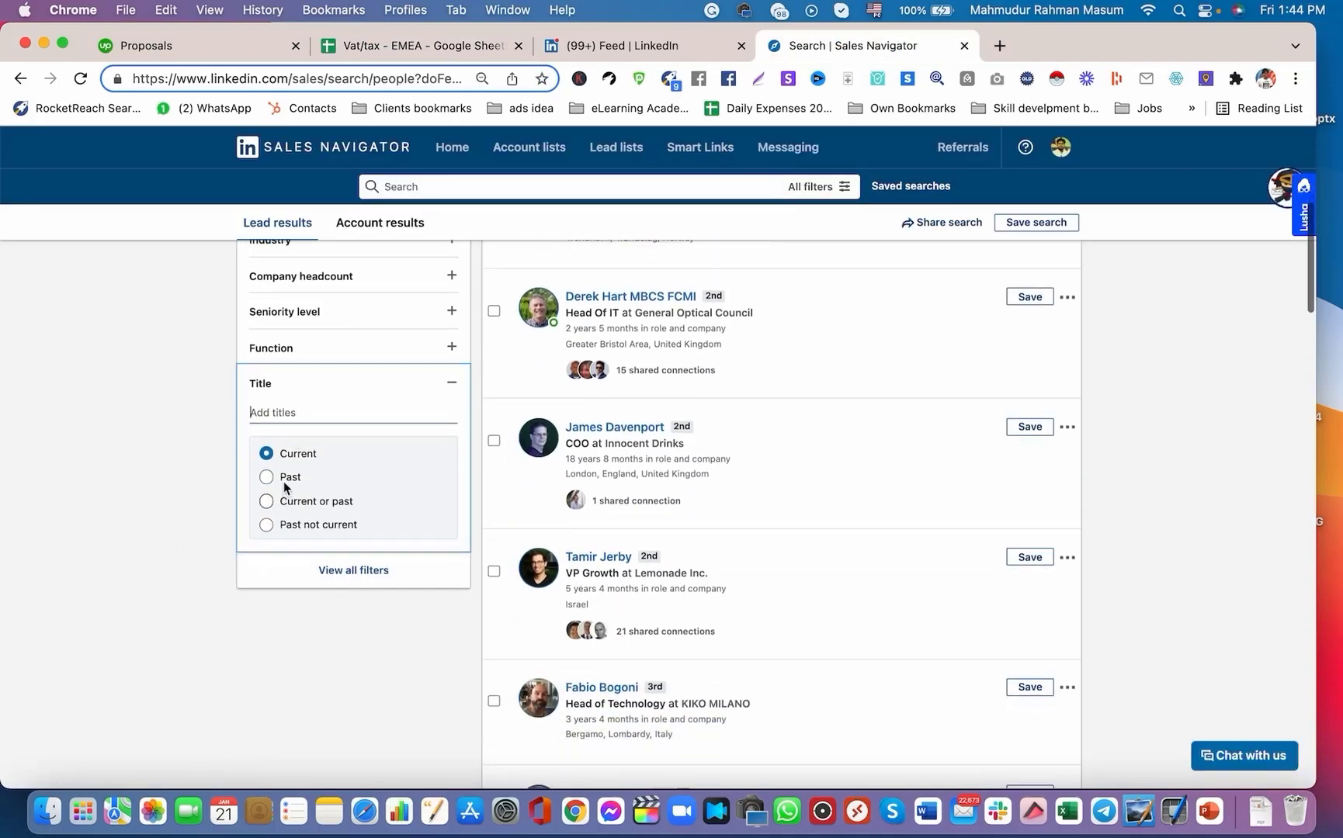
{"action": "key", "text": "super+v"}
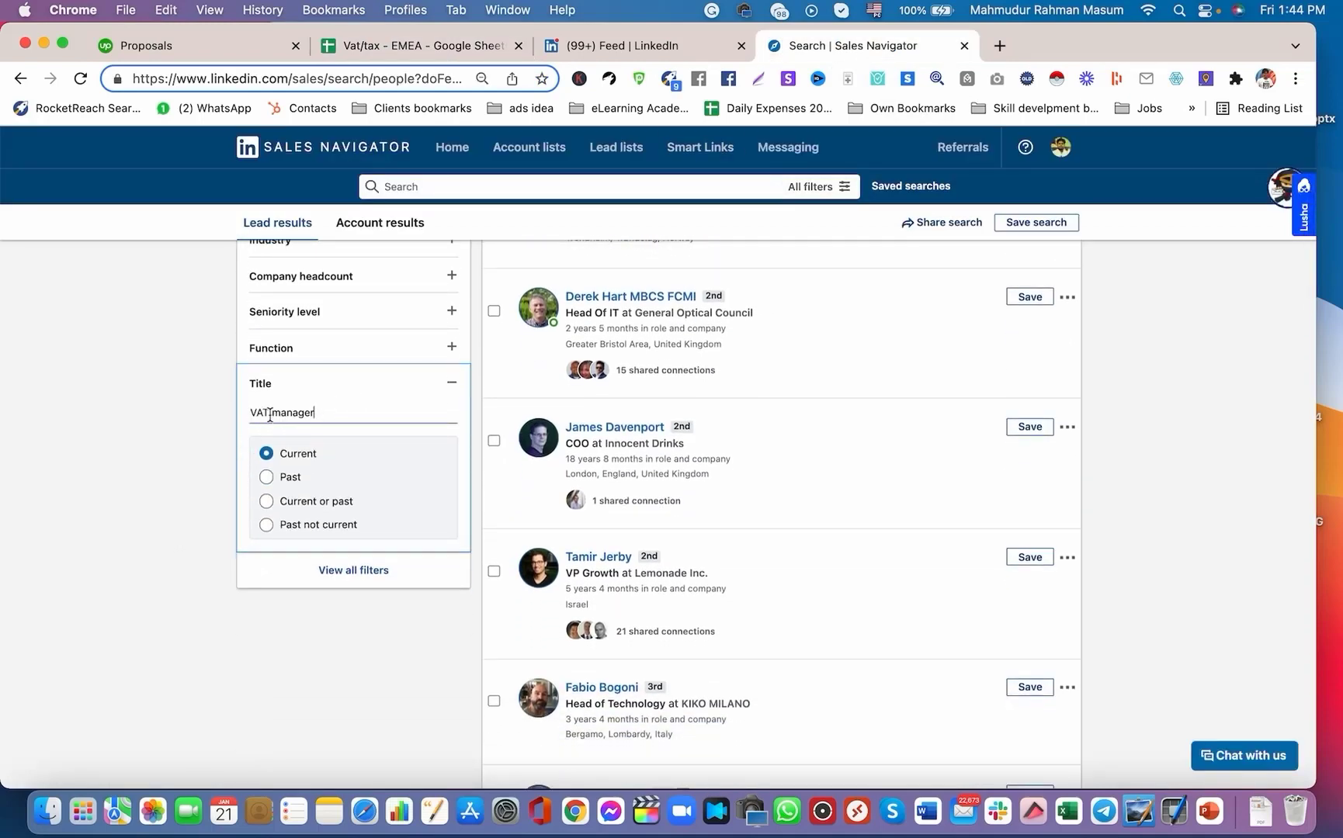
Replace the Title filter entry with VAT analyst from the requirements sheet and include the suggested title Tax Analyst.
{"action": "triple_click", "coordinate": [272, 417]}
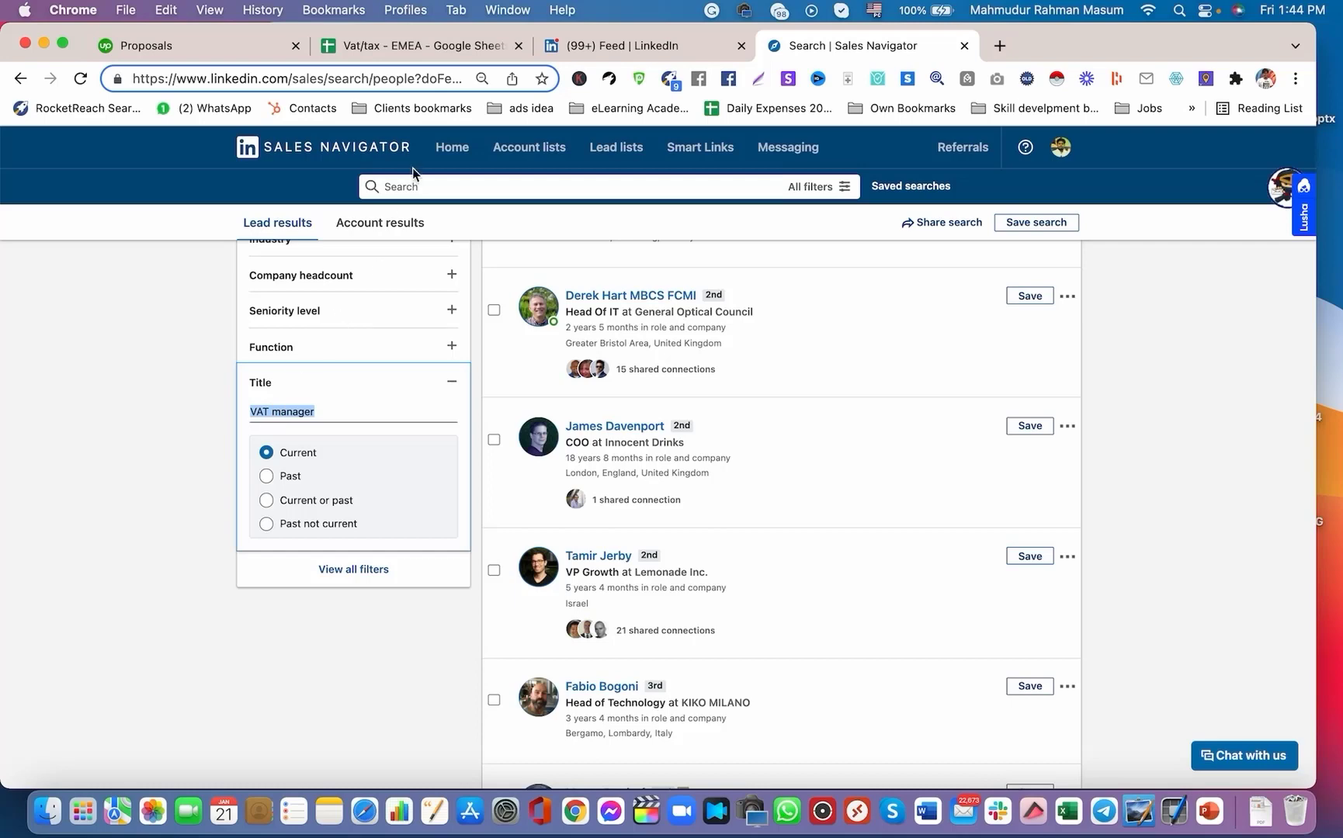
{"action": "left_click", "coordinate": [419, 45]}
{"action": "left_click", "coordinate": [101, 322]}
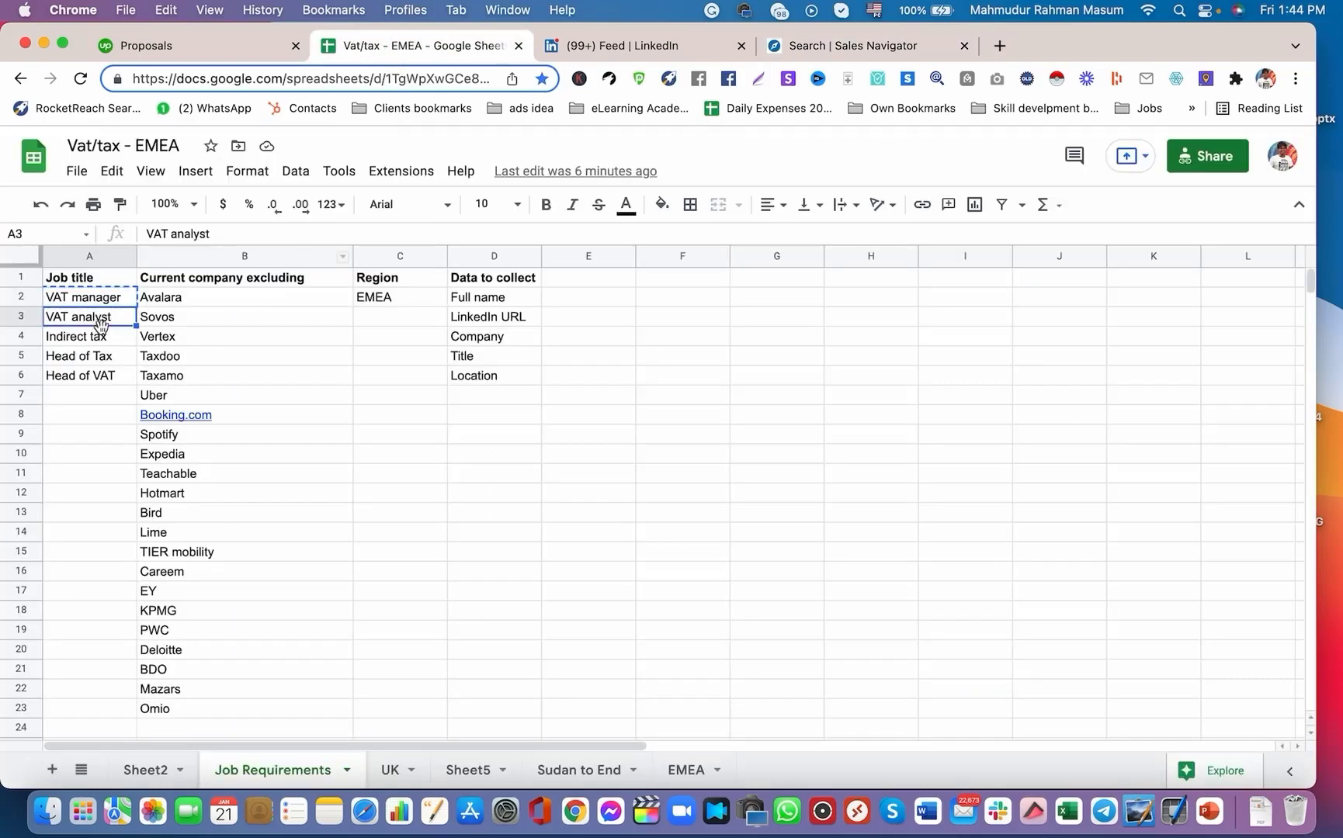
{"action": "key", "text": "super+c"}
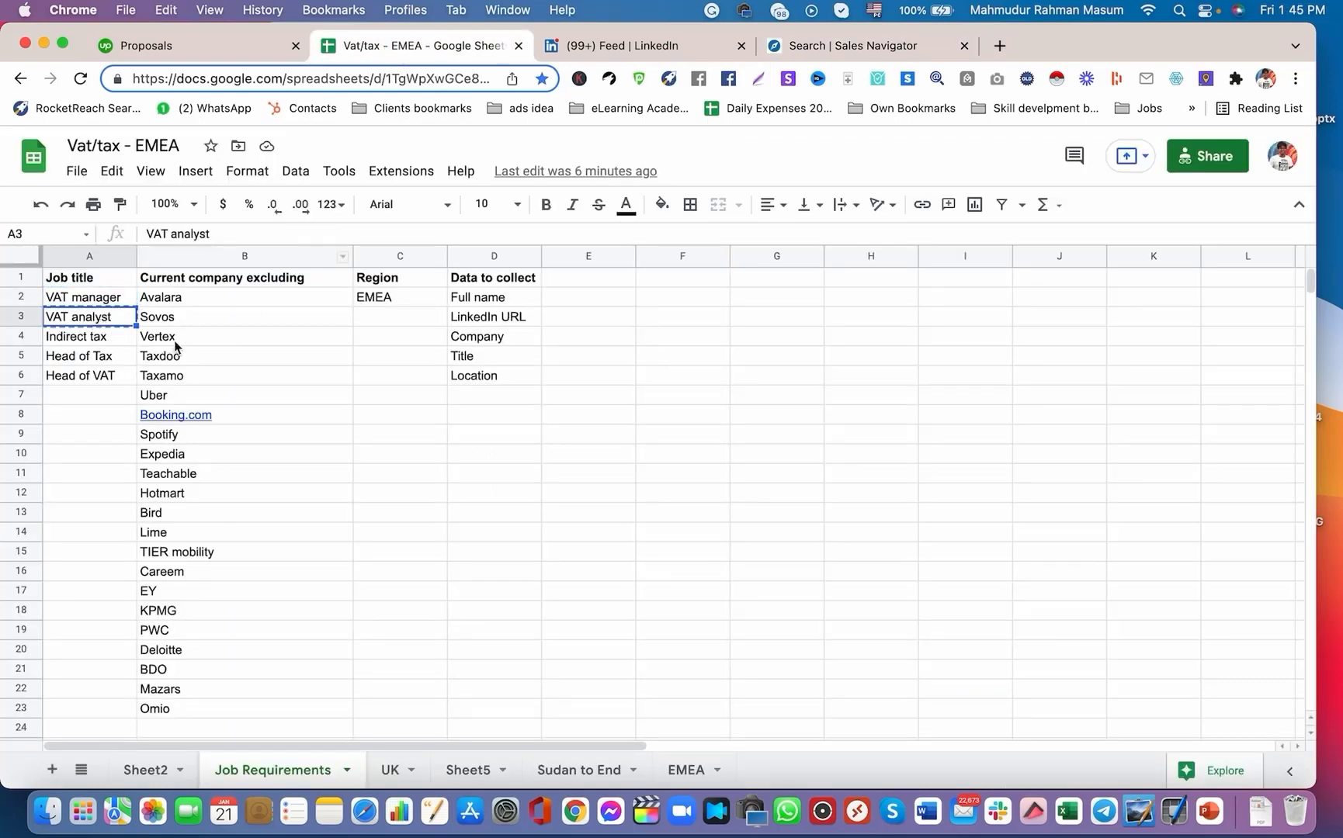
{"action": "left_click", "coordinate": [792, 47]}
{"action": "double_click", "coordinate": [290, 413]}
{"action": "type", "text": "analyst"}
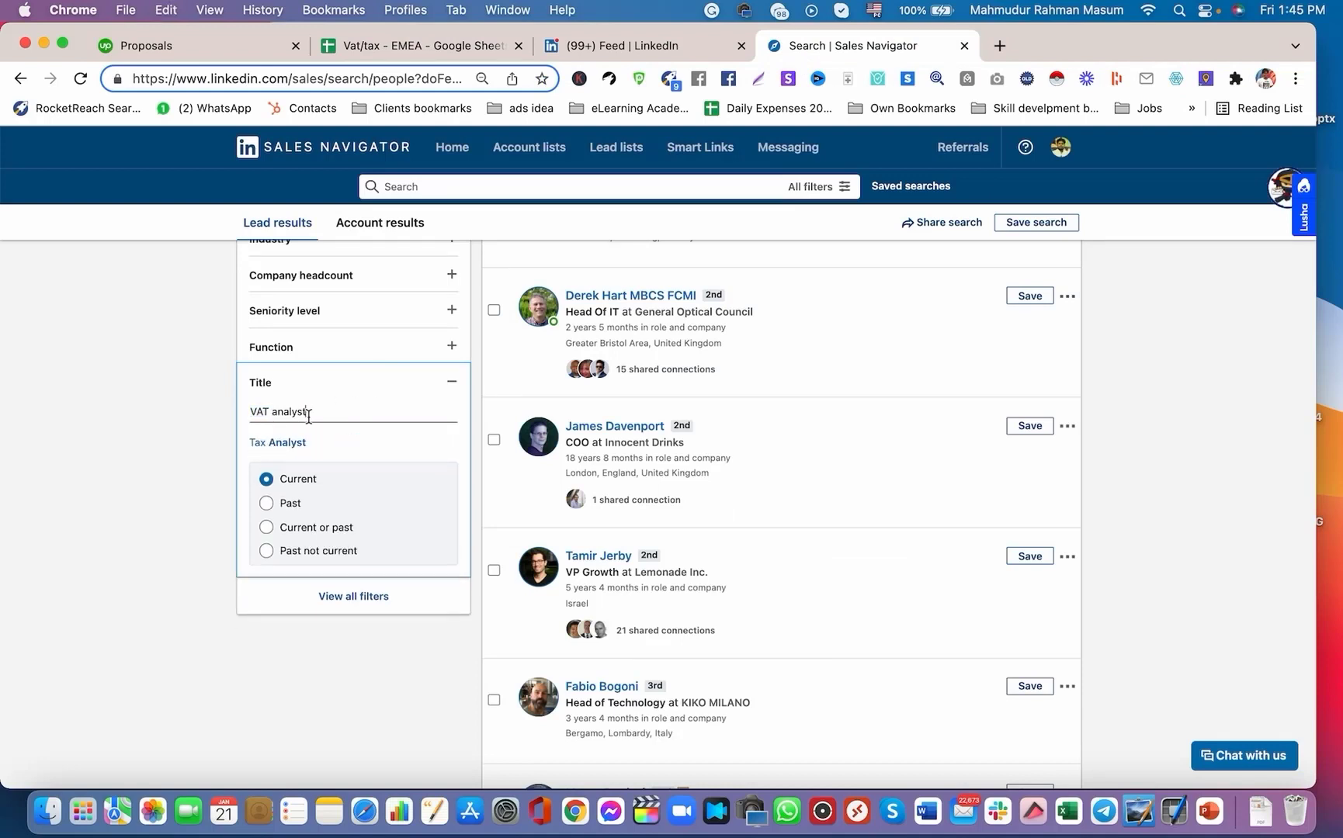
{"action": "left_click", "coordinate": [274, 446]}
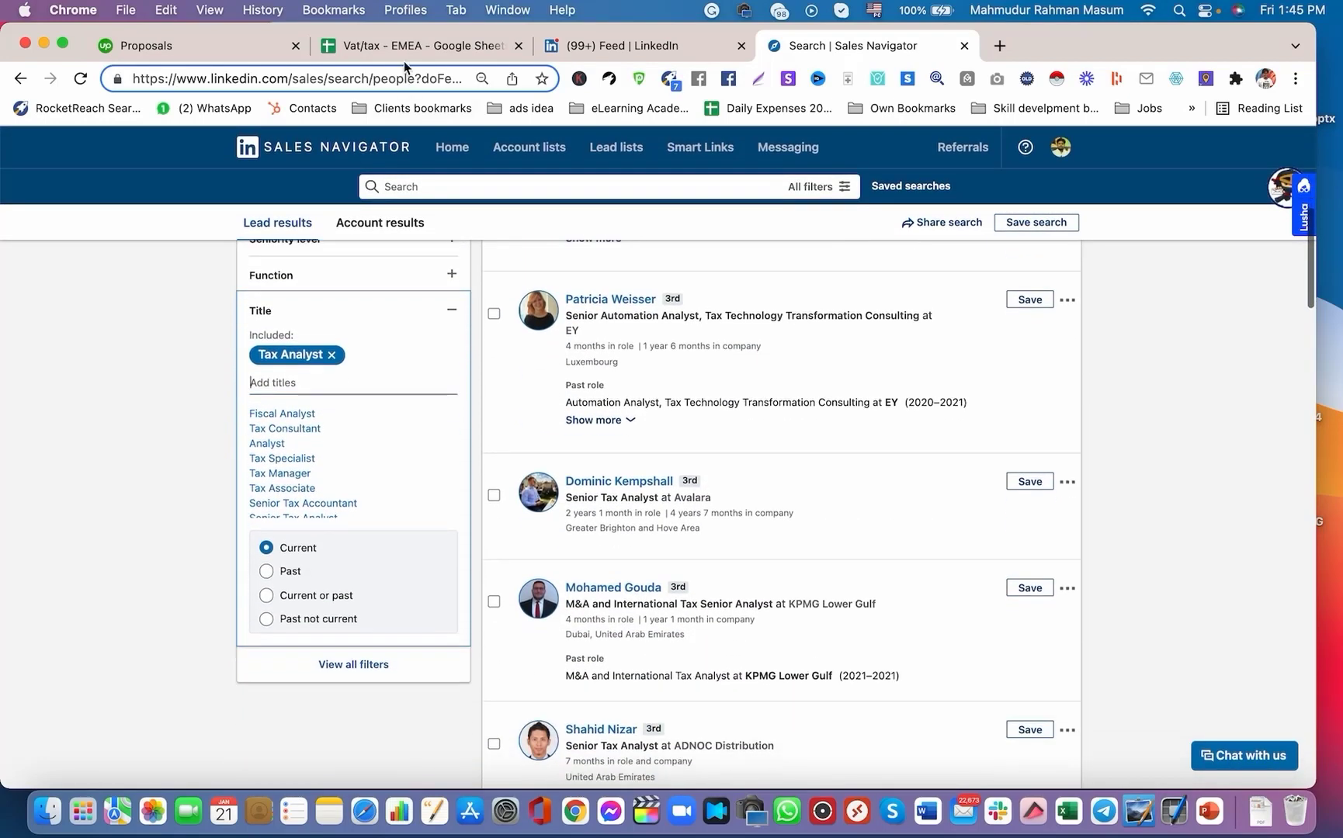
Look up the sheet's Indirect tax job title in the Title filter and include Indirect Tax Manager.
{"action": "left_click", "coordinate": [407, 49]}
{"action": "left_click", "coordinate": [81, 336]}
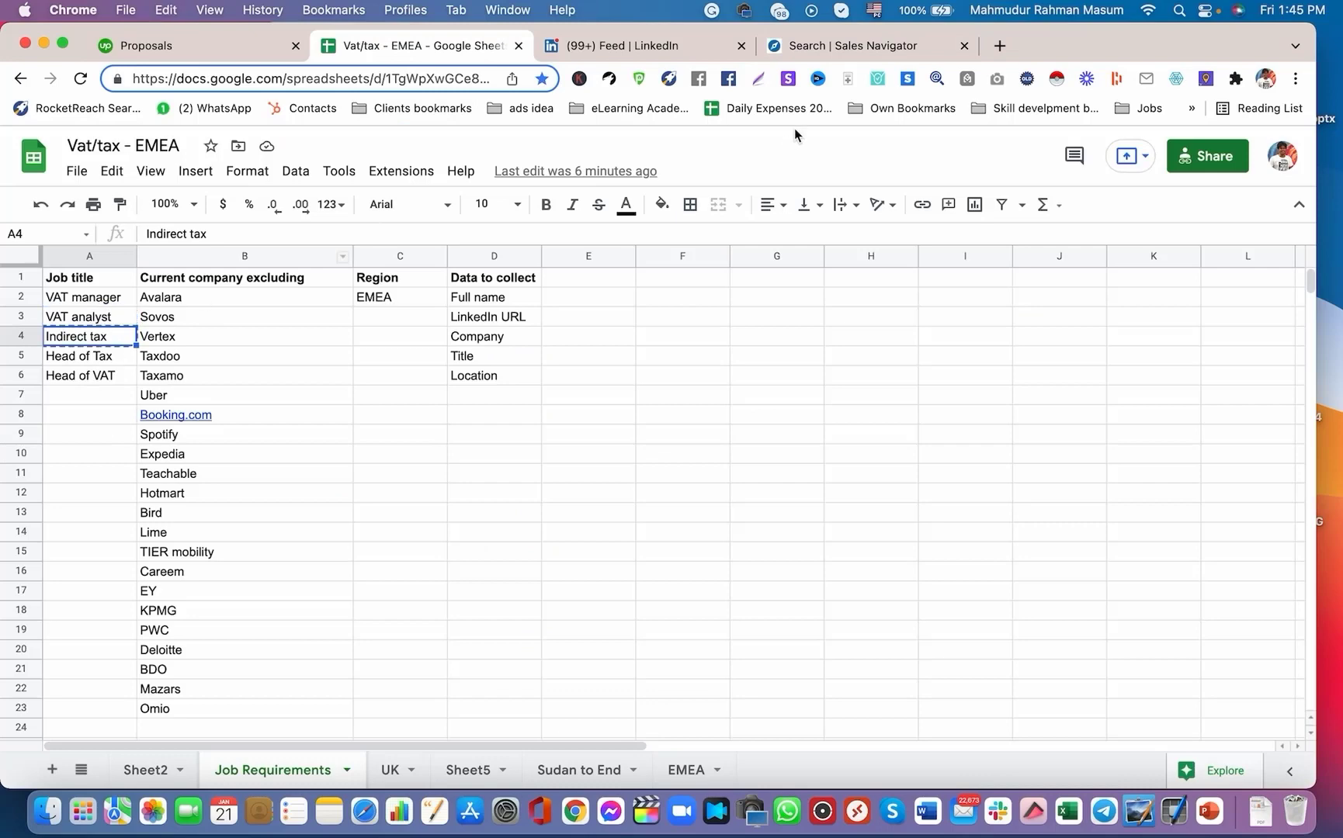
{"action": "left_click", "coordinate": [829, 48]}
{"action": "left_click", "coordinate": [354, 388]}
{"action": "key", "text": "cmd+v"}
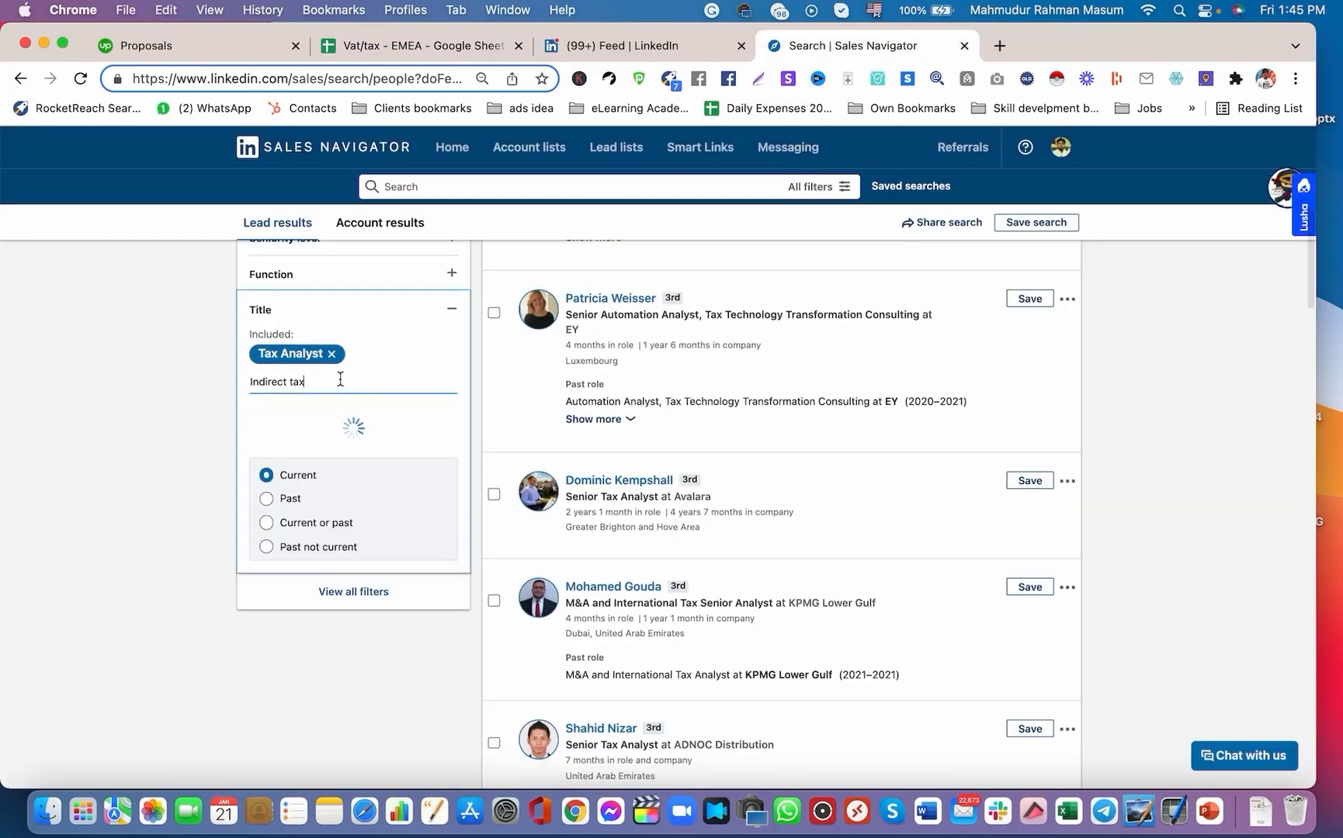
{"action": "left_click", "coordinate": [281, 419]}
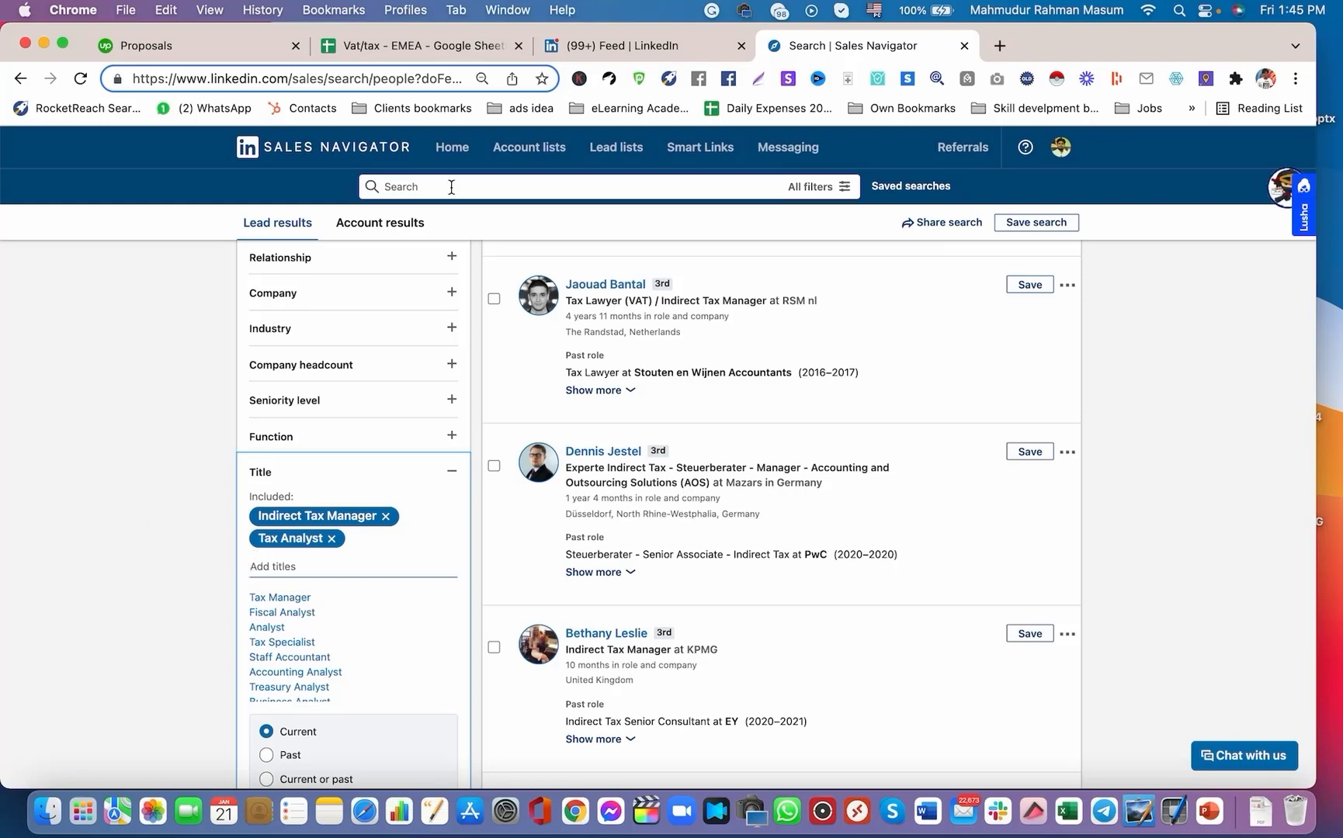
Copy Head of Tax from the requirements sheet and include Head Of Tax in the Title filter.
{"action": "left_click", "coordinate": [430, 54]}
{"action": "left_click", "coordinate": [93, 355]}
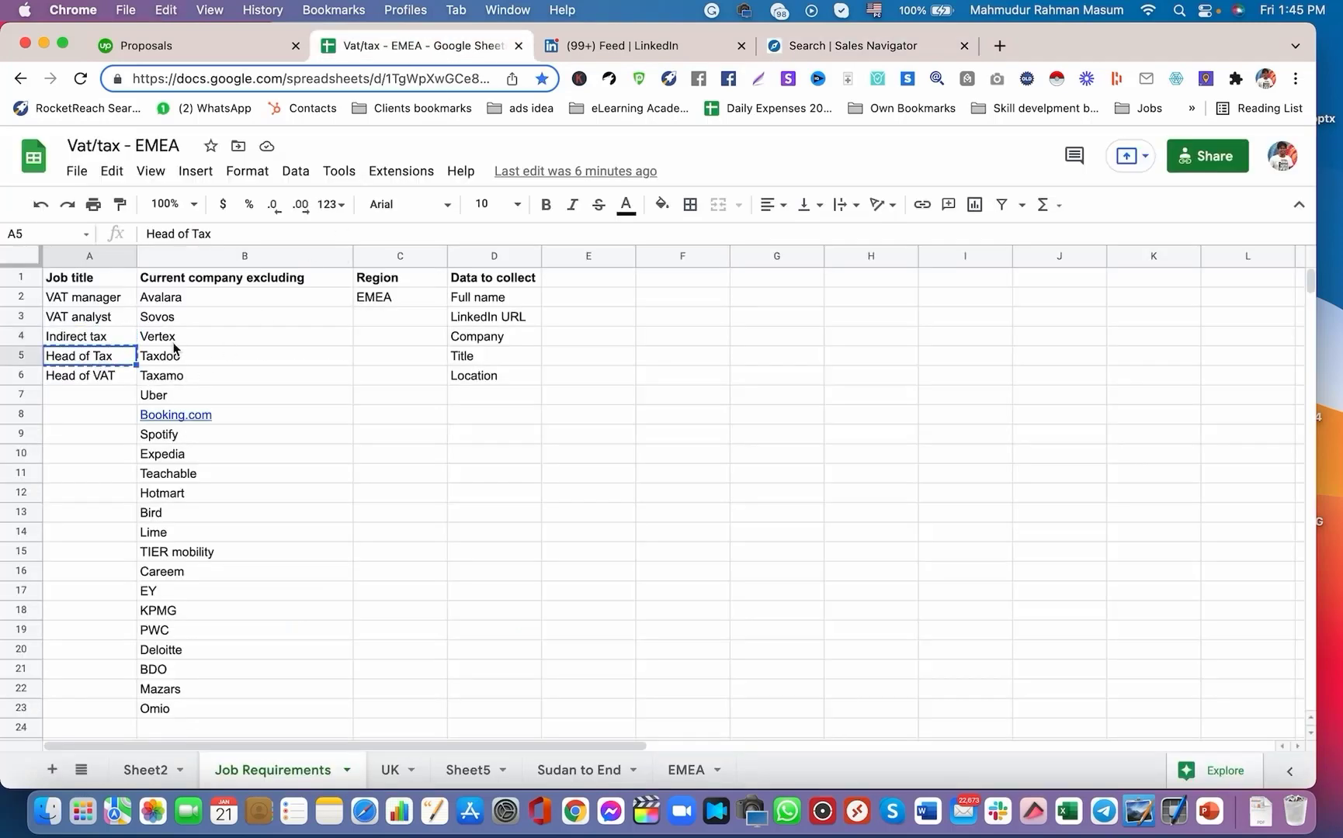
{"action": "left_click", "coordinate": [853, 45]}
{"action": "key", "text": "super+v"}
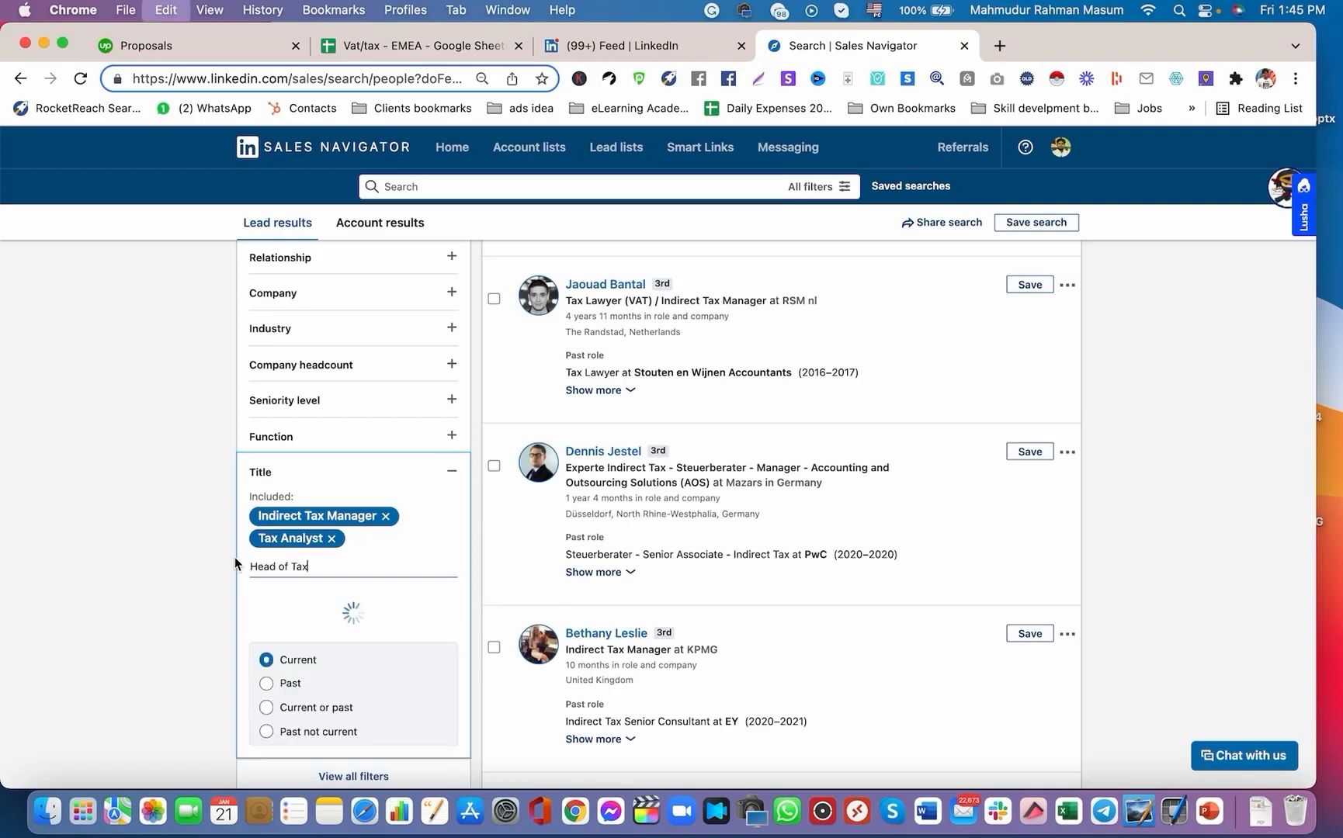
{"action": "left_click", "coordinate": [279, 606]}
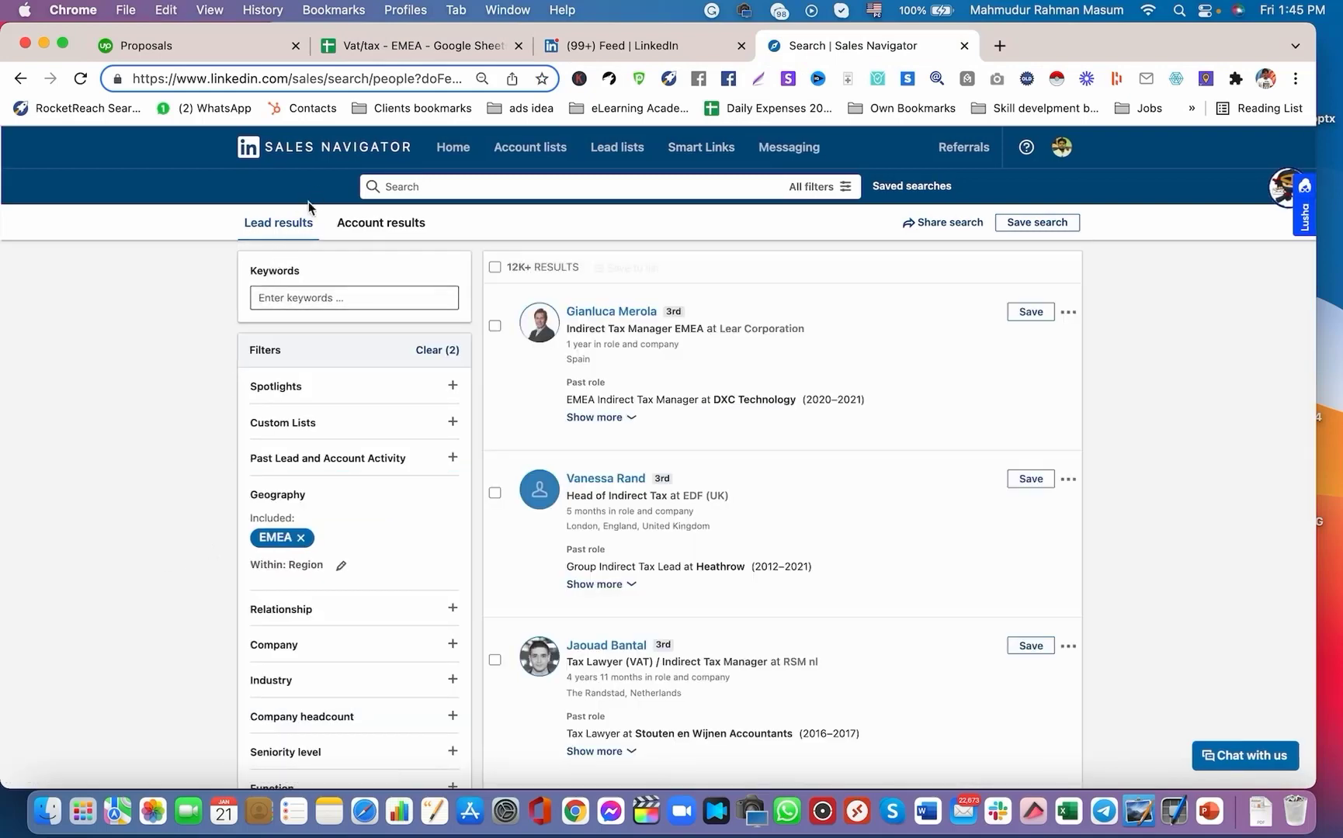
Try Head of VAT from the requirements sheet in the Title filter, then clear the entry and close the filter.
{"action": "left_click", "coordinate": [346, 53]}
{"action": "key", "text": "Down"}
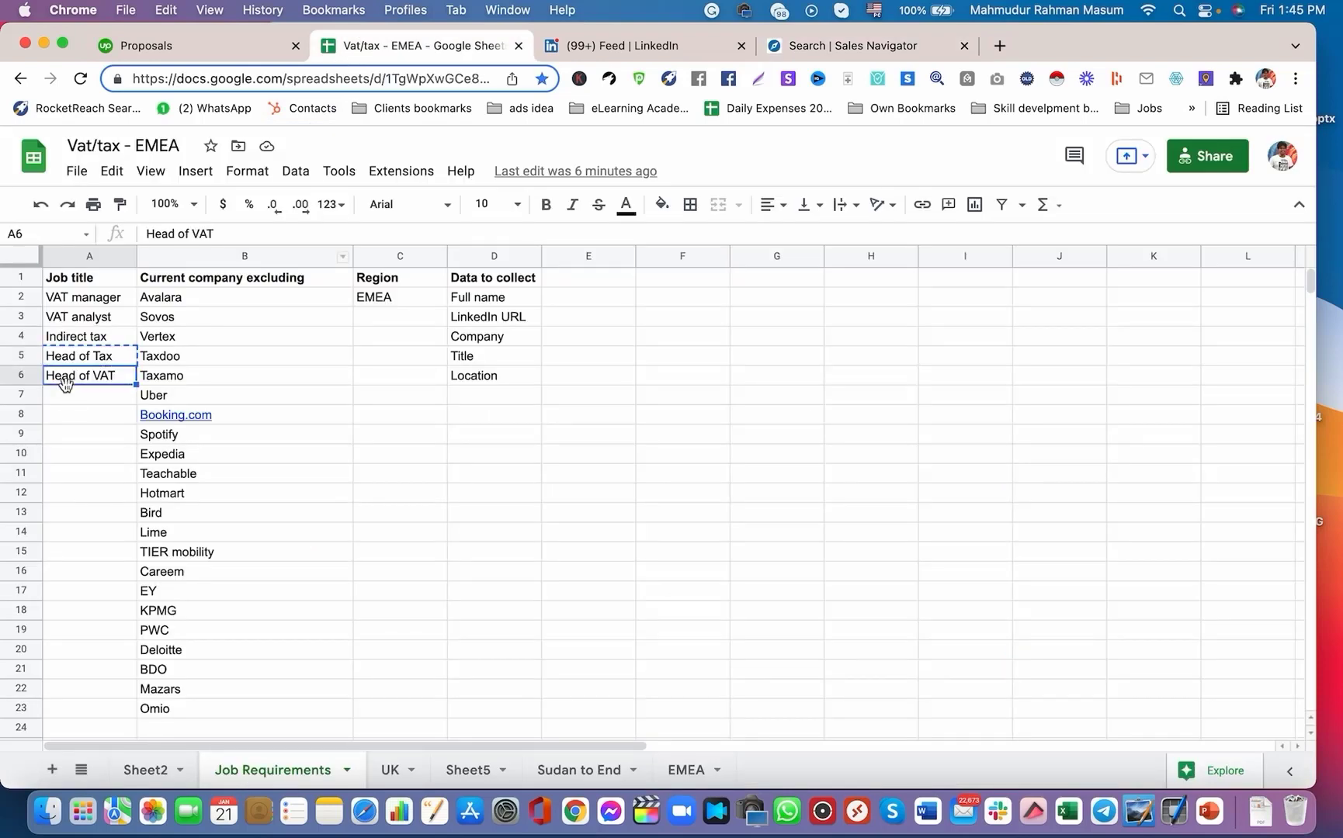
{"action": "left_click", "coordinate": [848, 53]}
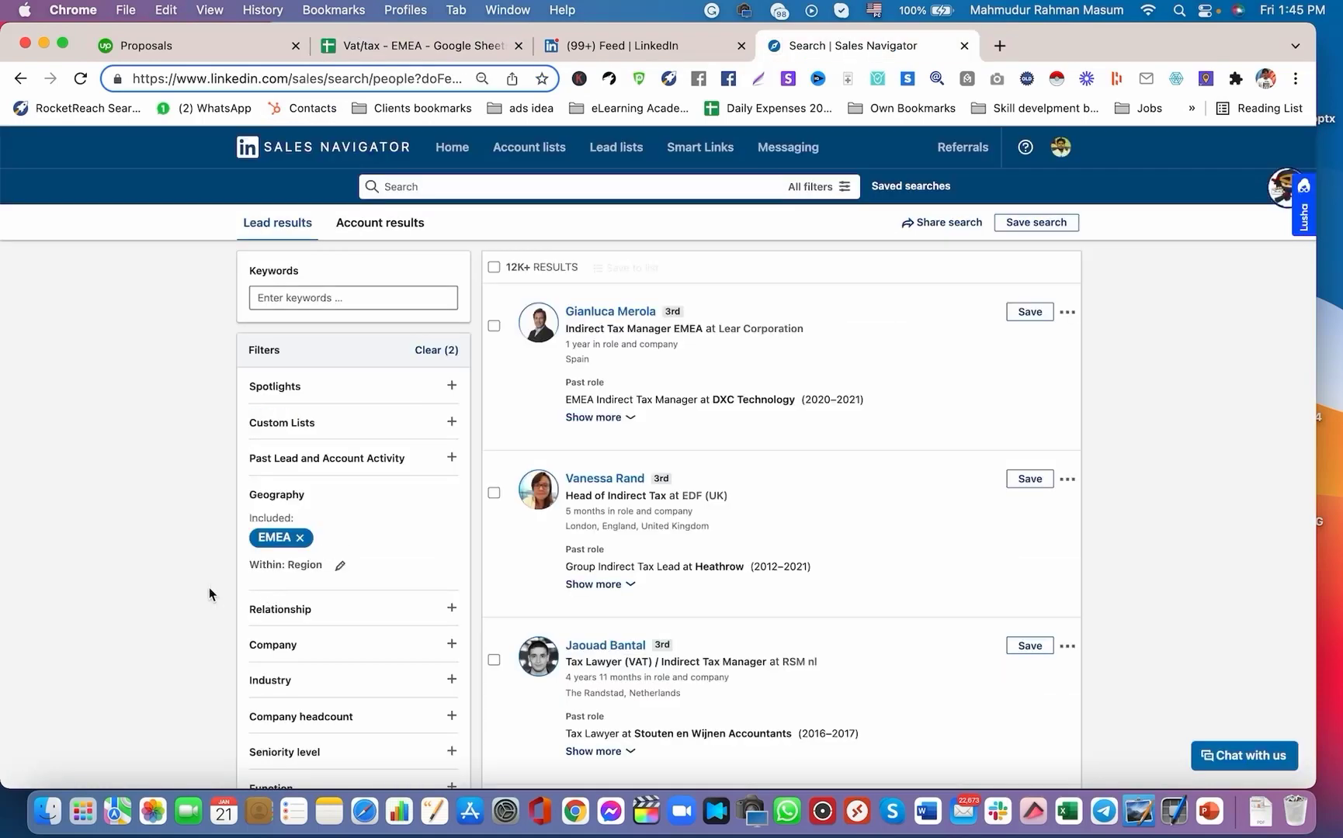
{"action": "scroll", "coordinate": [209, 588], "scroll_direction": "down", "scroll_amount": 5}
{"action": "key", "text": "super+v"}
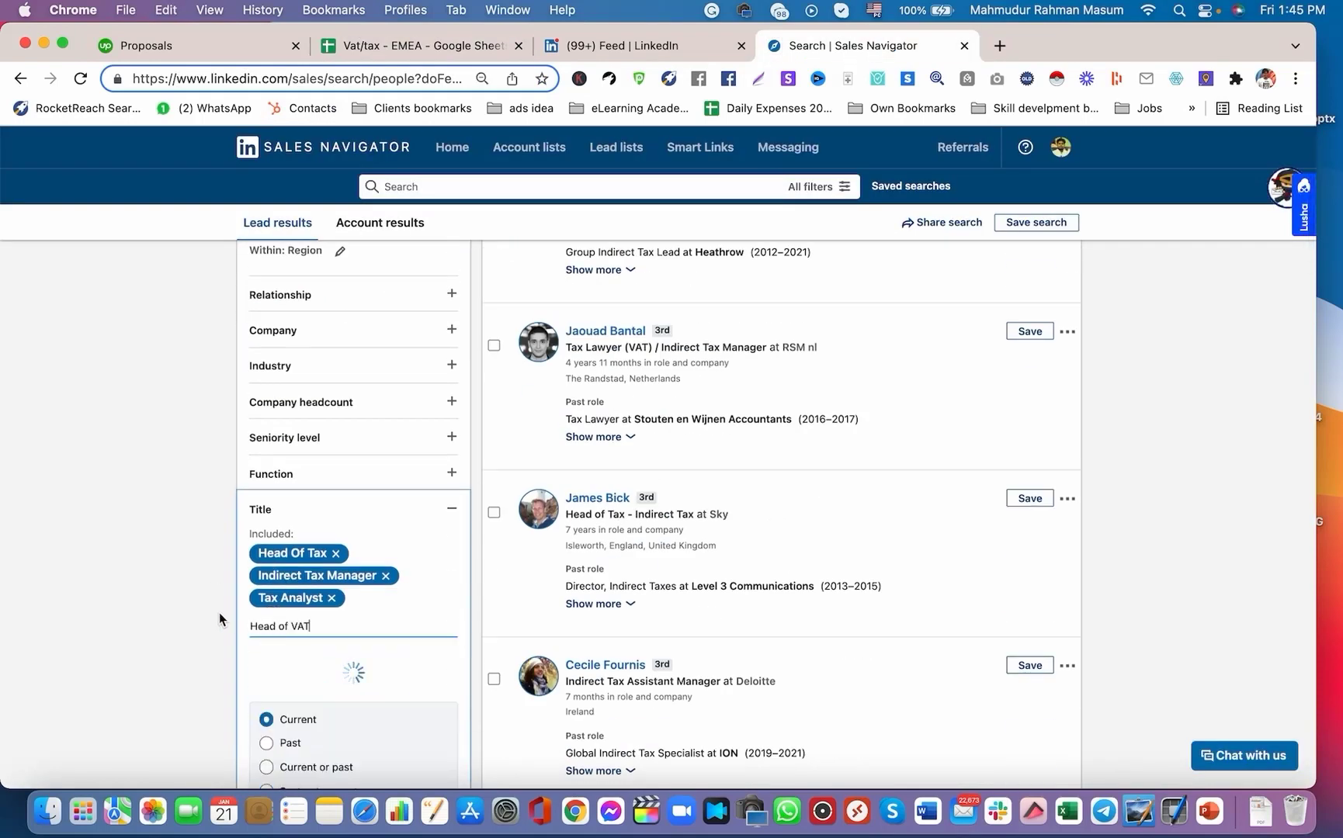
{"action": "triple_click", "coordinate": [257, 631]}
{"action": "key", "text": "BackSpace"}
{"action": "left_click", "coordinate": [146, 555]}
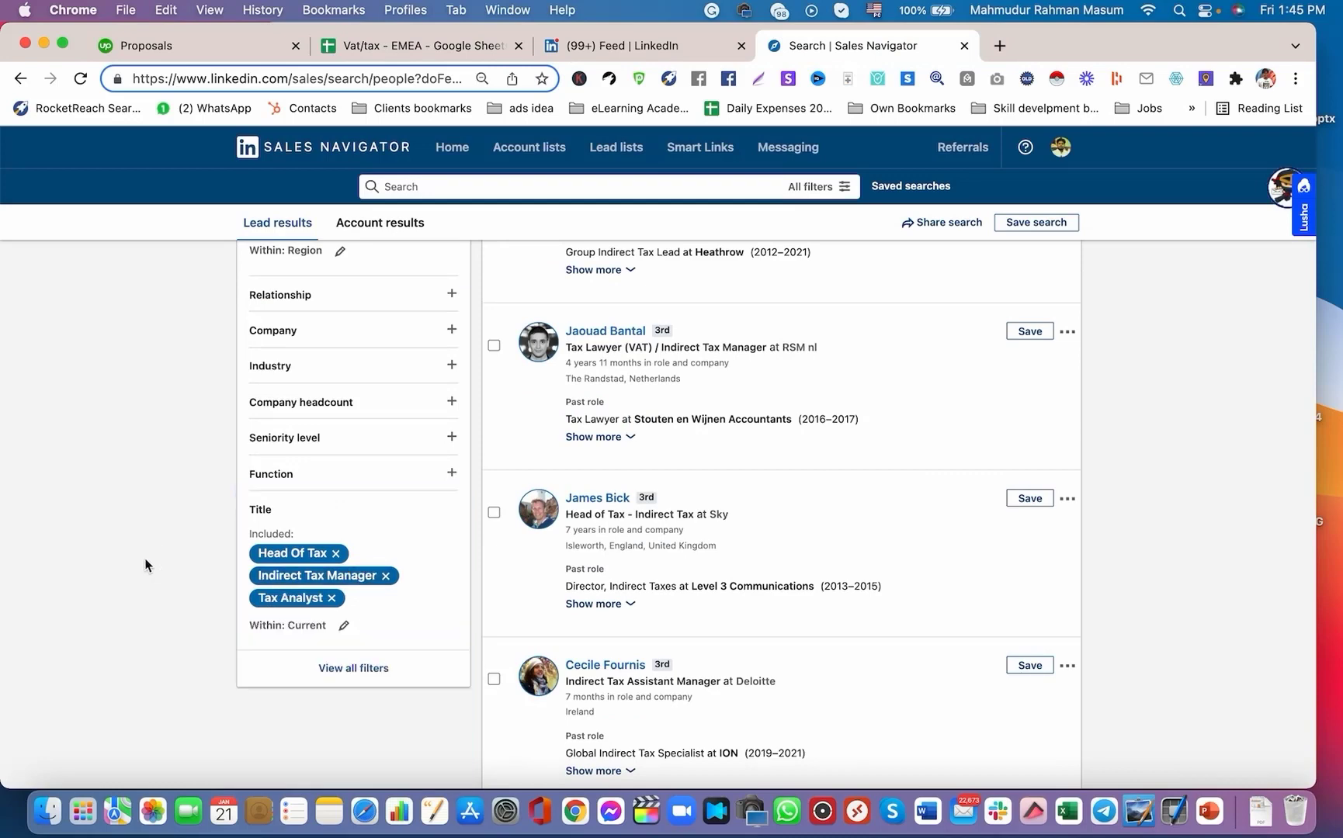
Check the applied lead filters, and go over the excluded companies in B2:B23 of the requirements sheet, selecting Avalara as the first.
{"action": "scroll", "coordinate": [146, 555], "scroll_direction": "up", "scroll_amount": 3}
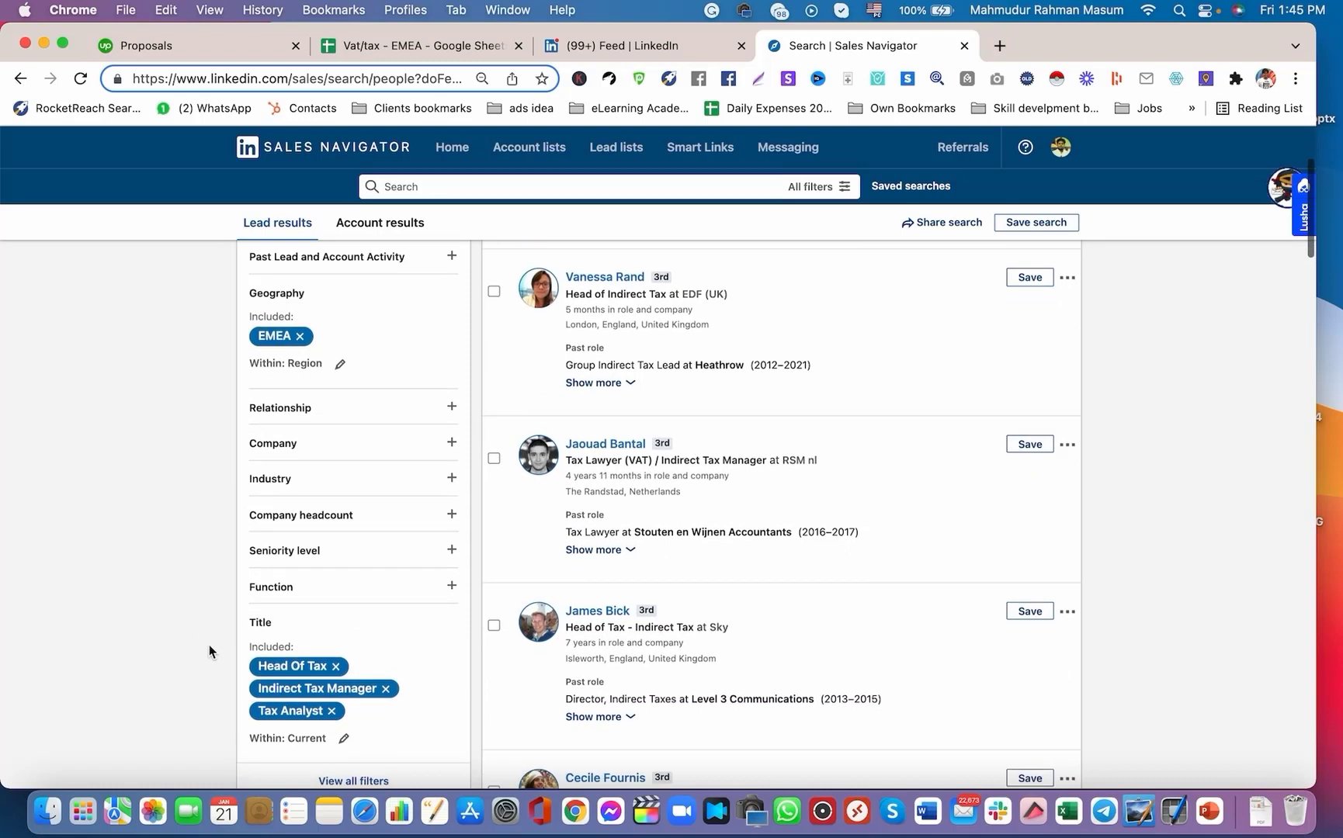
{"action": "scroll", "coordinate": [258, 575], "scroll_direction": "up", "scroll_amount": 1}
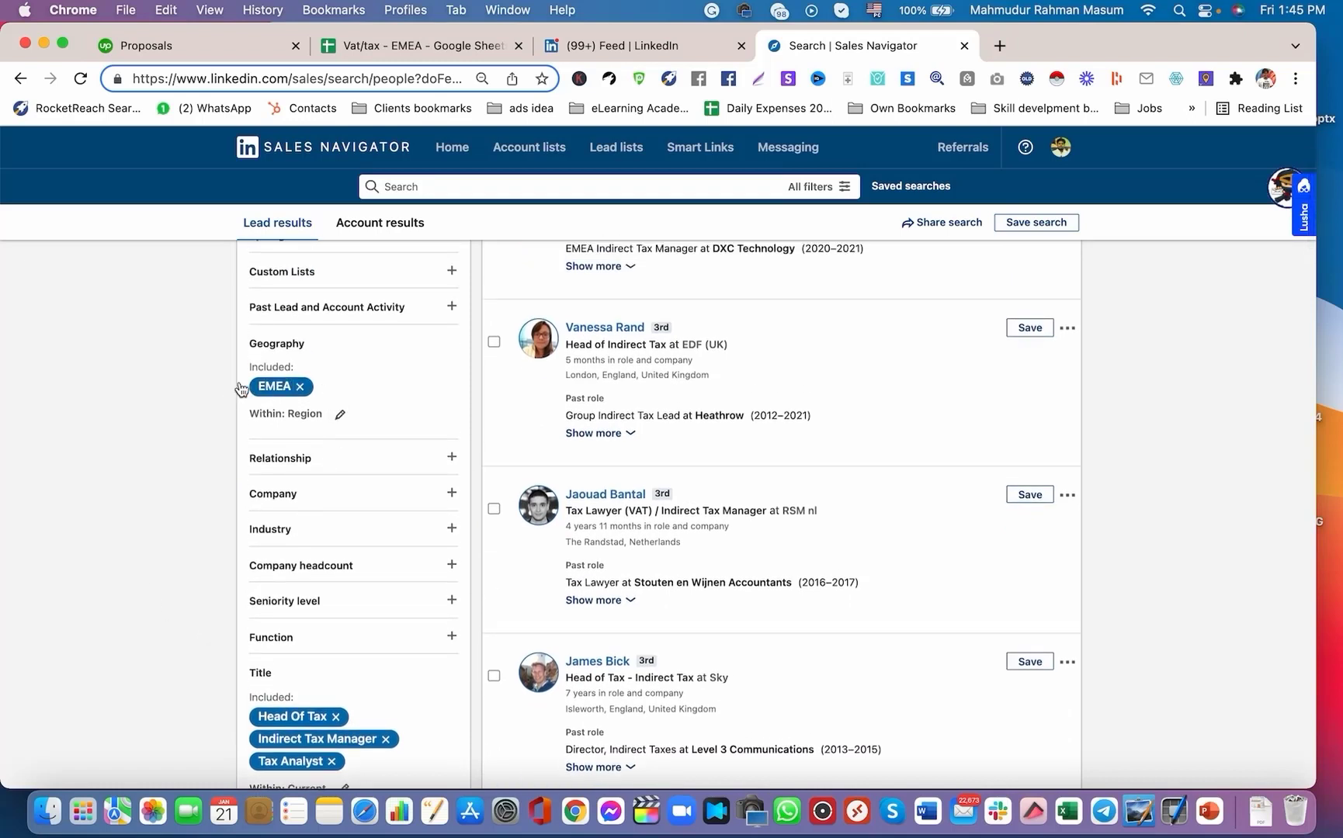
{"action": "scroll", "coordinate": [241, 388], "scroll_direction": "up", "scroll_amount": 3}
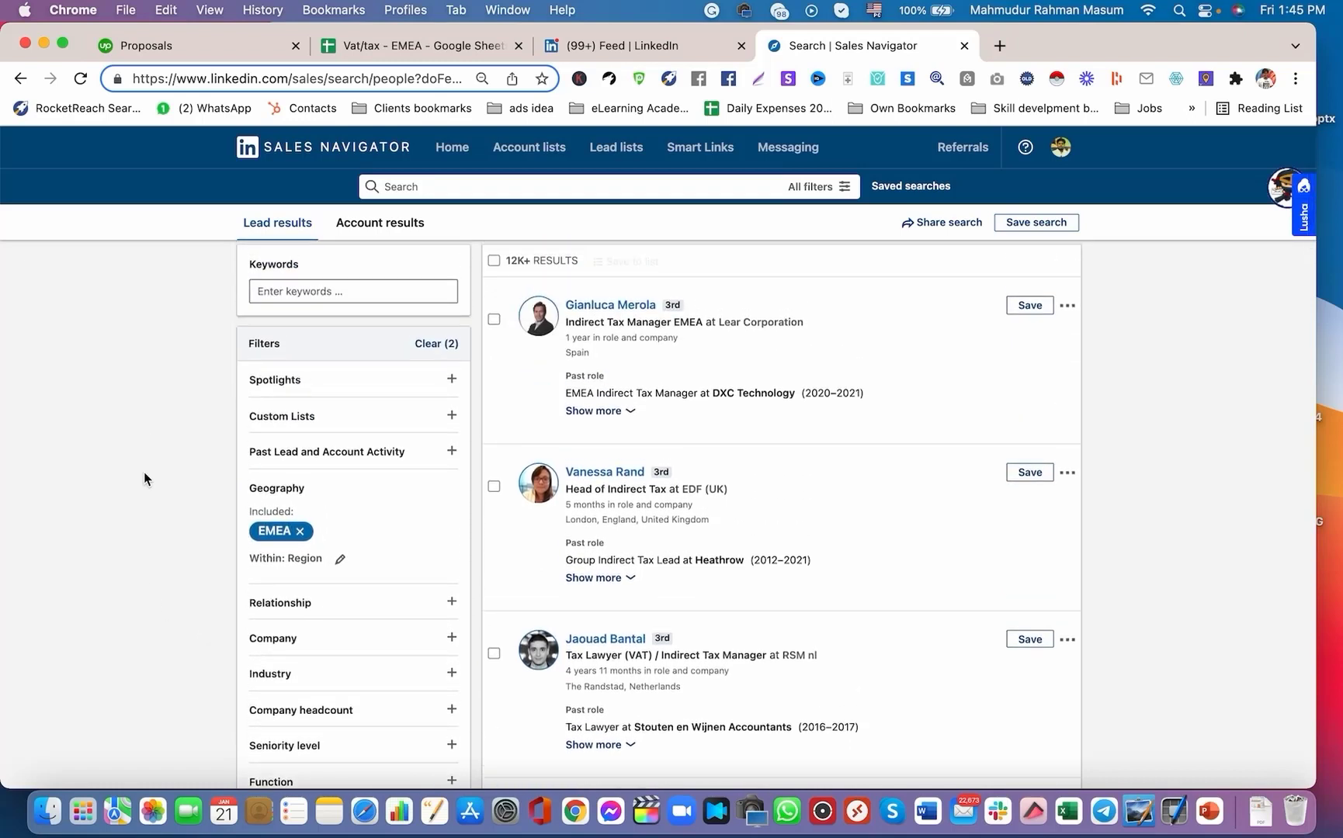
{"action": "scroll", "coordinate": [143, 472], "scroll_direction": "up", "scroll_amount": 1}
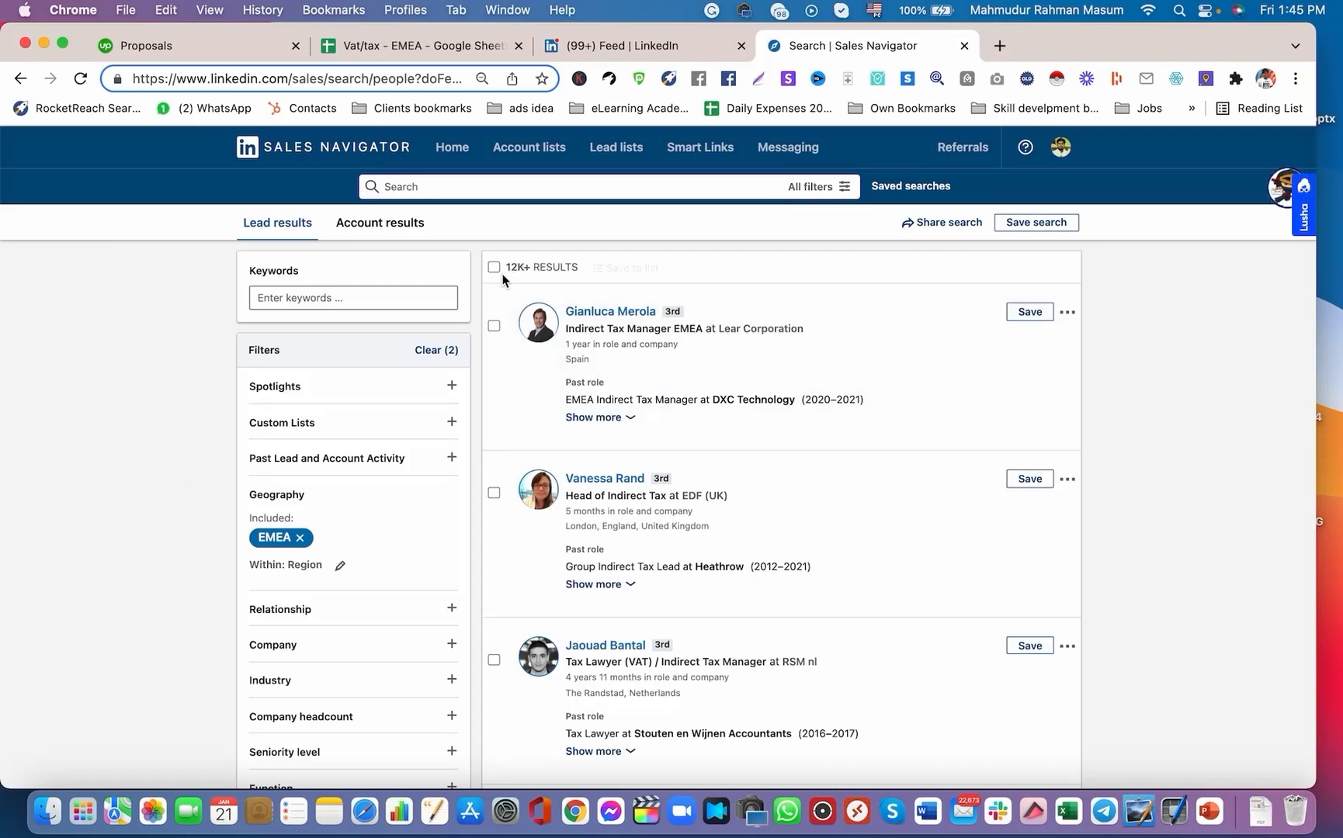
{"action": "left_click", "coordinate": [429, 48]}
{"action": "left_click_drag", "start_coordinate": [195, 305], "coordinate": [209, 708]}
{"action": "left_click", "coordinate": [387, 497]}
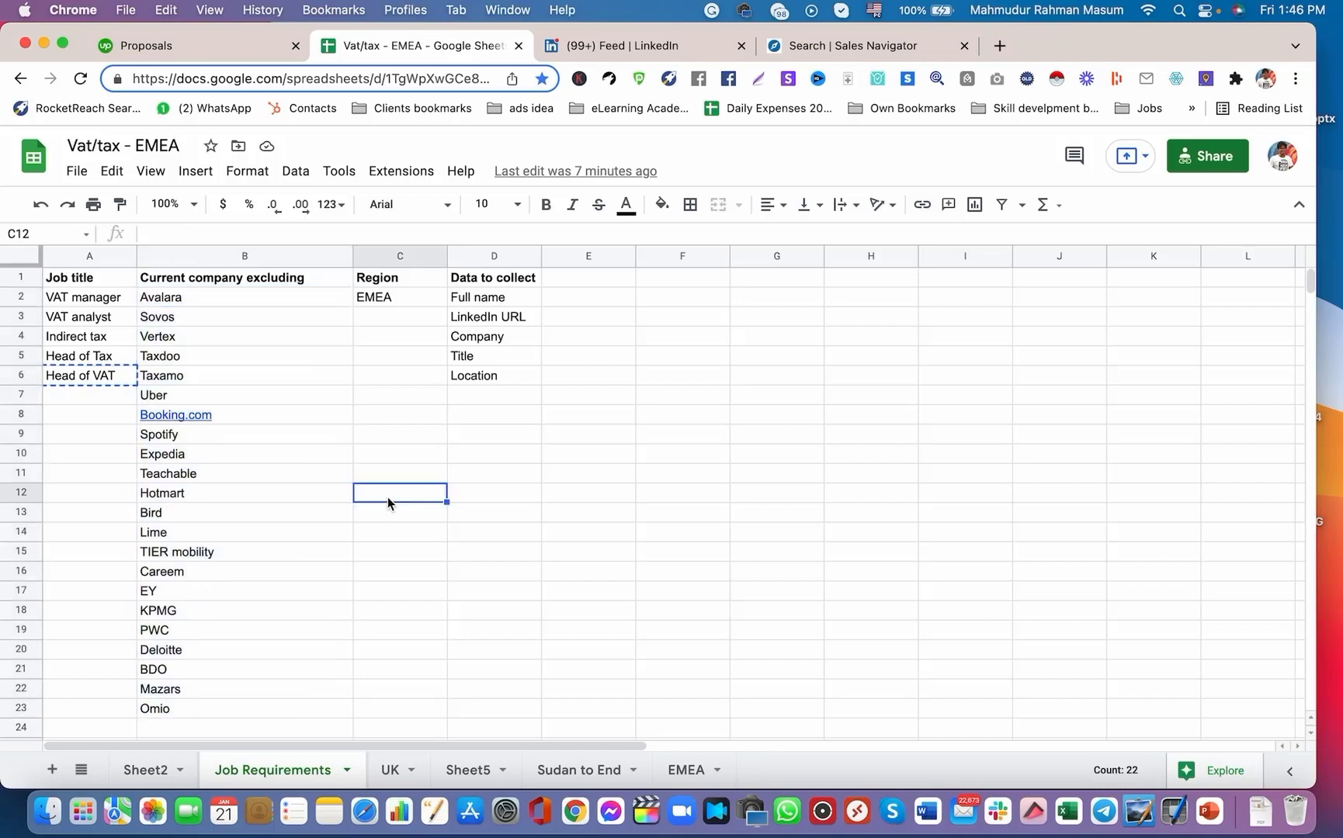
{"action": "left_click", "coordinate": [188, 299]}
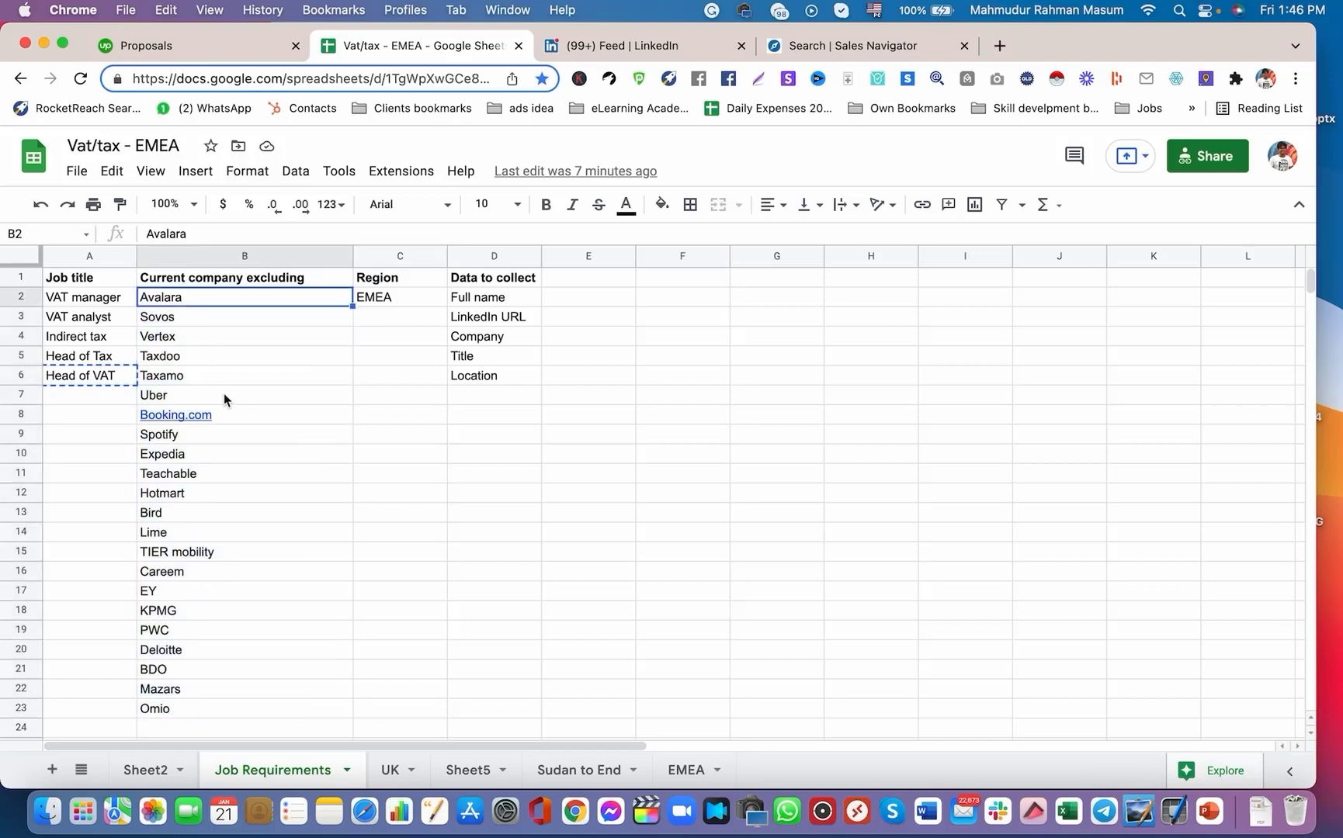
Add Avalara from the requirements sheet to the lead search's Company filter as a current company.
{"action": "left_click", "coordinate": [861, 45]}
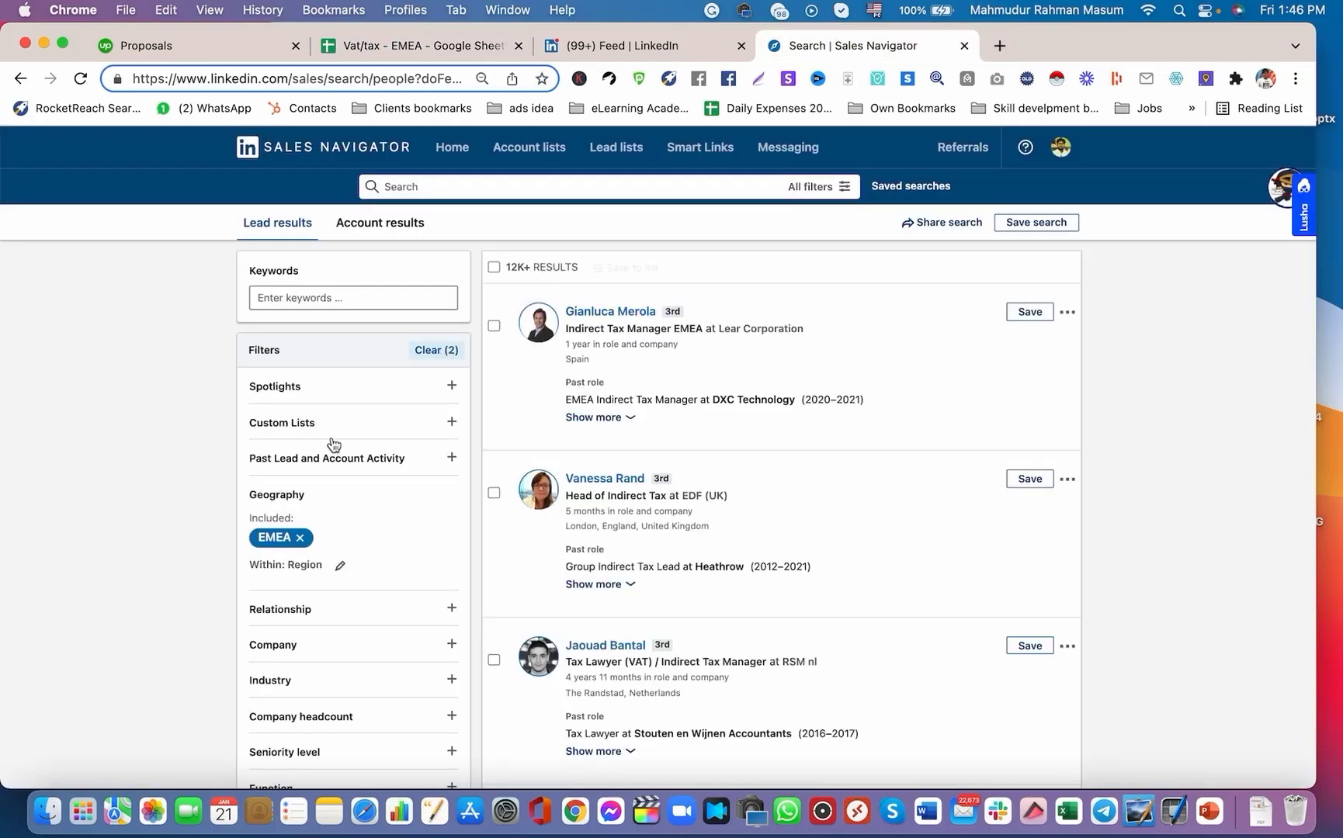
{"action": "scroll", "coordinate": [328, 446], "scroll_direction": "down", "scroll_amount": 3}
{"action": "scroll", "coordinate": [328, 446], "scroll_direction": "down", "scroll_amount": 3}
{"action": "scroll", "coordinate": [318, 473], "scroll_direction": "up", "scroll_amount": 2}
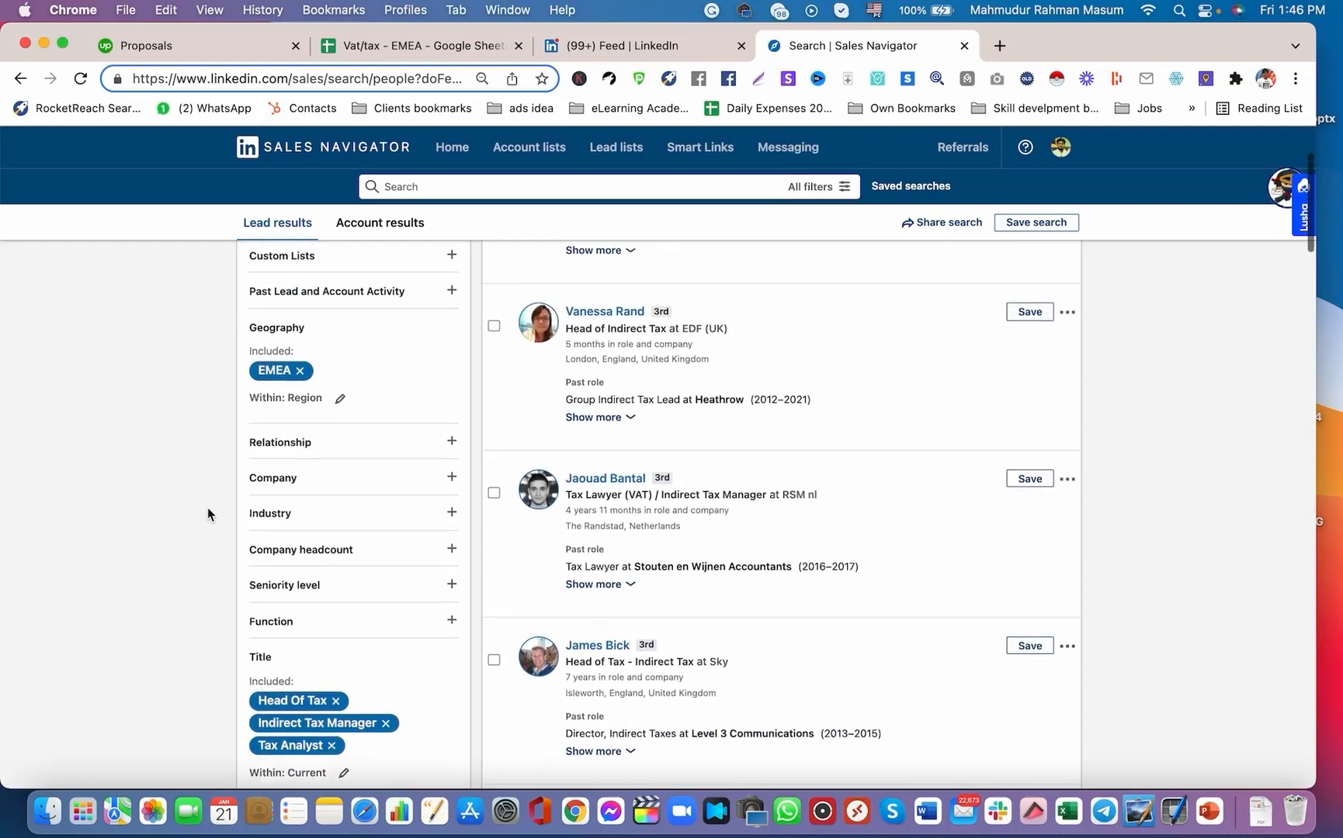
{"action": "left_click", "coordinate": [315, 481]}
{"action": "scroll", "coordinate": [232, 435], "scroll_direction": "down", "scroll_amount": 2}
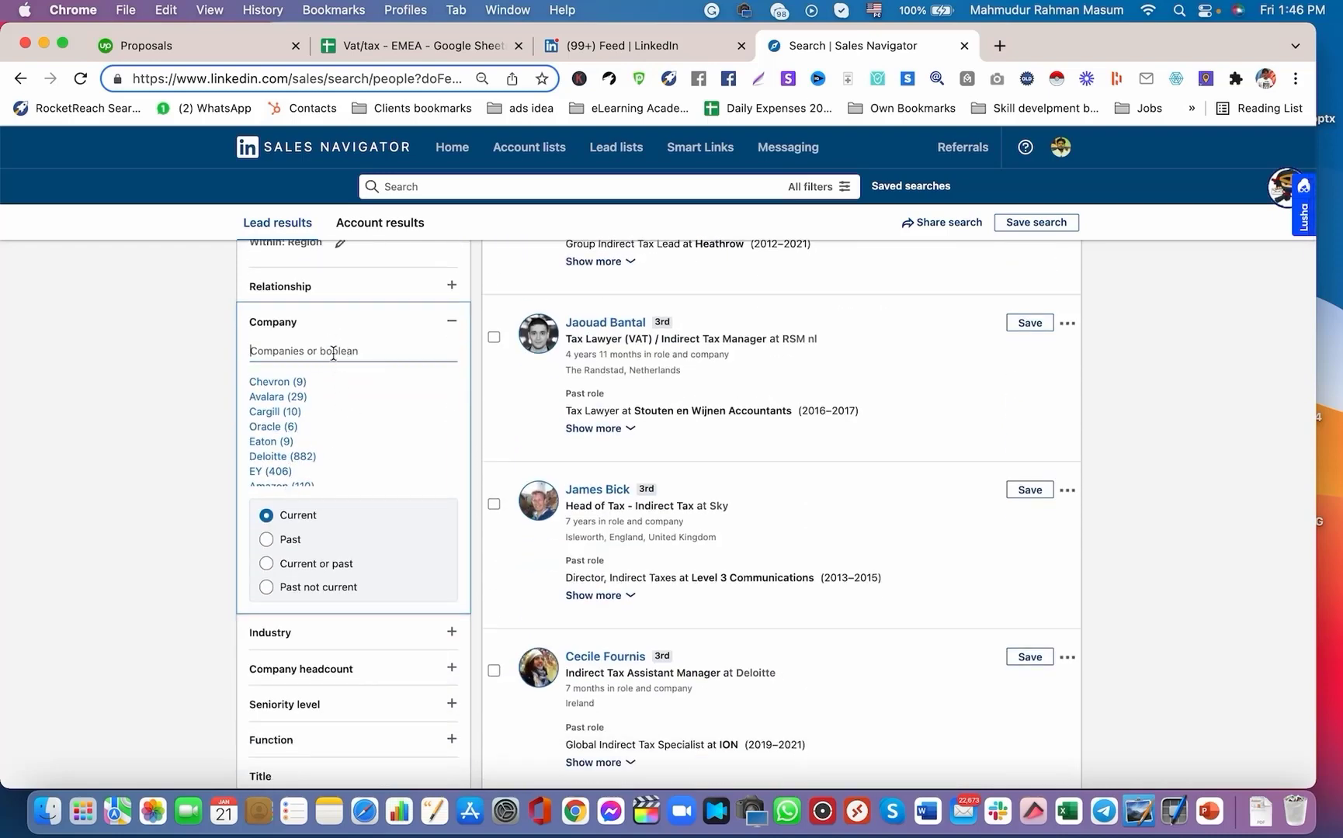
{"action": "type", "text": "Avalara"}
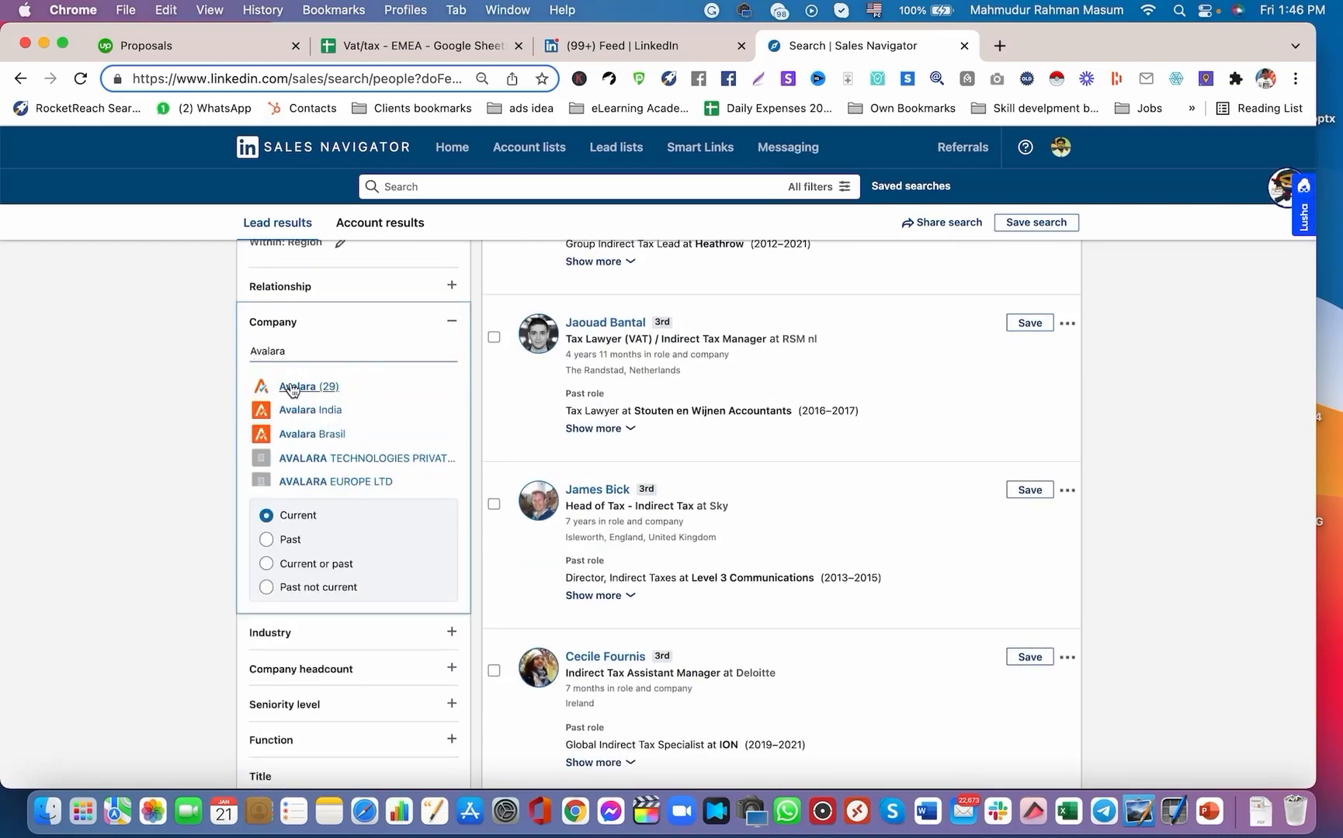
{"action": "left_click", "coordinate": [291, 386]}
{"action": "scroll", "coordinate": [191, 413], "scroll_direction": "down", "scroll_amount": 2}
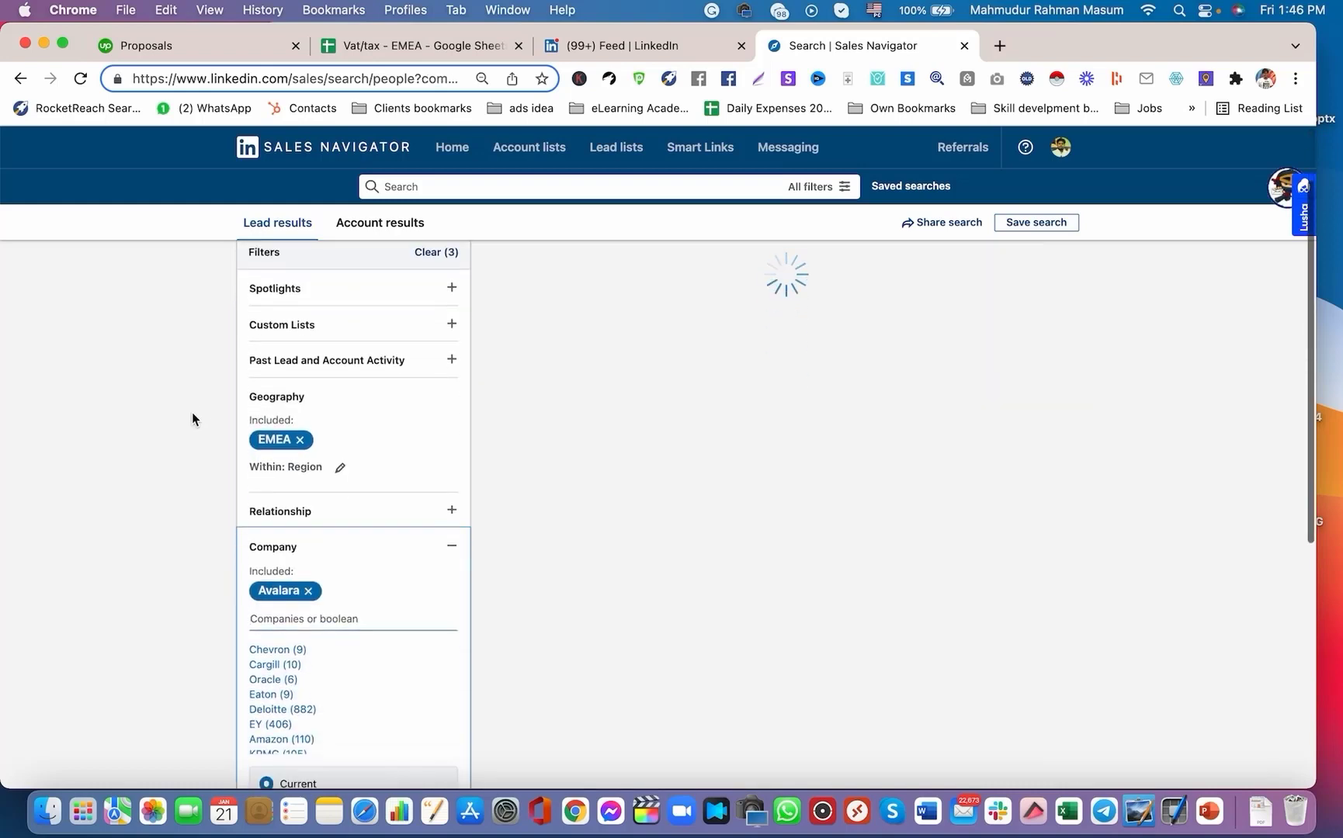
Copy Sovos from the requirements sheet and add it to the Company filter.
{"action": "scroll", "coordinate": [193, 442], "scroll_direction": "down", "scroll_amount": 2}
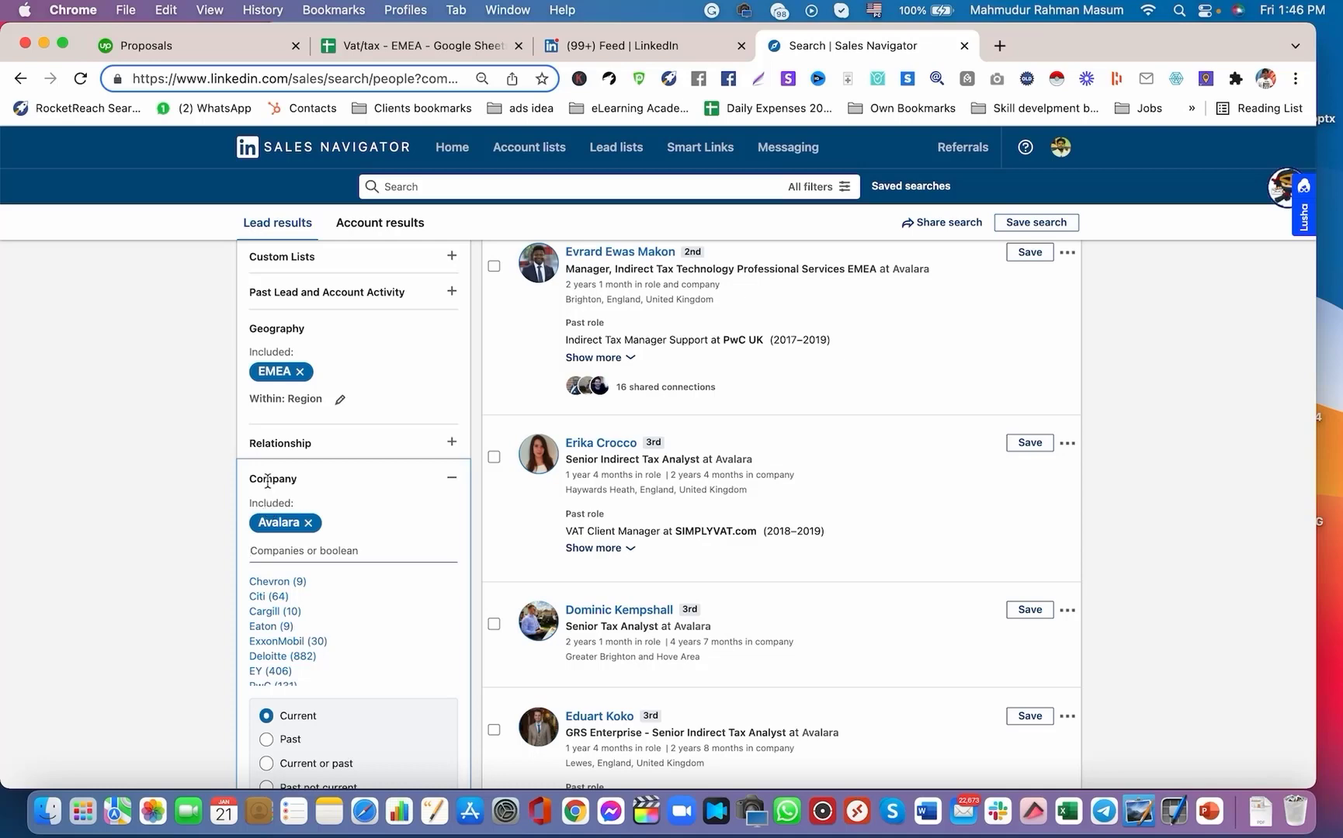
{"action": "left_click", "coordinate": [432, 46]}
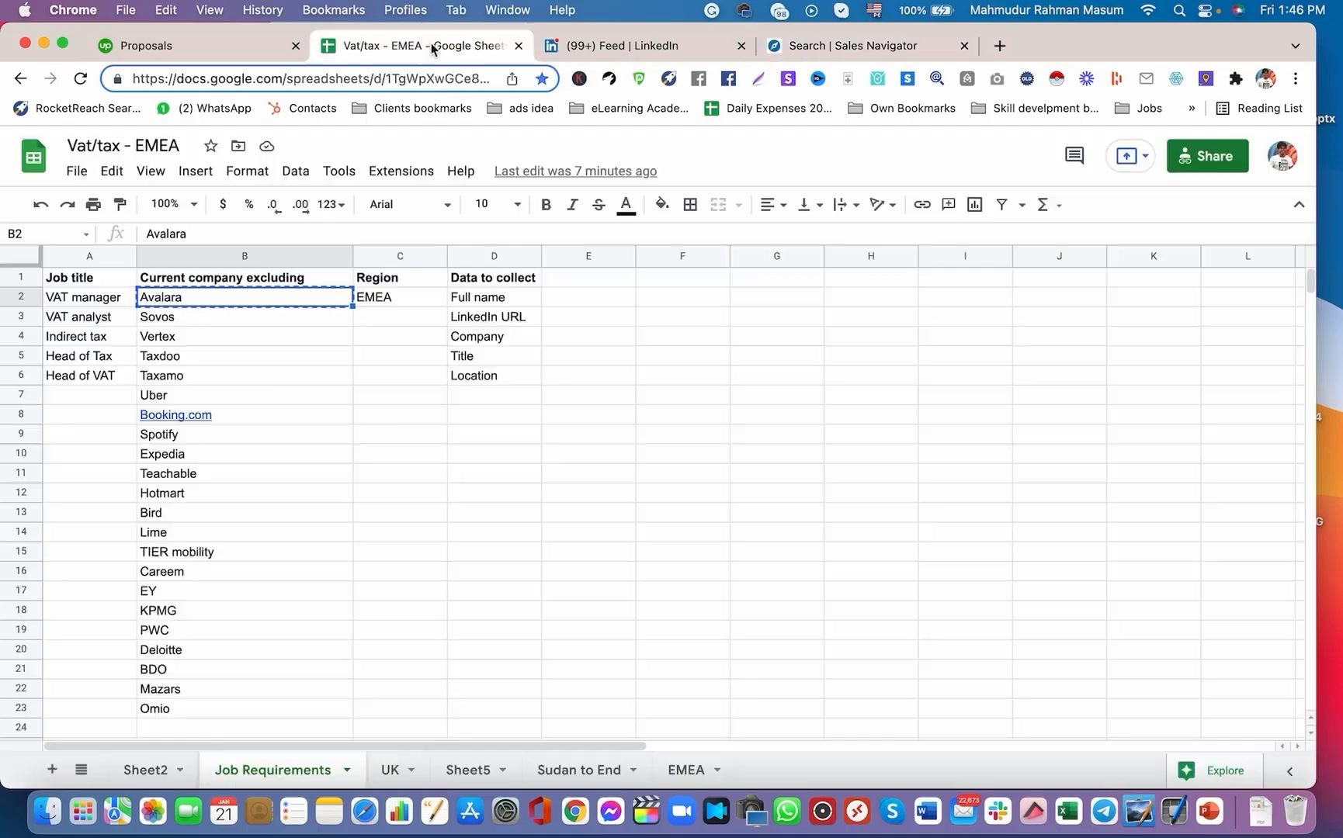
{"action": "left_click", "coordinate": [159, 316]}
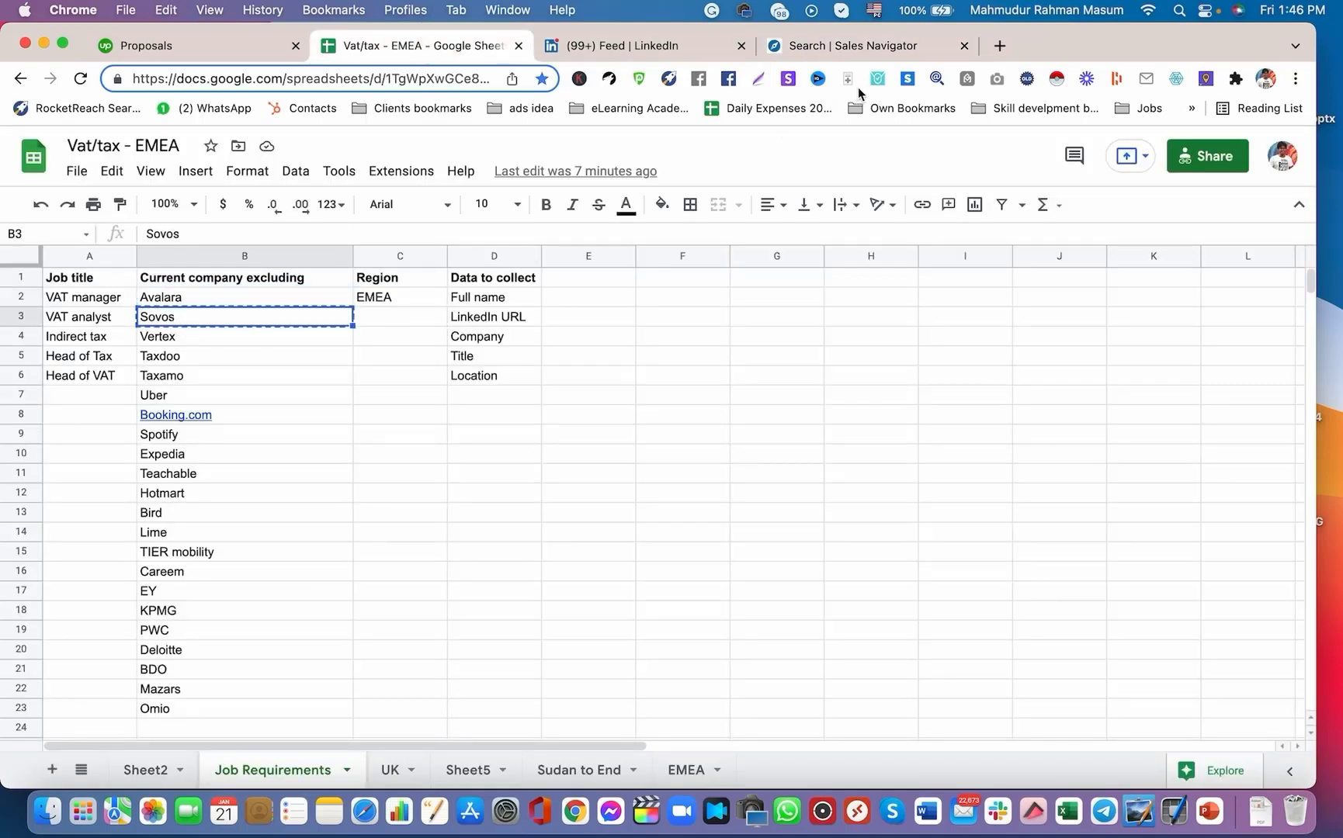
{"action": "left_click", "coordinate": [854, 46]}
{"action": "left_click", "coordinate": [299, 547]}
{"action": "type", "text": "Sovos"}
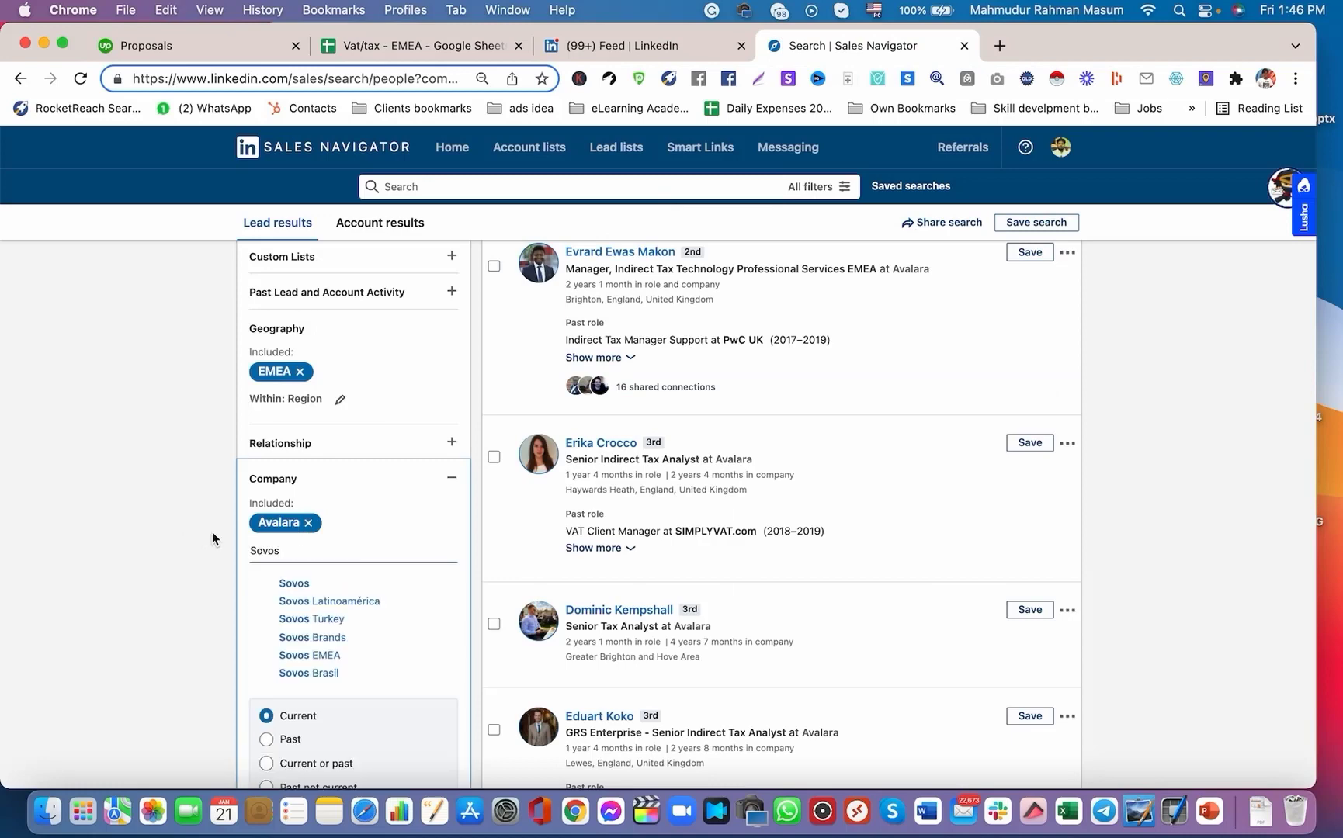
{"action": "left_click", "coordinate": [287, 590]}
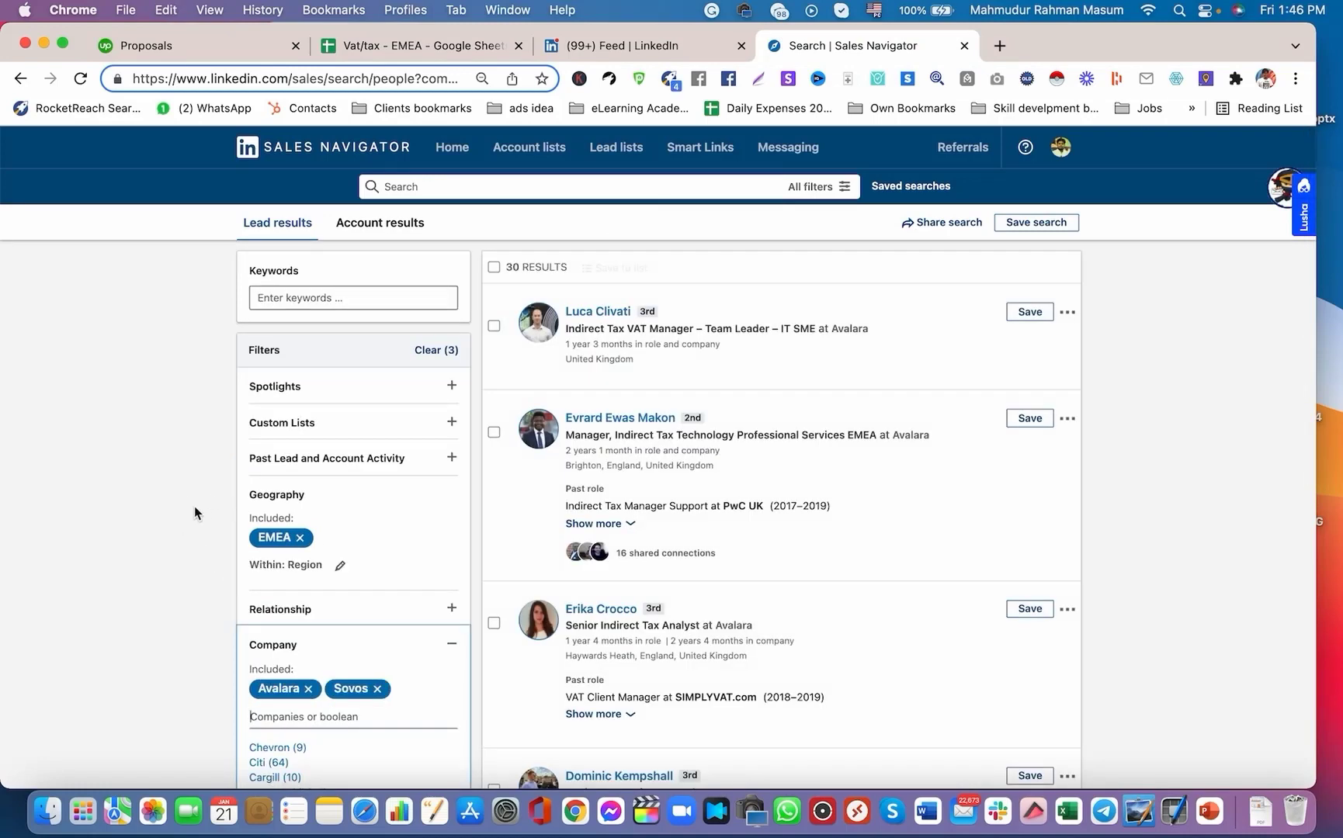
Switch Avalara from included to excluded in the Company filter.
{"action": "scroll", "coordinate": [241, 527], "scroll_direction": "down", "scroll_amount": 3}
{"action": "scroll", "coordinate": [238, 526], "scroll_direction": "down", "scroll_amount": 2}
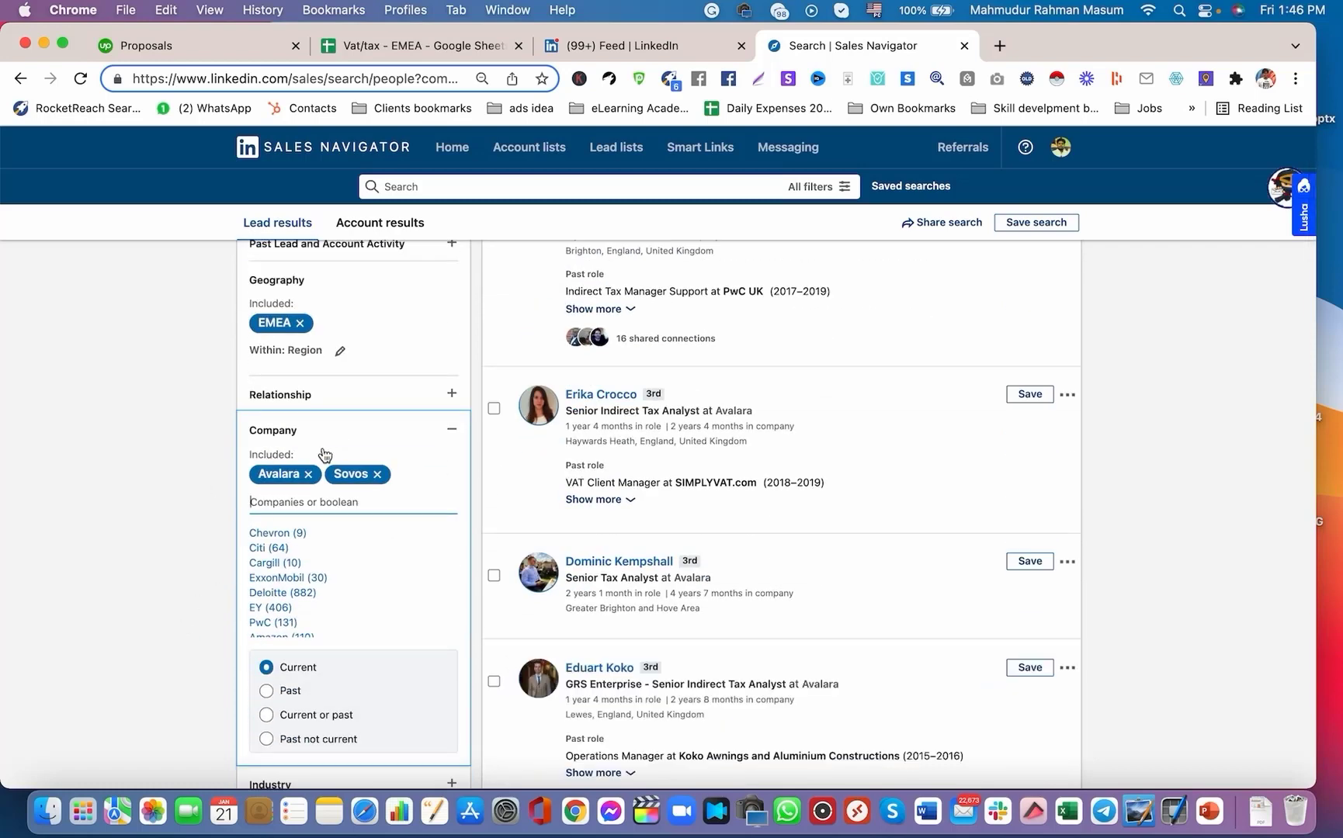
{"action": "scroll", "coordinate": [334, 454], "scroll_direction": "up", "scroll_amount": 4}
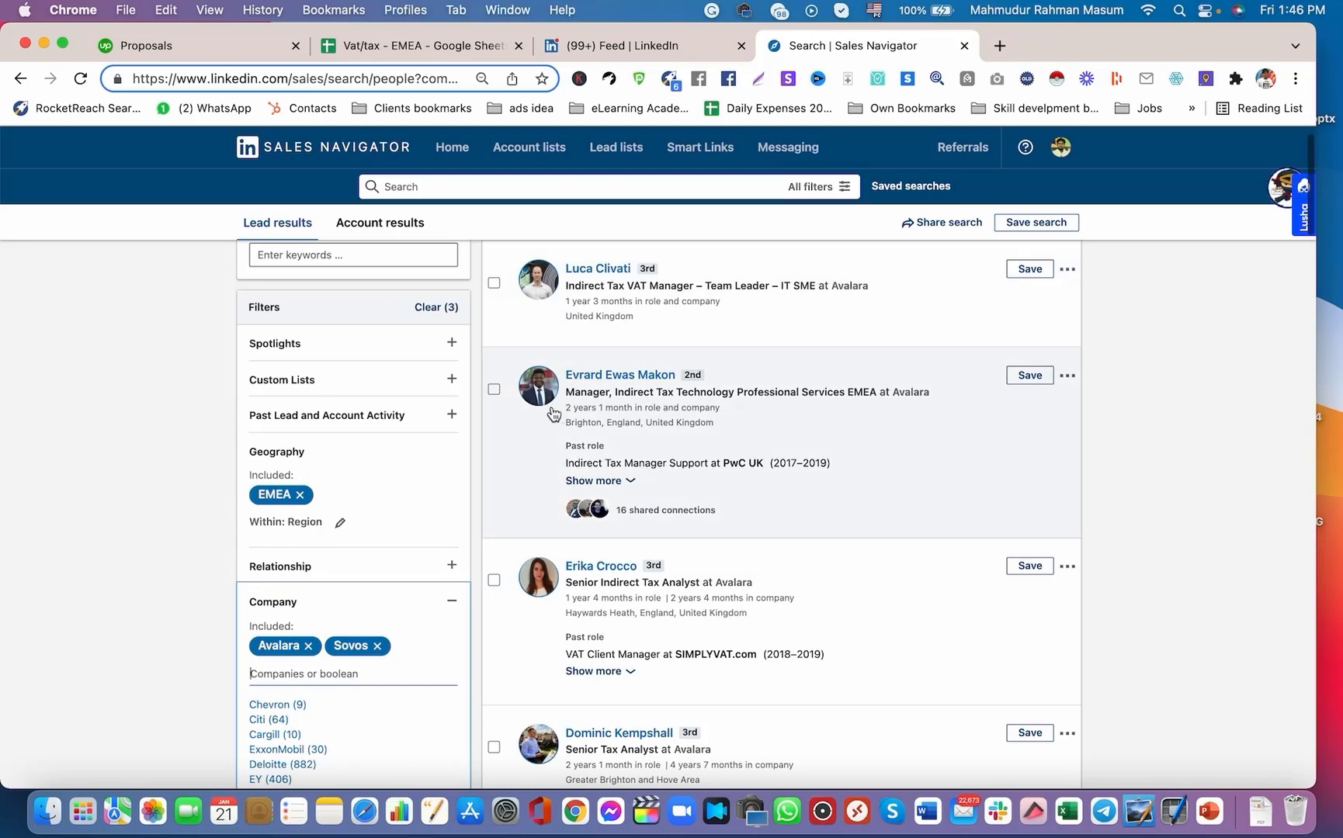
{"action": "scroll", "coordinate": [604, 400], "scroll_direction": "up", "scroll_amount": 1}
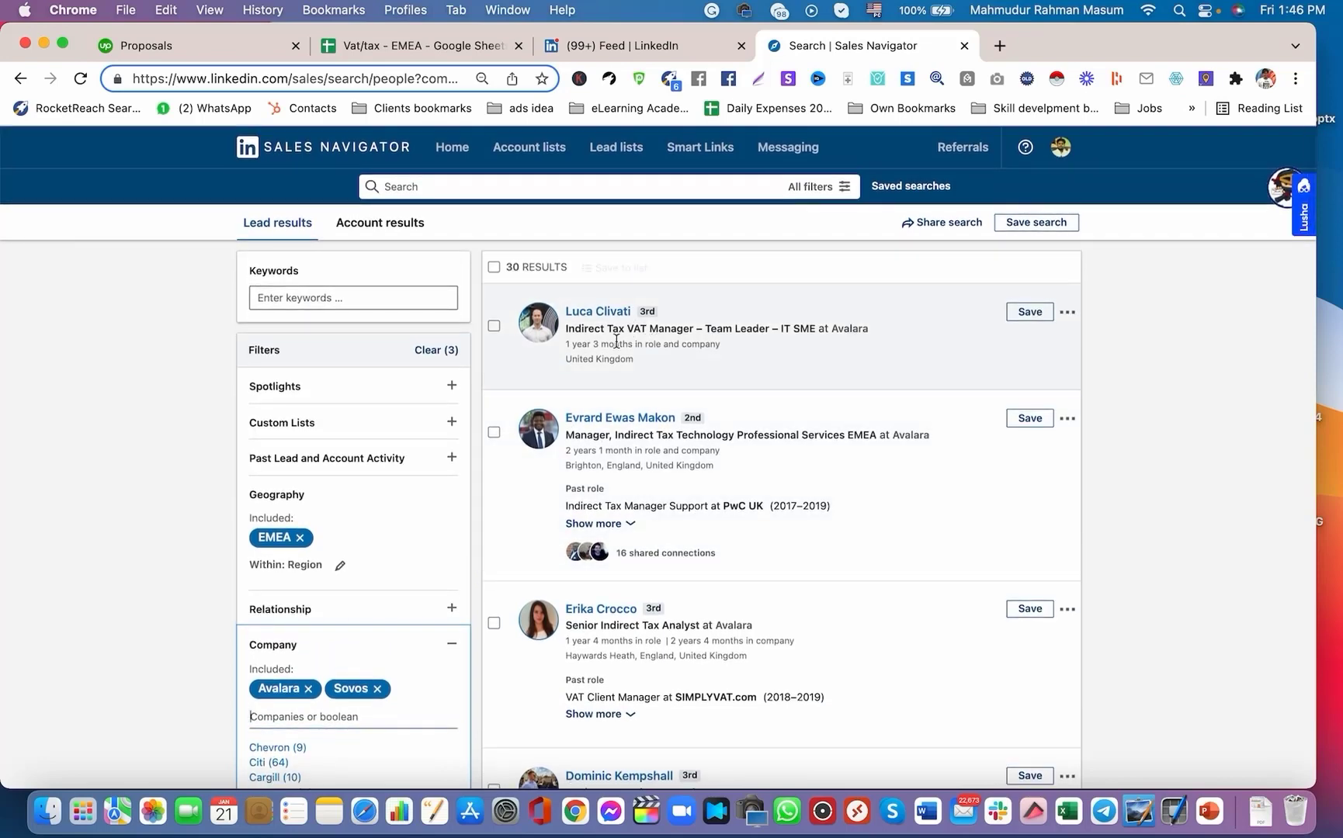
{"action": "scroll", "coordinate": [383, 428], "scroll_direction": "down", "scroll_amount": 4}
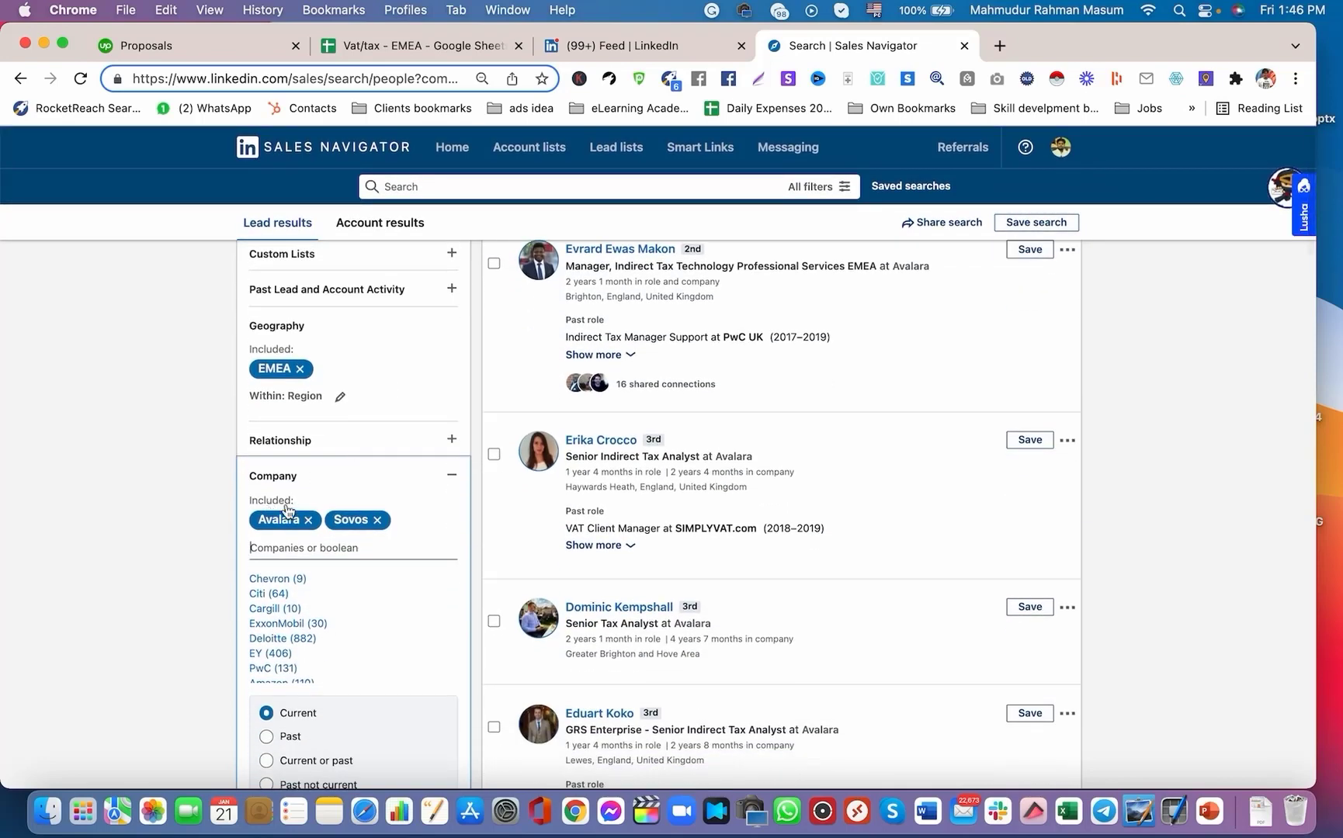
{"action": "mouse_move", "coordinate": [250, 522]}
{"action": "scroll", "coordinate": [267, 527], "scroll_direction": "up", "scroll_amount": 5}
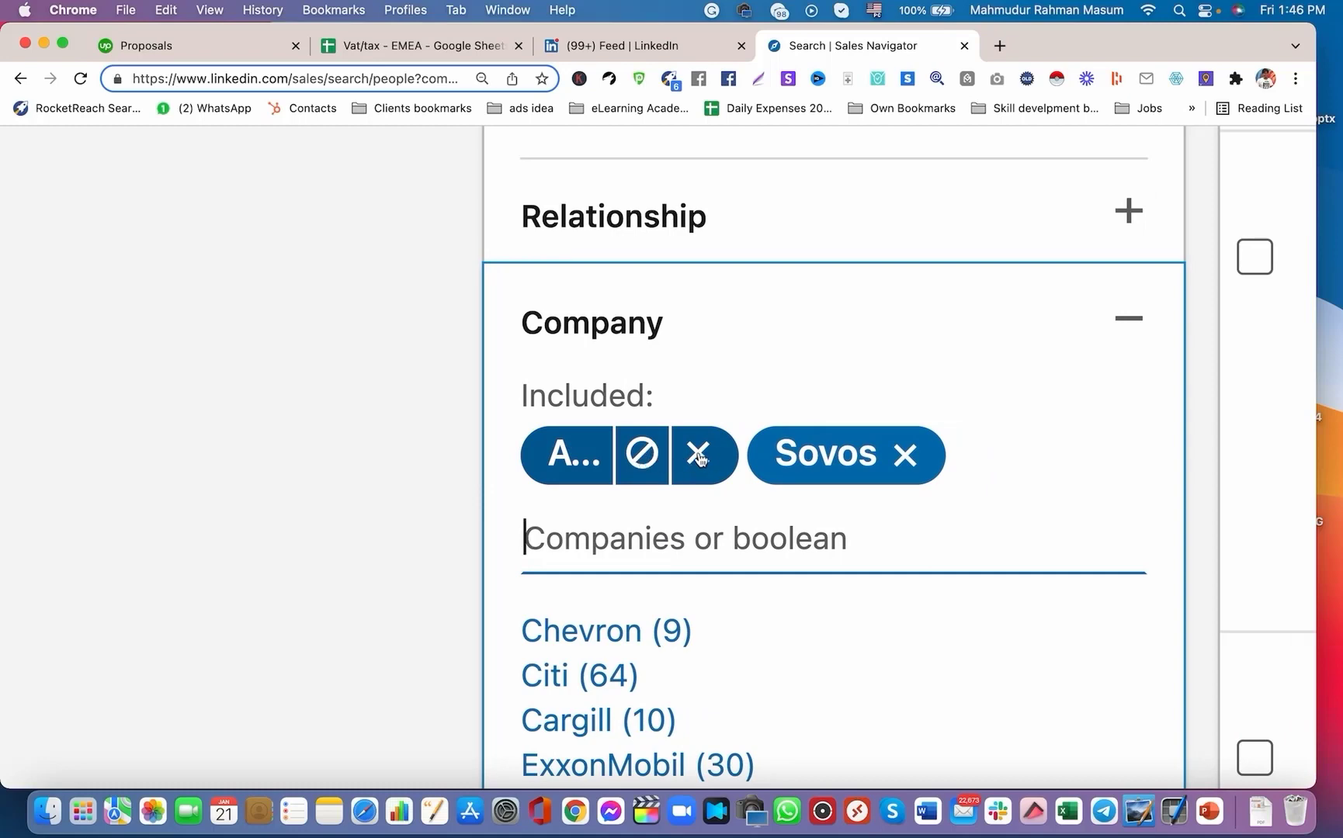
{"action": "left_click", "coordinate": [643, 459]}
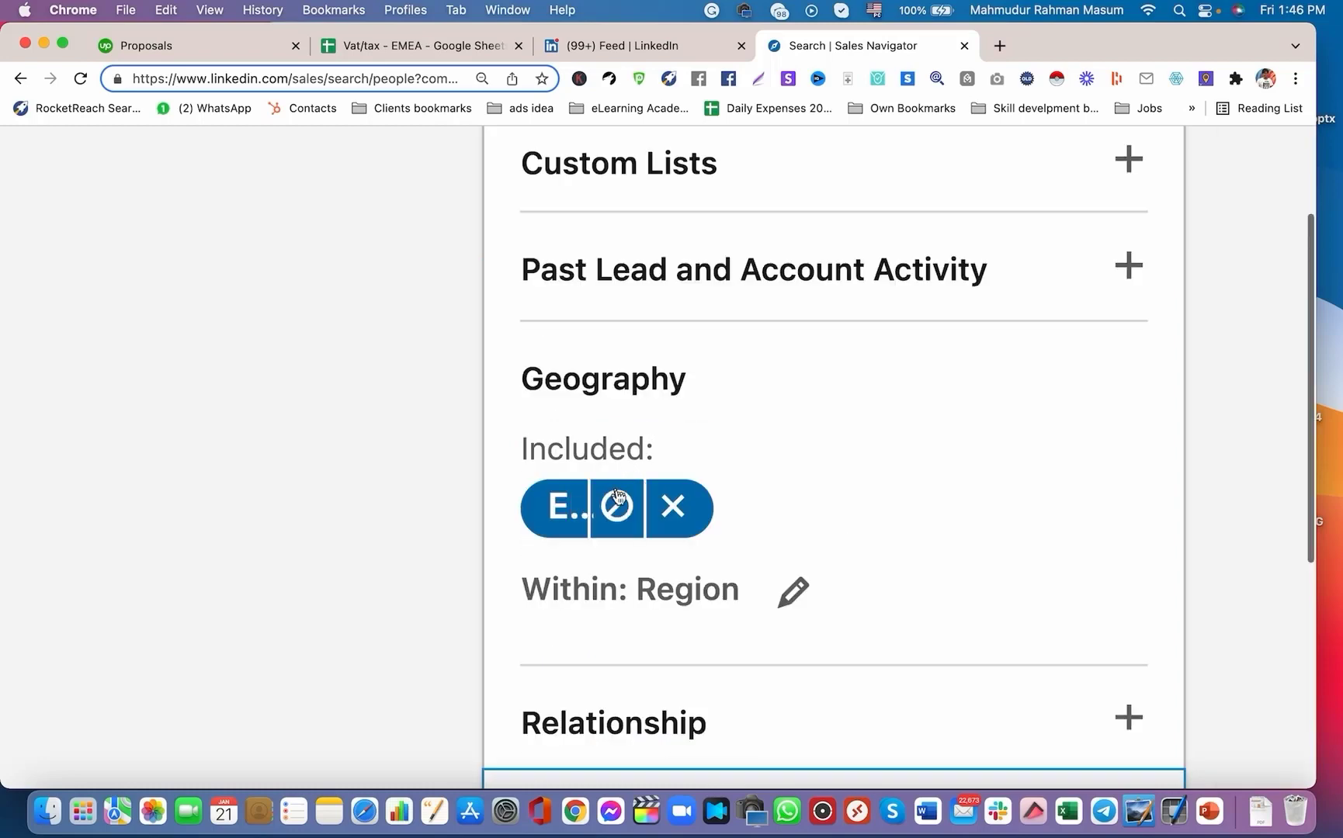
Switch Sovos from included to excluded in the Company filter.
{"action": "scroll", "coordinate": [617, 503], "scroll_direction": "down", "scroll_amount": 6}
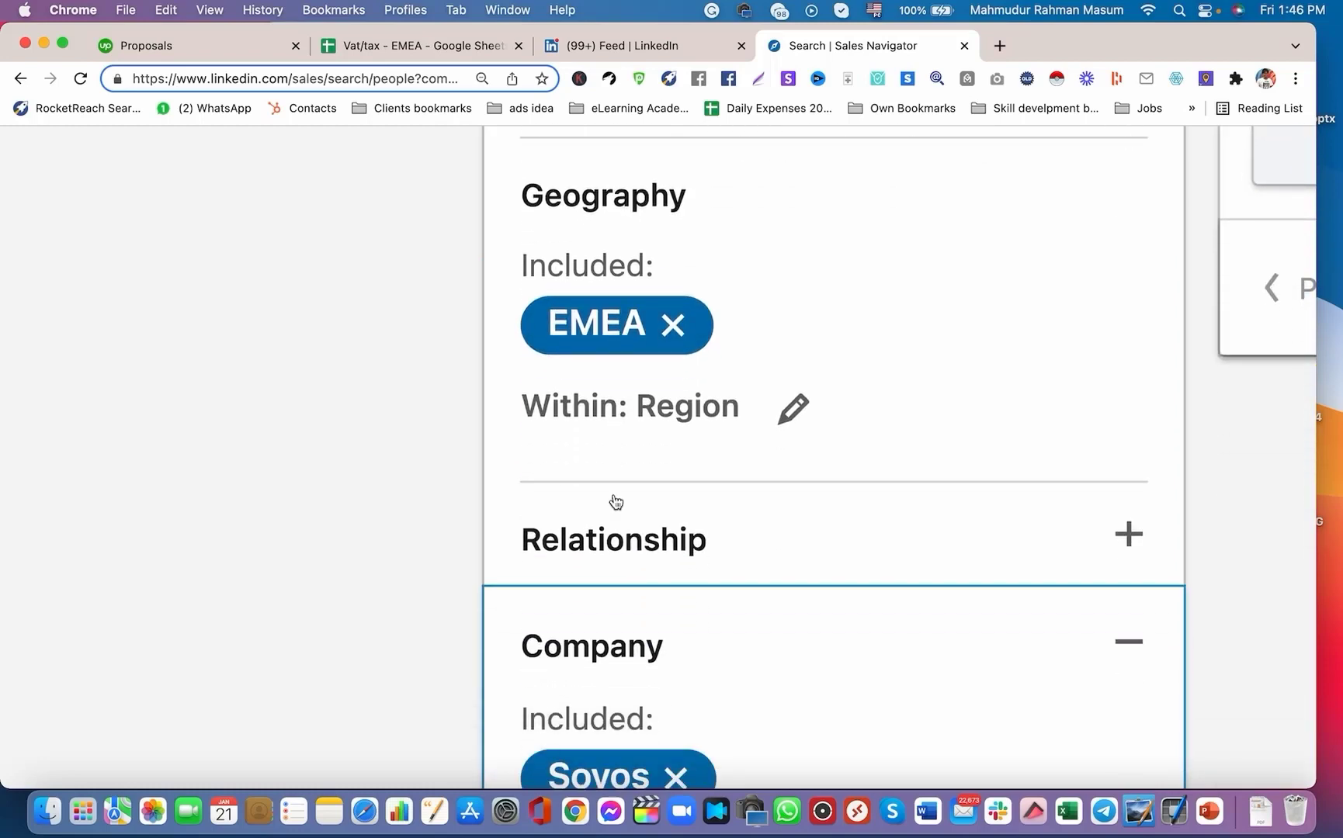
{"action": "scroll", "coordinate": [585, 590], "scroll_direction": "down", "scroll_amount": 2}
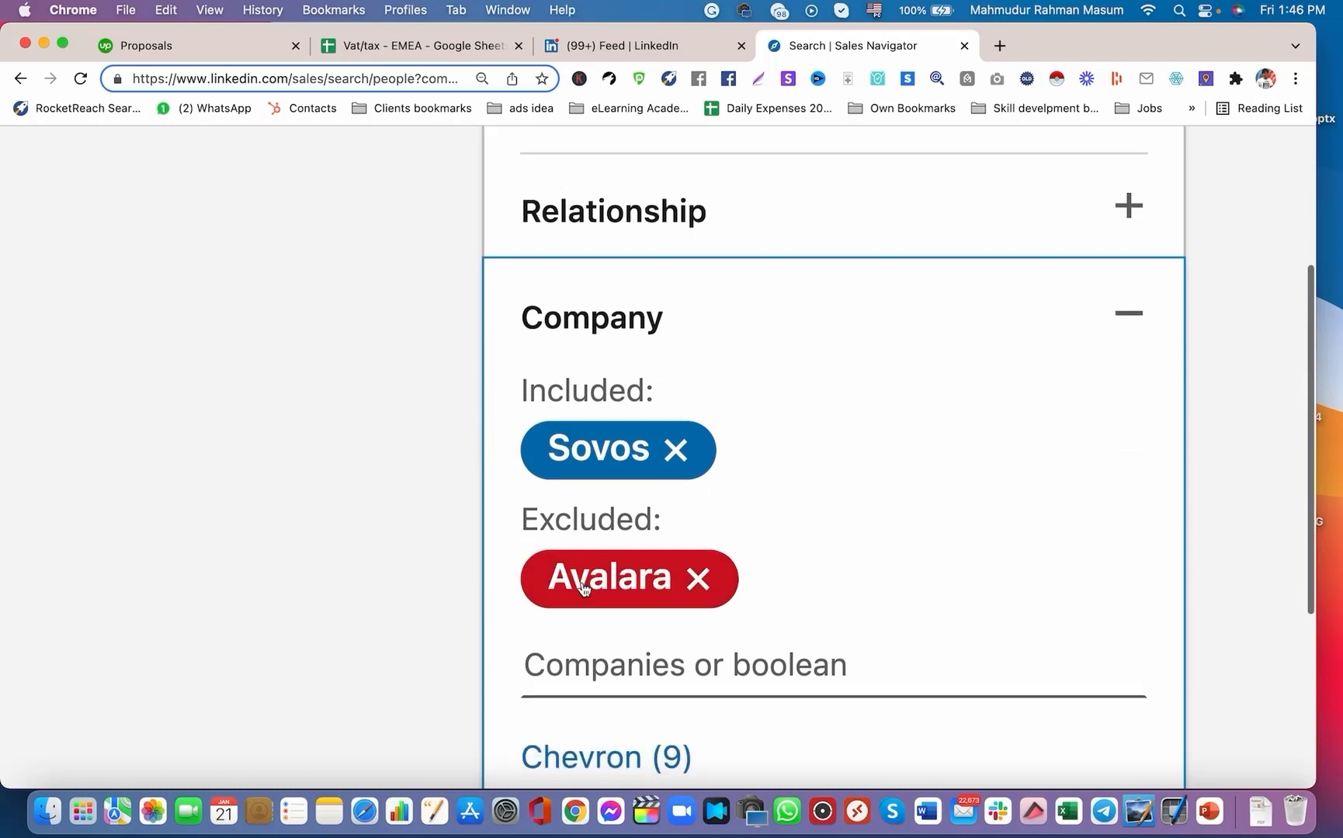
{"action": "mouse_move", "coordinate": [619, 439]}
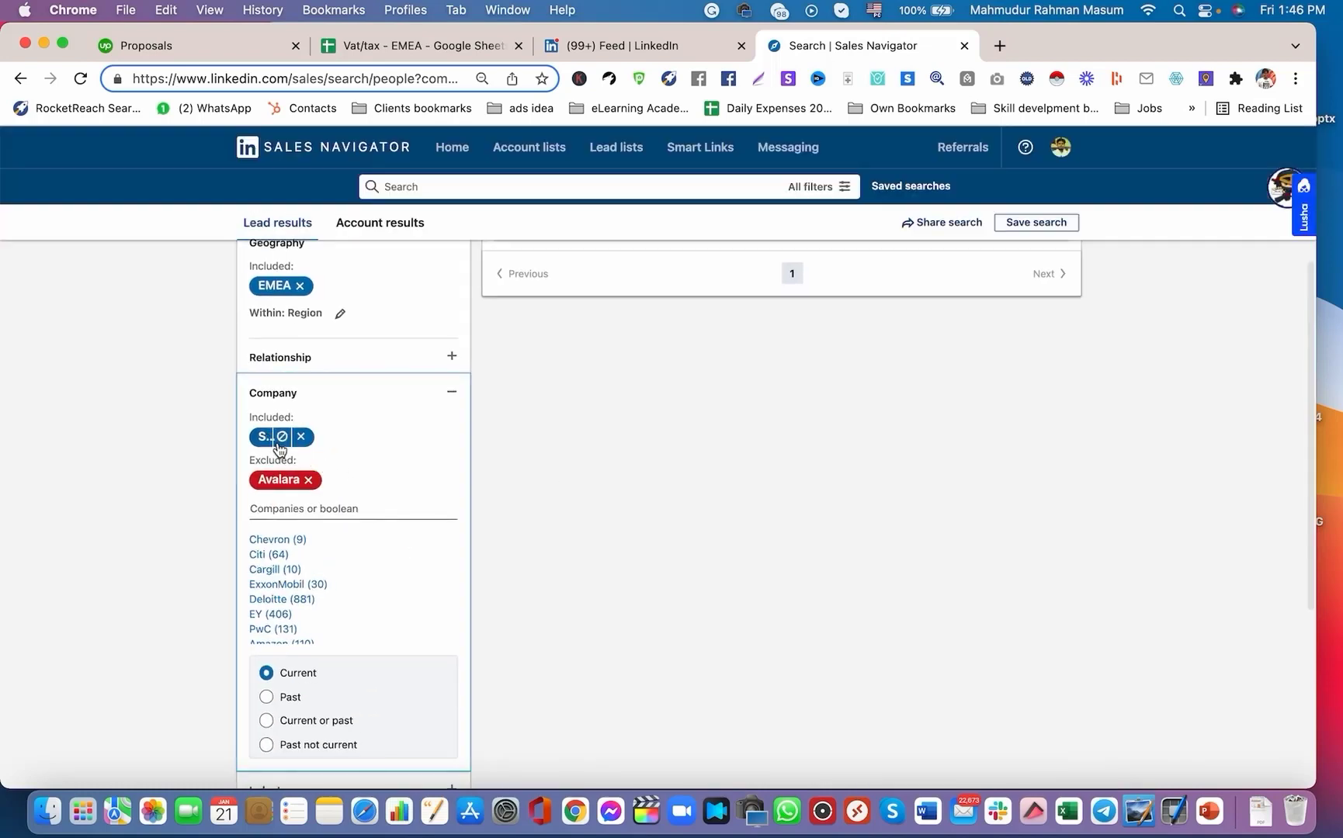
{"action": "left_click", "coordinate": [283, 438]}
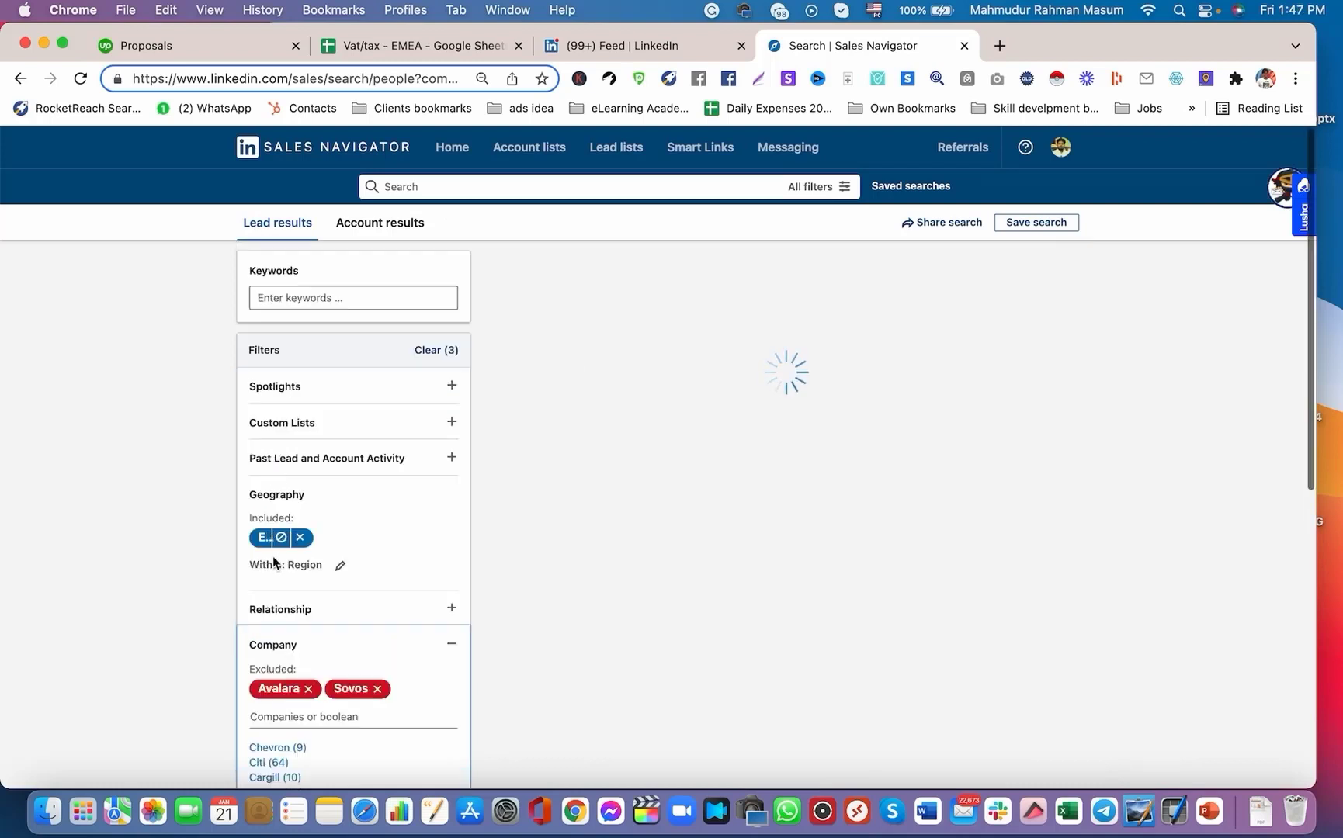
Try excluding Head Of Tax in the Title filter.
{"action": "scroll", "coordinate": [273, 555], "scroll_direction": "down", "scroll_amount": 1}
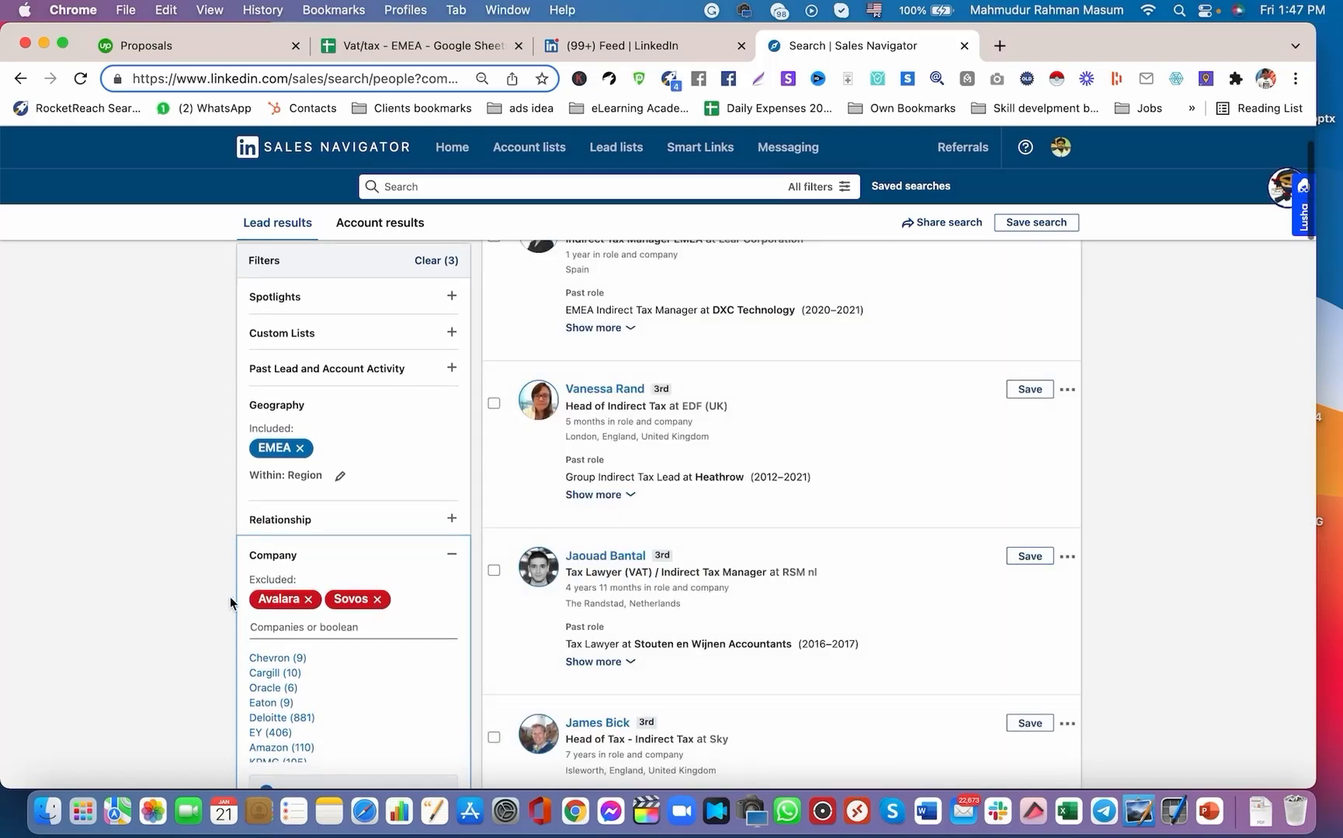
{"action": "scroll", "coordinate": [234, 629], "scroll_direction": "down", "scroll_amount": 6}
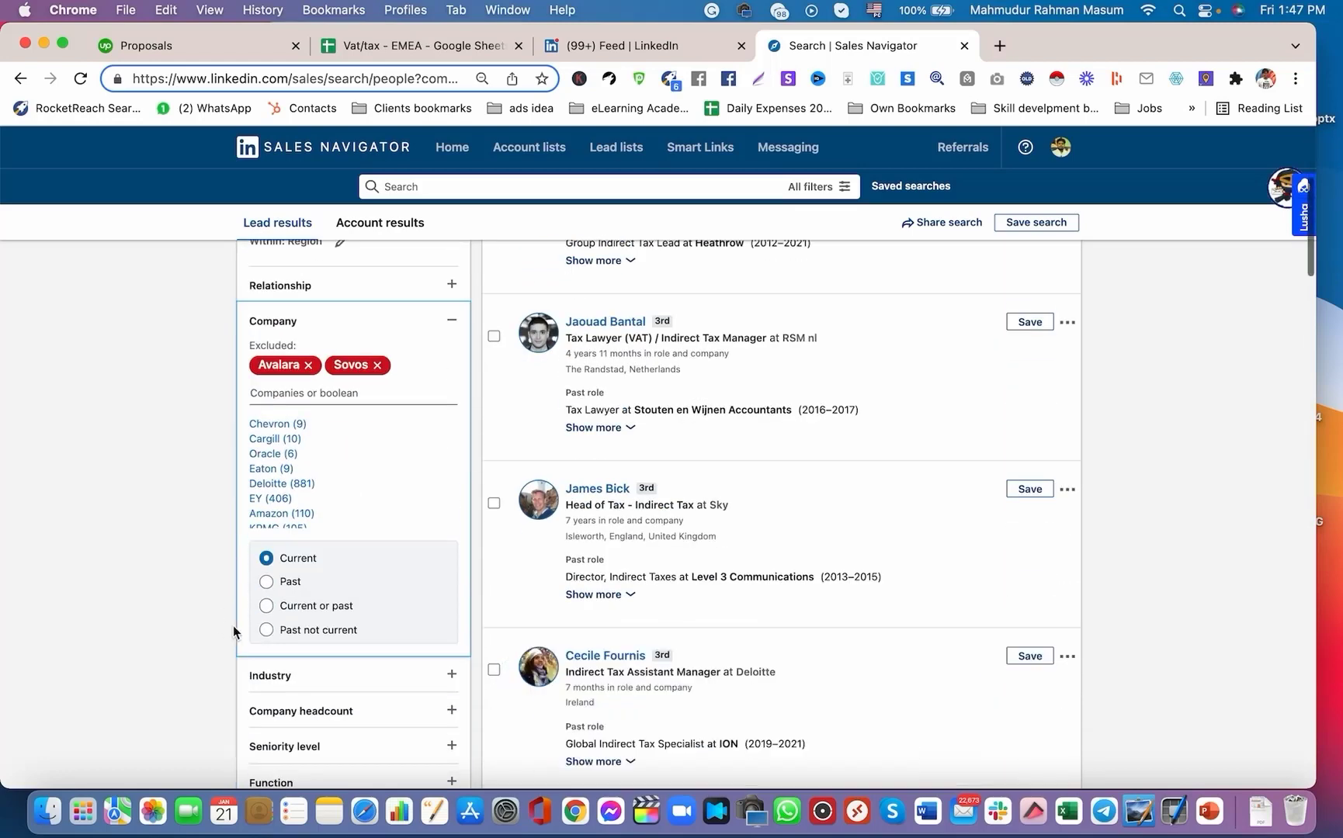
{"action": "scroll", "coordinate": [234, 633], "scroll_direction": "down", "scroll_amount": 1}
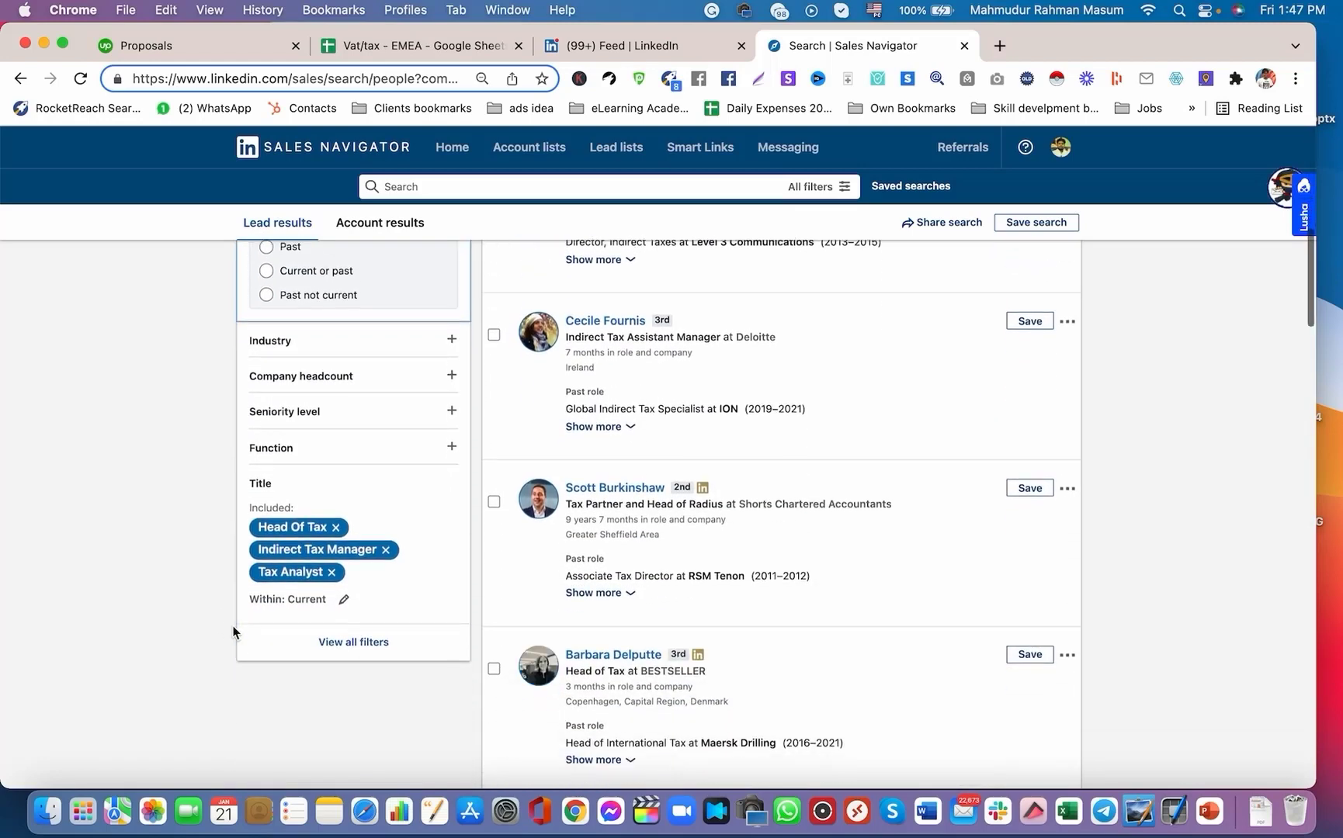
{"action": "key", "text": "super+plus"}
{"action": "scroll", "coordinate": [245, 638], "scroll_direction": "down", "scroll_amount": 2}
{"action": "mouse_move", "coordinate": [380, 503]}
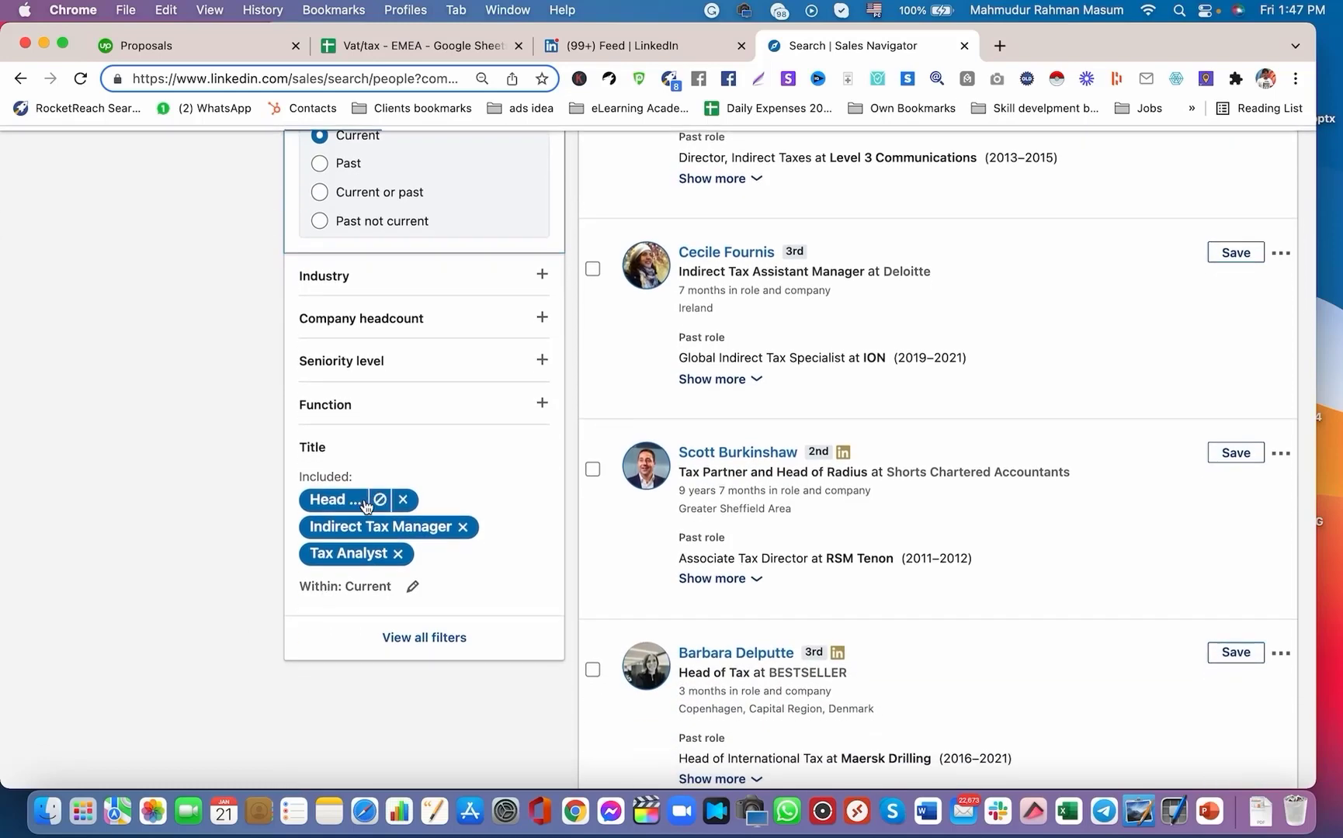
{"action": "mouse_move", "coordinate": [417, 531]}
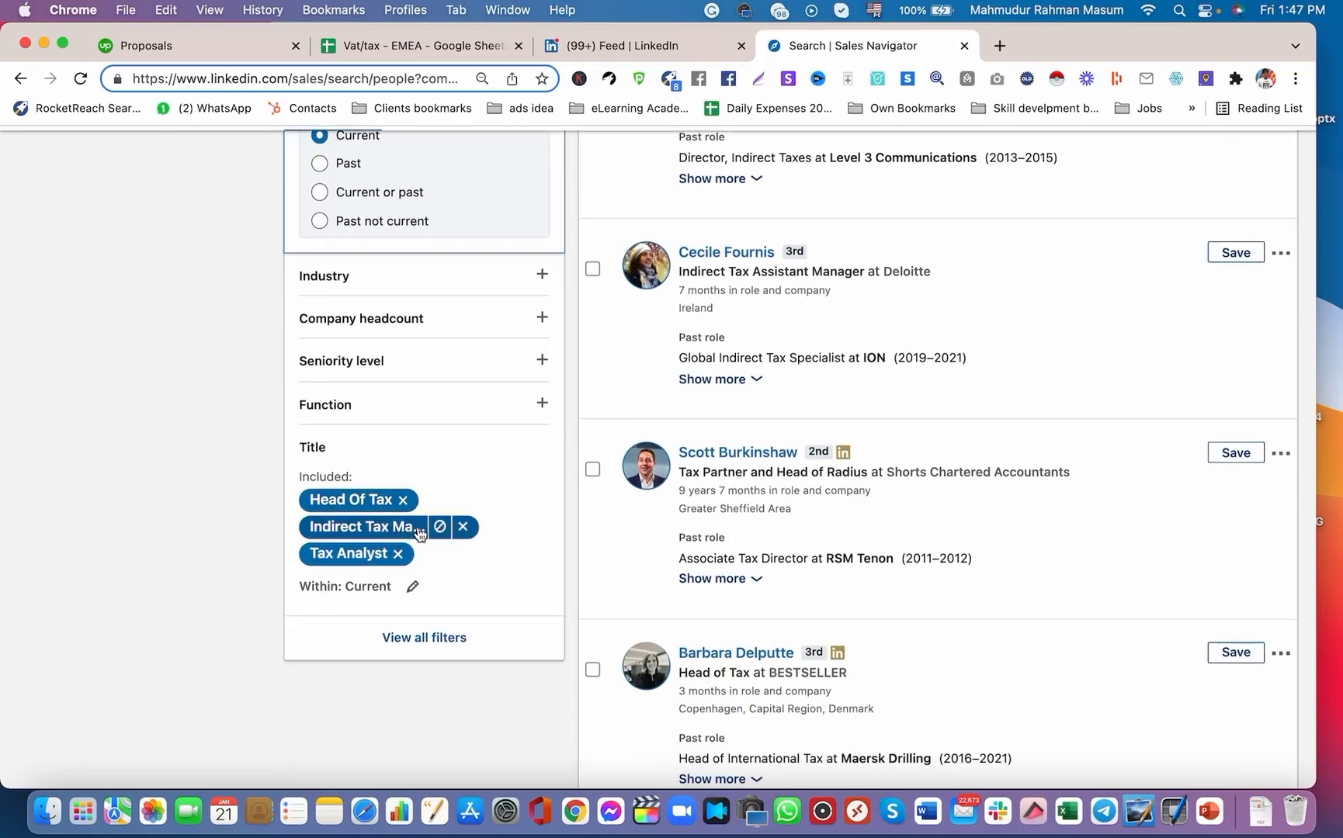
{"action": "left_click", "coordinate": [379, 503]}
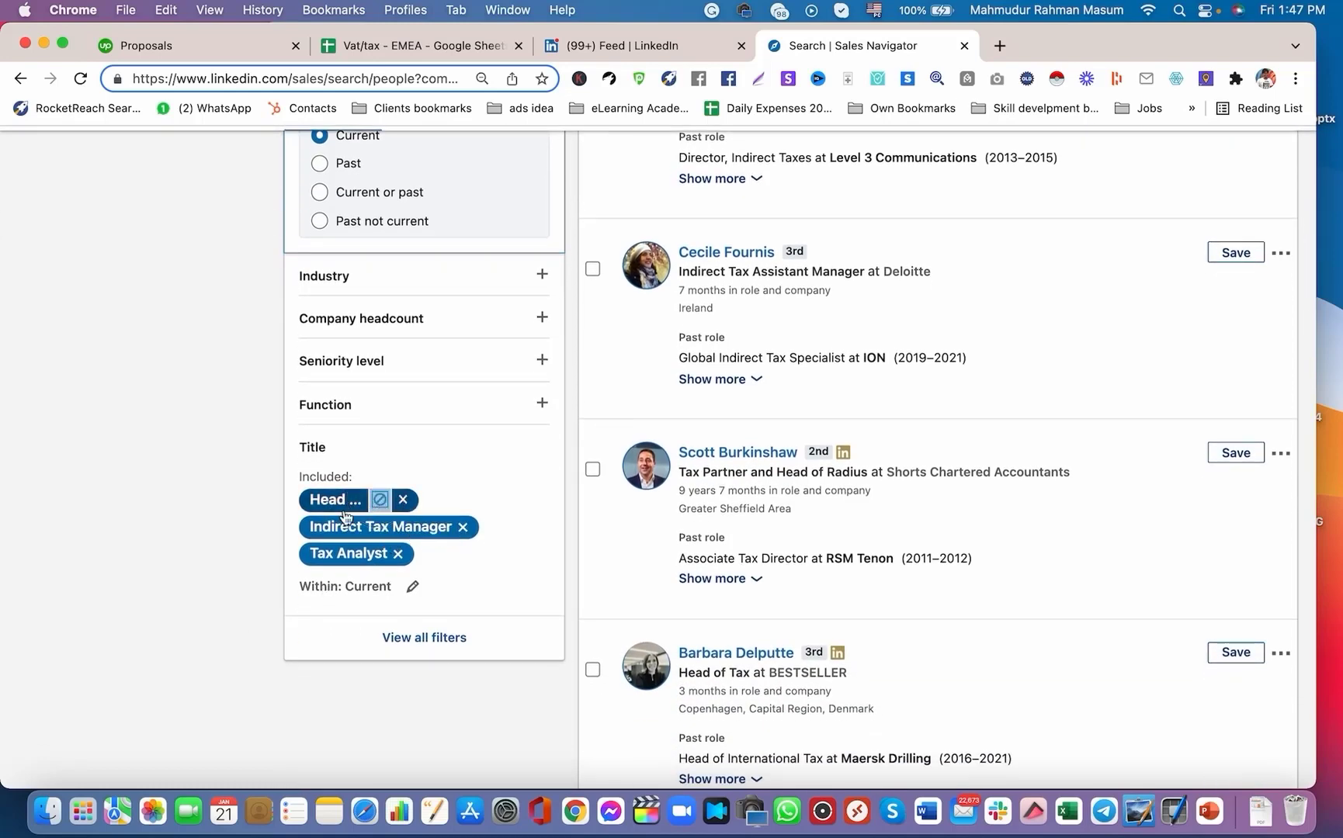
{"action": "scroll", "coordinate": [260, 551], "scroll_direction": "down", "scroll_amount": 5}
{"action": "scroll", "coordinate": [261, 551], "scroll_direction": "down", "scroll_amount": 6}
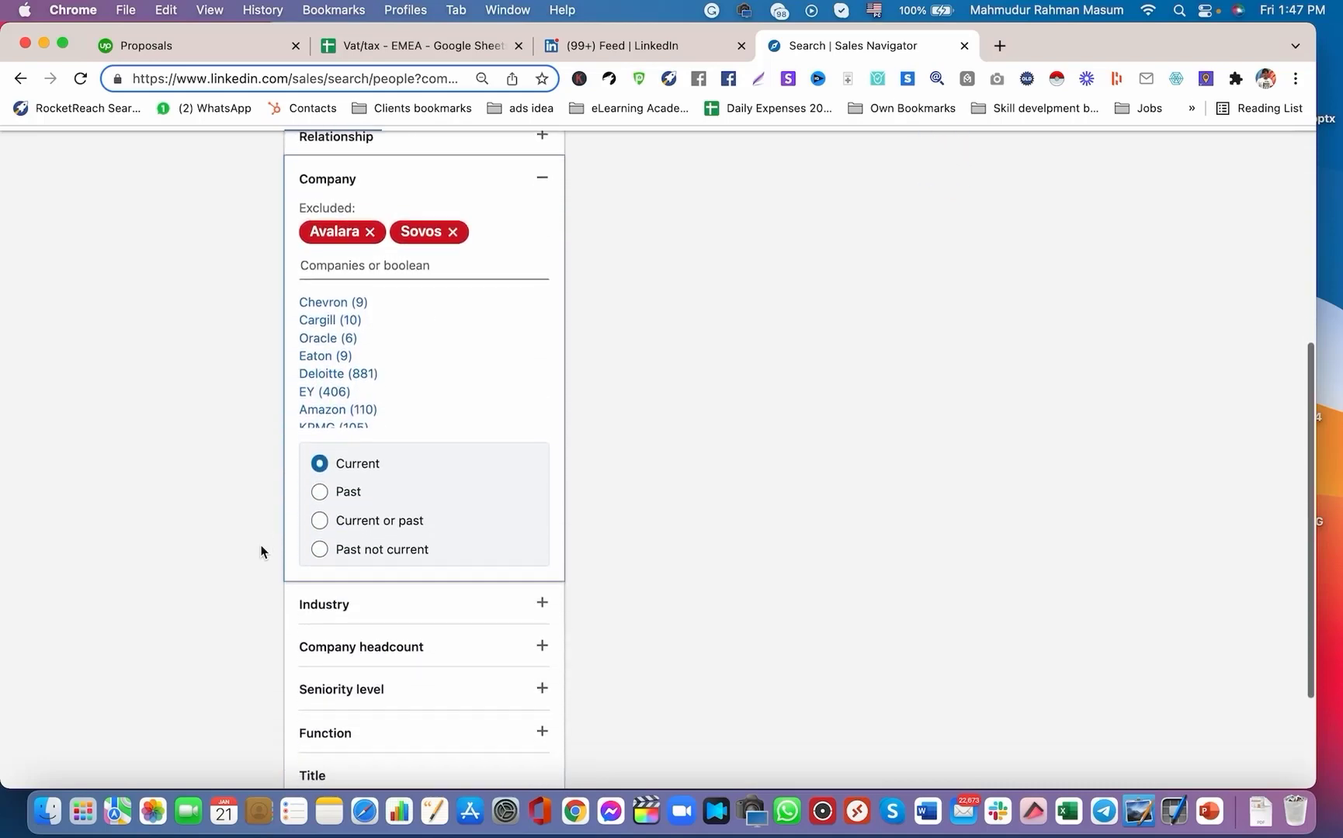
{"action": "mouse_move", "coordinate": [313, 655]}
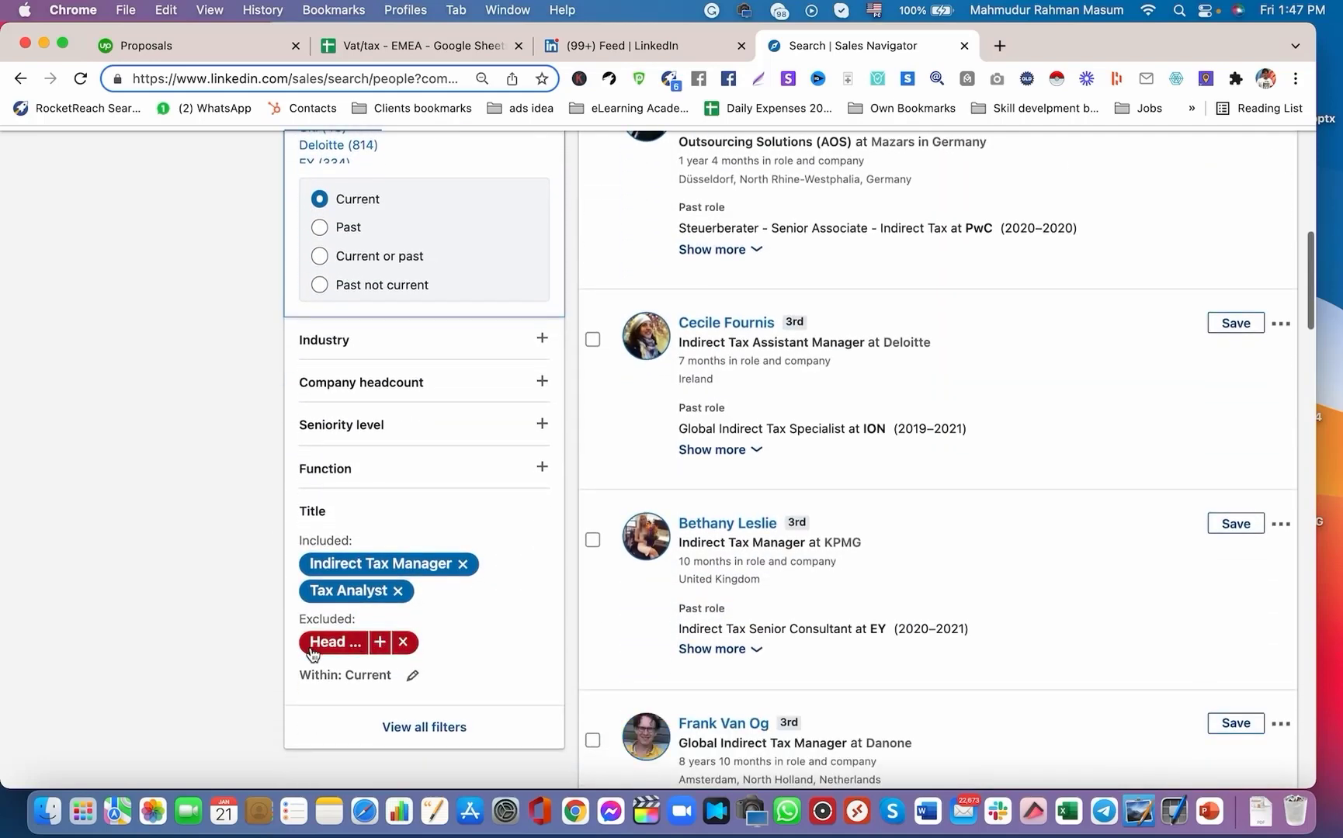
Switch Head Of Tax back to included in the Title filter.
{"action": "left_click", "coordinate": [379, 644]}
{"action": "scroll", "coordinate": [309, 641], "scroll_direction": "down", "scroll_amount": 5}
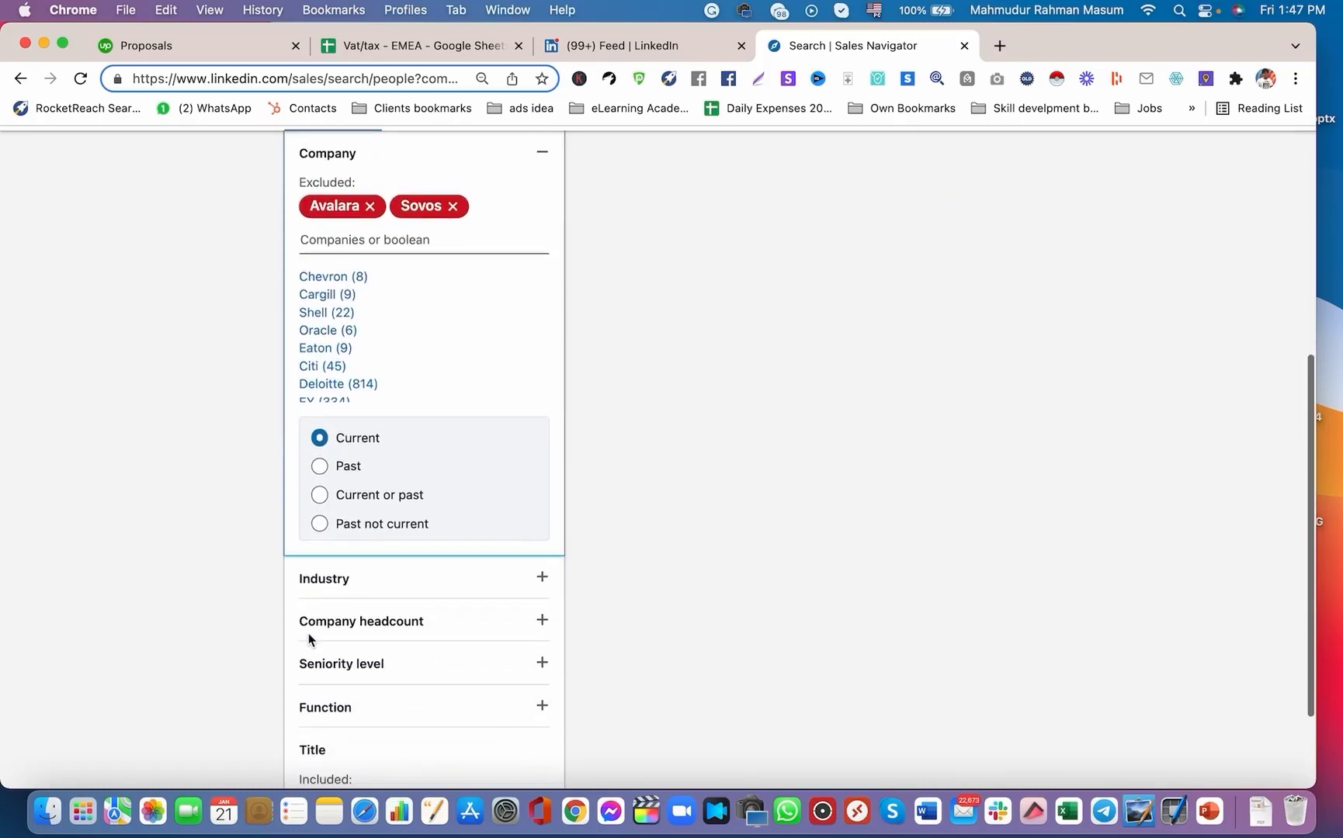
{"action": "scroll", "coordinate": [309, 639], "scroll_direction": "down", "scroll_amount": 3}
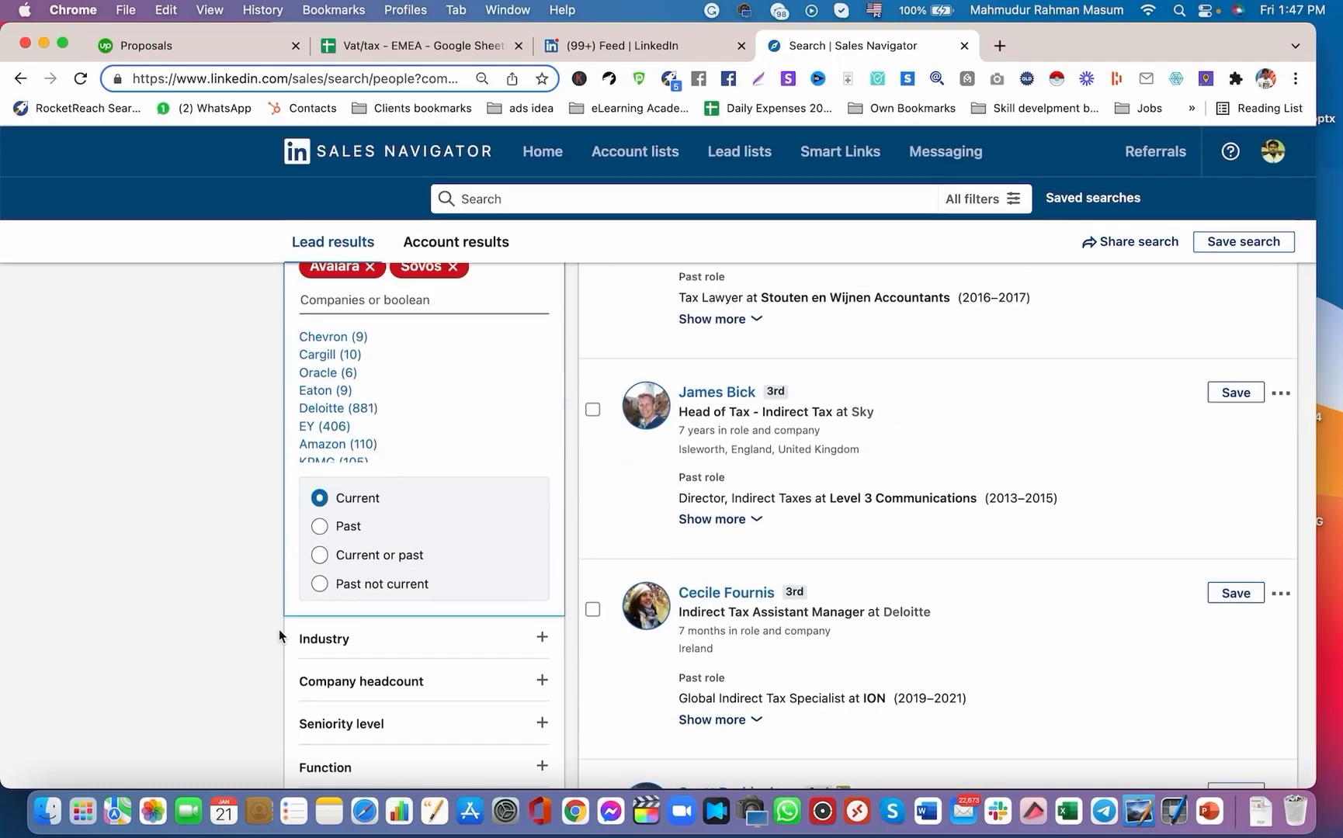
{"action": "scroll", "coordinate": [279, 630], "scroll_direction": "down", "scroll_amount": 2}
{"action": "scroll", "coordinate": [279, 629], "scroll_direction": "up", "scroll_amount": 5}
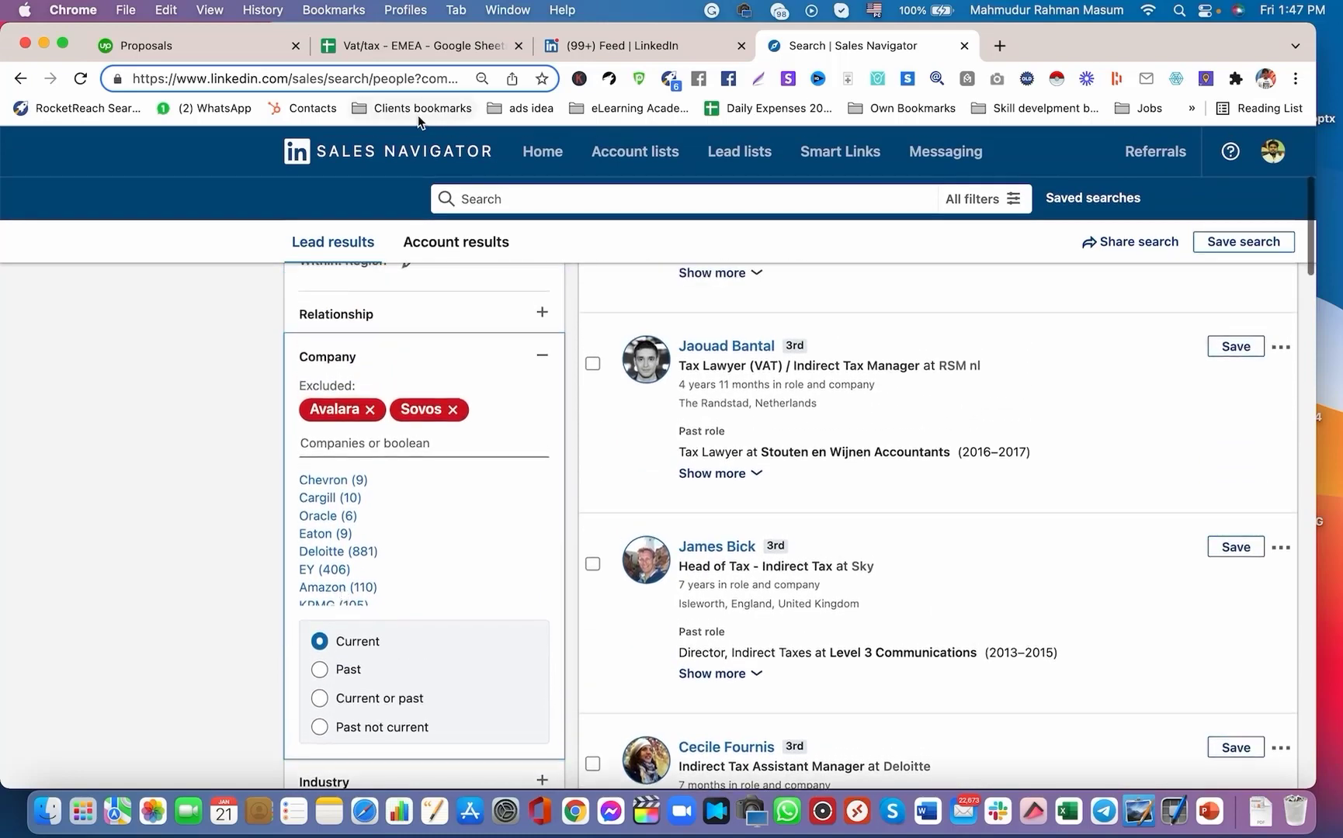
Copy the company name Vertex from the excluded-company column of the Vat/tax - EMEA requirements sheet.
{"action": "left_click", "coordinate": [403, 46]}
{"action": "left_click", "coordinate": [209, 340]}
{"action": "key", "text": "cmd+c"}
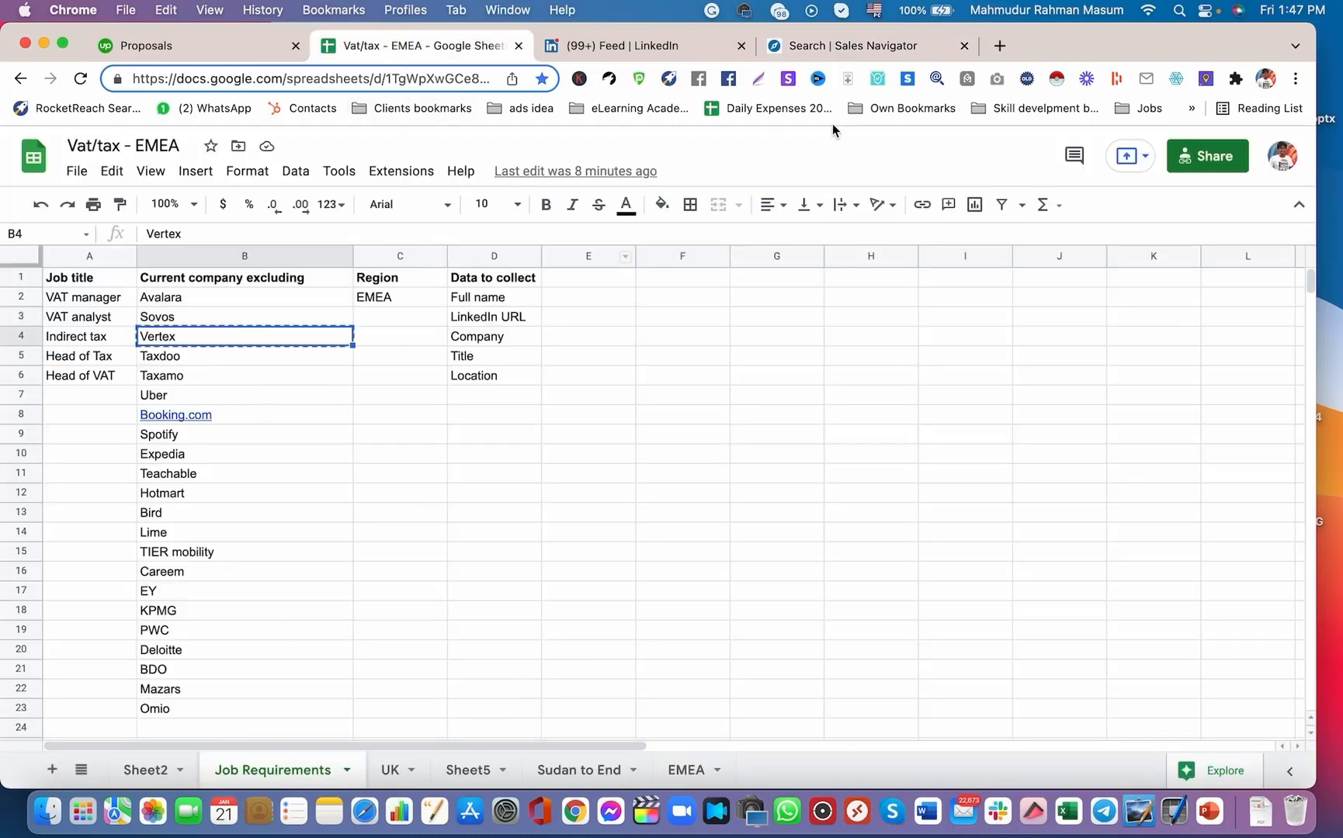
Add Vertex Inc. to the Company filter in Sales Navigator and set it as excluded.
{"action": "left_click", "coordinate": [870, 47]}
{"action": "scroll", "coordinate": [257, 474], "scroll_direction": "down", "scroll_amount": 2}
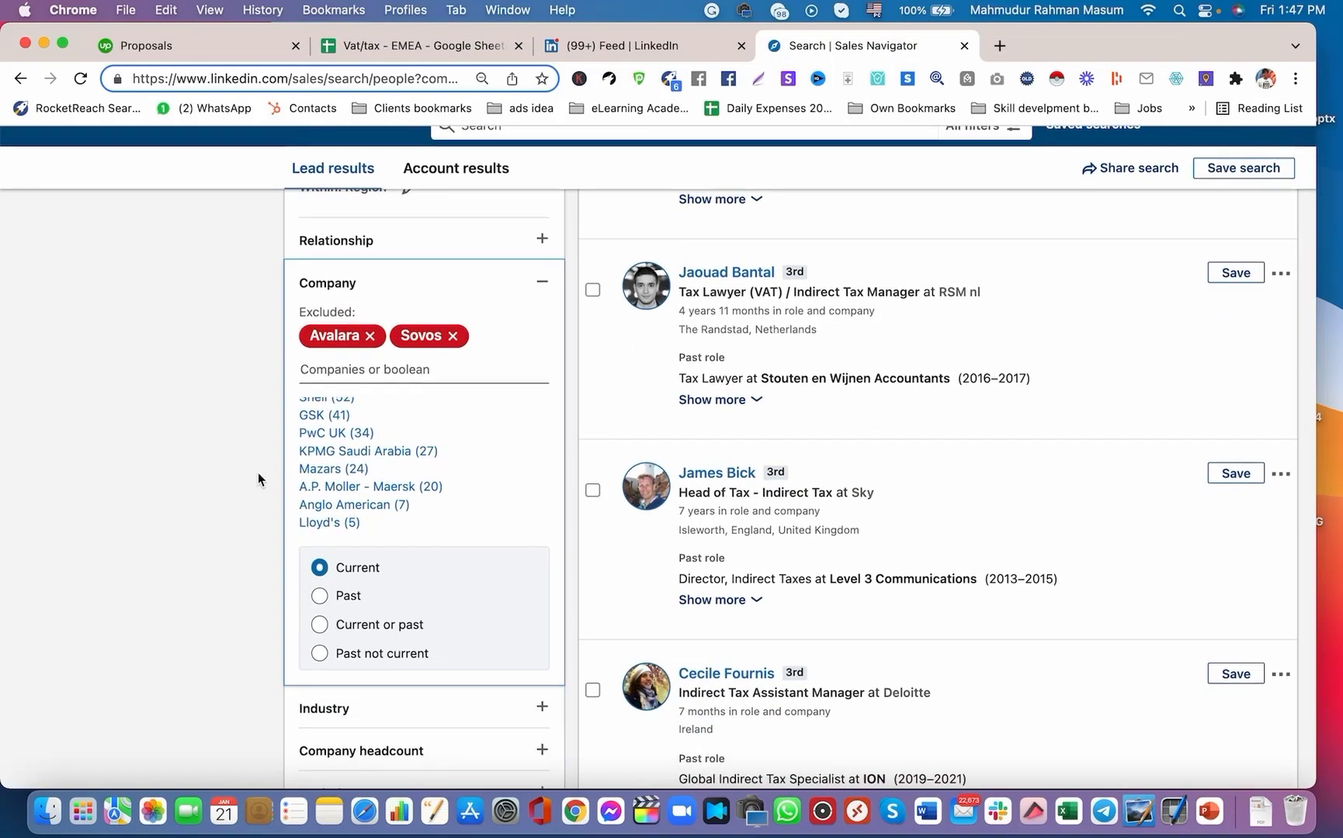
{"action": "scroll", "coordinate": [258, 474], "scroll_direction": "up", "scroll_amount": 5}
{"action": "scroll", "coordinate": [209, 542], "scroll_direction": "down", "scroll_amount": 4}
{"action": "left_click", "coordinate": [345, 432]}
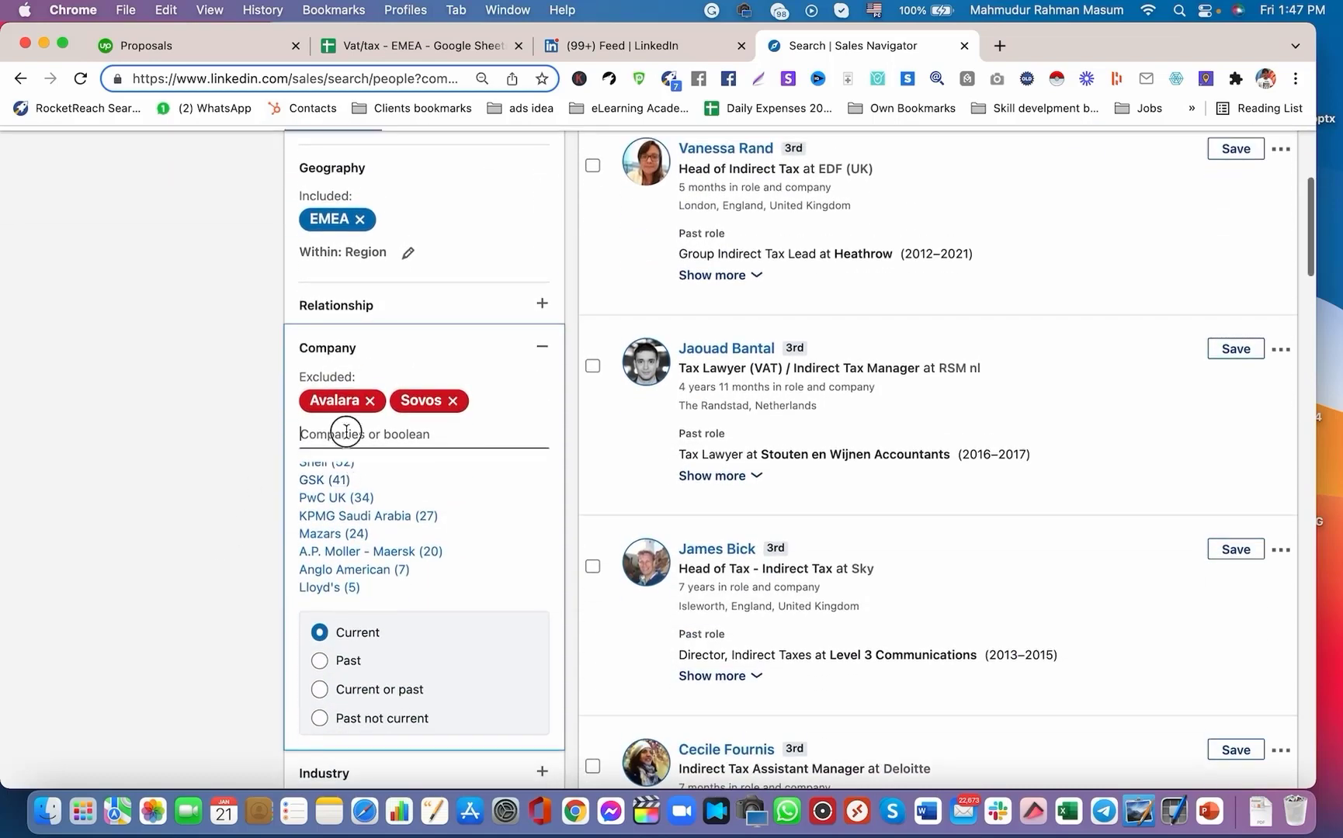
{"action": "key", "text": "super+v"}
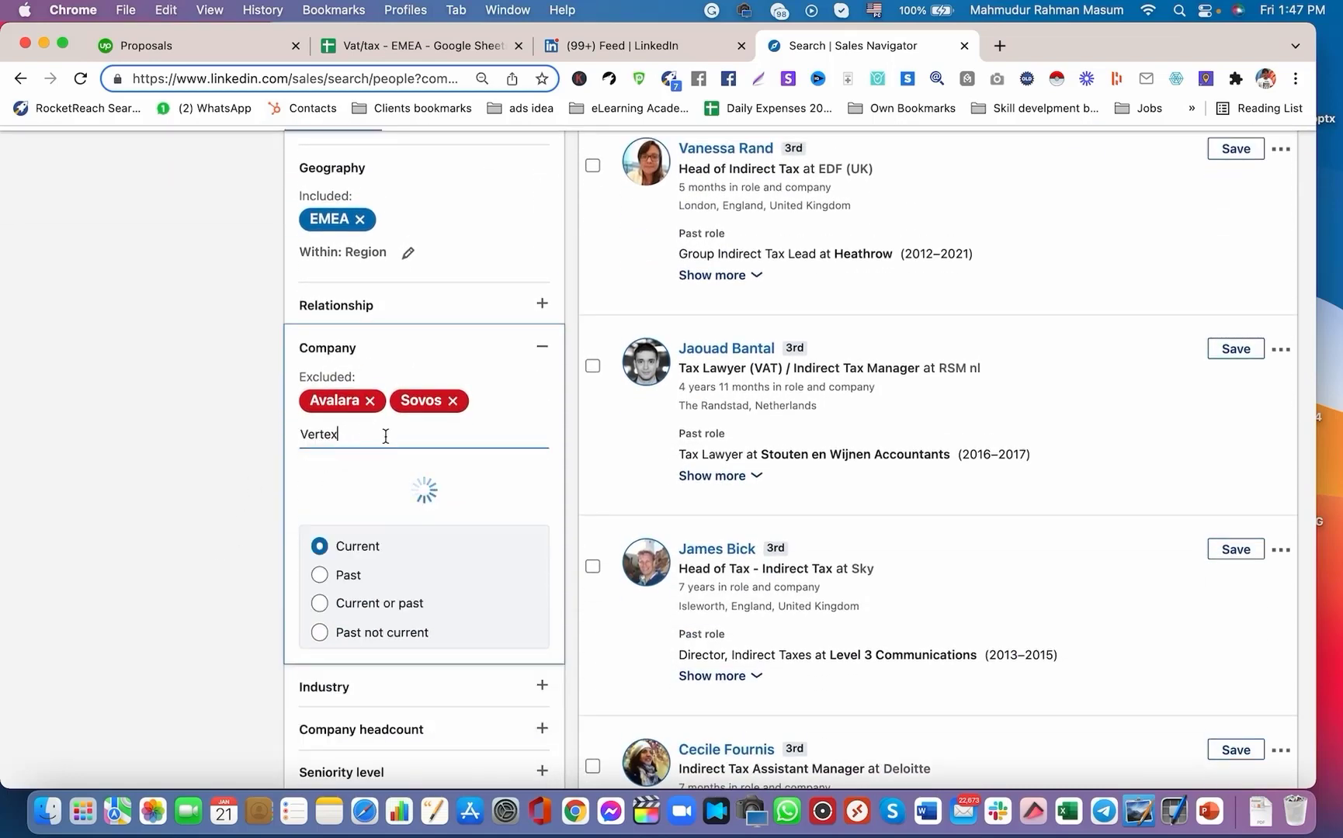
{"action": "left_click", "coordinate": [368, 506]}
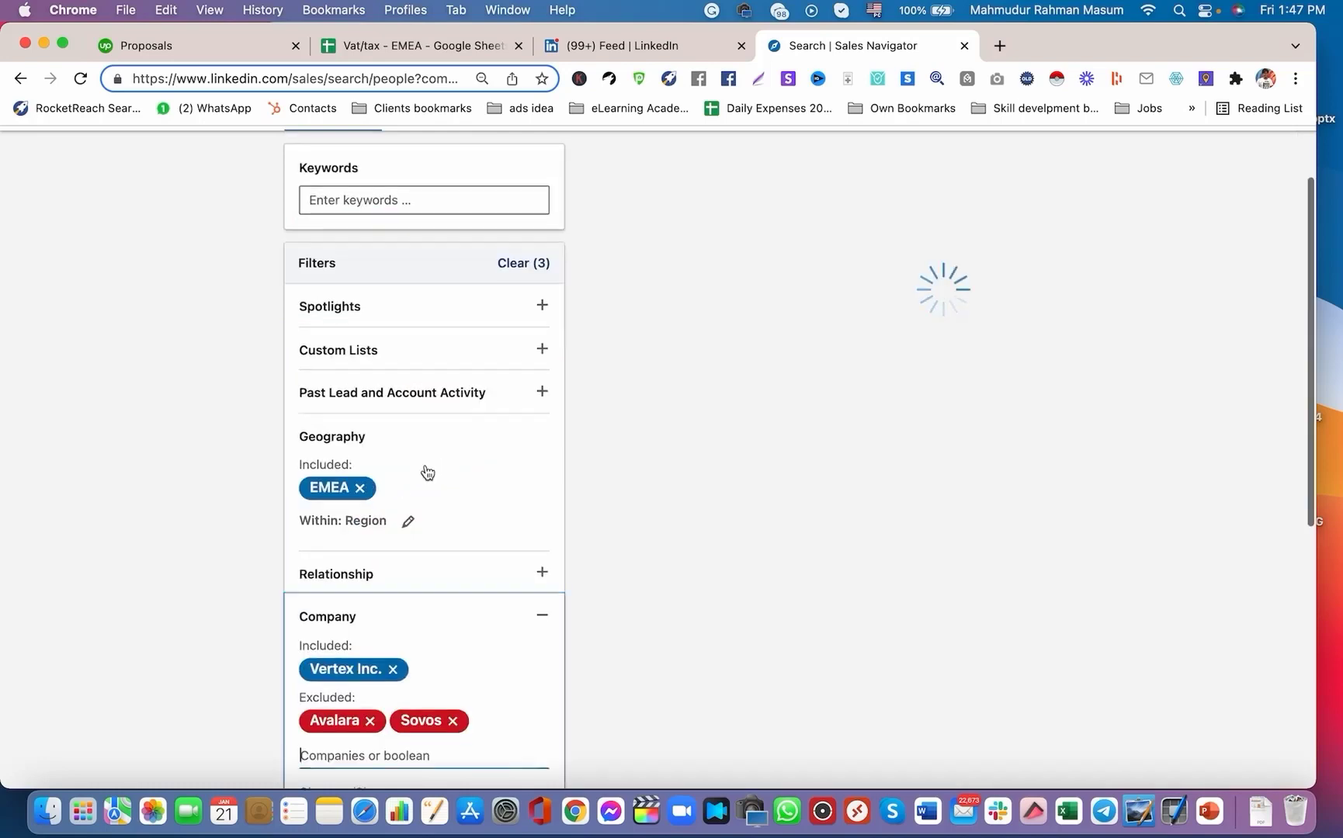
{"action": "scroll", "coordinate": [423, 471], "scroll_direction": "down", "scroll_amount": 2}
{"action": "left_click", "coordinate": [370, 554]}
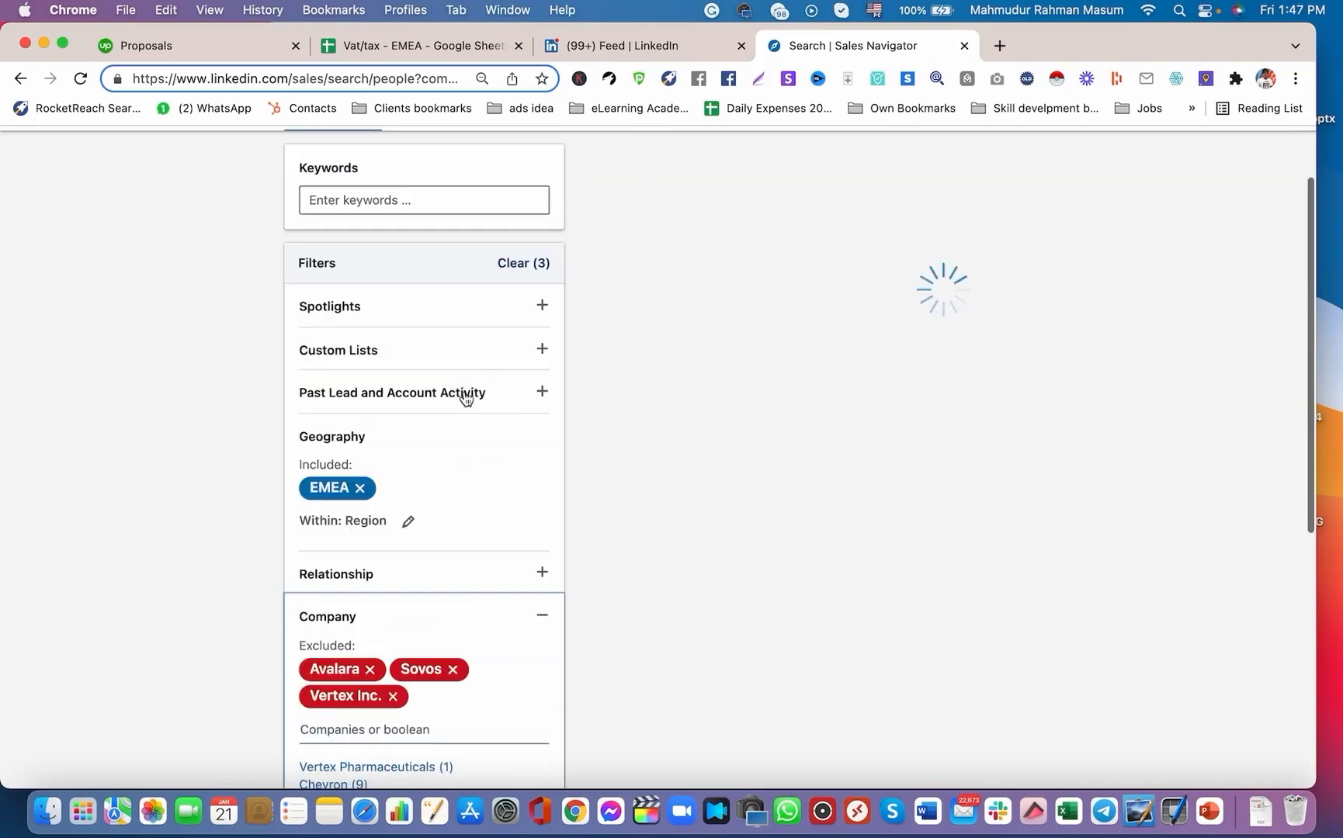
Copy the company name Taxdoo from the excluded-company column of the requirements sheet.
{"action": "left_click", "coordinate": [471, 54]}
{"action": "left_click", "coordinate": [219, 358]}
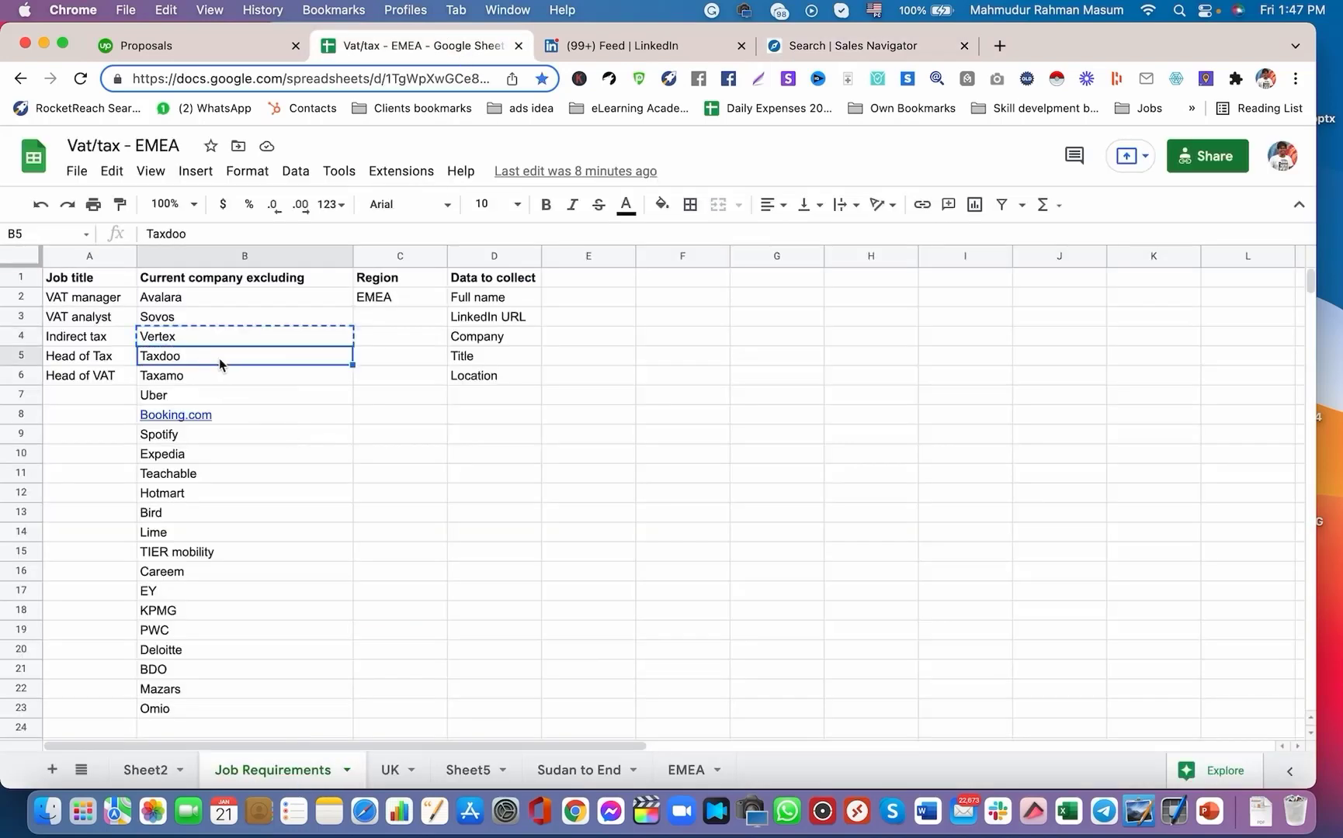
{"action": "key", "text": "cmd+c"}
Add Taxdoo to the Sales Navigator Company filter and set it as excluded.
{"action": "left_click", "coordinate": [892, 47]}
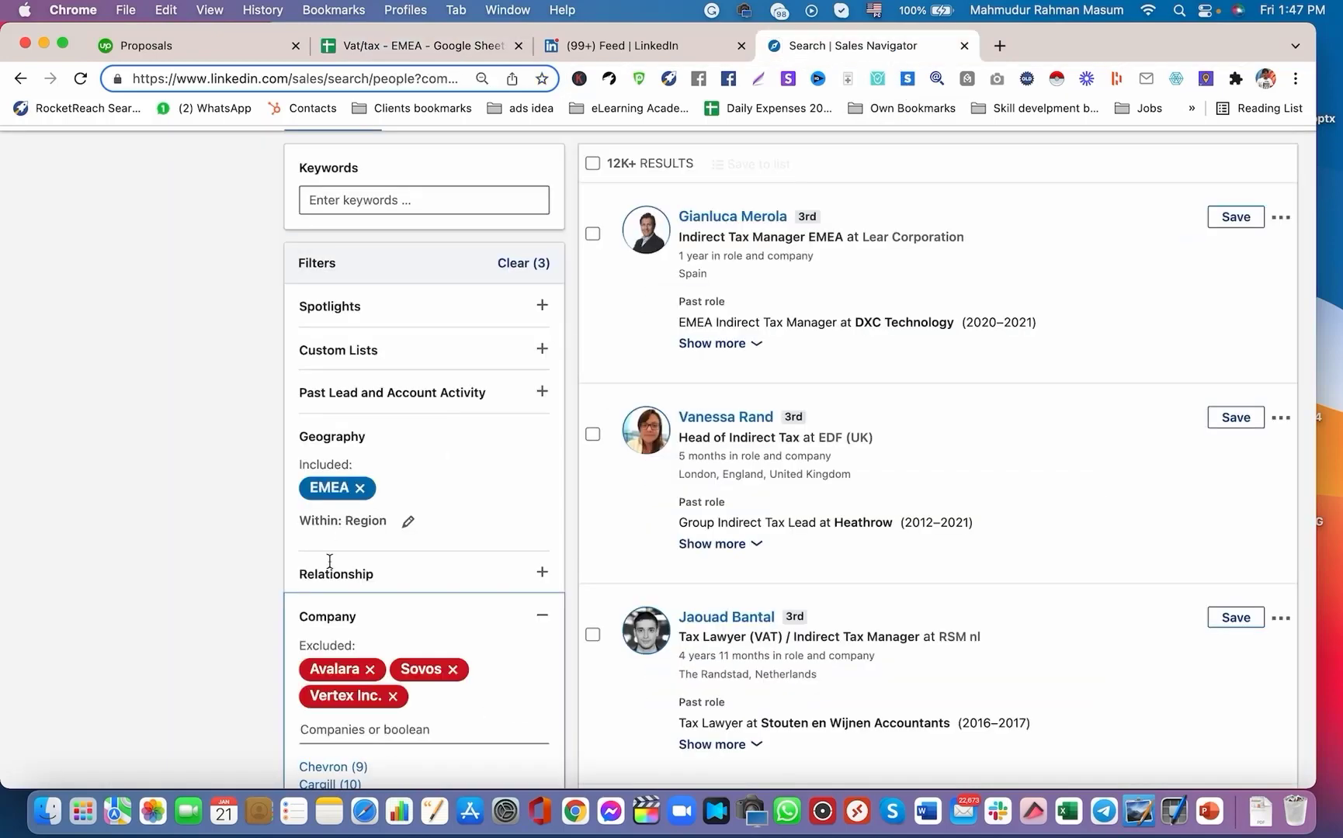
{"action": "scroll", "coordinate": [346, 580], "scroll_direction": "down", "scroll_amount": 3}
{"action": "left_click", "coordinate": [351, 582]}
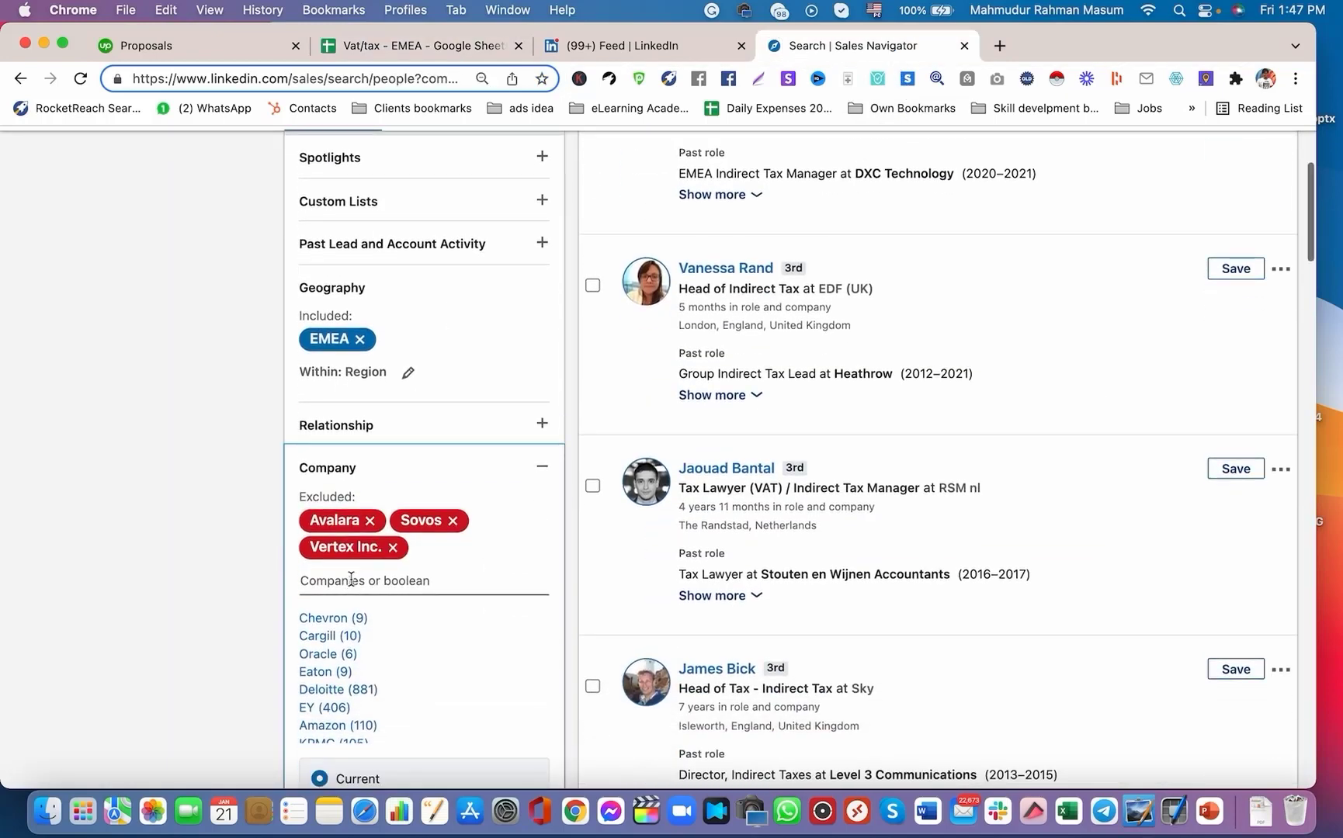
{"action": "key", "text": "super+v"}
{"action": "scroll", "coordinate": [407, 577], "scroll_direction": "down", "scroll_amount": 1}
{"action": "scroll", "coordinate": [409, 575], "scroll_direction": "down", "scroll_amount": 1}
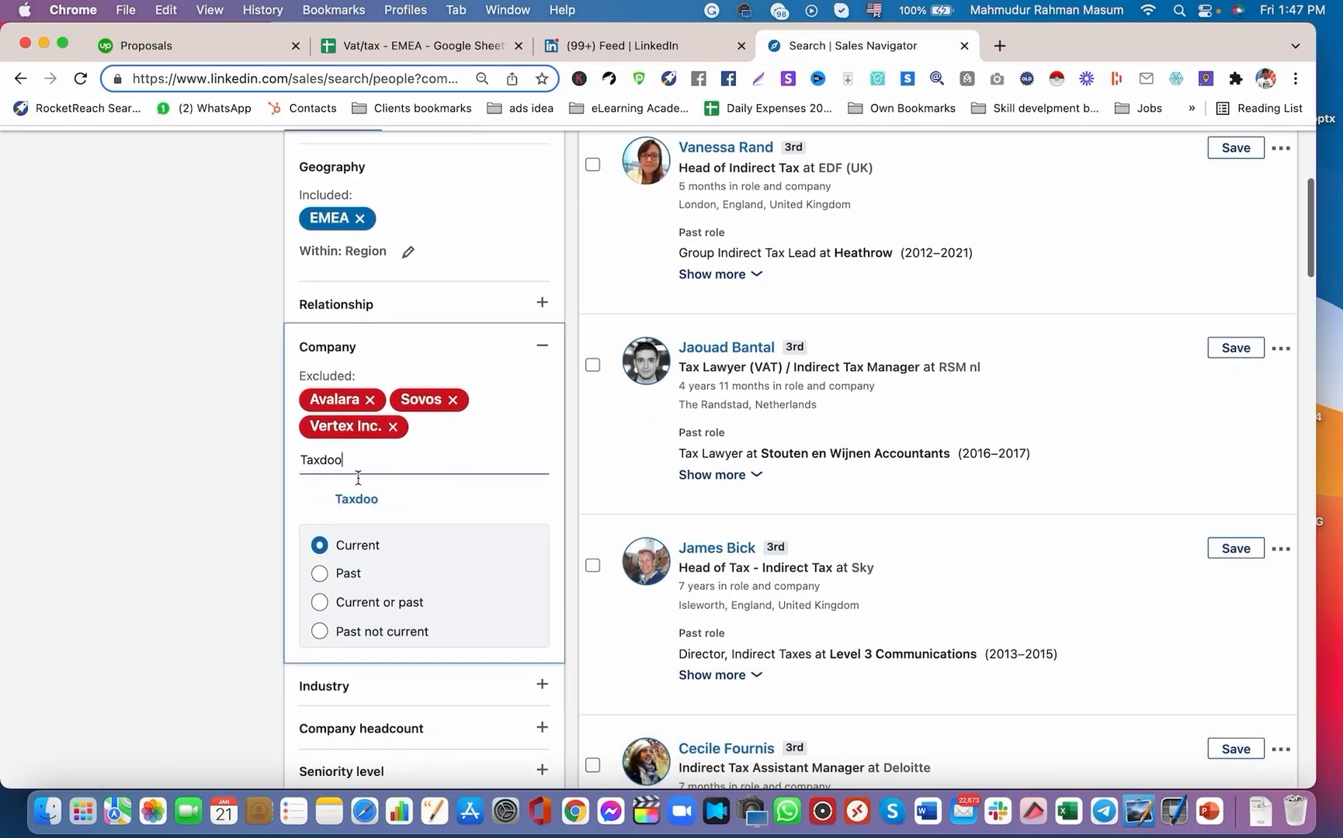
{"action": "left_click", "coordinate": [354, 504]}
{"action": "scroll", "coordinate": [343, 536], "scroll_direction": "down", "scroll_amount": 2}
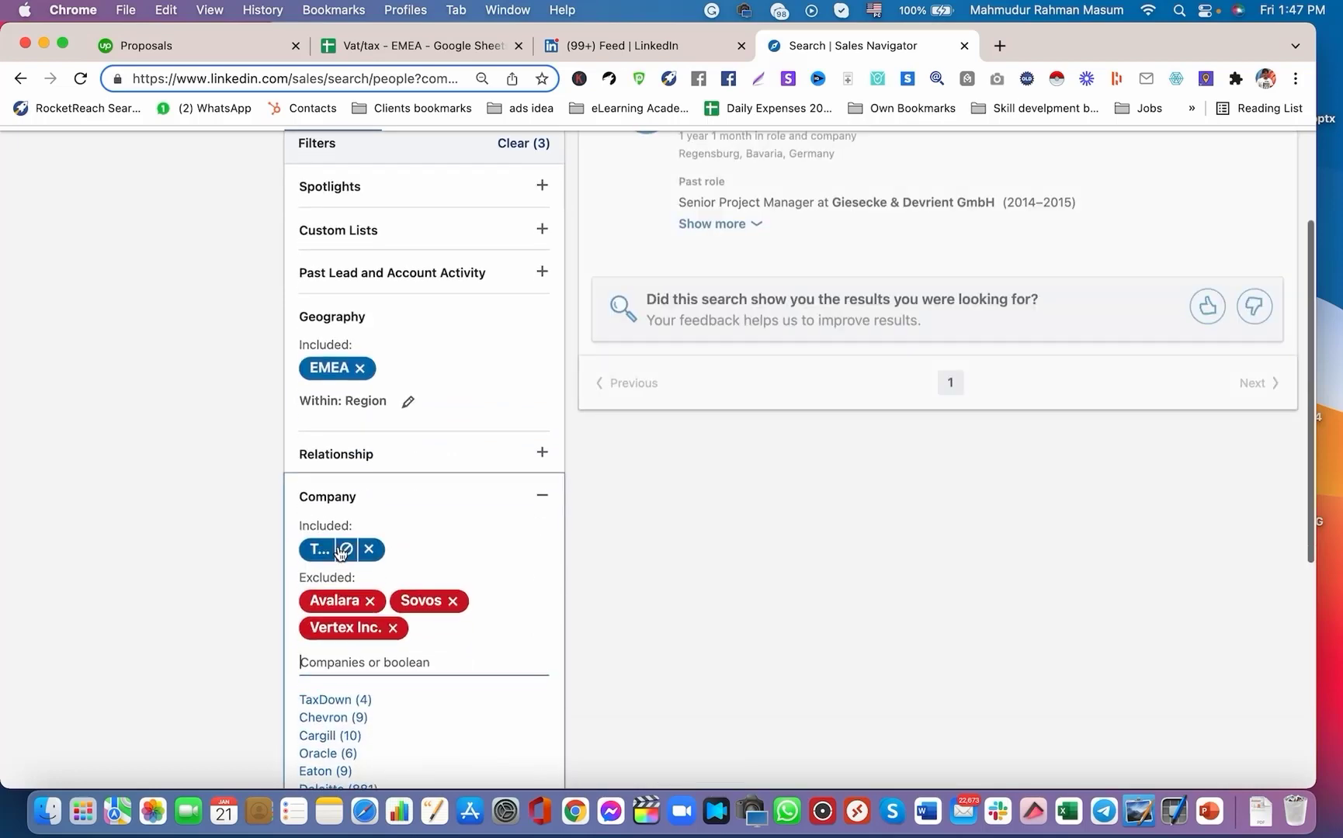
{"action": "left_click", "coordinate": [347, 550]}
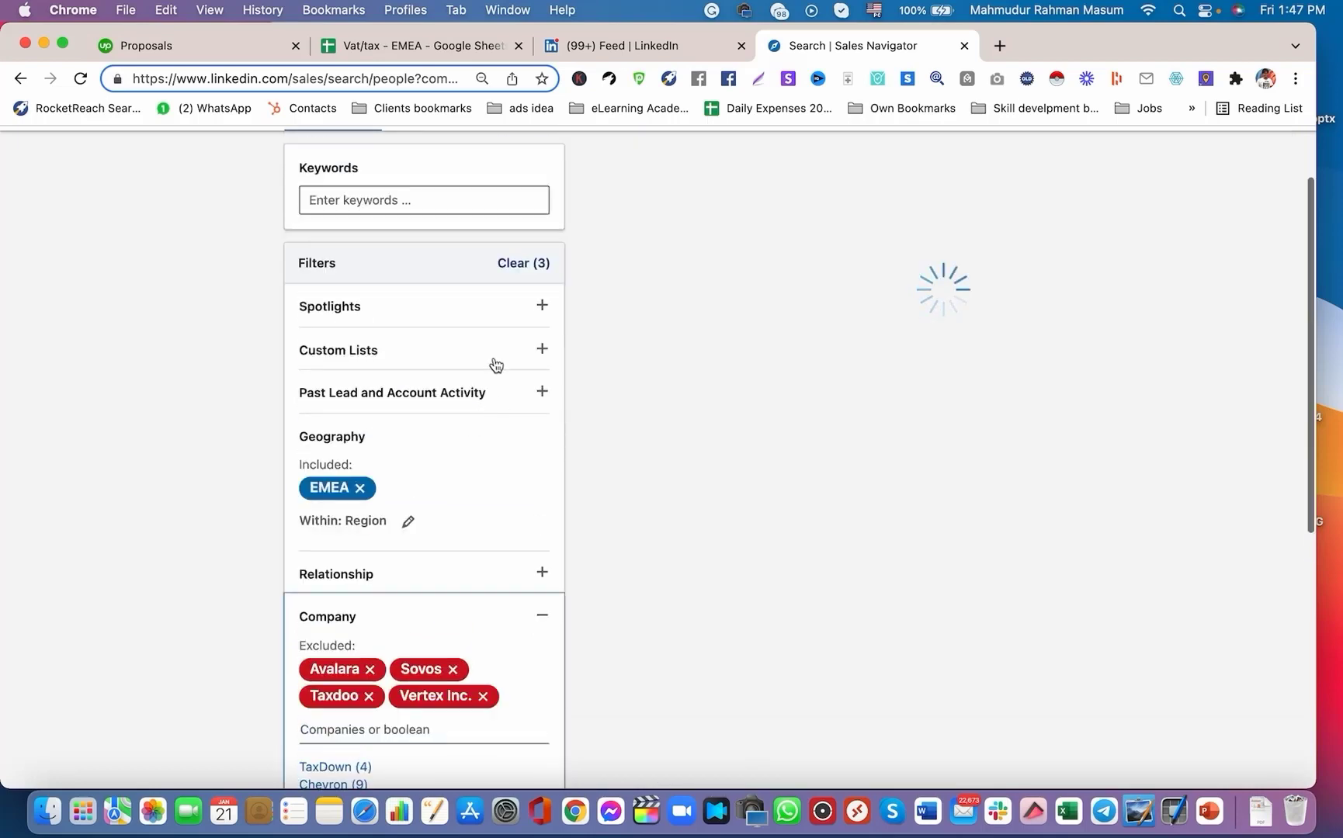
Copy Taxamo from the requirements sheet and exclude Taxamo a Vertex Inc. Company in the Sales Navigator Company filter.
{"action": "left_click", "coordinate": [466, 48]}
{"action": "left_click", "coordinate": [211, 379]}
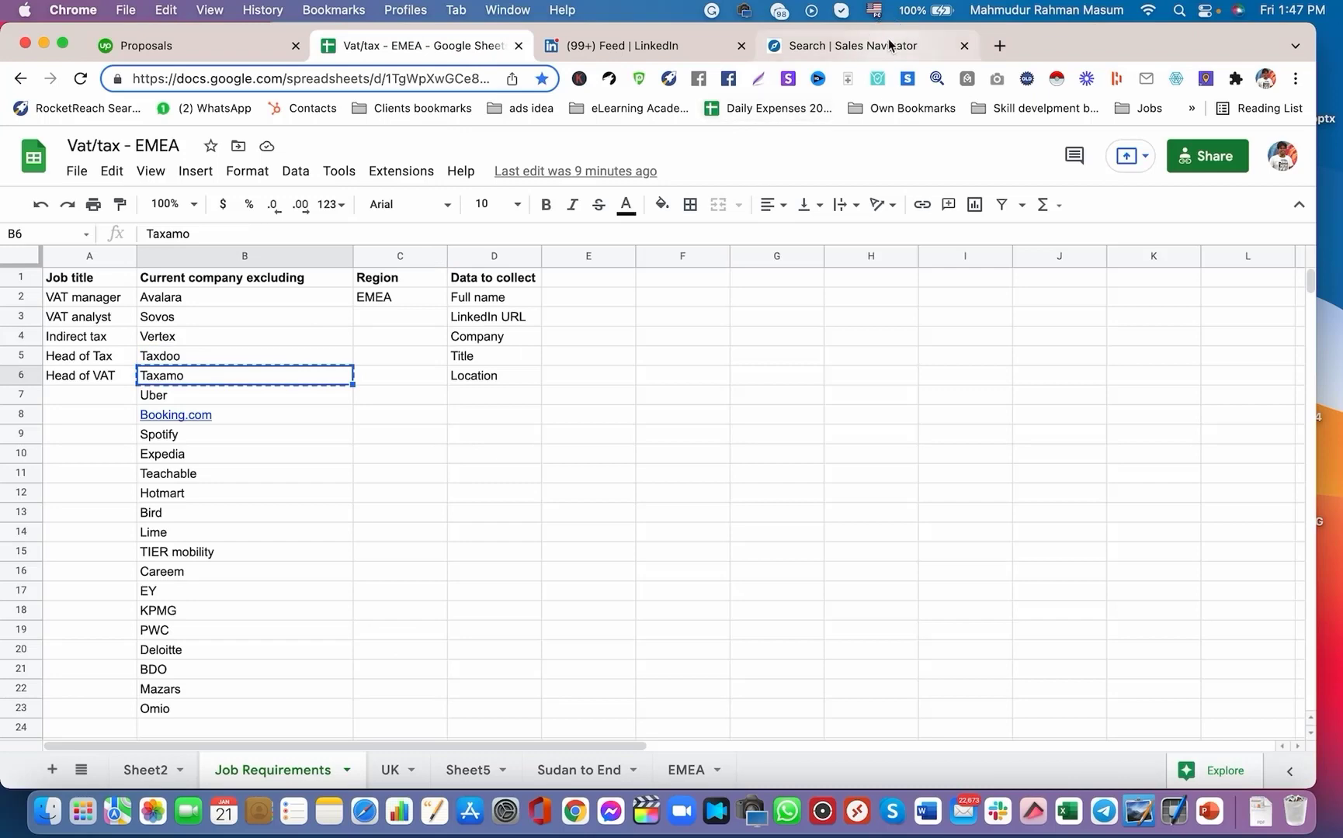
{"action": "left_click", "coordinate": [869, 45]}
{"action": "scroll", "coordinate": [311, 595], "scroll_direction": "down", "scroll_amount": 2}
{"action": "left_click", "coordinate": [333, 634]}
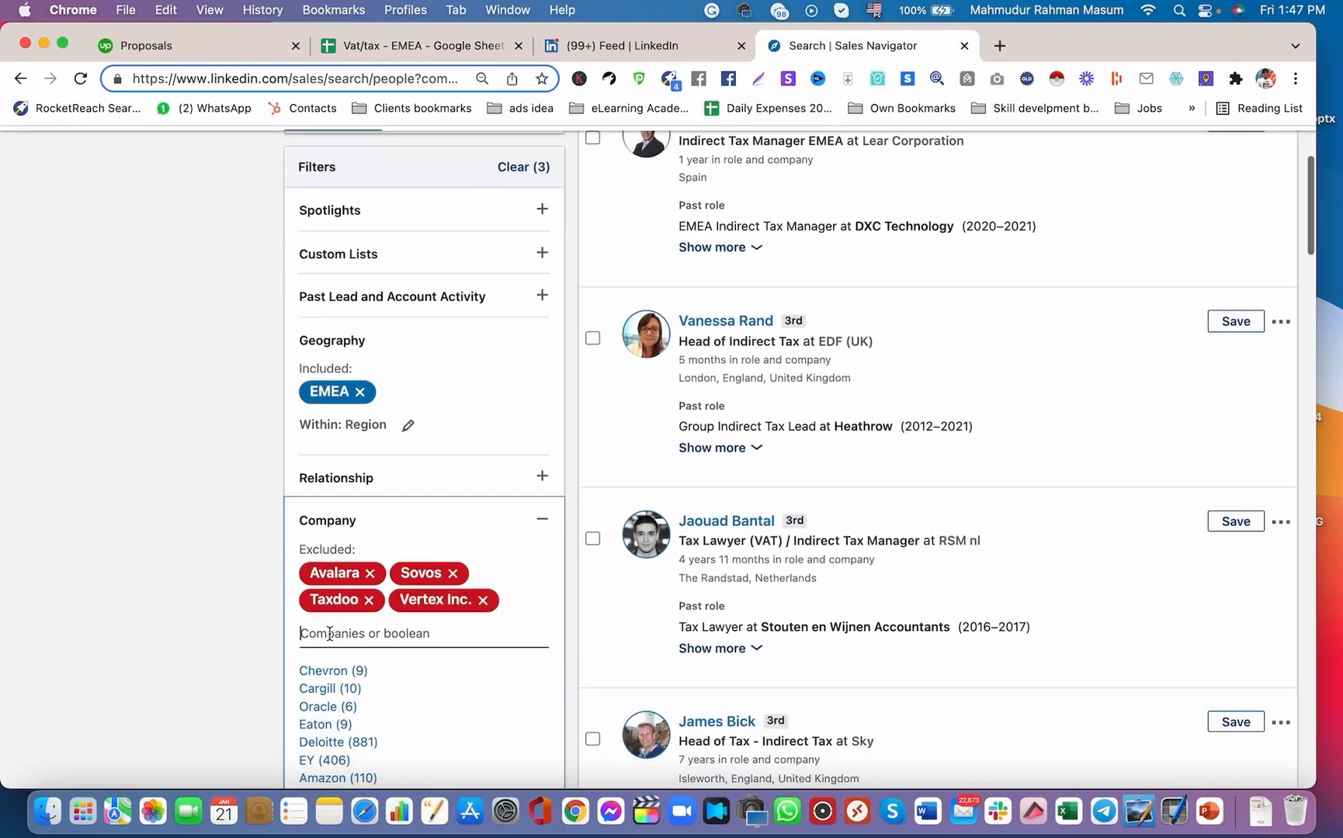
{"action": "type", "text": "Taxamo"}
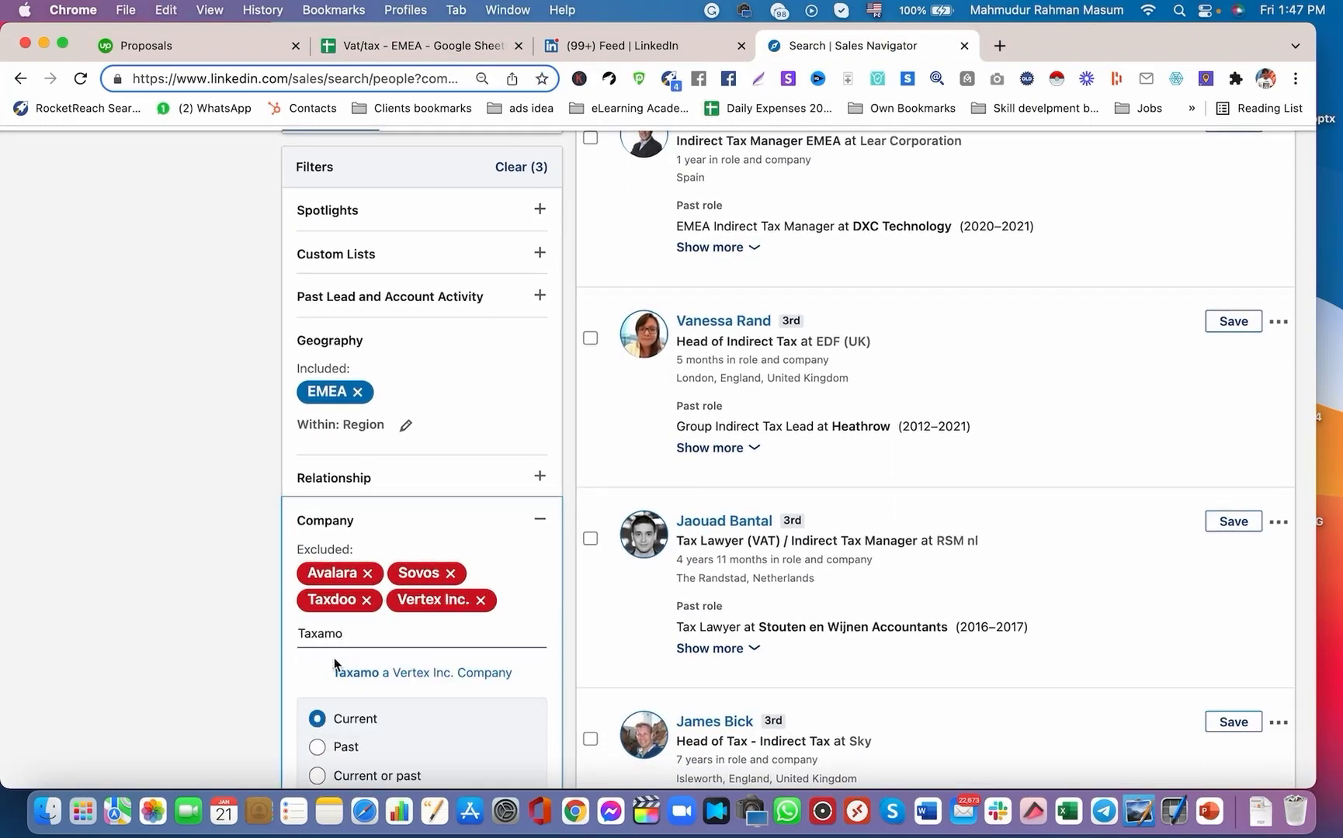
{"action": "left_click", "coordinate": [378, 680]}
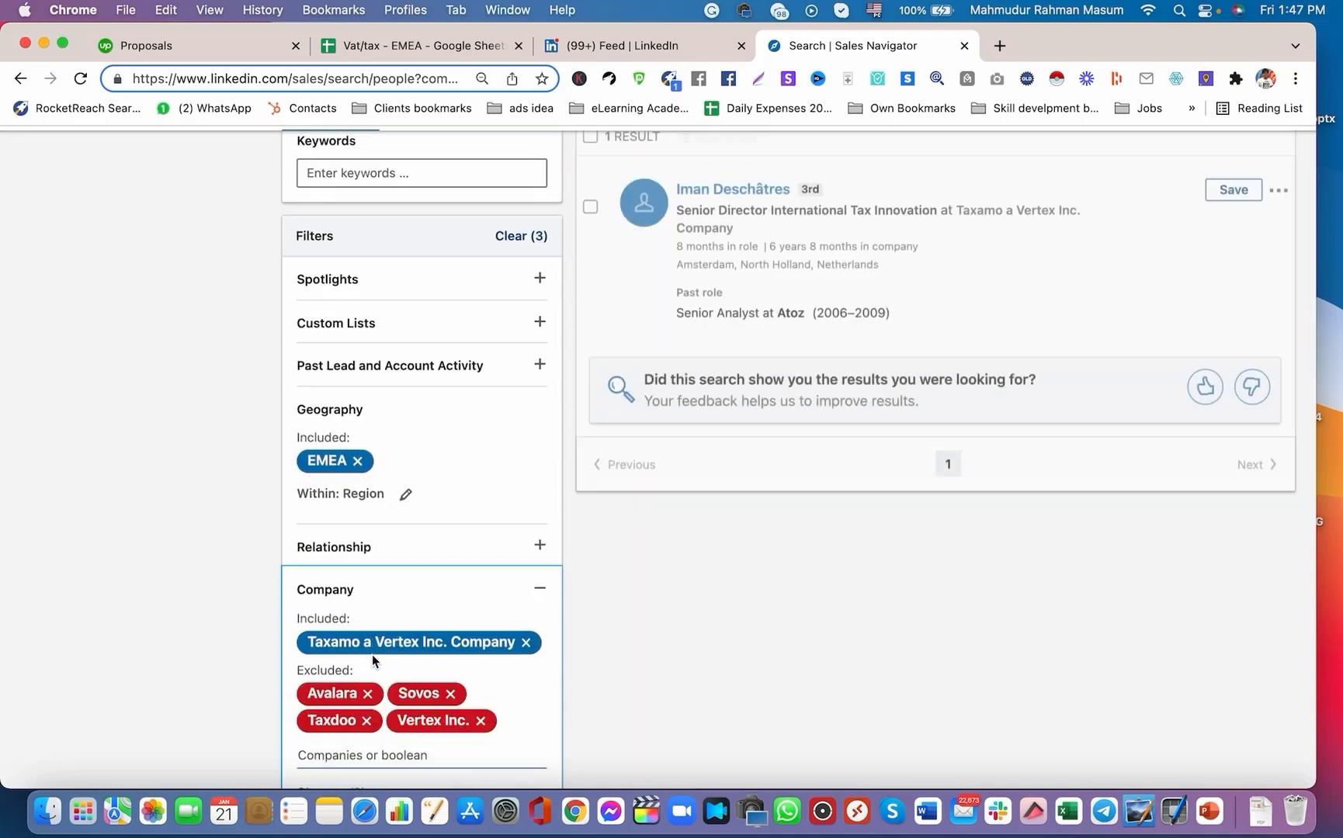
{"action": "left_click", "coordinate": [500, 628]}
{"action": "scroll", "coordinate": [380, 605], "scroll_direction": "down", "scroll_amount": 3}
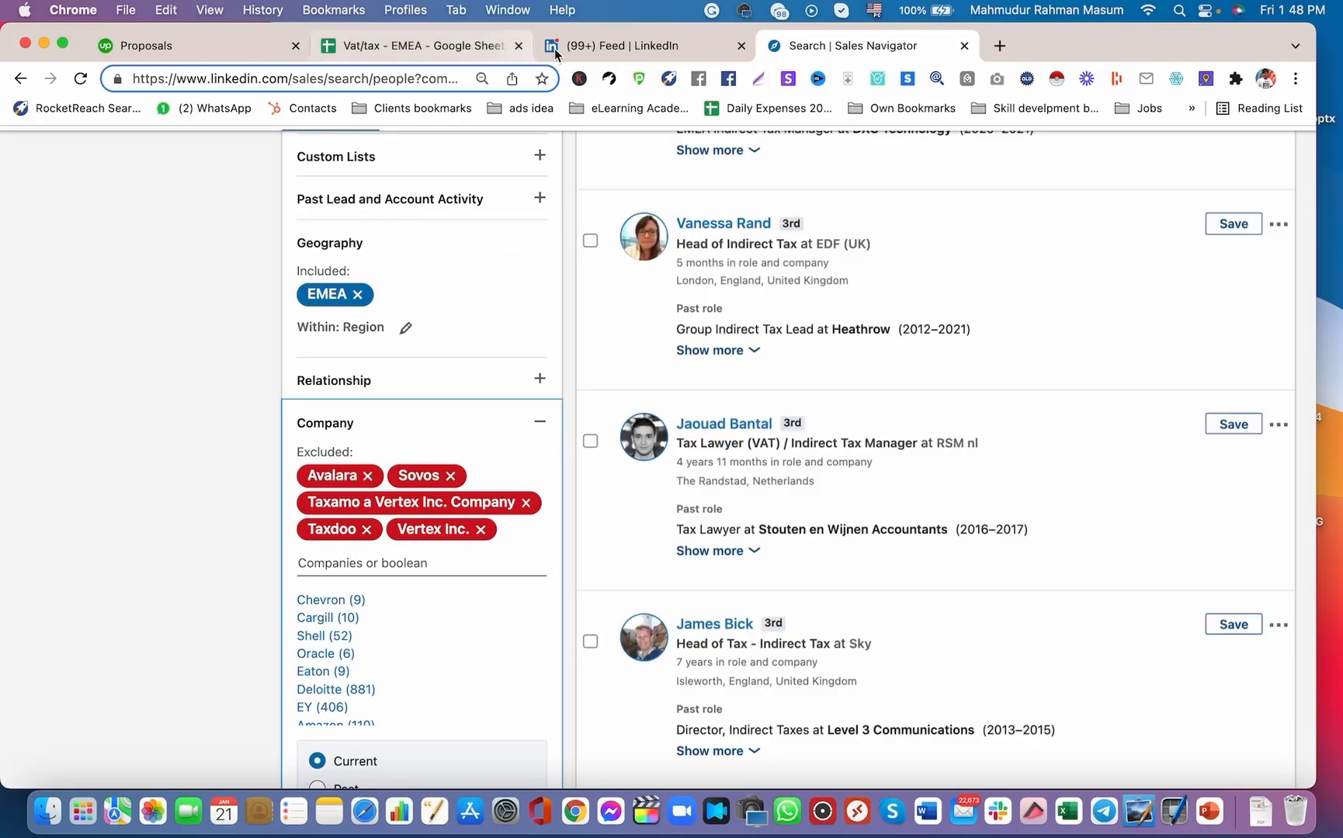
Copy the company name Uber from the excluded-company column of the requirements sheet.
{"action": "left_click", "coordinate": [559, 47]}
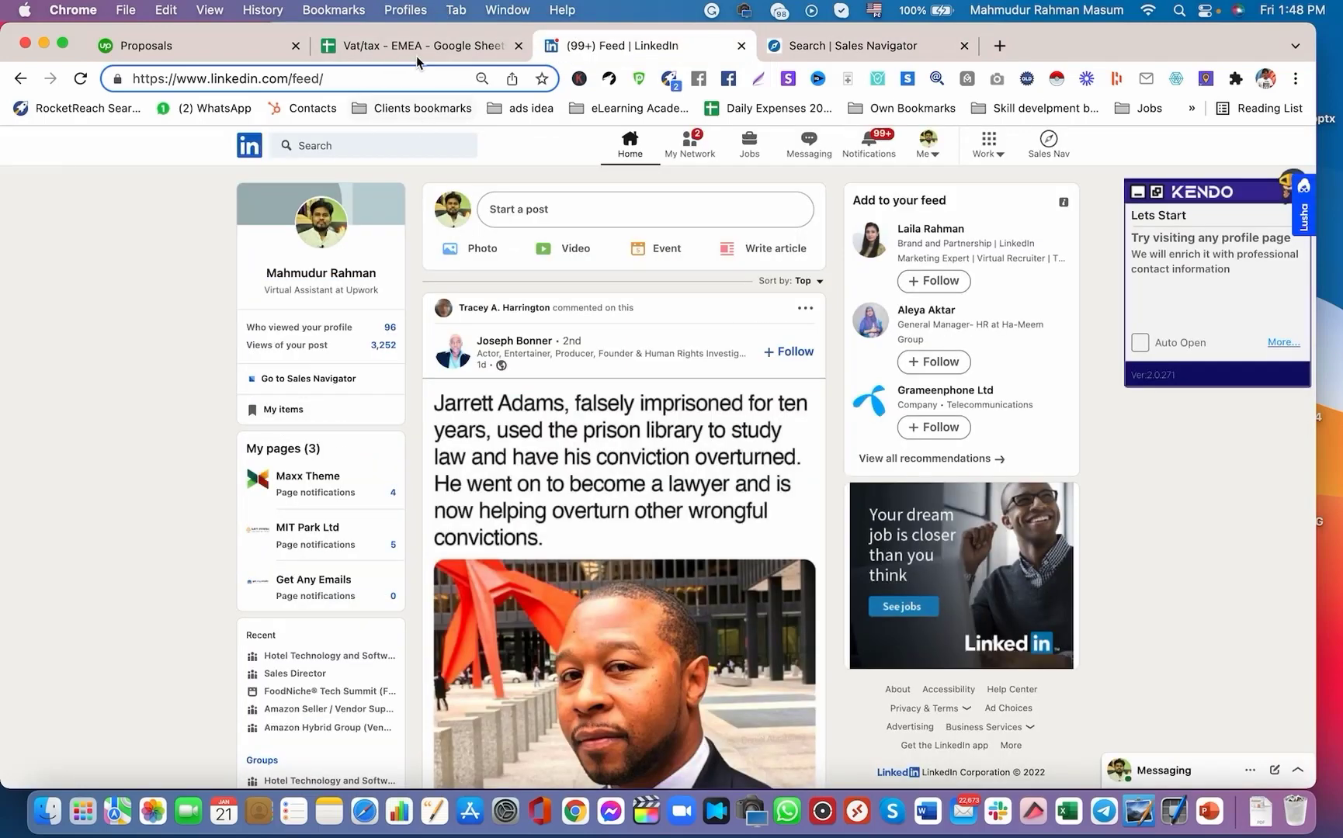
{"action": "left_click", "coordinate": [415, 51]}
{"action": "left_click", "coordinate": [185, 397]}
{"action": "key", "text": "super+c"}
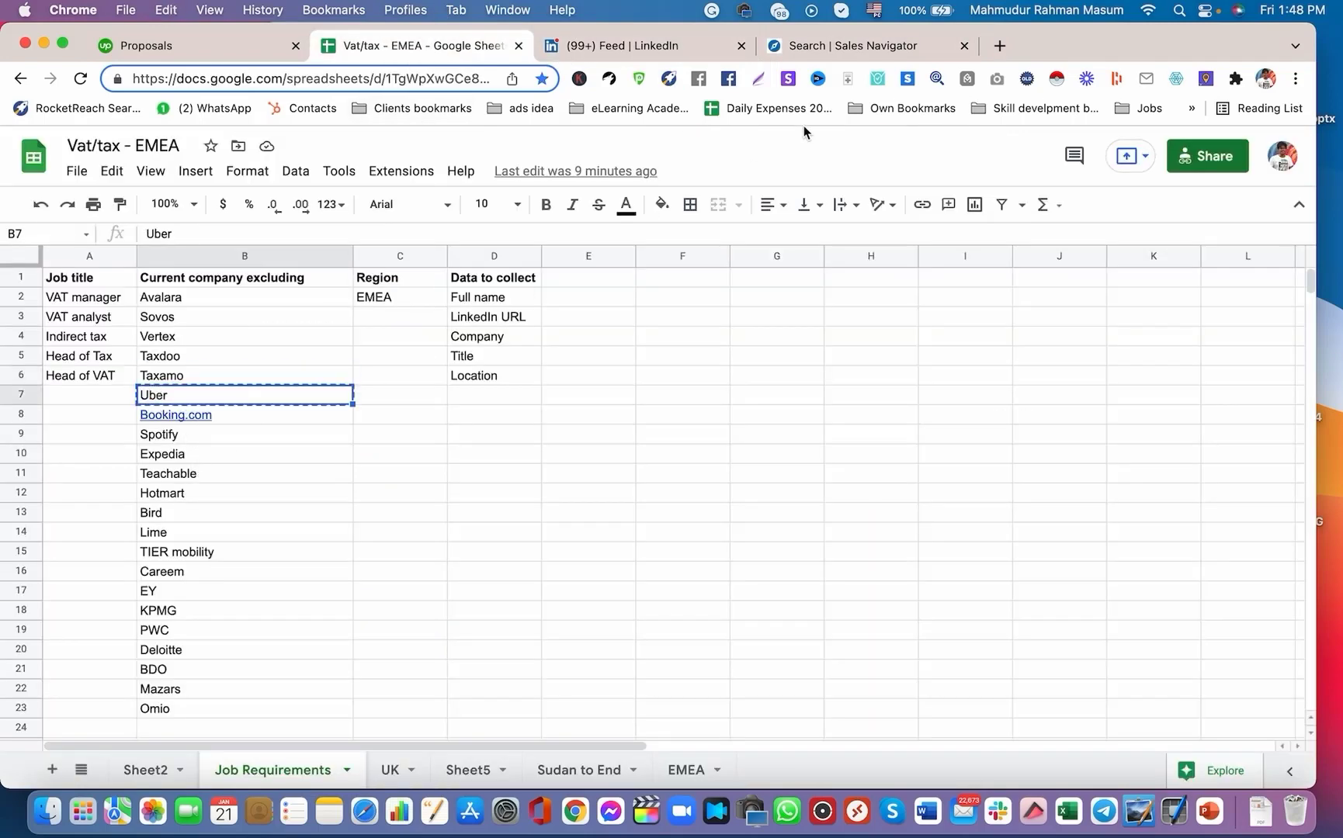
Add Uber to the Sales Navigator Company filter and set it as excluded.
{"action": "left_click", "coordinate": [865, 45]}
{"action": "left_click", "coordinate": [341, 570]}
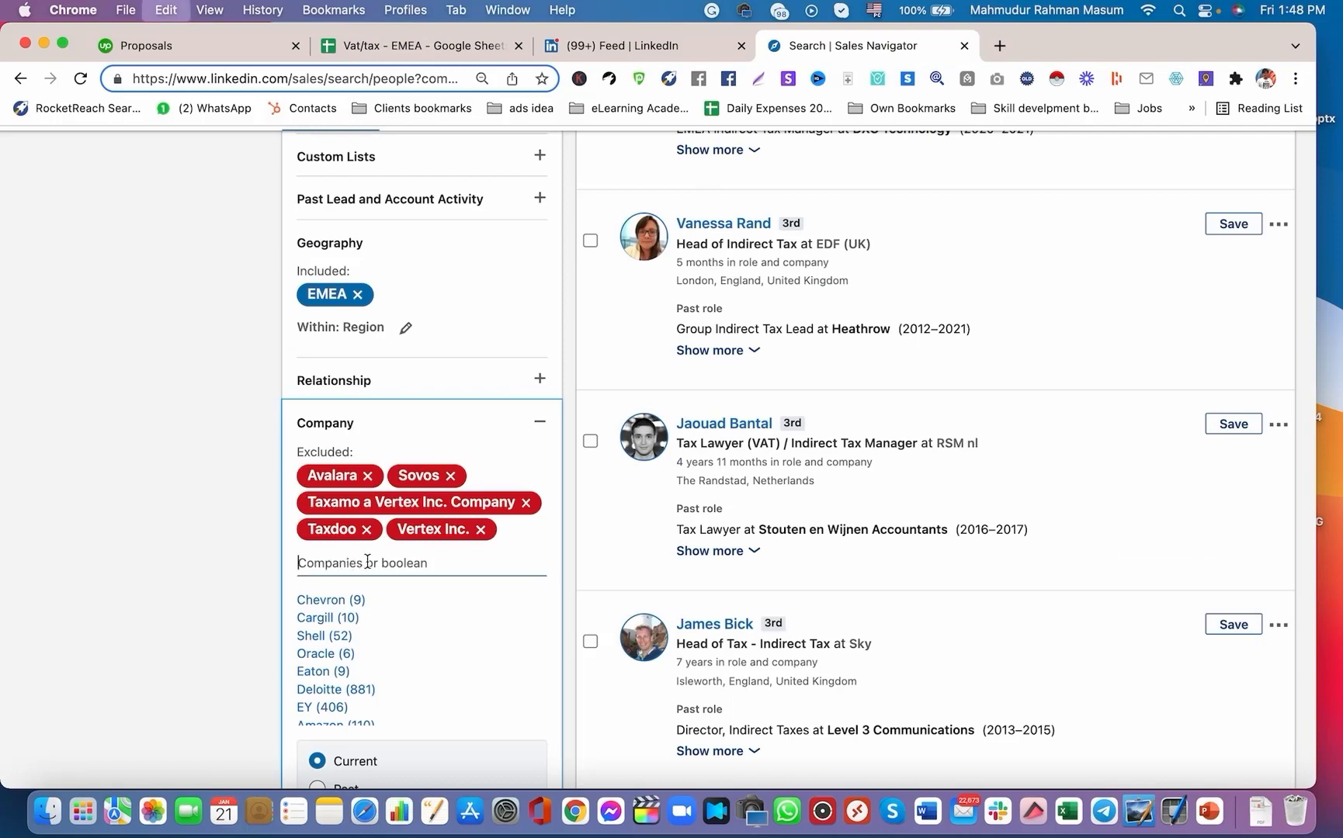
{"action": "key", "text": "super+v"}
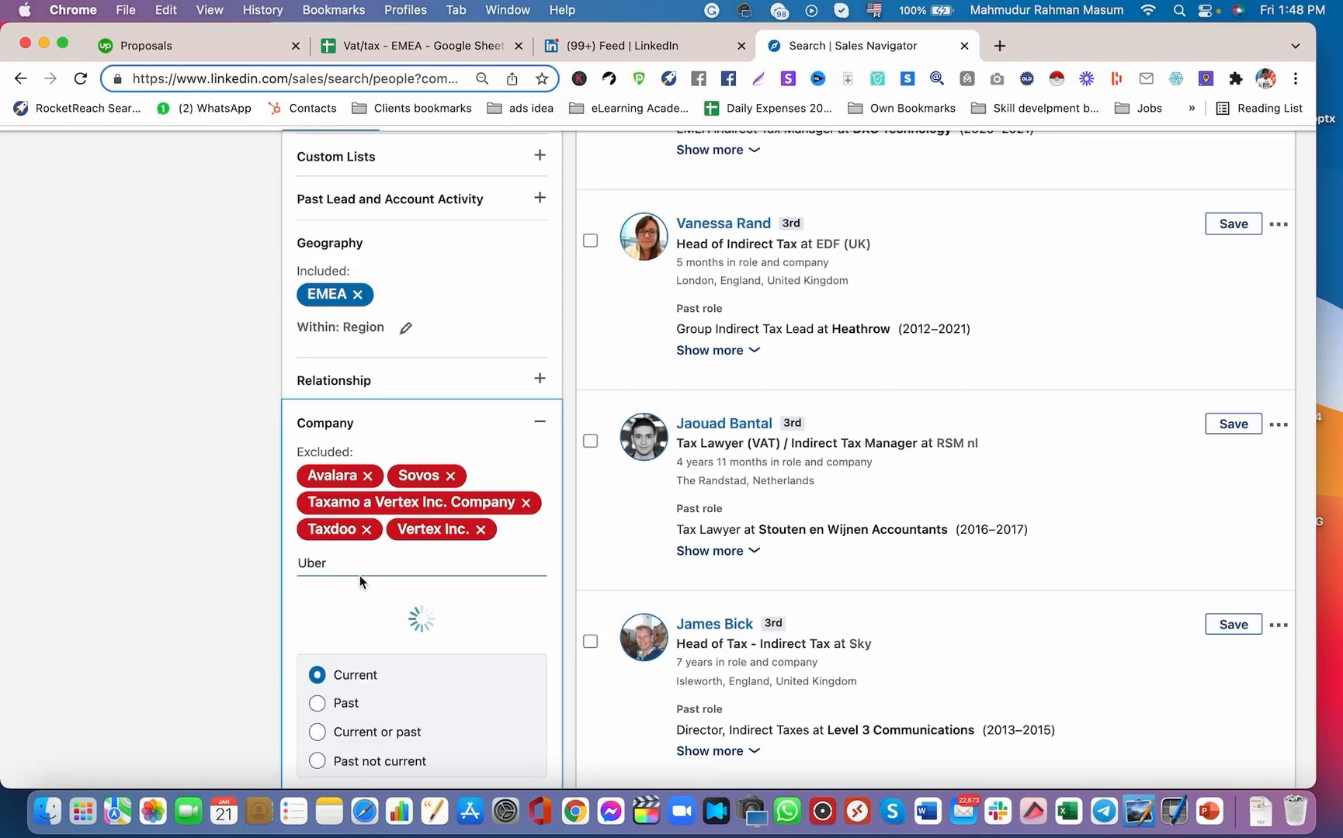
{"action": "left_click", "coordinate": [347, 607]}
{"action": "scroll", "coordinate": [338, 575], "scroll_direction": "down", "scroll_amount": 3}
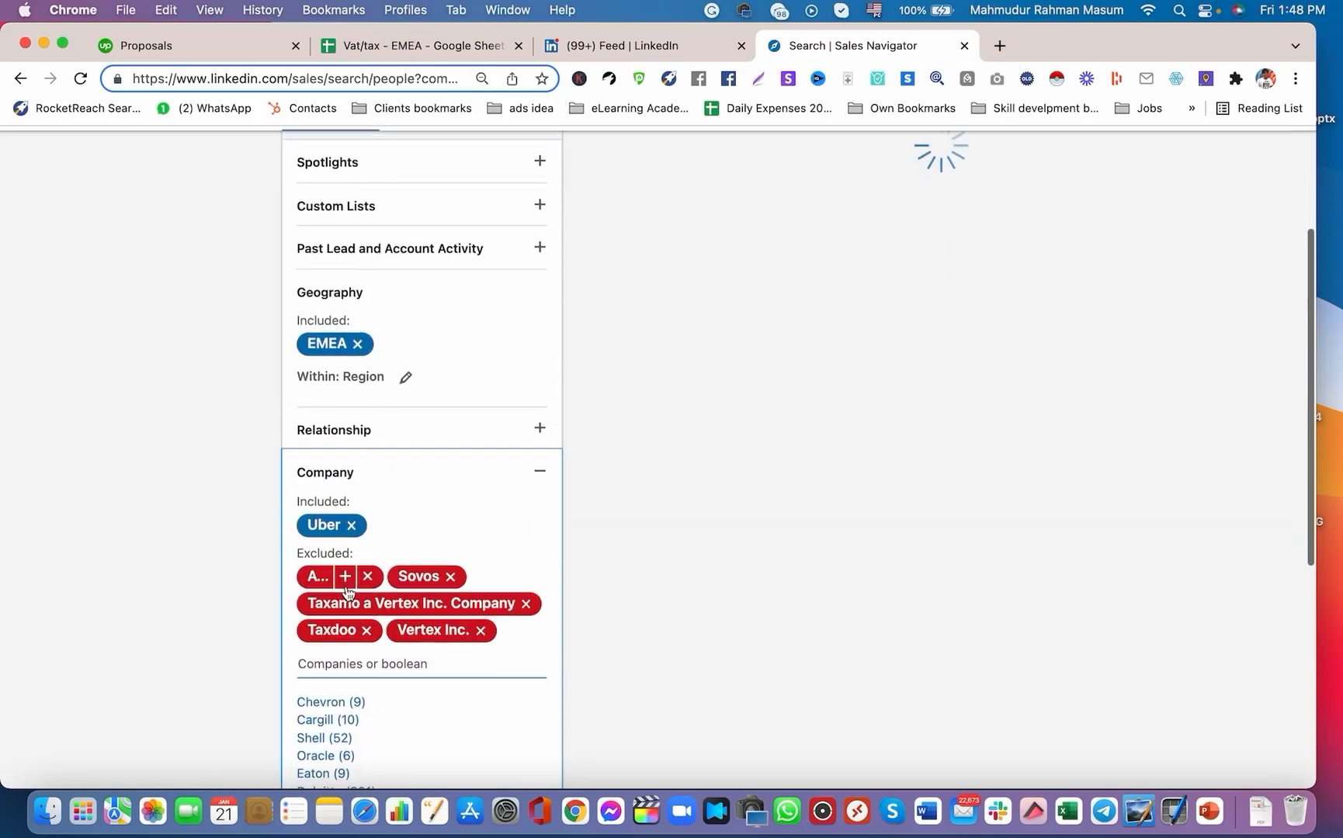
{"action": "left_click", "coordinate": [342, 453]}
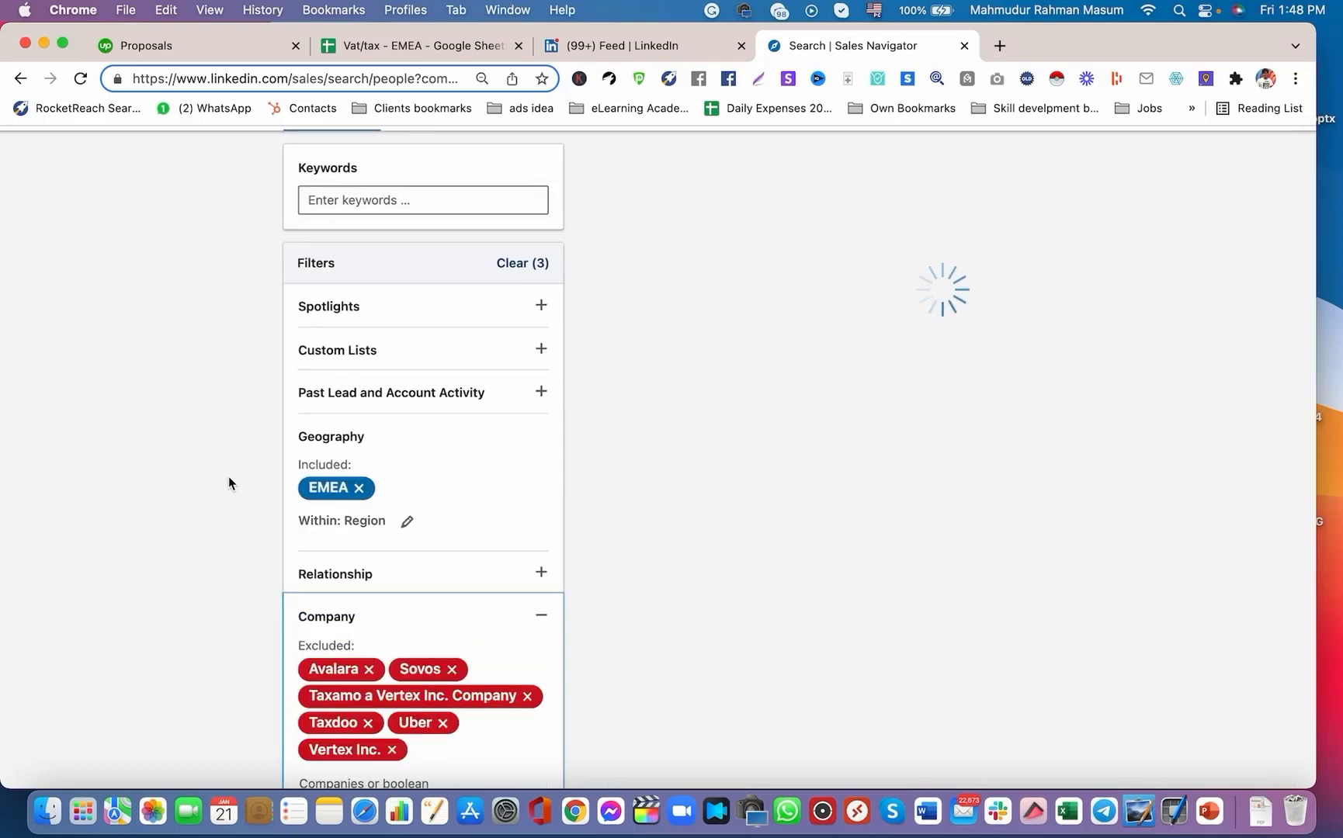
Review the lead results and the Geography, Company and Title filters, checking the company exclusions against the requirements sheet.
{"action": "scroll", "coordinate": [229, 476], "scroll_direction": "down", "scroll_amount": 3}
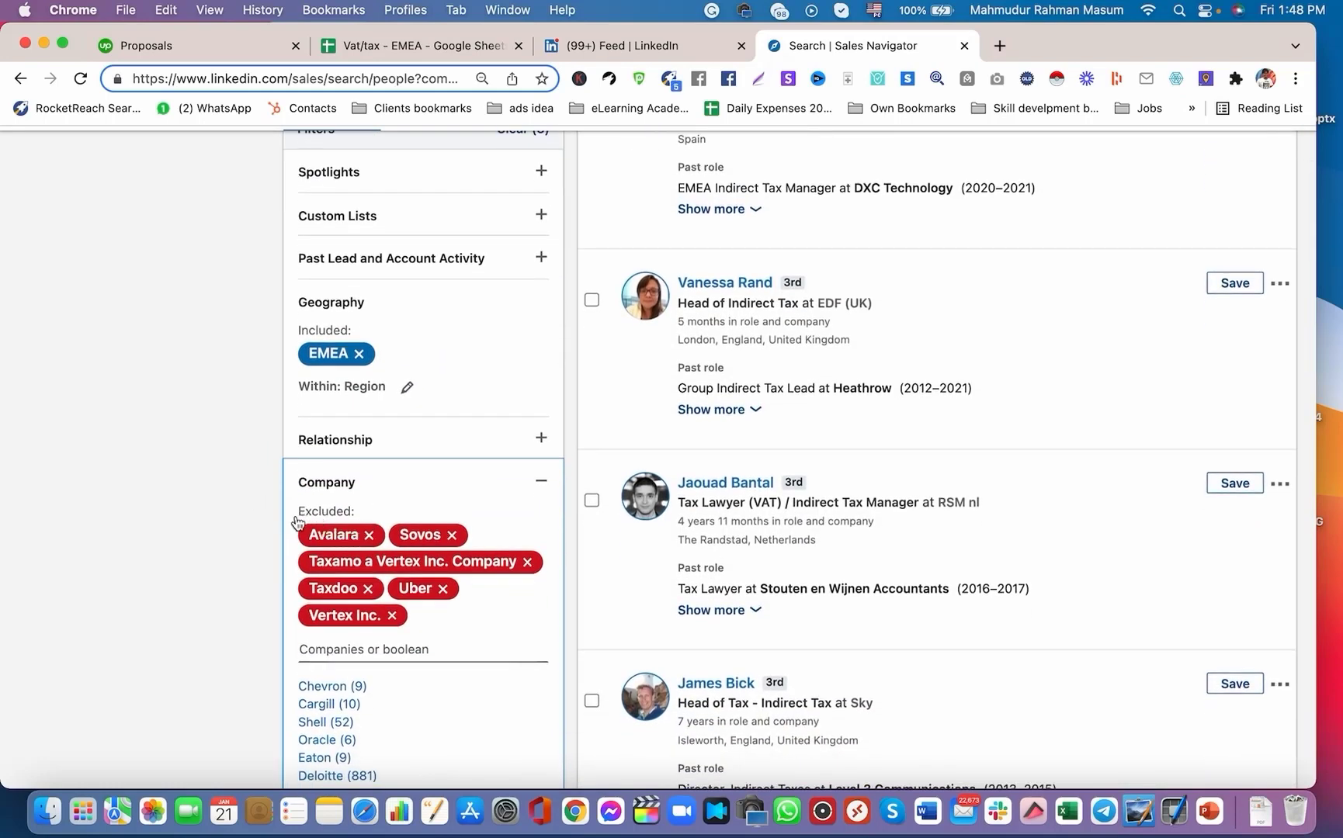
{"action": "scroll", "coordinate": [621, 452], "scroll_direction": "up", "scroll_amount": 5}
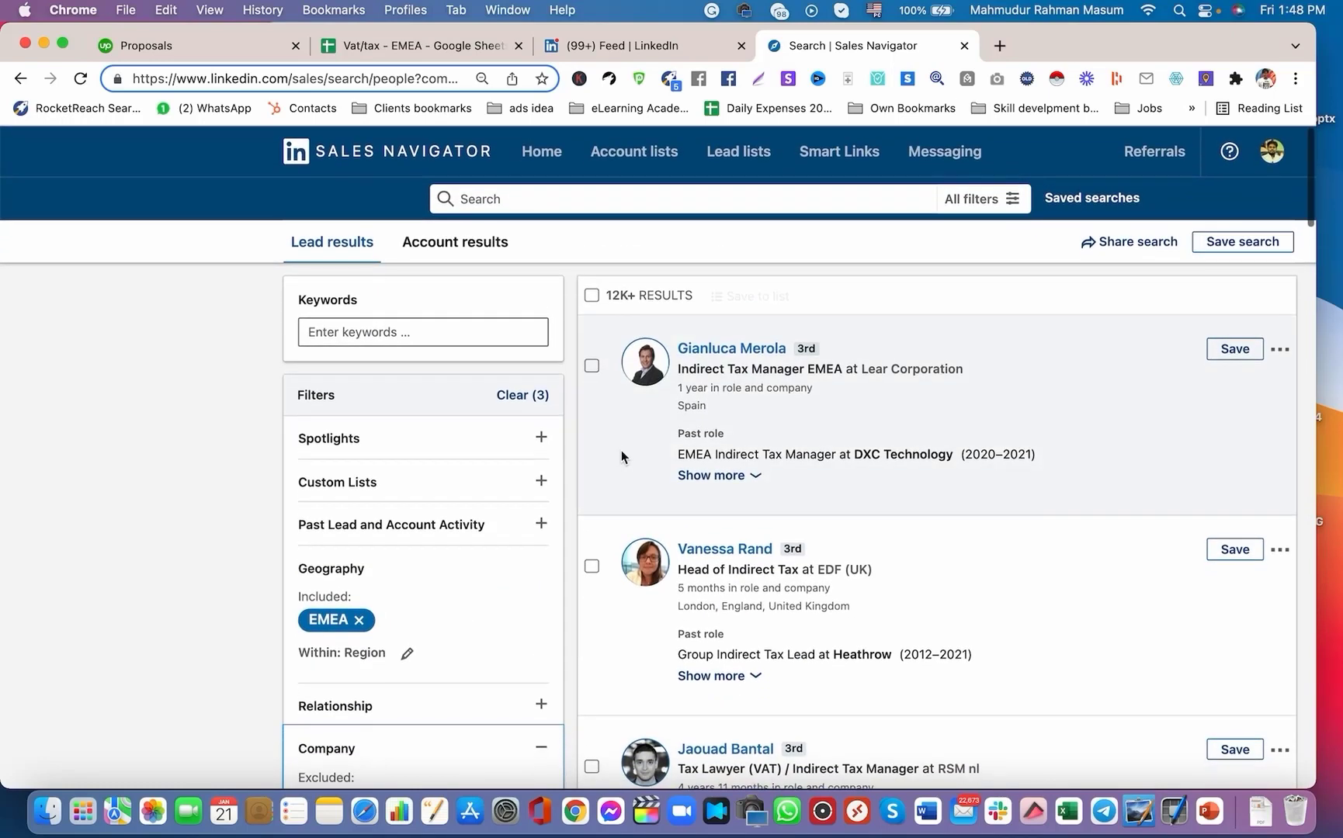
{"action": "scroll", "coordinate": [222, 521], "scroll_direction": "down", "scroll_amount": 4}
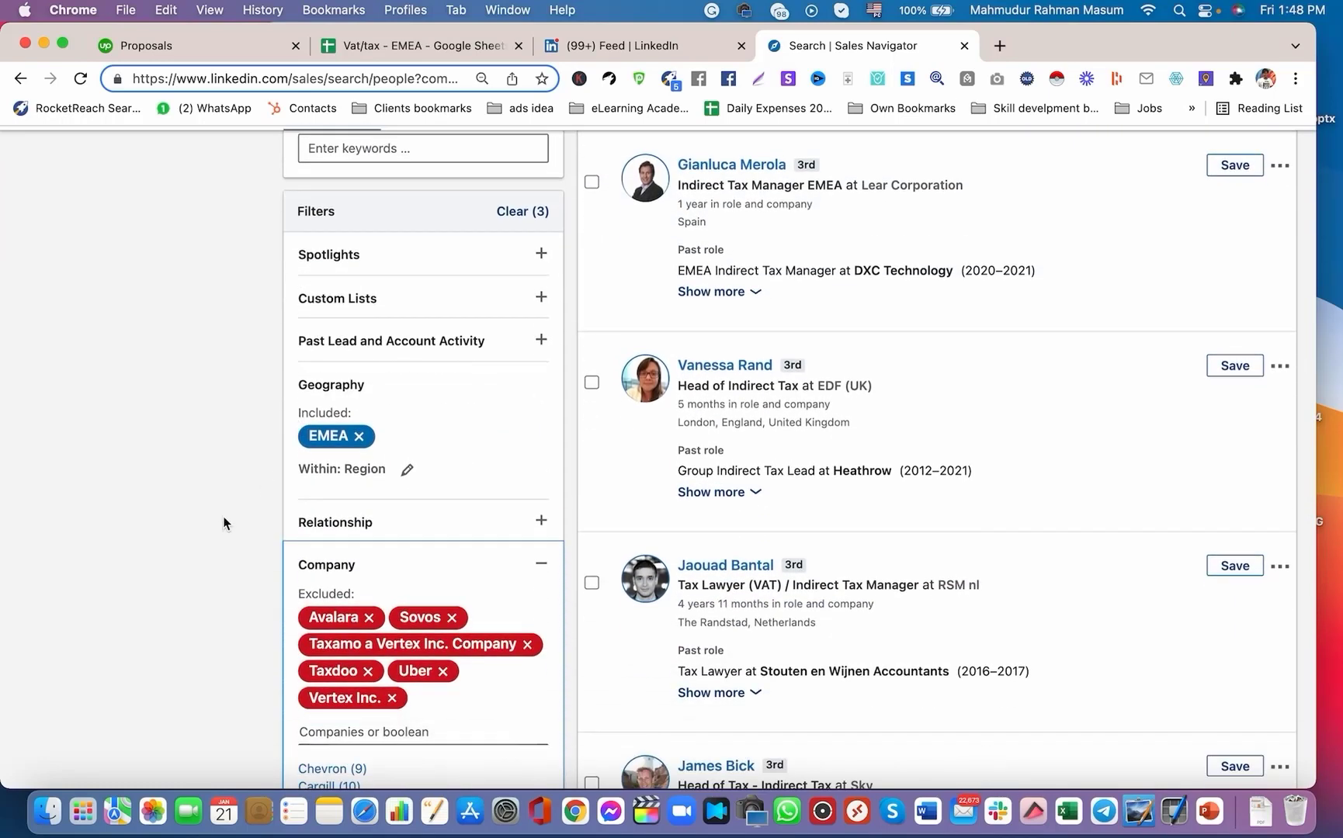
{"action": "scroll", "coordinate": [222, 517], "scroll_direction": "down", "scroll_amount": 2}
{"action": "left_click", "coordinate": [410, 55]}
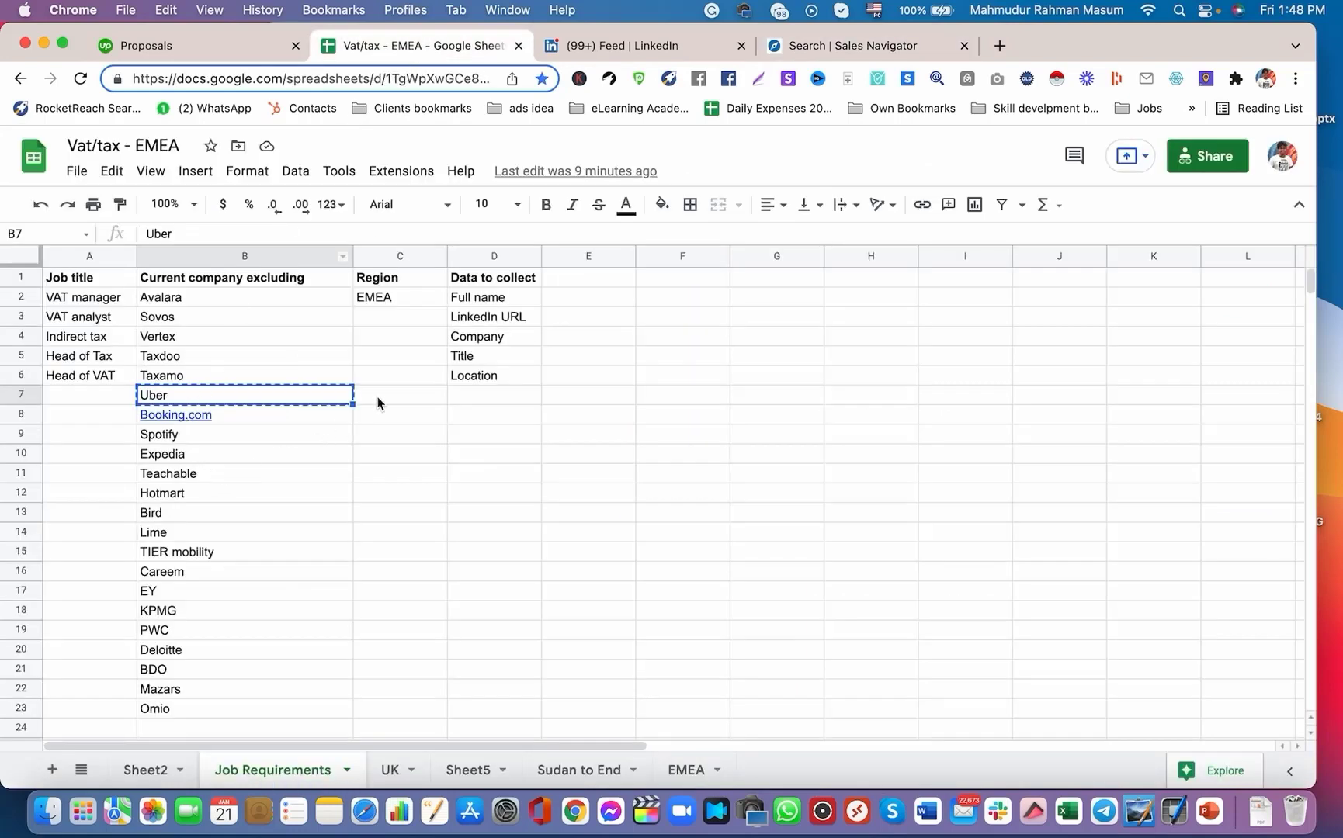
{"action": "left_click", "coordinate": [787, 48]}
{"action": "scroll", "coordinate": [280, 469], "scroll_direction": "up", "scroll_amount": 5}
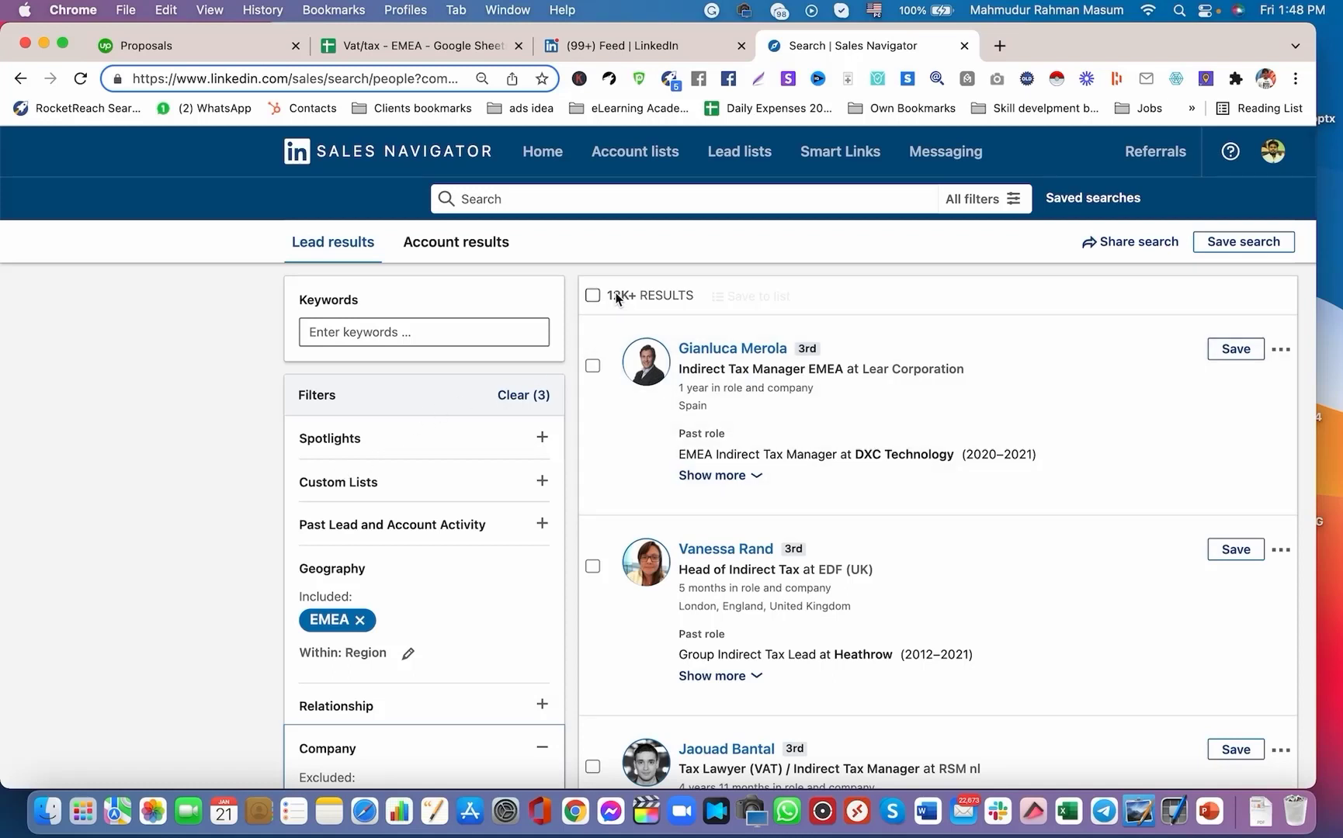
{"action": "scroll", "coordinate": [629, 411], "scroll_direction": "down", "scroll_amount": 15}
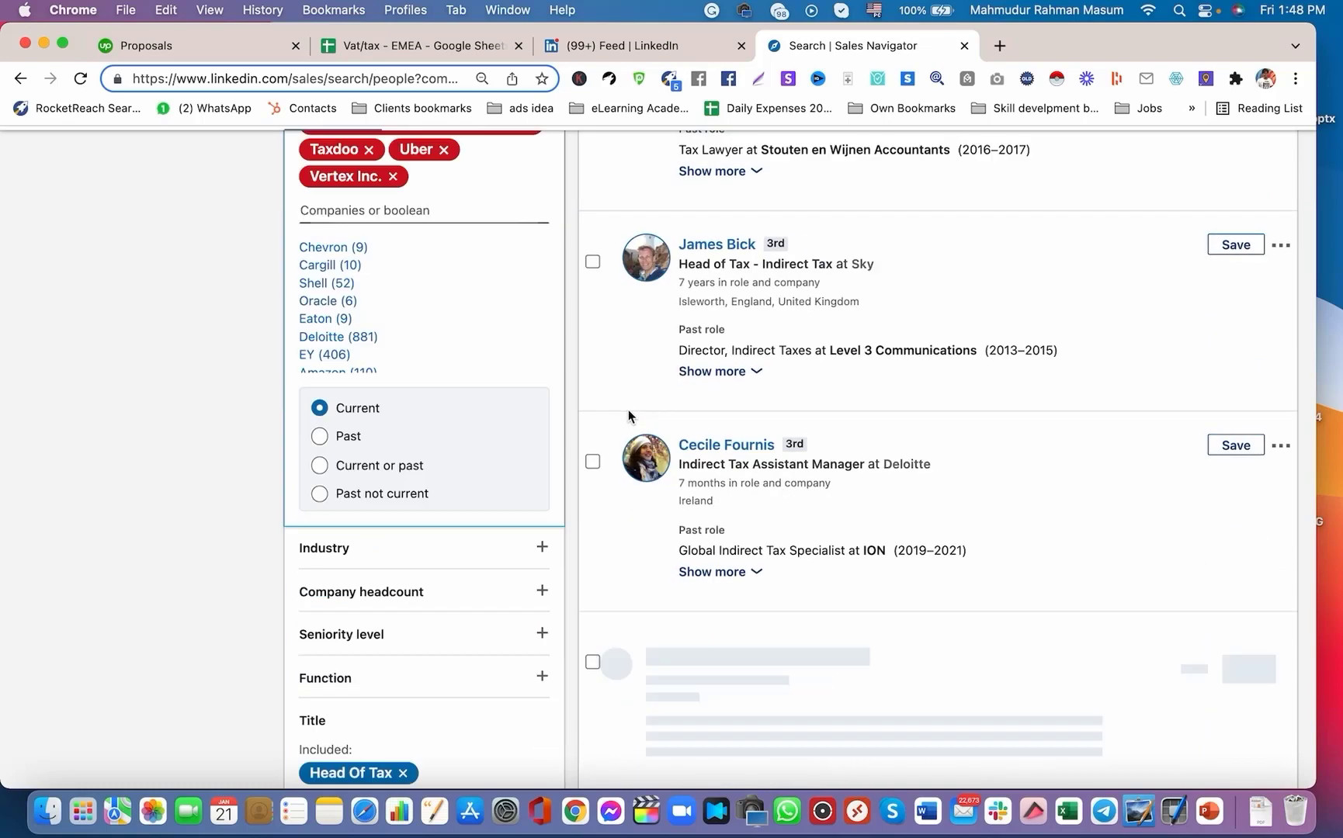
{"action": "scroll", "coordinate": [629, 415], "scroll_direction": "down", "scroll_amount": 3}
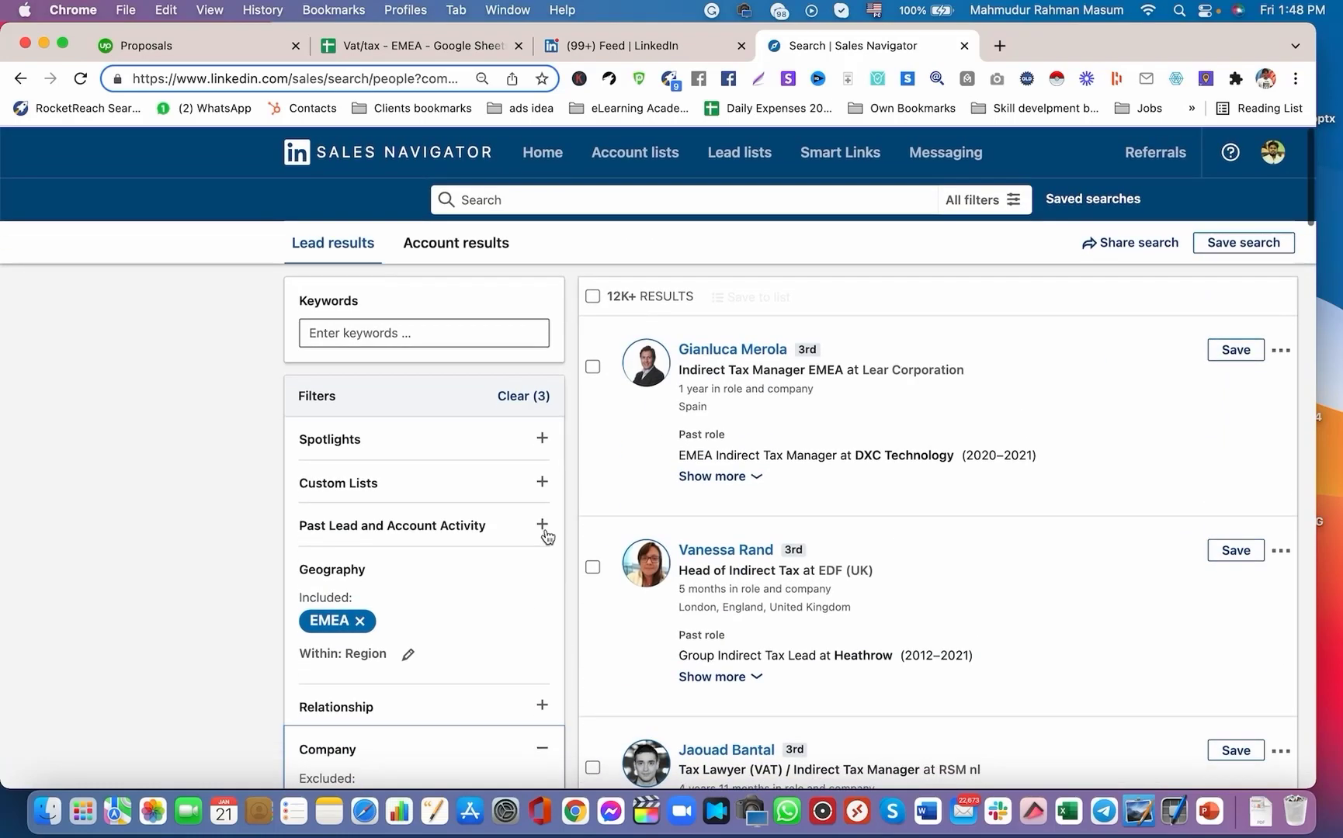
{"action": "scroll", "coordinate": [233, 569], "scroll_direction": "down", "scroll_amount": 1}
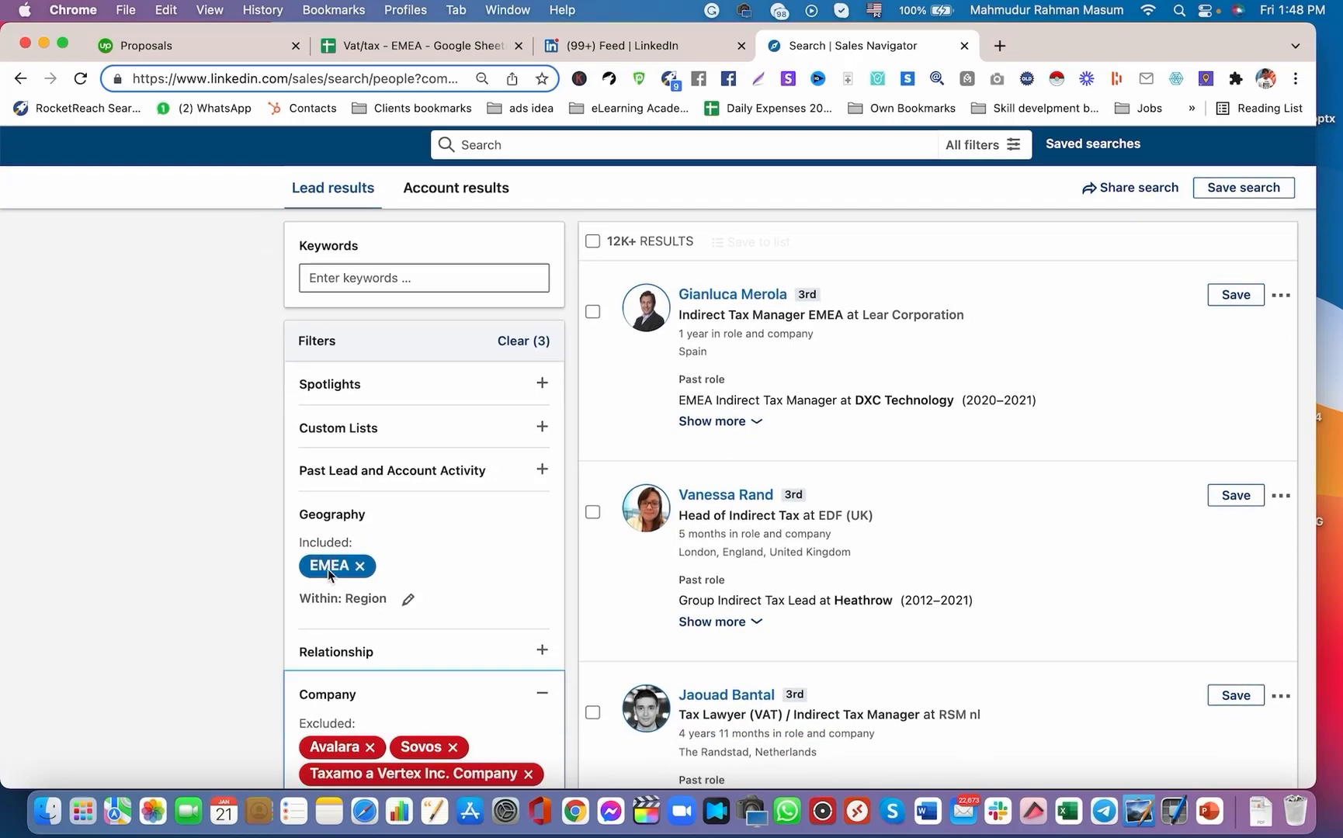
{"action": "mouse_move", "coordinate": [315, 573]}
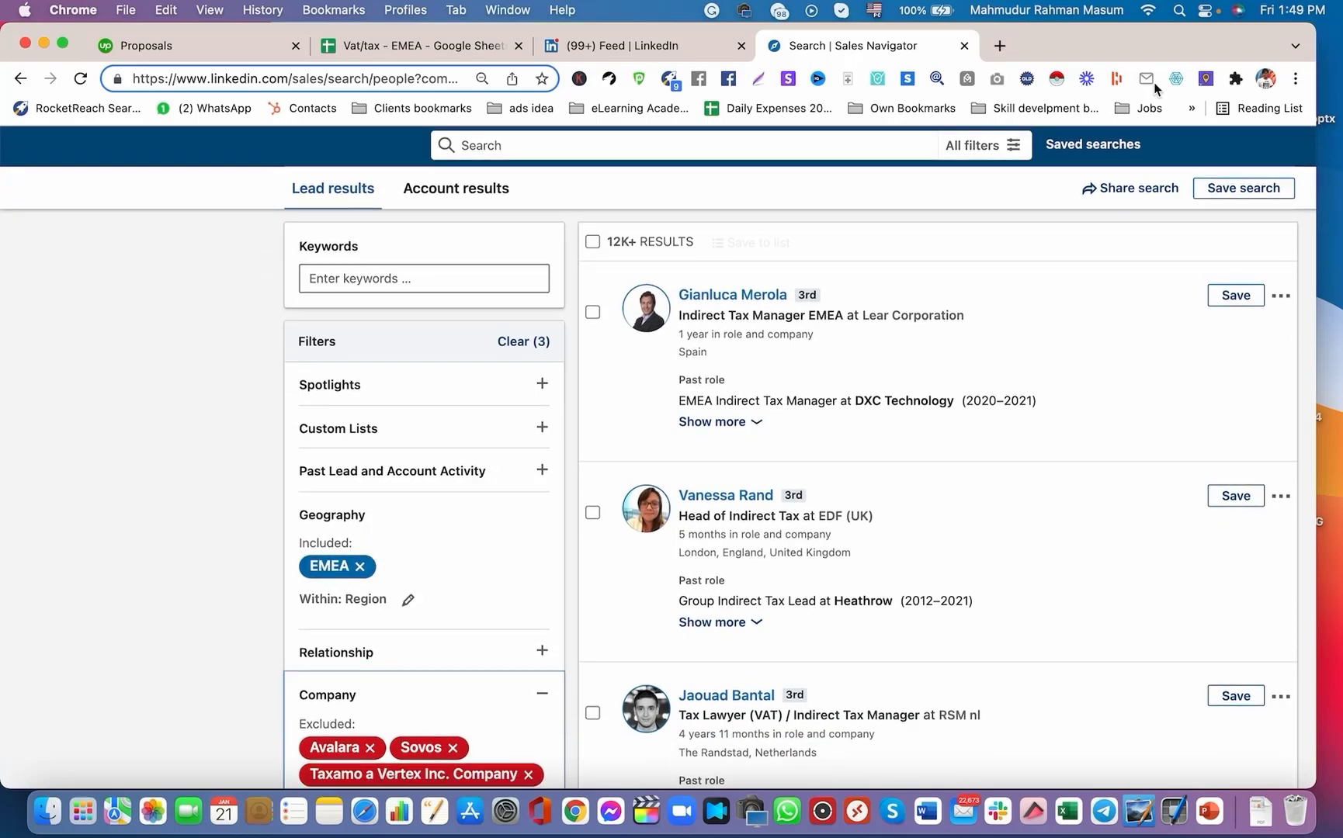
Search Google for "emea country list" in a new browser tab.
{"action": "left_click", "coordinate": [999, 46]}
{"action": "type", "text": "e"}
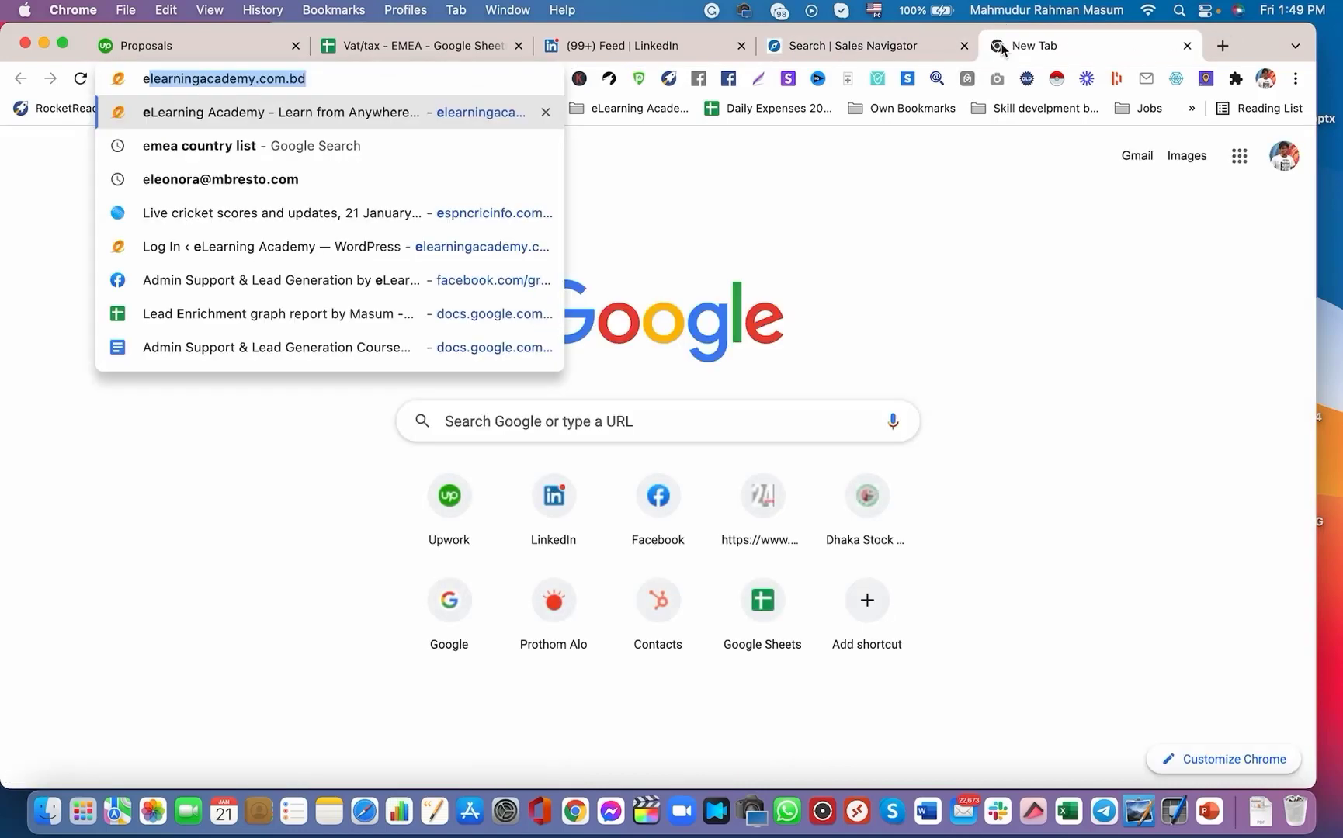
{"action": "type", "text": "mea"}
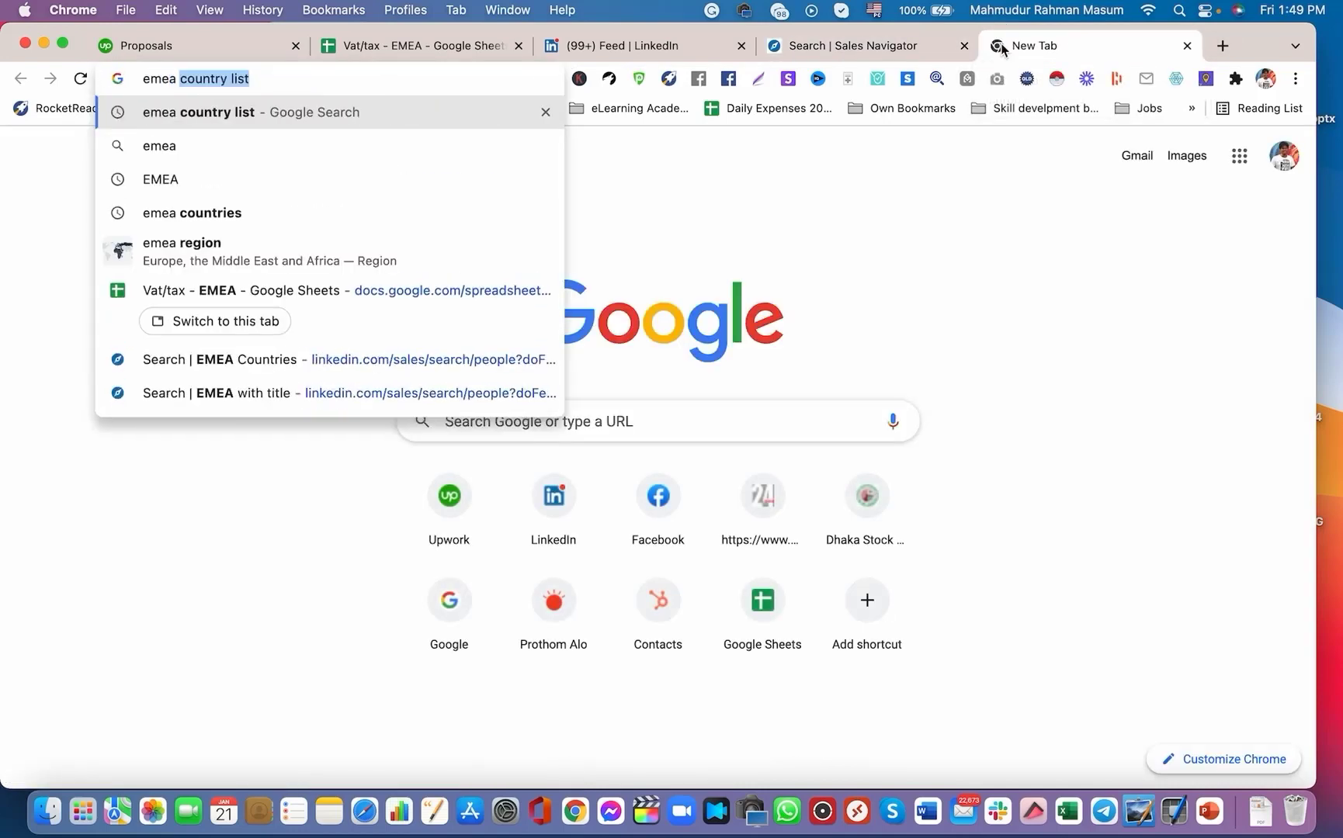
{"action": "key", "text": "Return"}
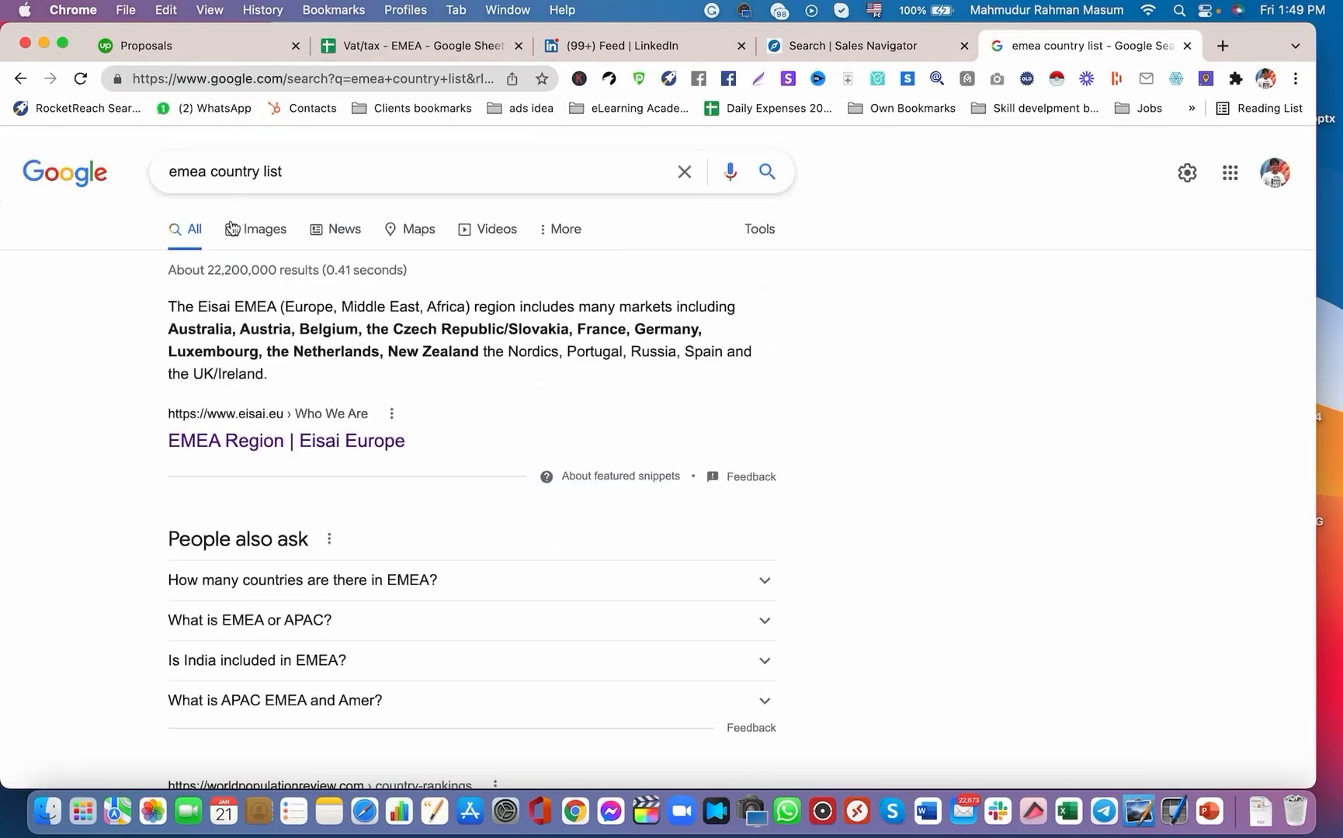
Open the IstiZada "Complete List of EMEA Countries" result and copy Albania from its alphabetical country list.
{"action": "scroll", "coordinate": [180, 297], "scroll_direction": "down", "scroll_amount": 5}
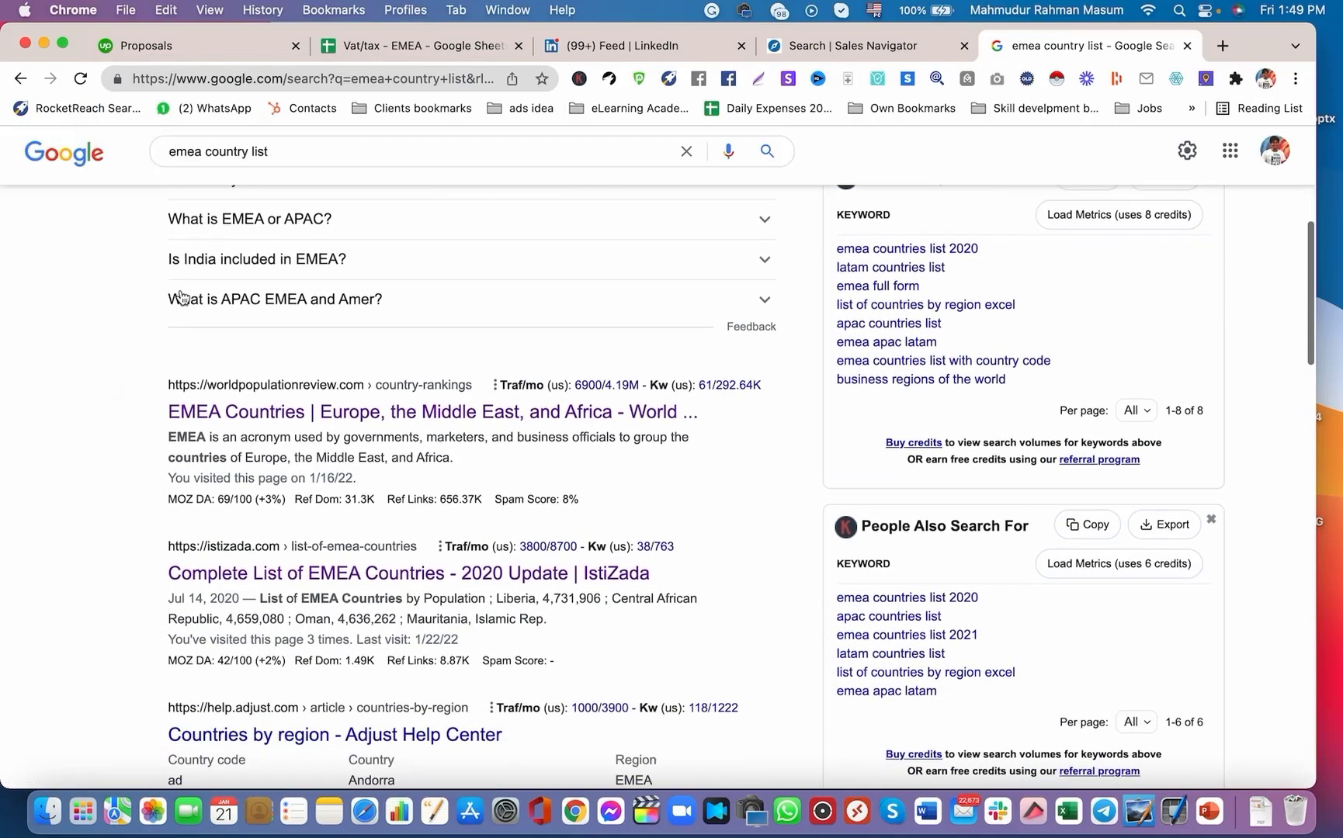
{"action": "scroll", "coordinate": [180, 297], "scroll_direction": "down", "scroll_amount": 2}
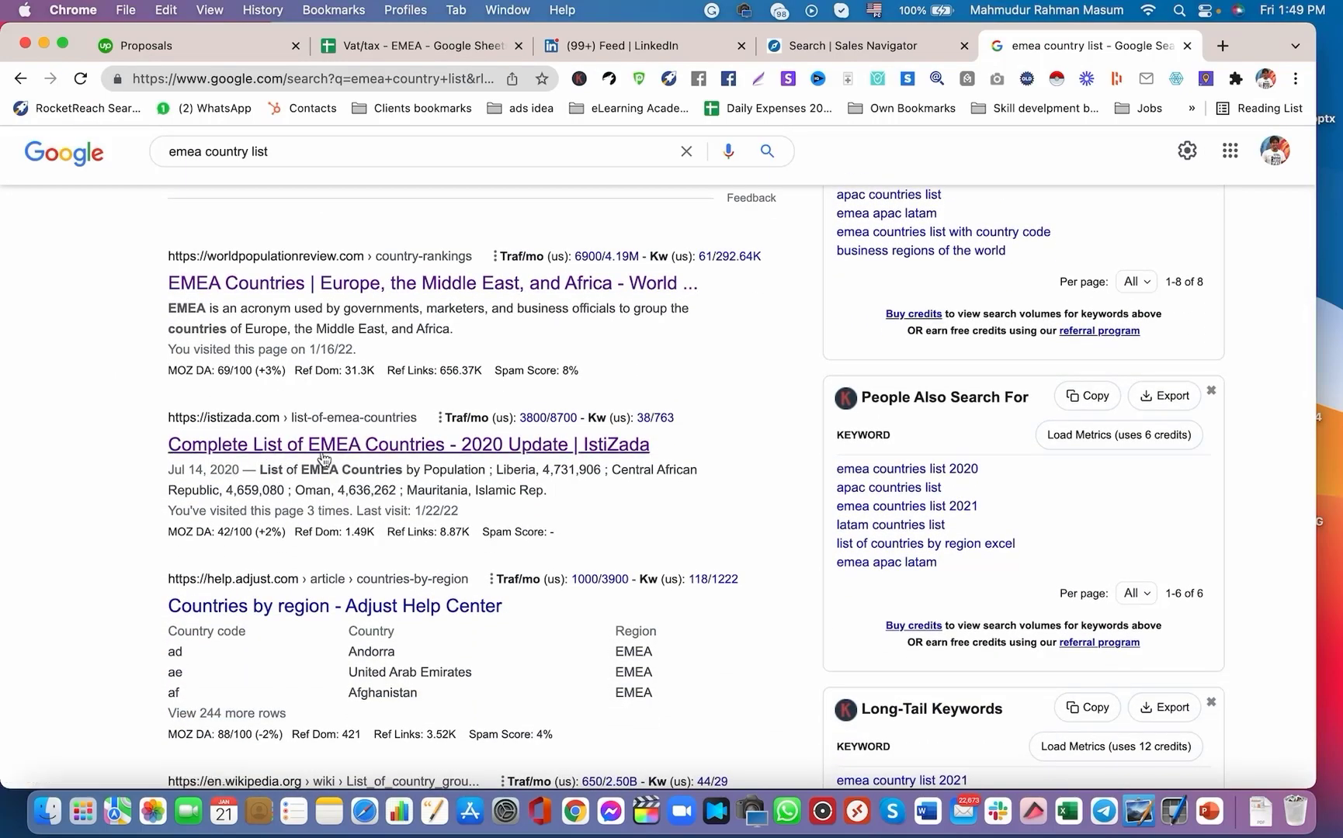
{"action": "left_click", "coordinate": [323, 457]}
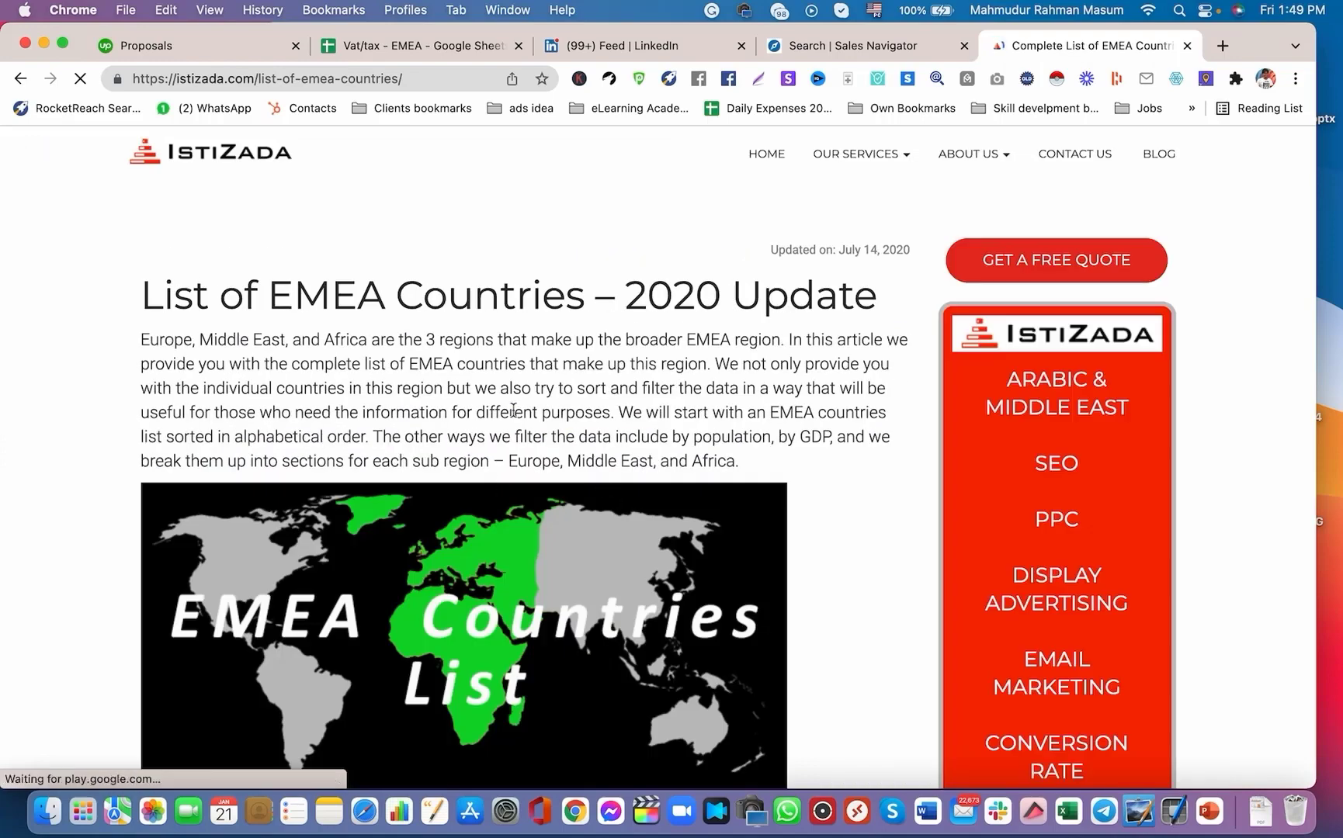
{"action": "scroll", "coordinate": [513, 410], "scroll_direction": "down", "scroll_amount": 2}
{"action": "scroll", "coordinate": [513, 410], "scroll_direction": "down", "scroll_amount": 15}
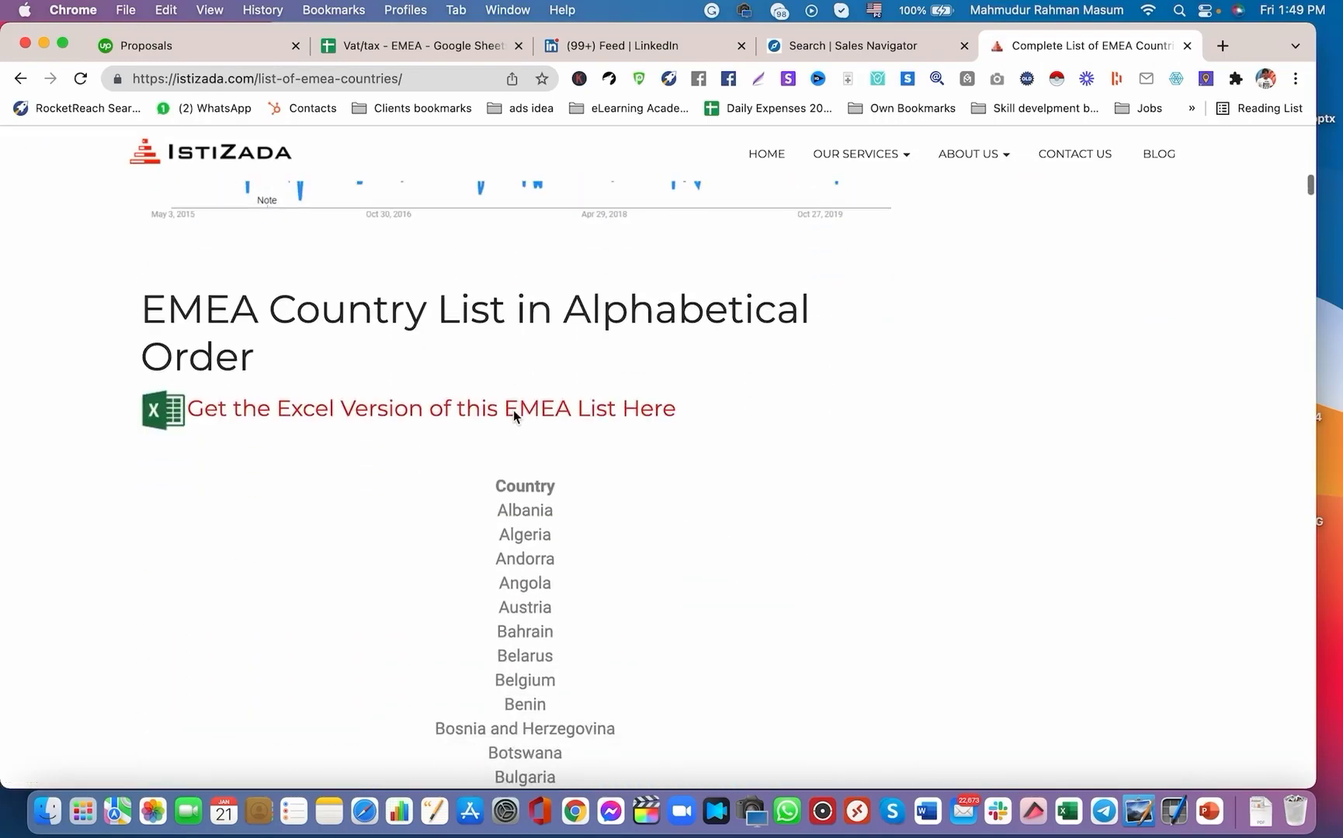
{"action": "left_click_drag", "start_coordinate": [498, 353], "coordinate": [543, 359]}
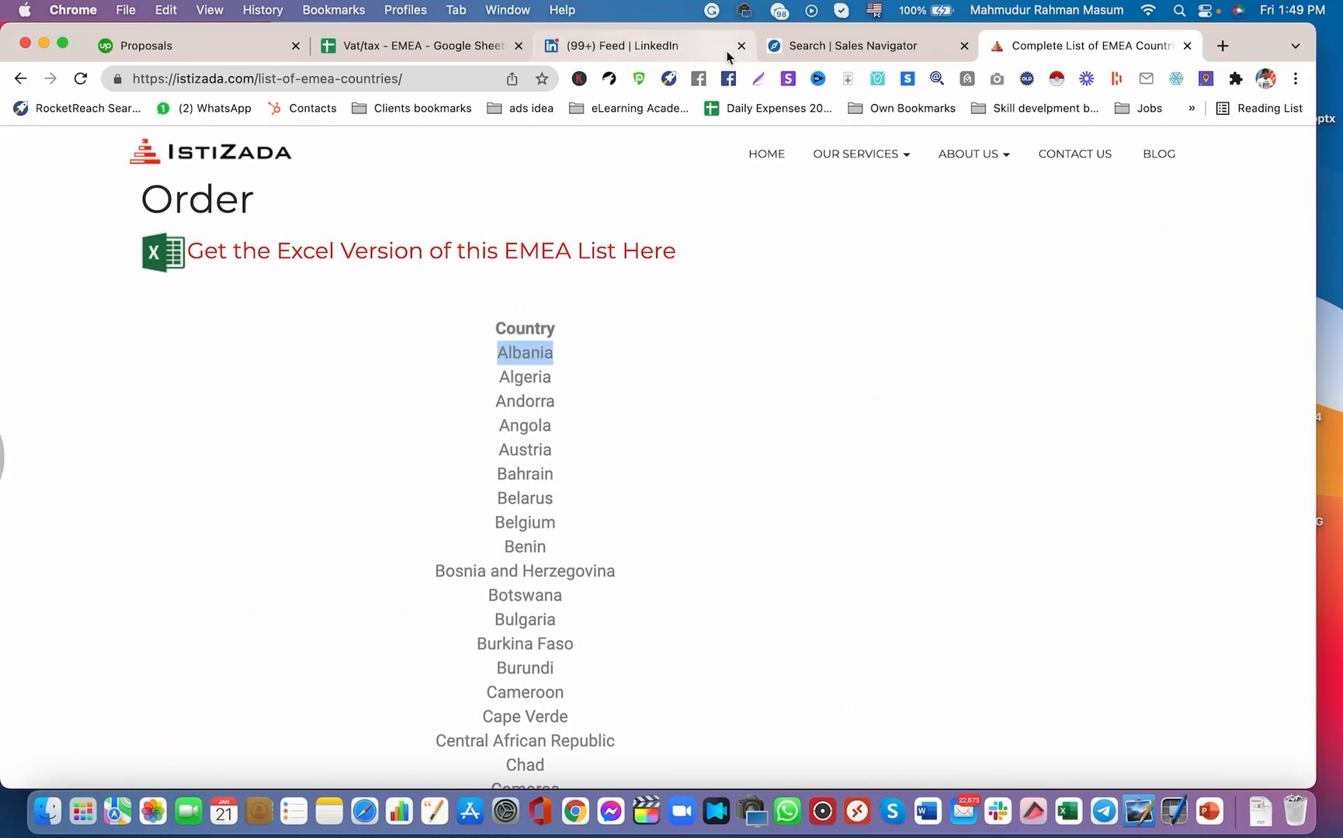
Remove the EMEA region from the Geography filter of the Sales Navigator lead search.
{"action": "left_click", "coordinate": [773, 45]}
{"action": "scroll", "coordinate": [369, 357], "scroll_direction": "down", "scroll_amount": 3}
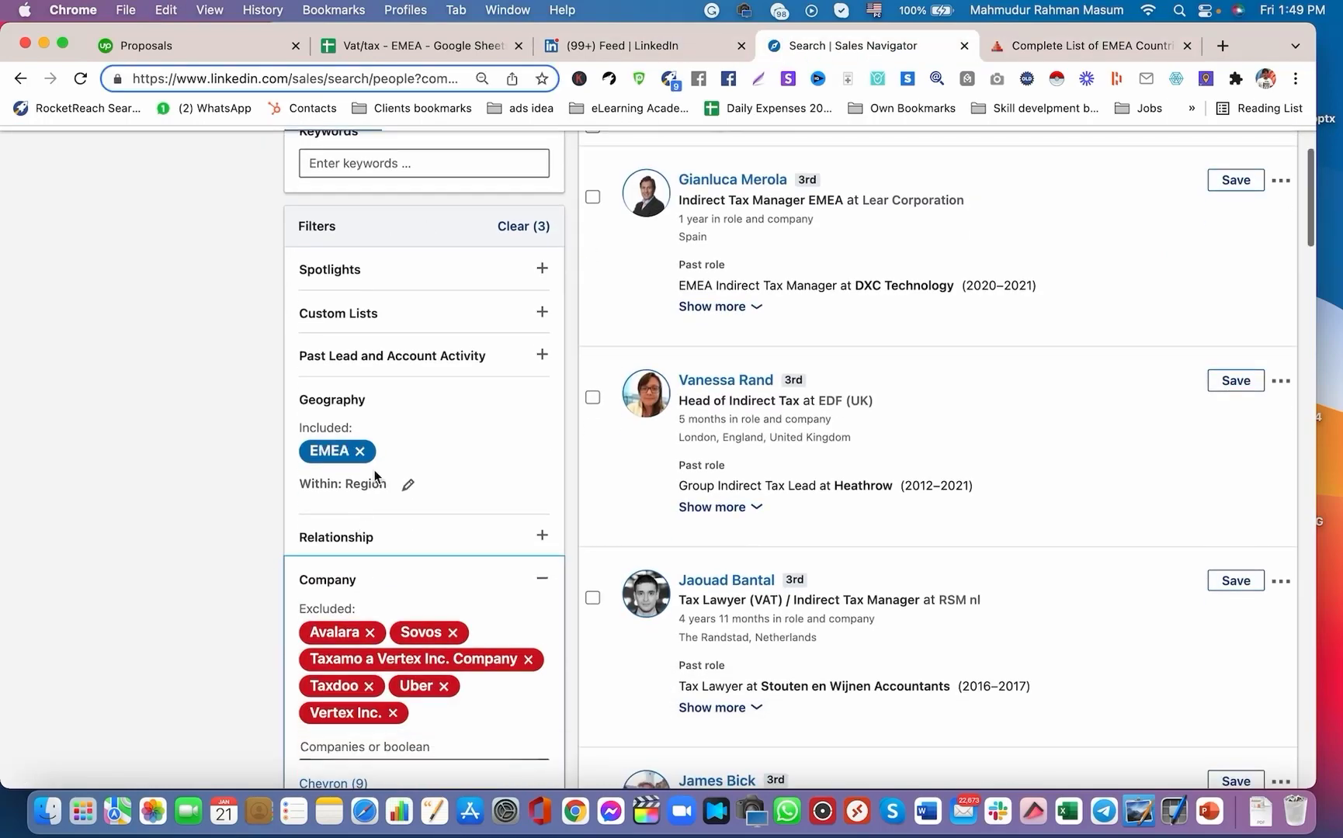
{"action": "left_click", "coordinate": [361, 452]}
Add Albania as an included region in the Geography filter.
{"action": "scroll", "coordinate": [331, 501], "scroll_direction": "down", "scroll_amount": 3}
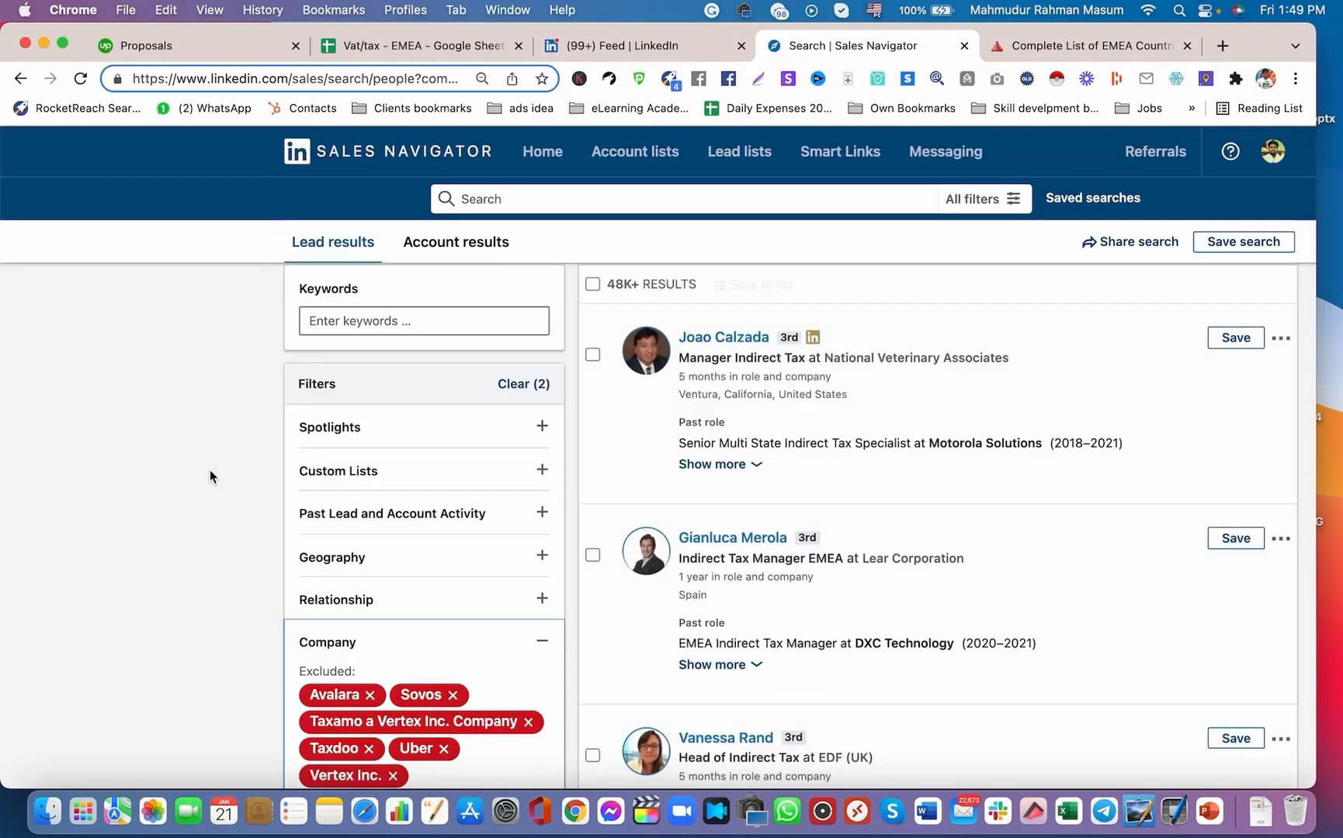
{"action": "scroll", "coordinate": [209, 471], "scroll_direction": "down", "scroll_amount": 2}
{"action": "scroll", "coordinate": [210, 472], "scroll_direction": "down", "scroll_amount": 3}
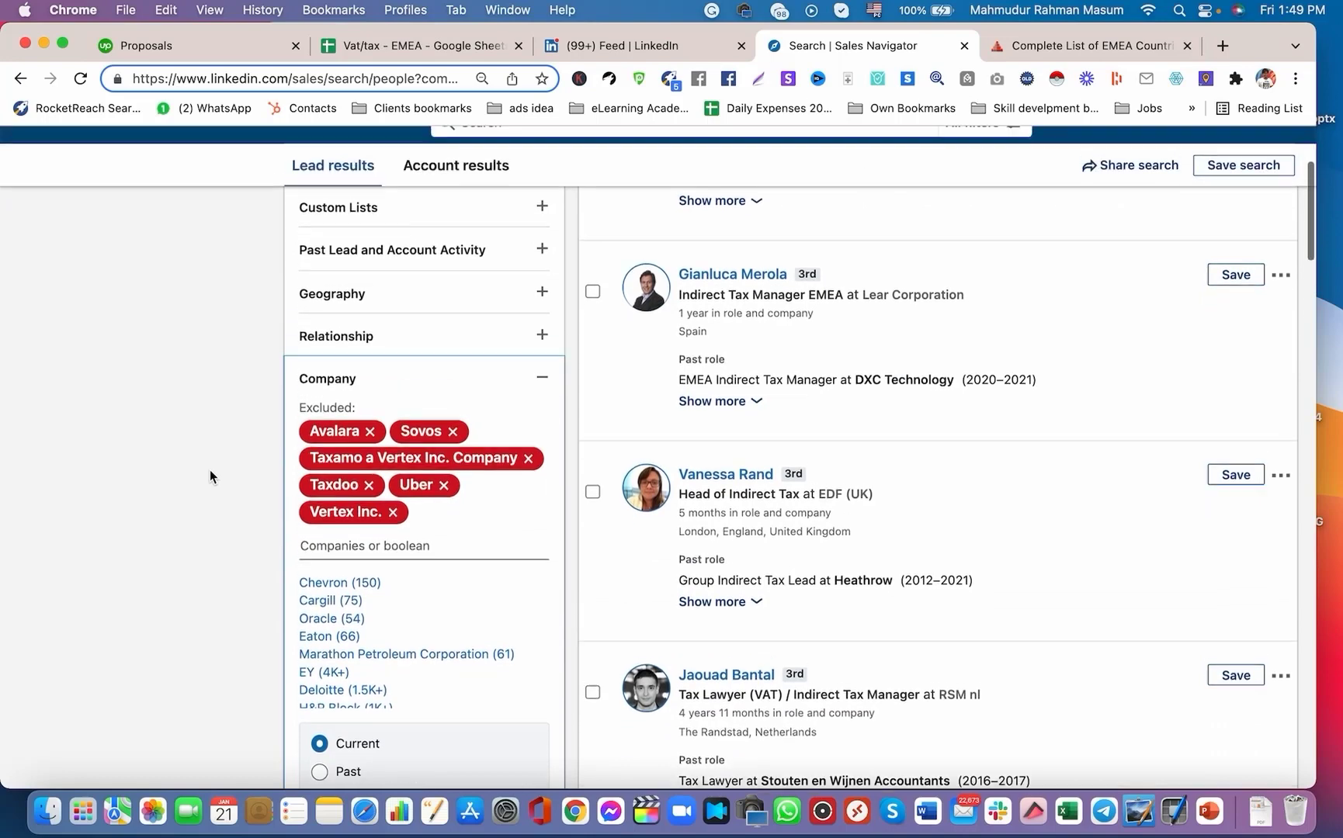
{"action": "left_click", "coordinate": [339, 375]}
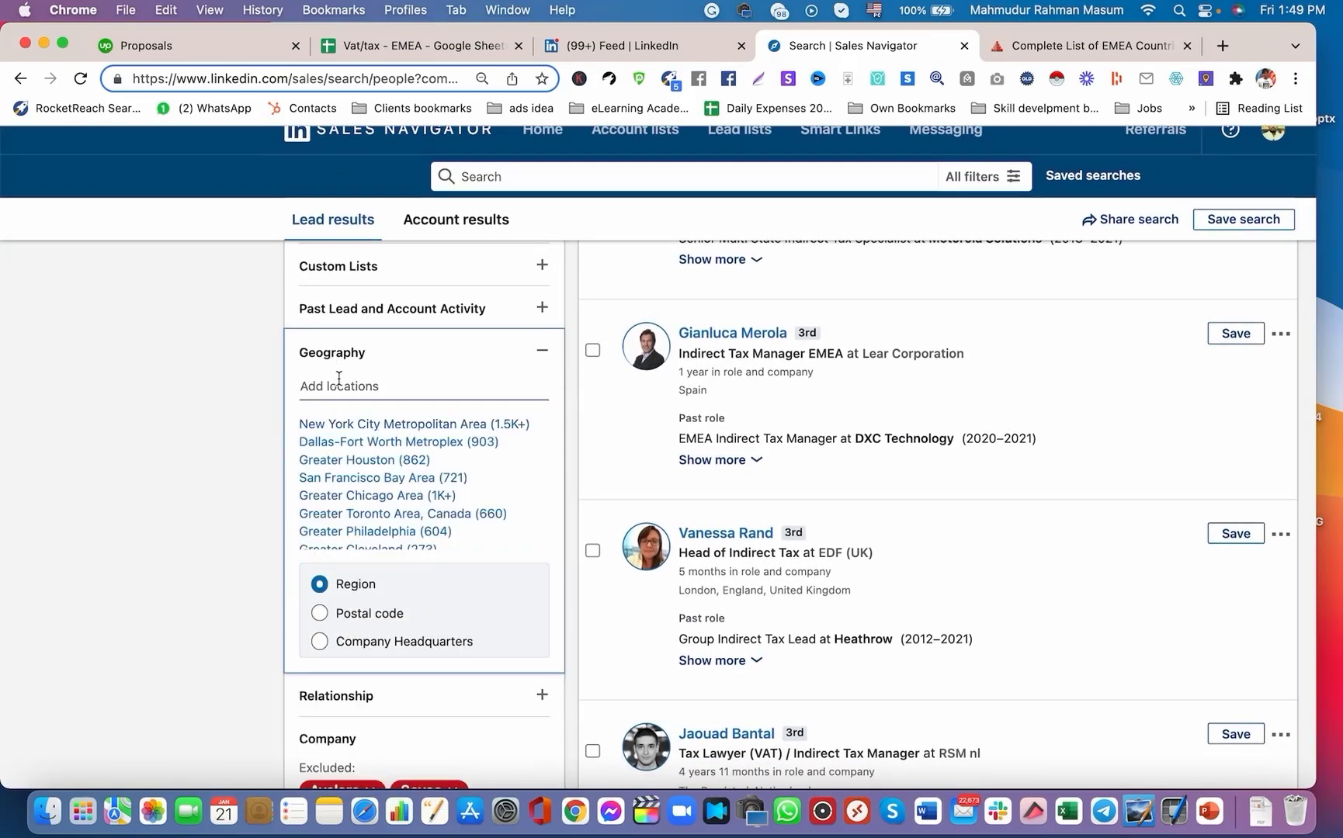
{"action": "type", "text": "Albania"}
{"action": "left_click", "coordinate": [318, 427]}
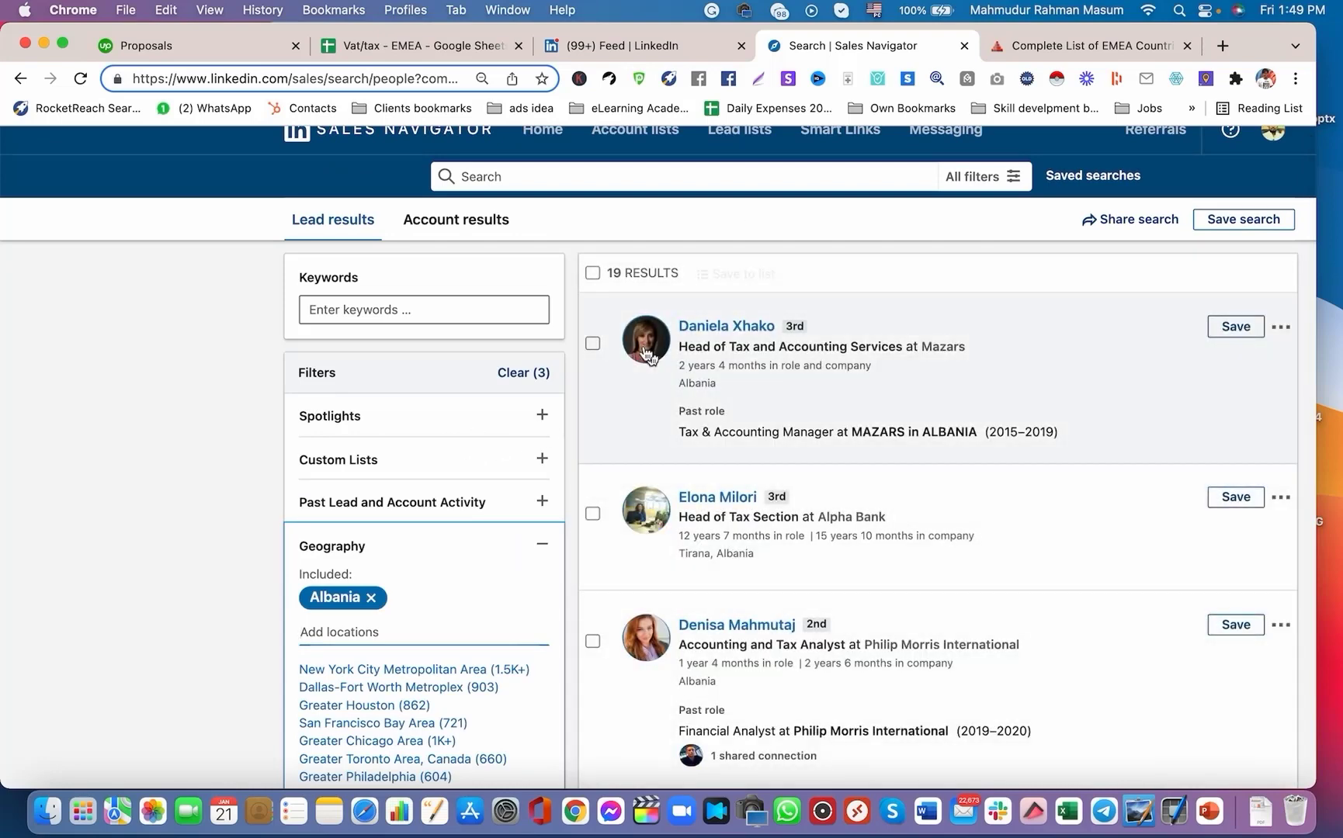
Copy Algeria from the IstiZada country list and add it to the Sales Navigator Geography filter.
{"action": "left_click", "coordinate": [1029, 47]}
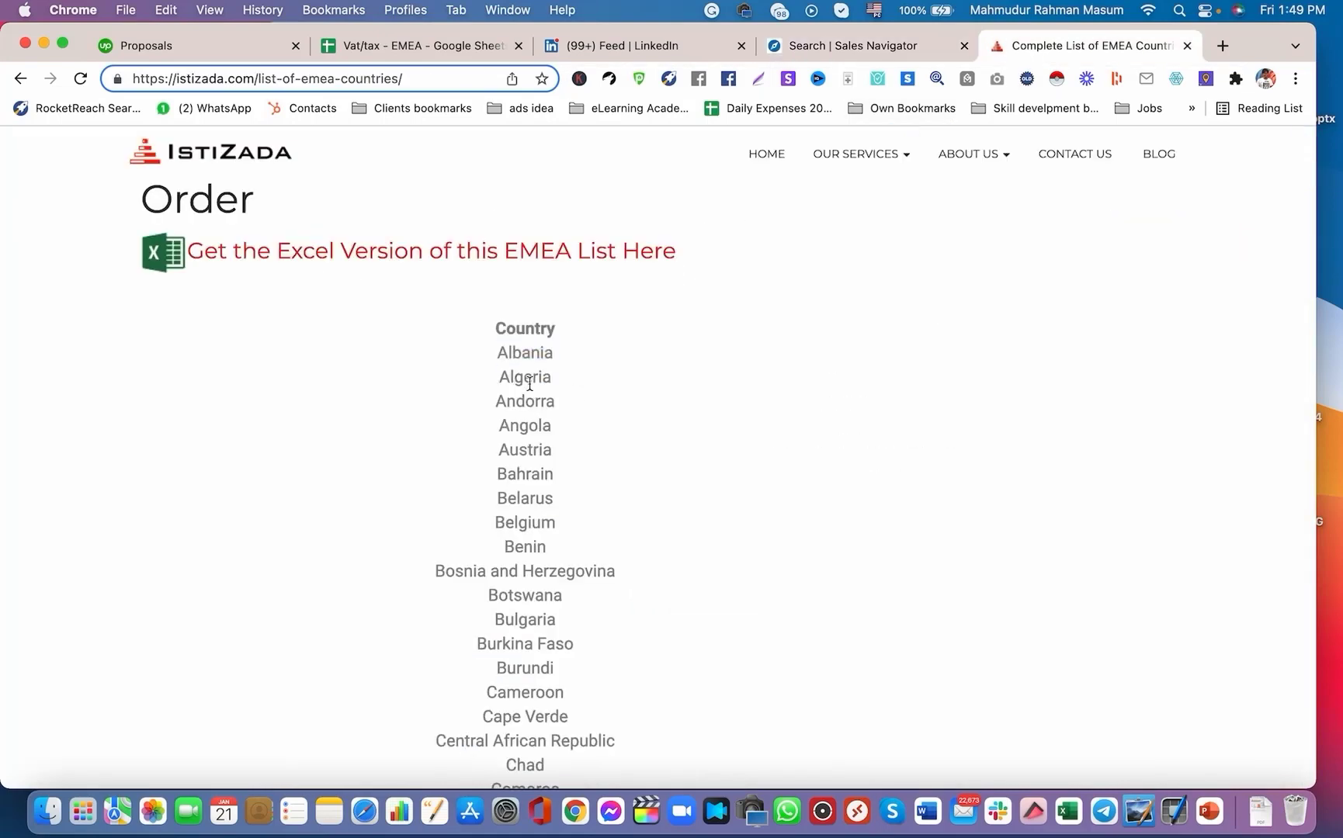
{"action": "double_click", "coordinate": [525, 378]}
{"action": "key", "text": "super+c"}
{"action": "left_click", "coordinate": [784, 48]}
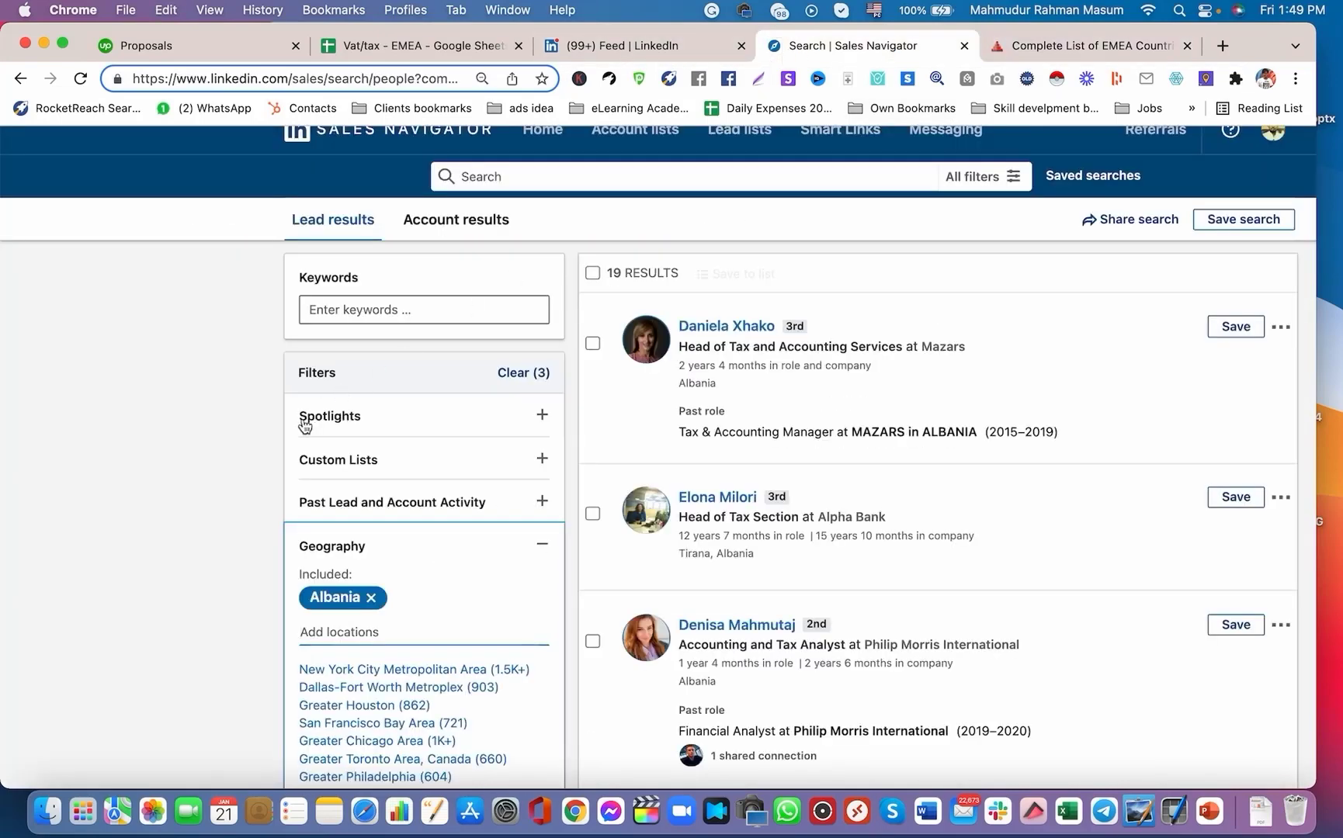
{"action": "key", "text": "super+v"}
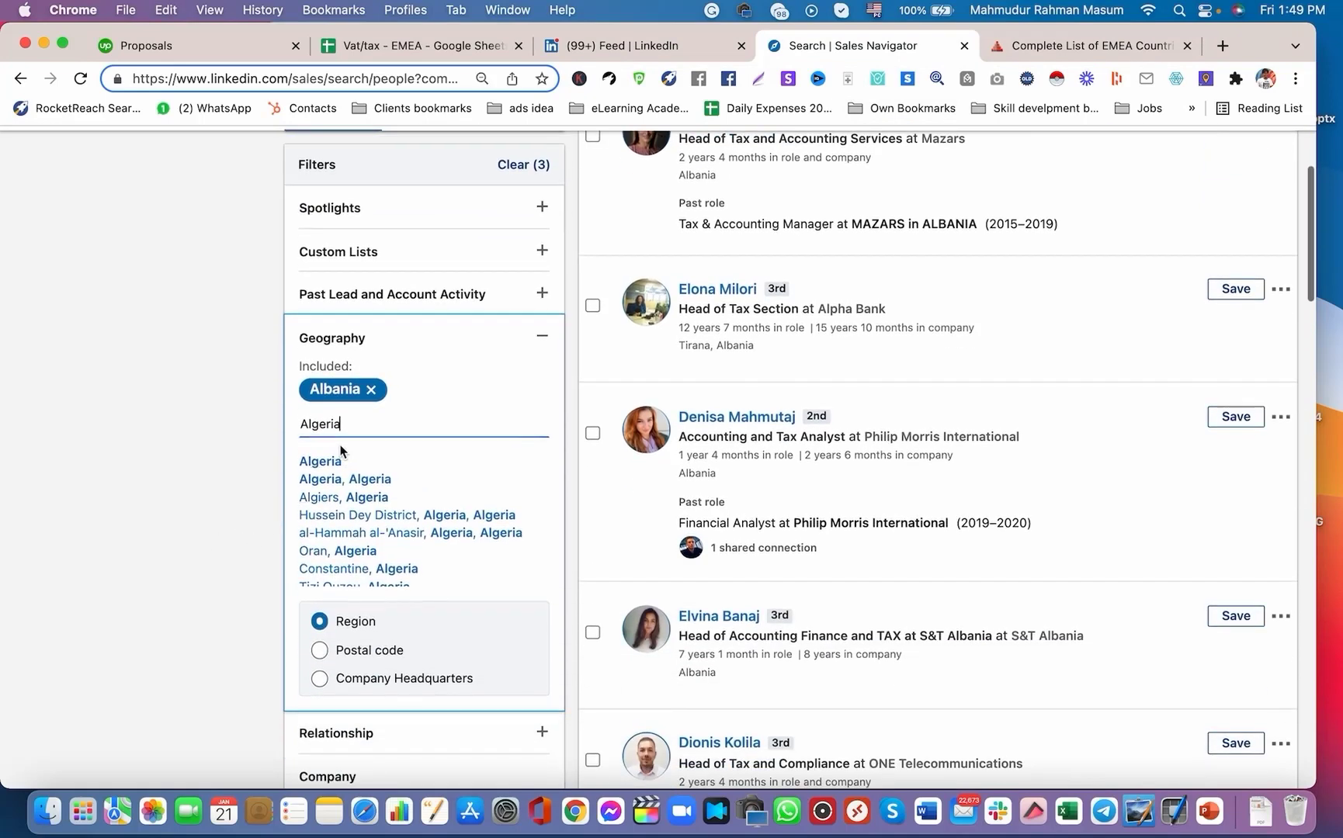
{"action": "left_click", "coordinate": [322, 459]}
{"action": "scroll", "coordinate": [557, 439], "scroll_direction": "up", "scroll_amount": 3}
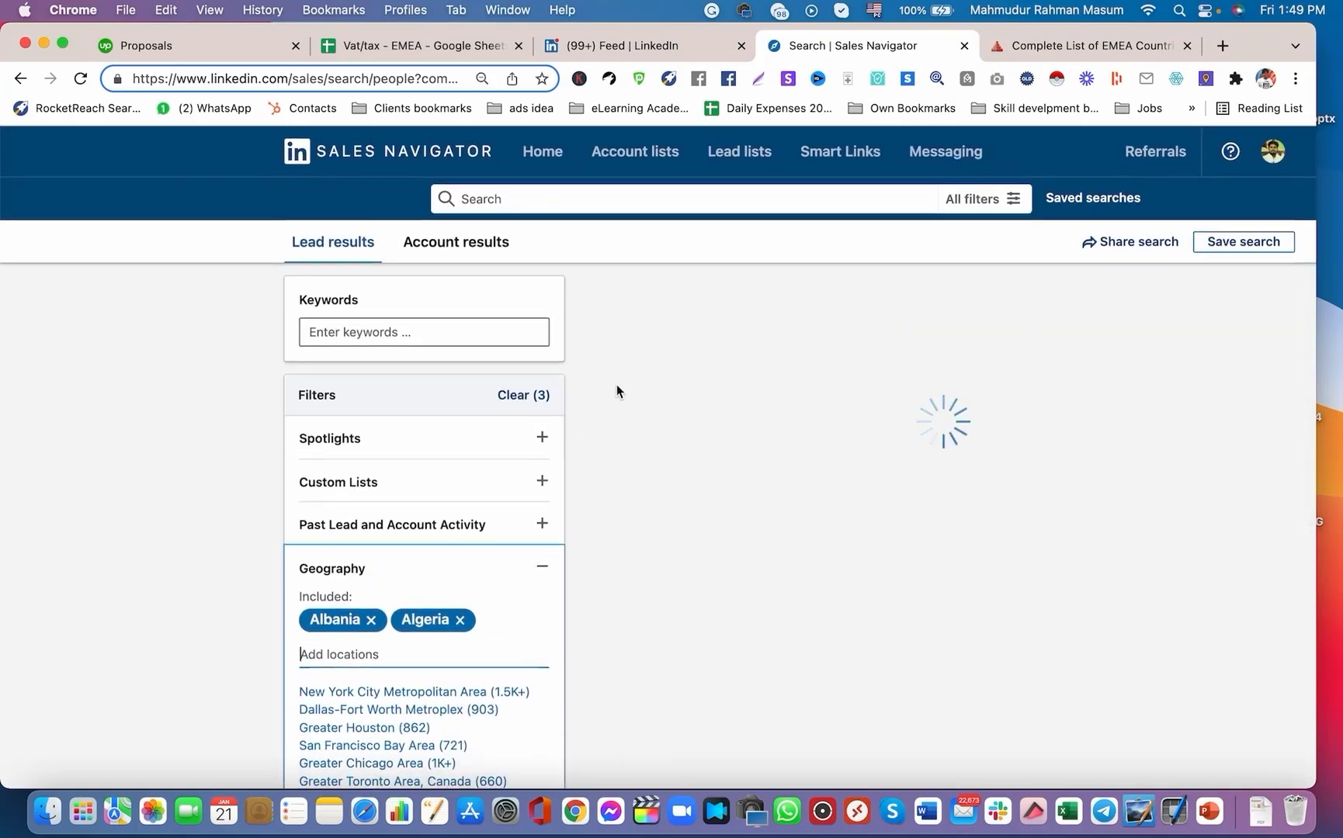
Copy Belgium from the IstiZada country list and include it in the Sales Navigator Geography filter.
{"action": "left_click", "coordinate": [1043, 54]}
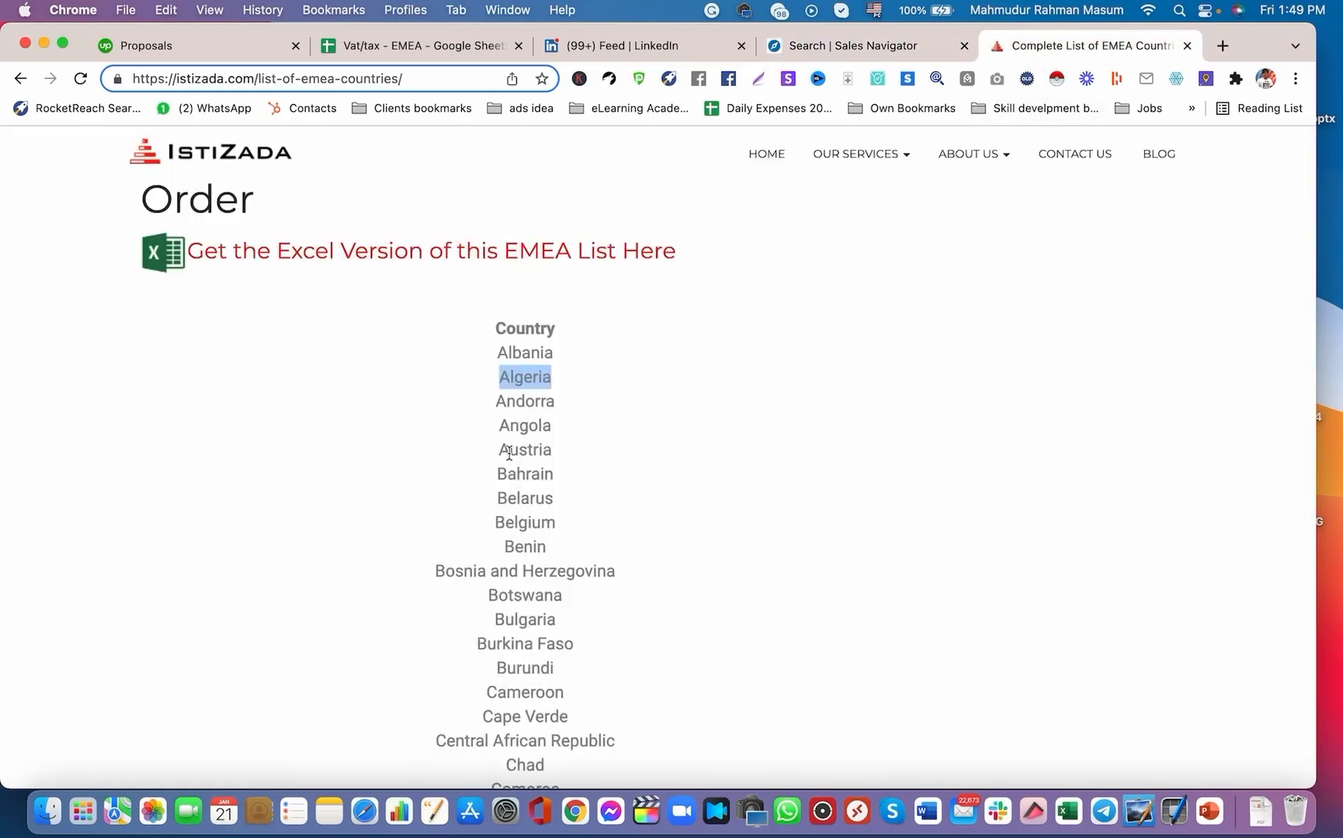
{"action": "double_click", "coordinate": [515, 518]}
{"action": "key", "text": "super+c"}
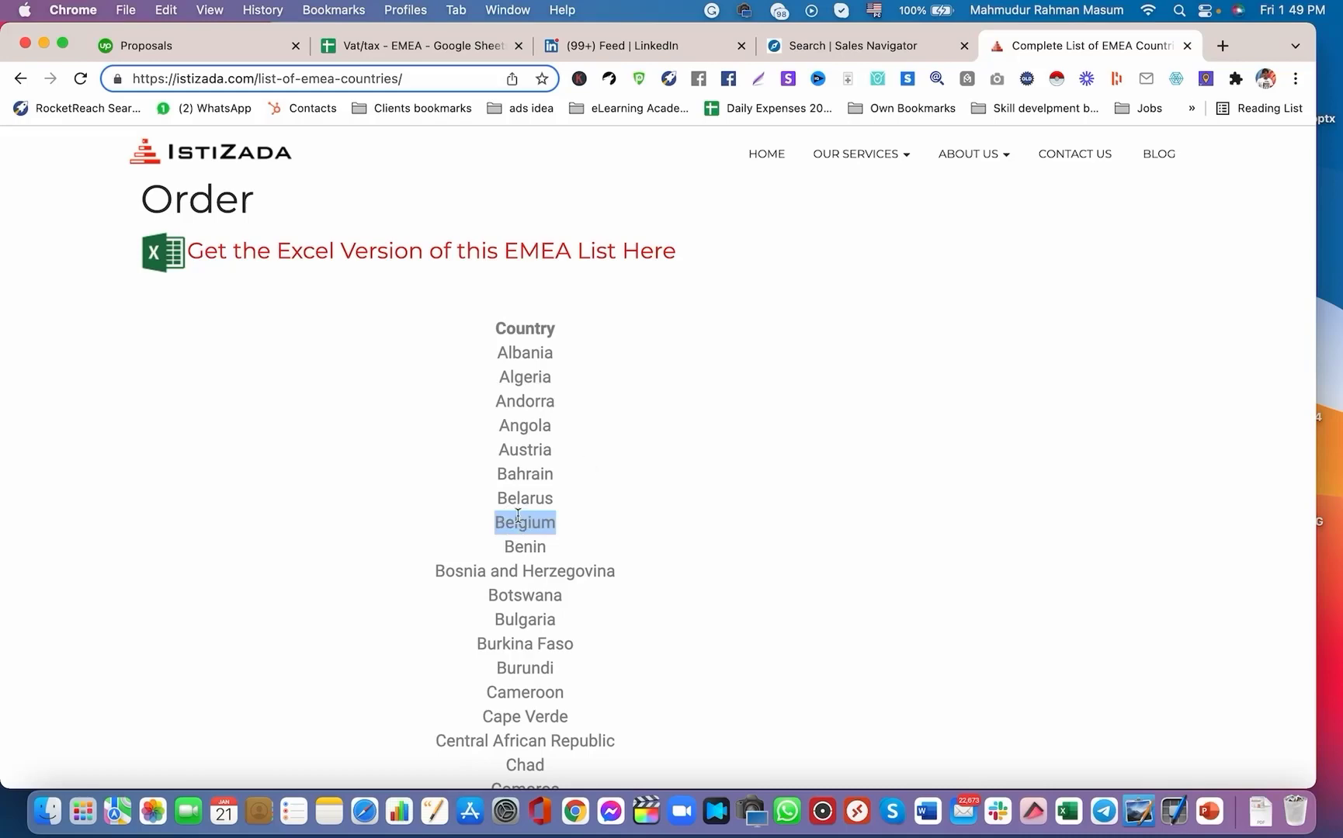
{"action": "left_click", "coordinate": [834, 32]}
{"action": "scroll", "coordinate": [271, 509], "scroll_direction": "down", "scroll_amount": 1}
{"action": "key", "text": "super+v"}
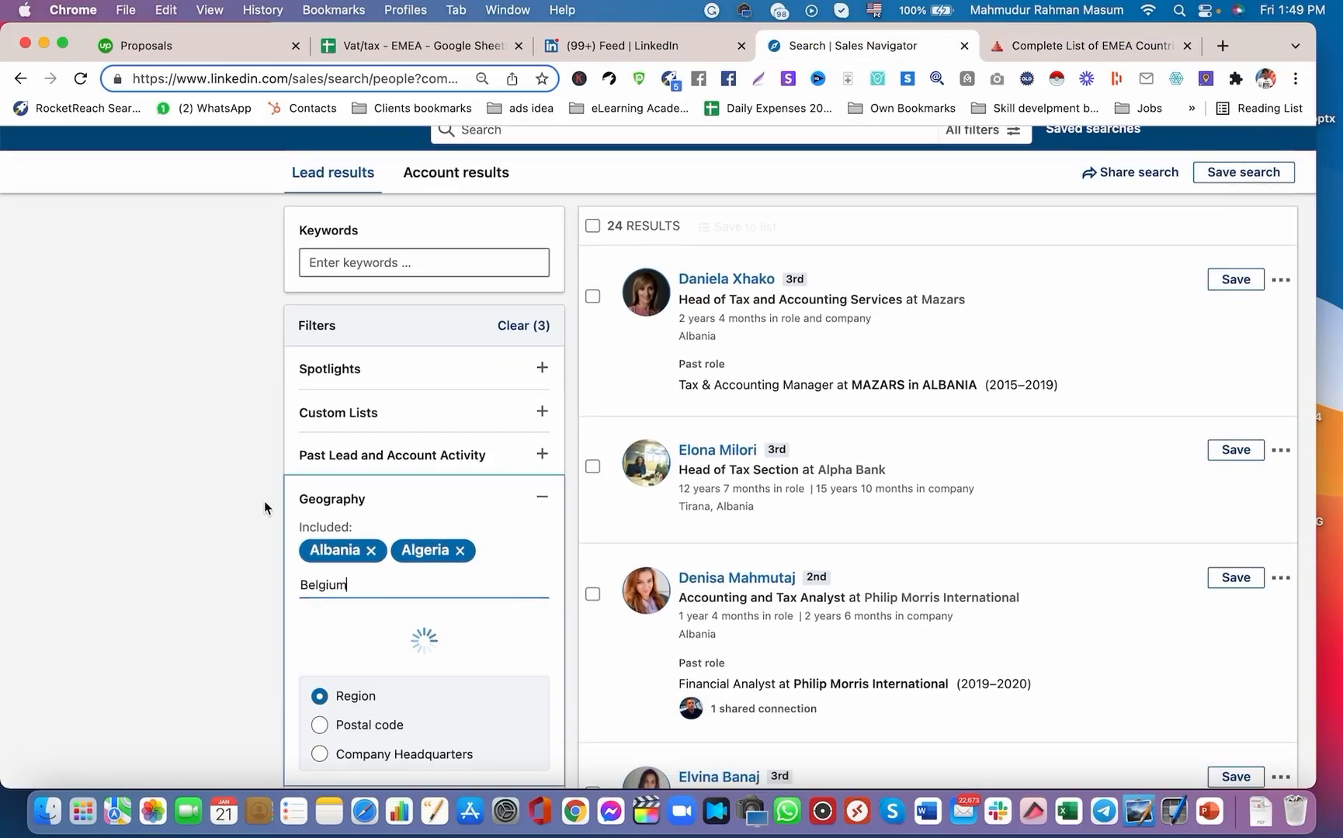
{"action": "left_click", "coordinate": [318, 621]}
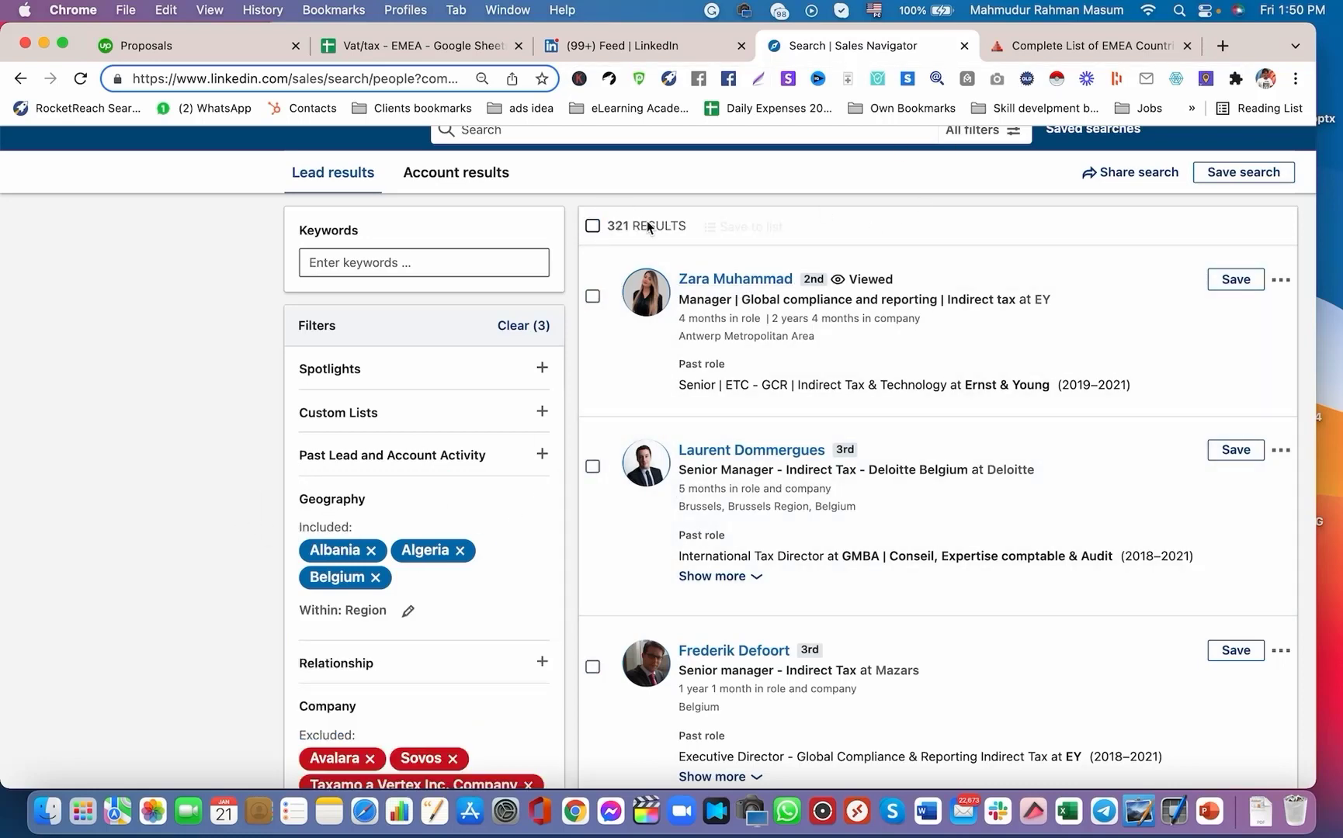
Try selecting and deselecting all leads, and review the filtered results alongside the Geography, Company and Title filters.
{"action": "left_click", "coordinate": [596, 227]}
{"action": "left_click", "coordinate": [594, 226]}
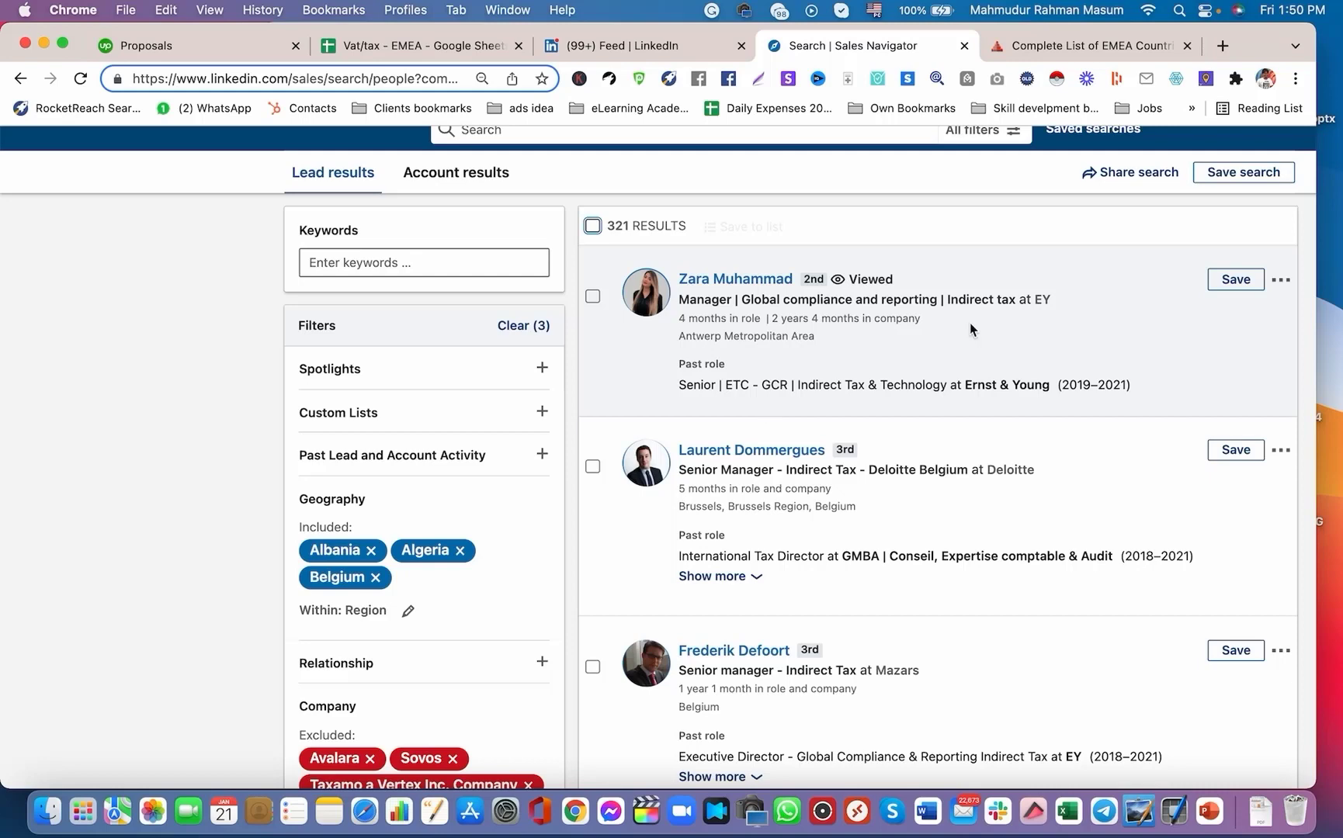
{"action": "scroll", "coordinate": [853, 386], "scroll_direction": "down", "scroll_amount": 3}
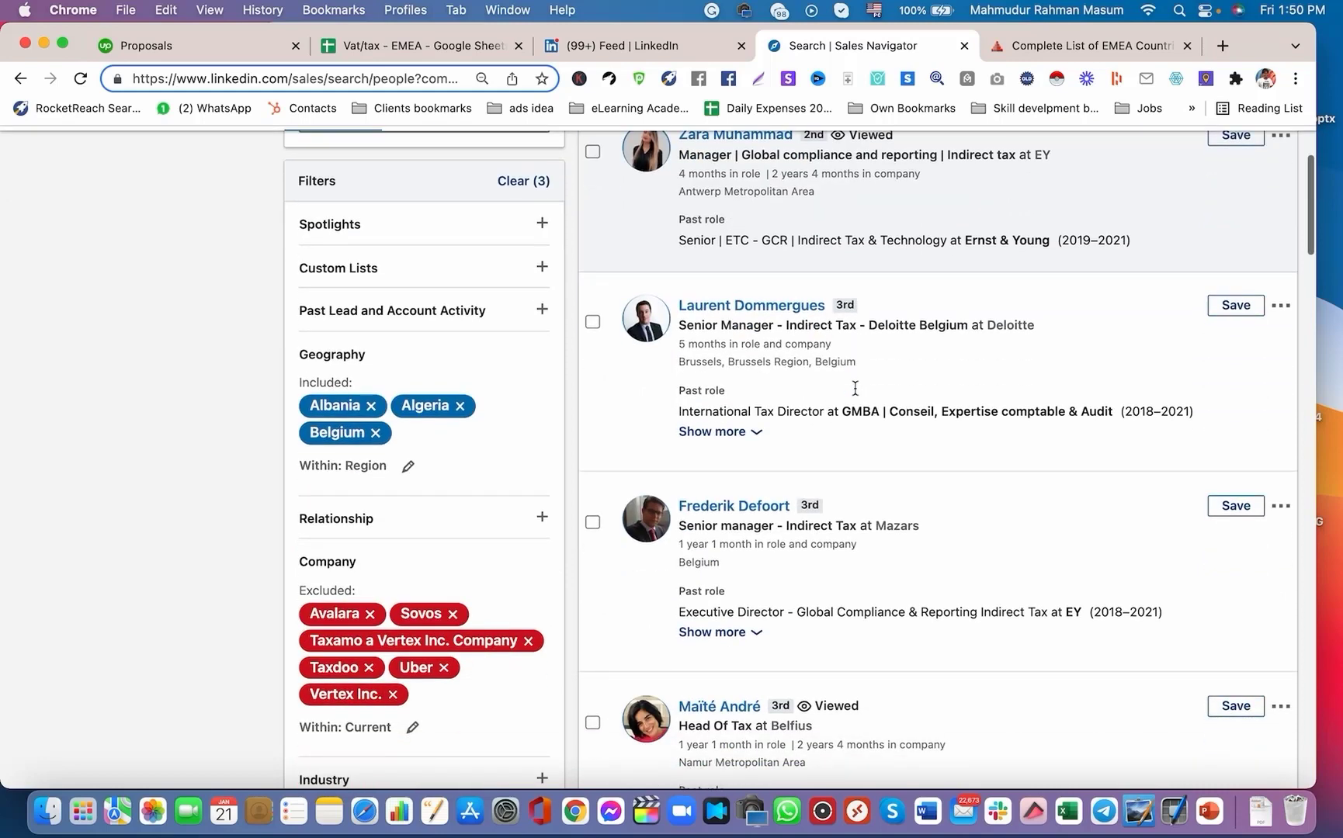
{"action": "scroll", "coordinate": [853, 386], "scroll_direction": "down", "scroll_amount": 6}
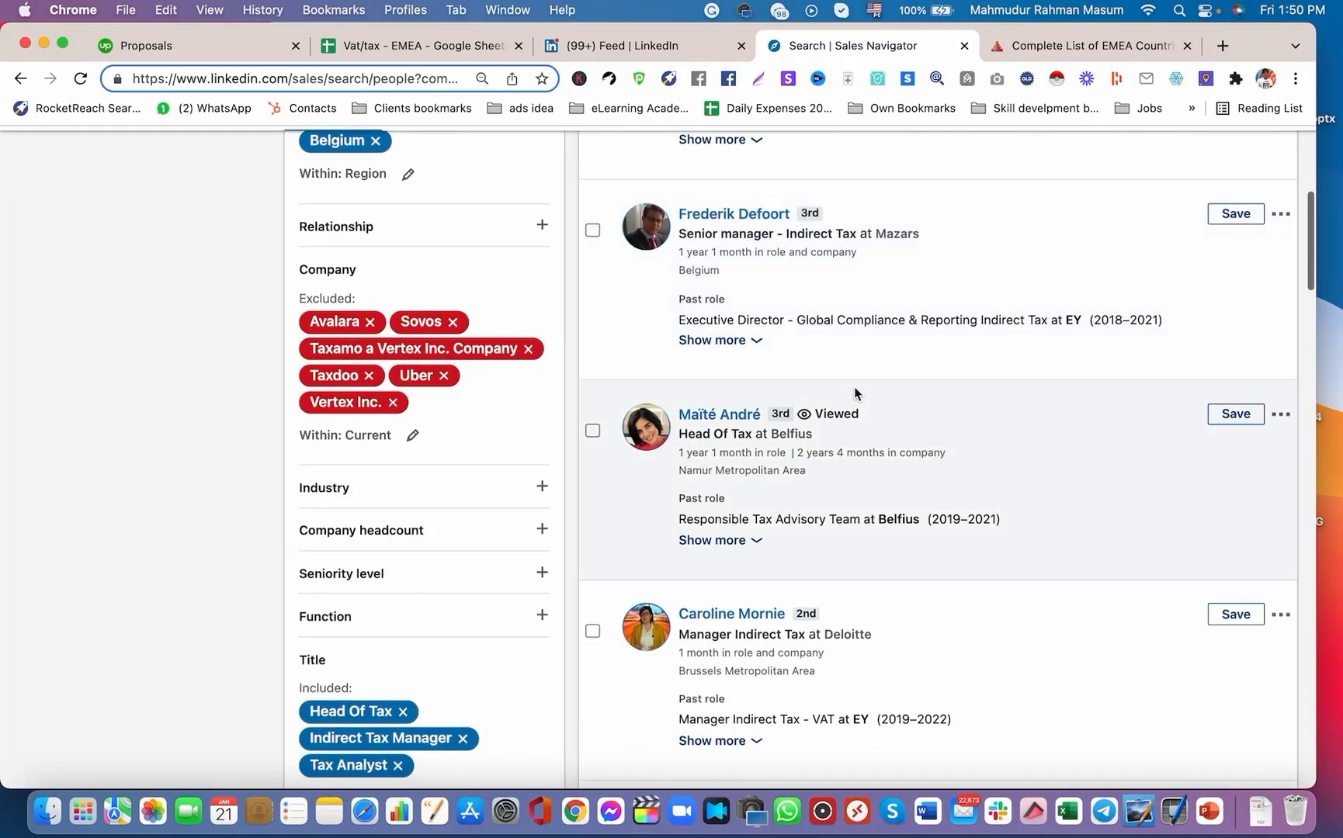
{"action": "scroll", "coordinate": [853, 385], "scroll_direction": "down", "scroll_amount": 10}
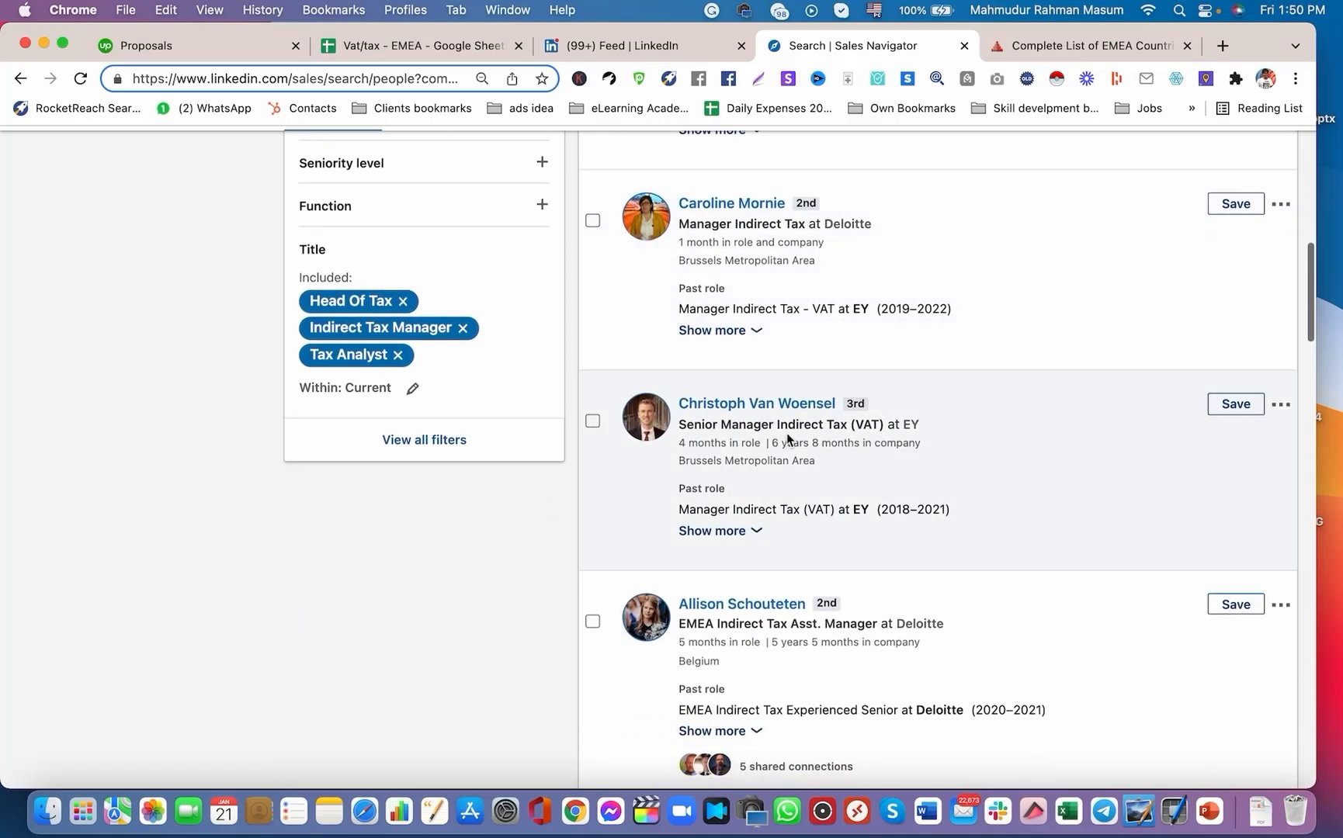
{"action": "scroll", "coordinate": [787, 439], "scroll_direction": "down", "scroll_amount": 4}
{"action": "scroll", "coordinate": [787, 435], "scroll_direction": "up", "scroll_amount": 20}
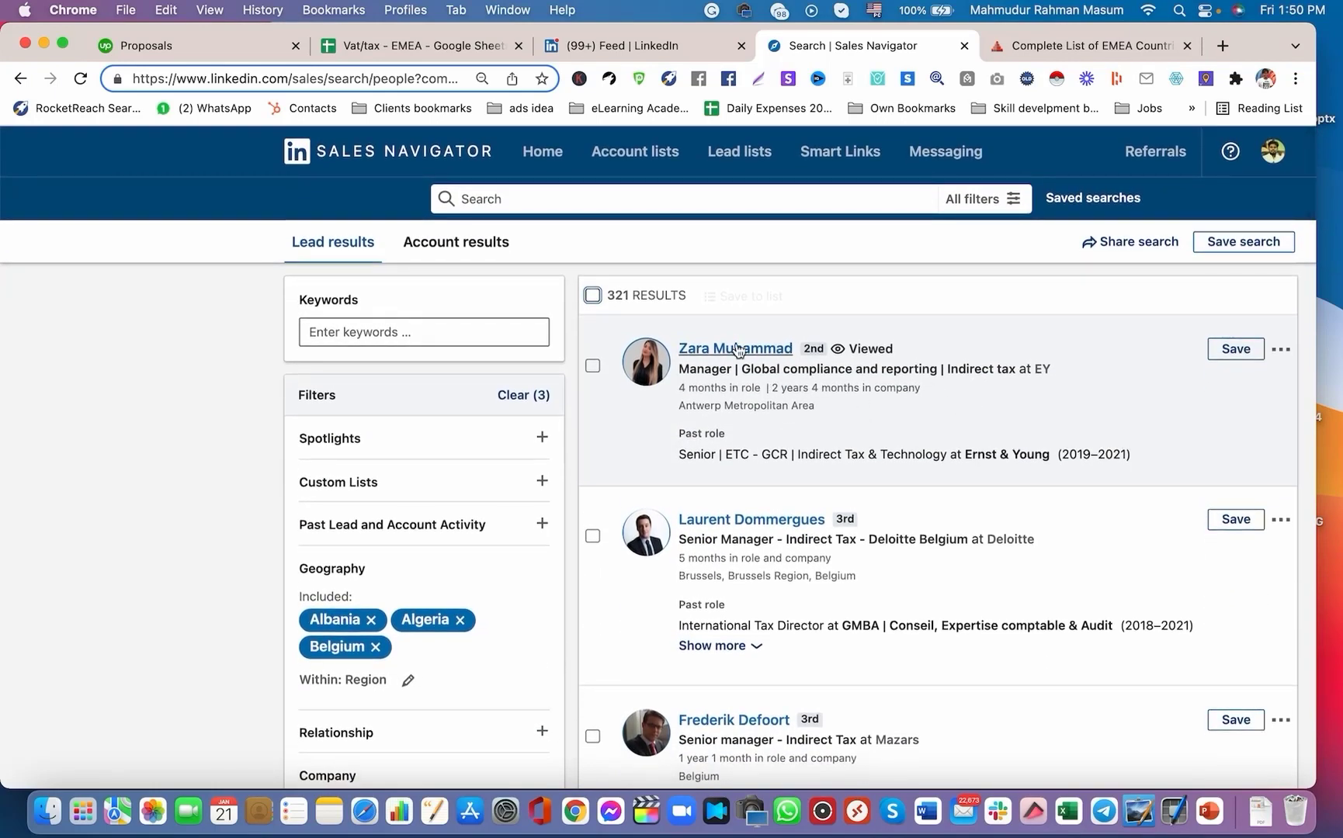
Open the first lead's Sales Navigator profile in a new browser tab and view it.
{"action": "right_click", "coordinate": [721, 354]}
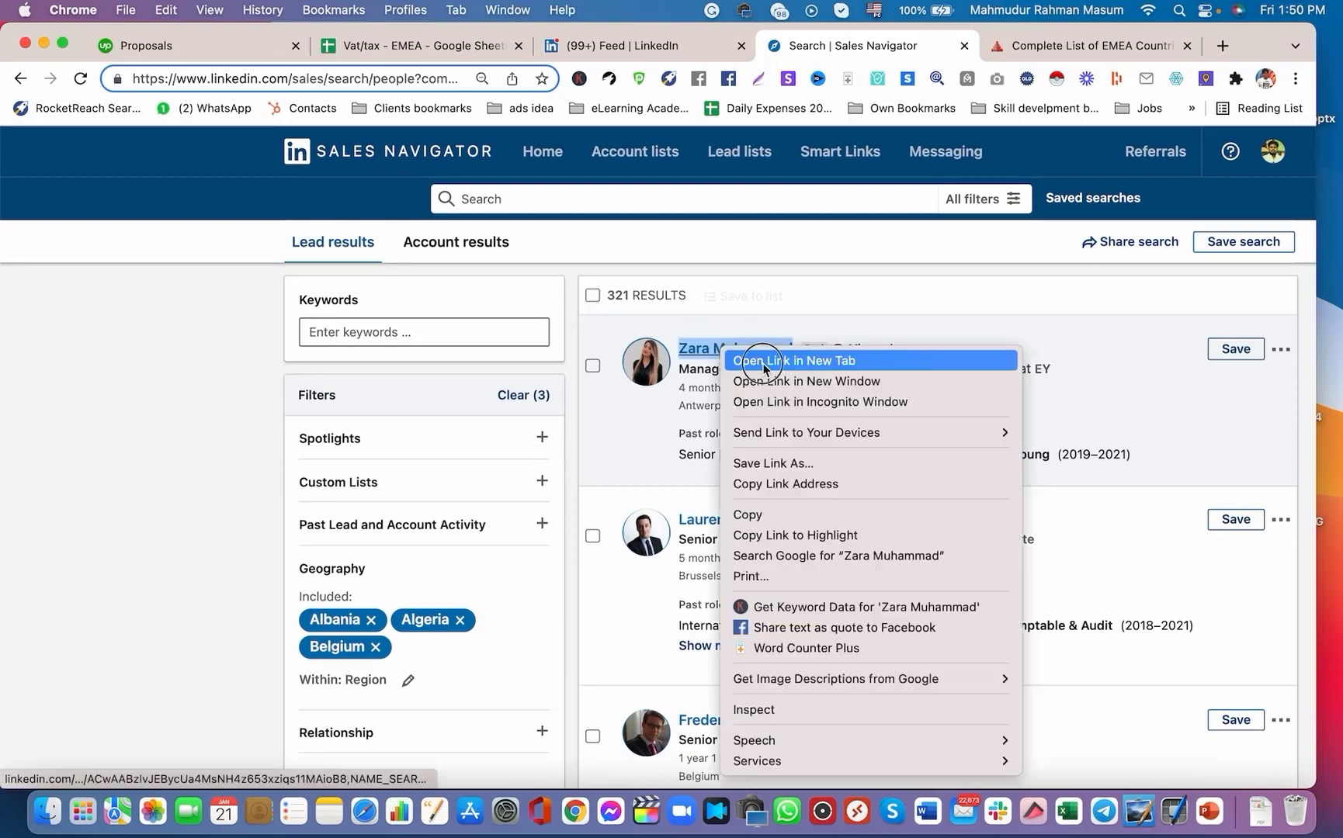
{"action": "left_click", "coordinate": [763, 362]}
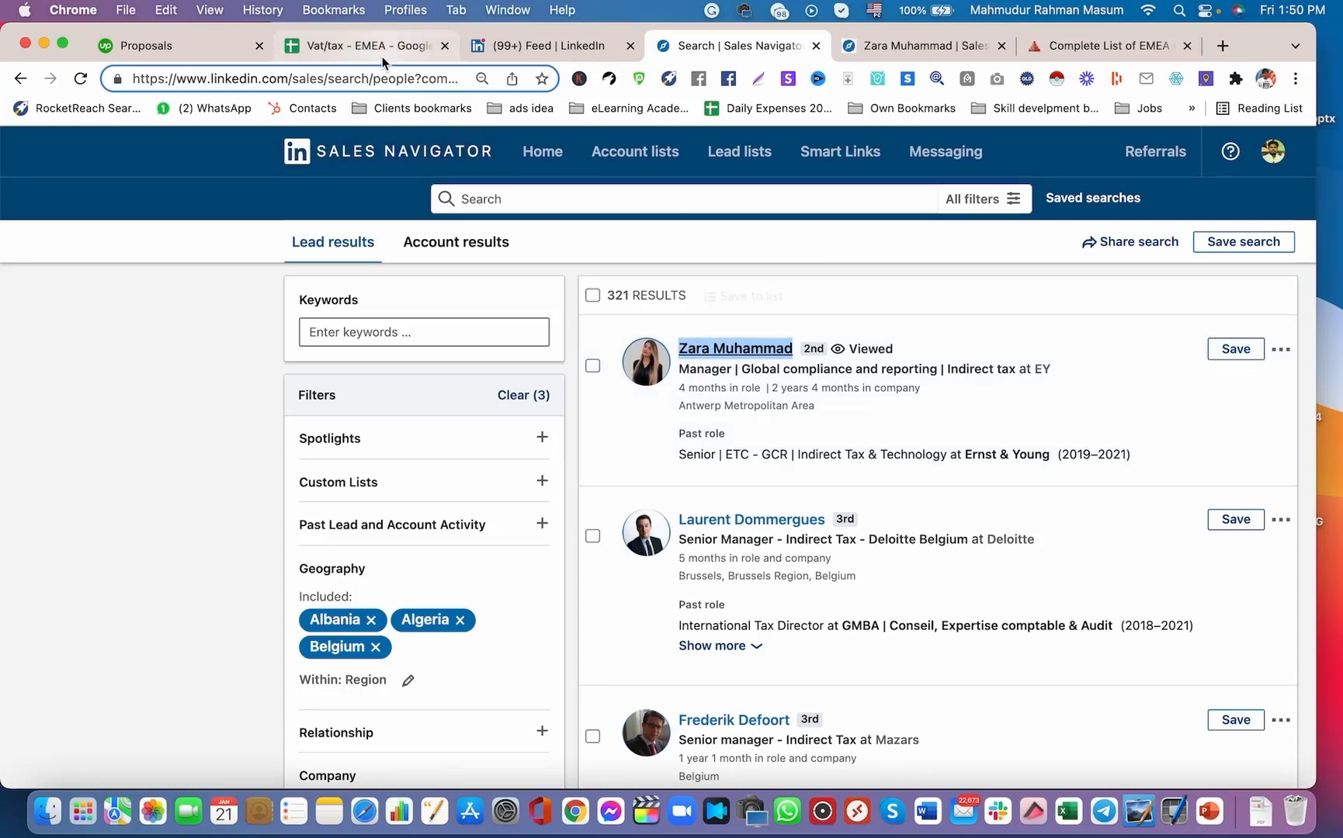
{"action": "left_click", "coordinate": [381, 51]}
{"action": "left_click", "coordinate": [741, 46]}
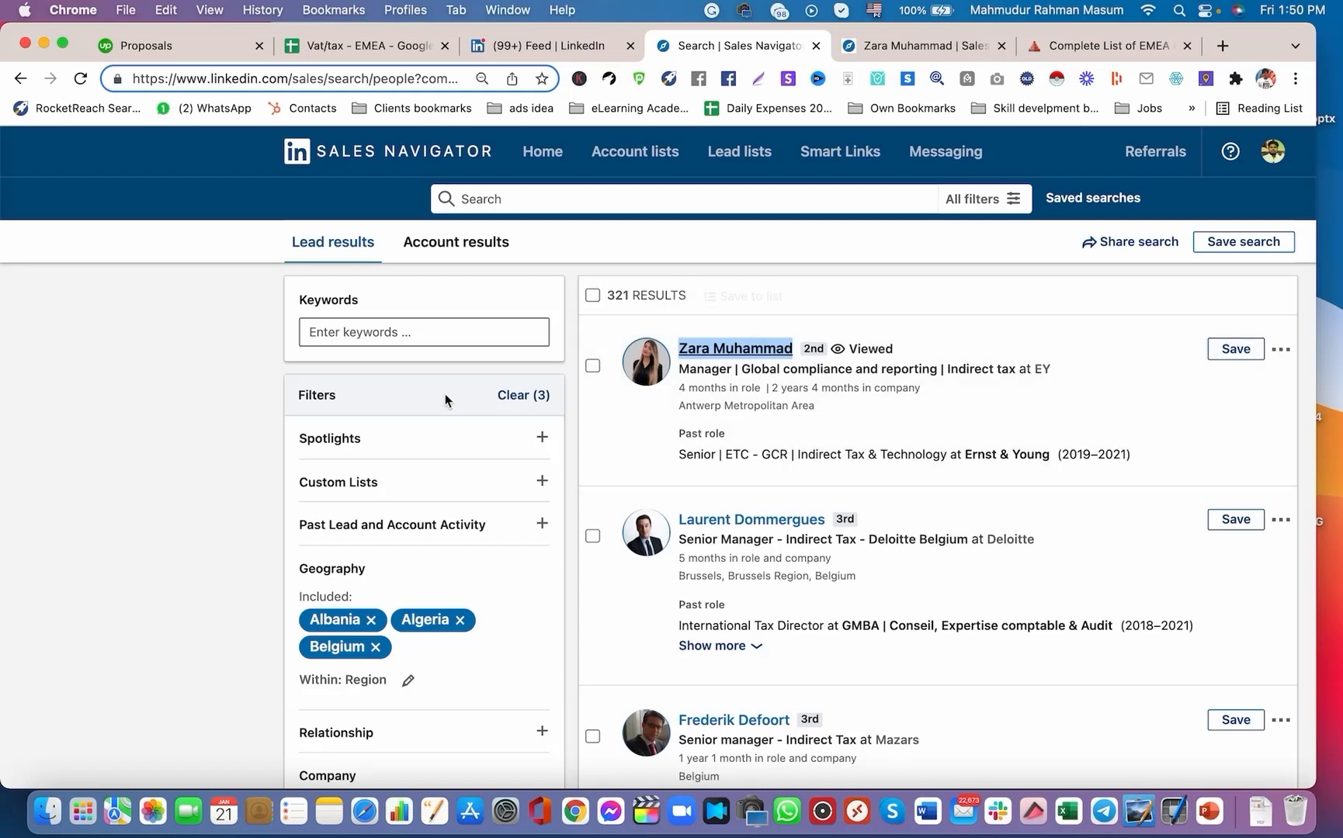
{"action": "left_click", "coordinate": [306, 334]}
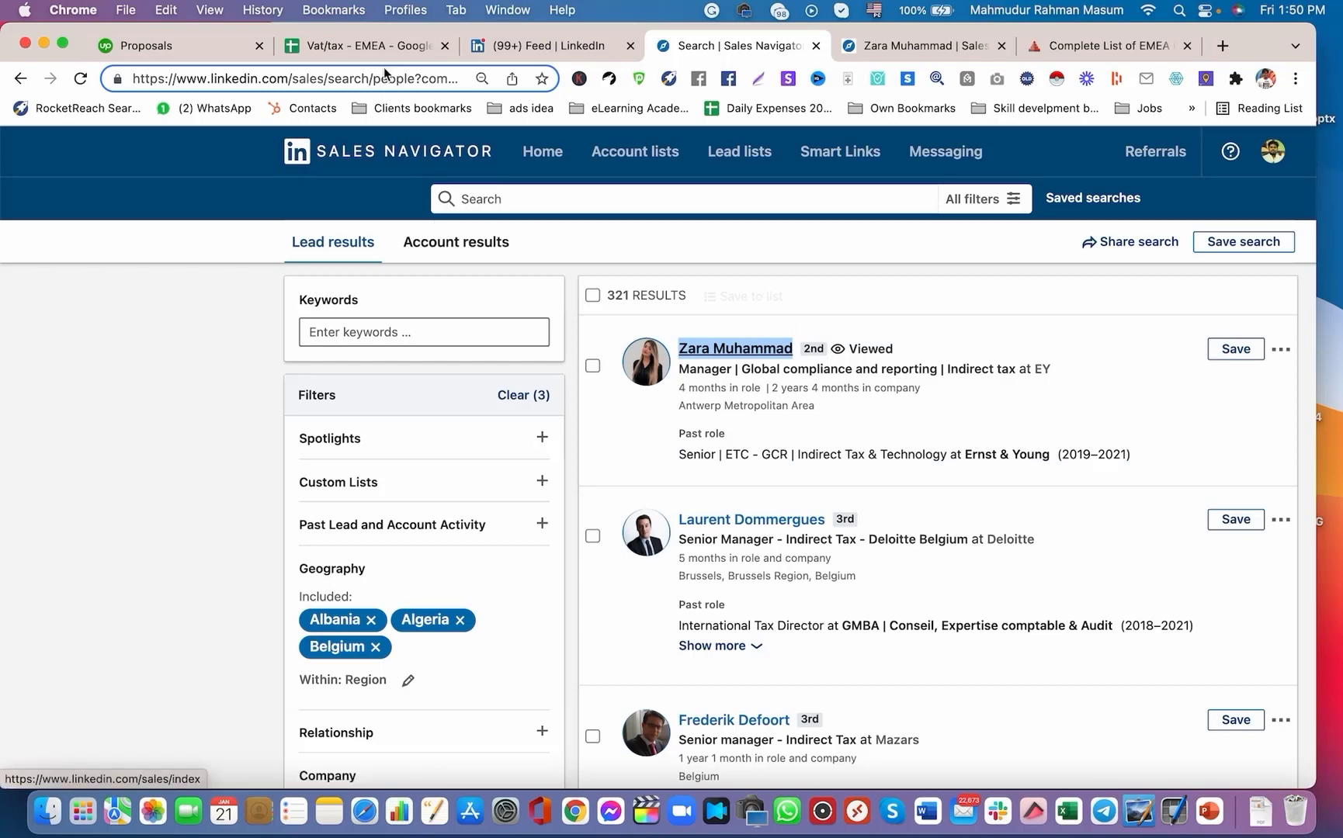
{"action": "left_click", "coordinate": [884, 49]}
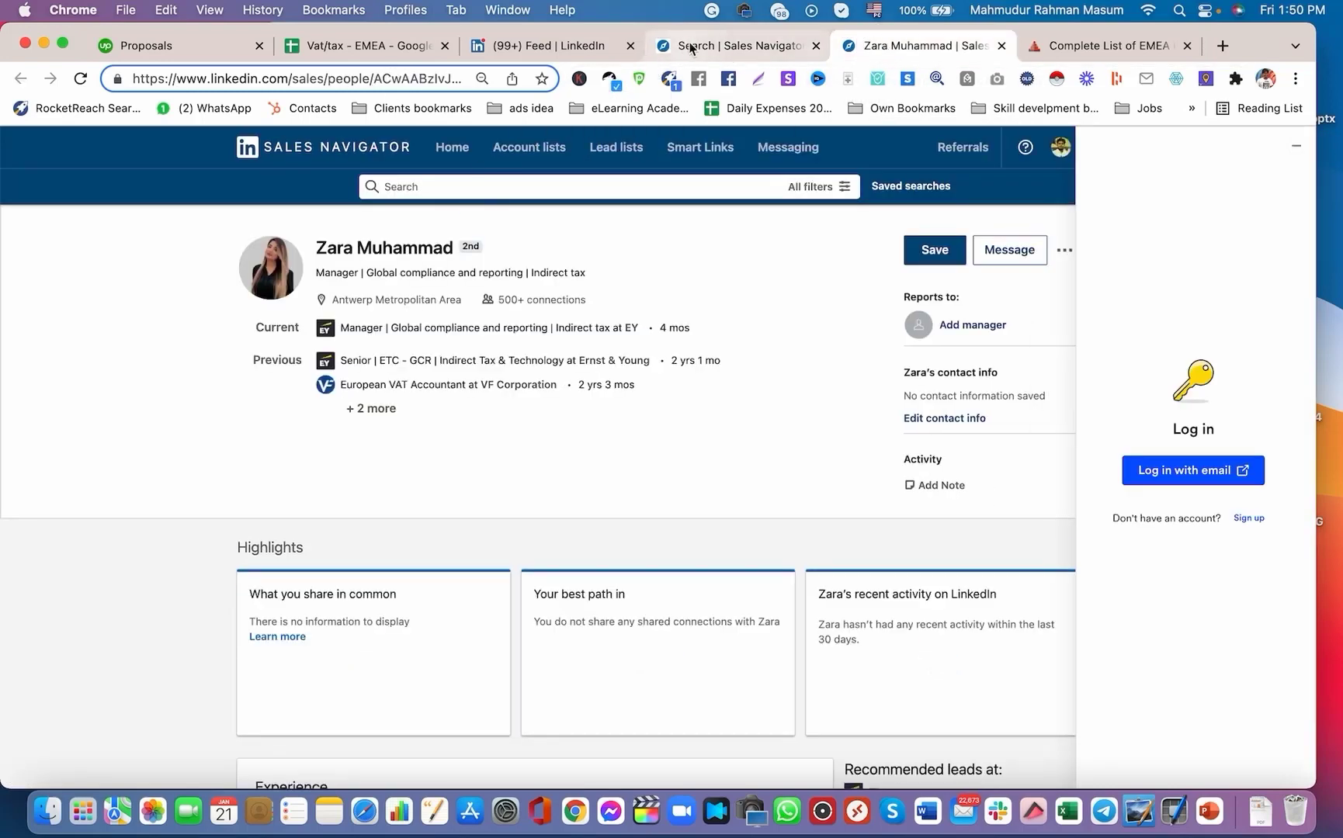
Add a new sheet to the Vat/tax - EMEA spreadsheet and place it after the EMEA sheet.
{"action": "left_click", "coordinate": [322, 45]}
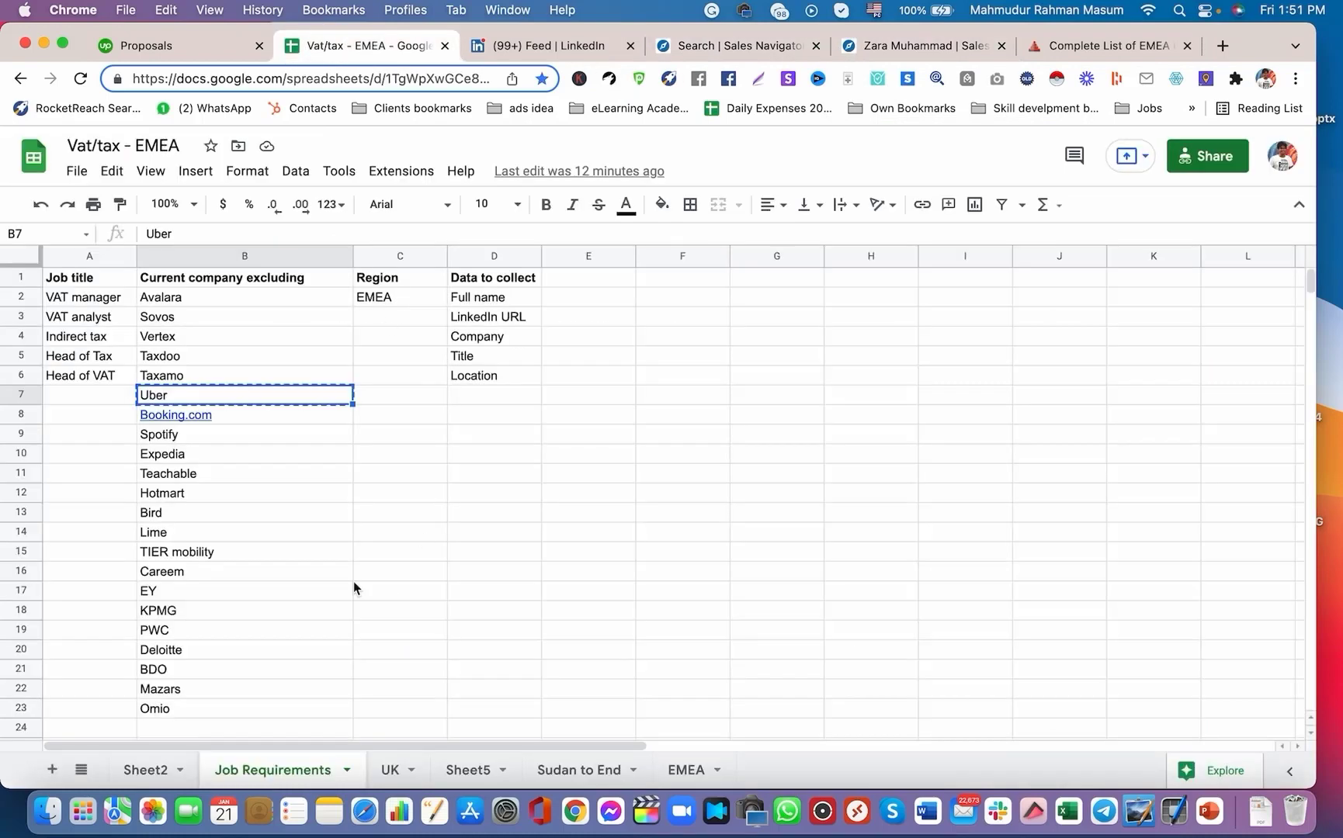
{"action": "left_click", "coordinate": [52, 769]}
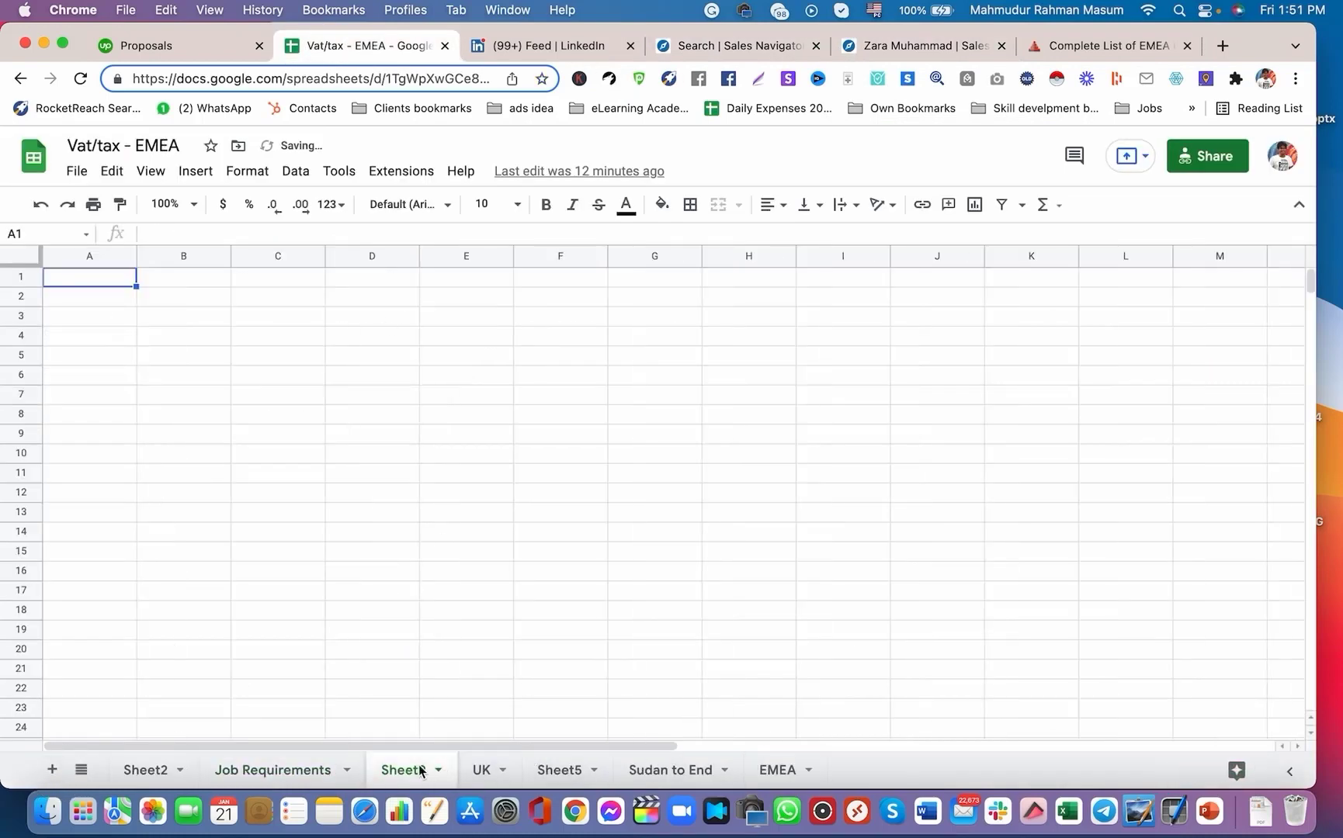
{"action": "left_click_drag", "start_coordinate": [420, 770], "coordinate": [803, 772]}
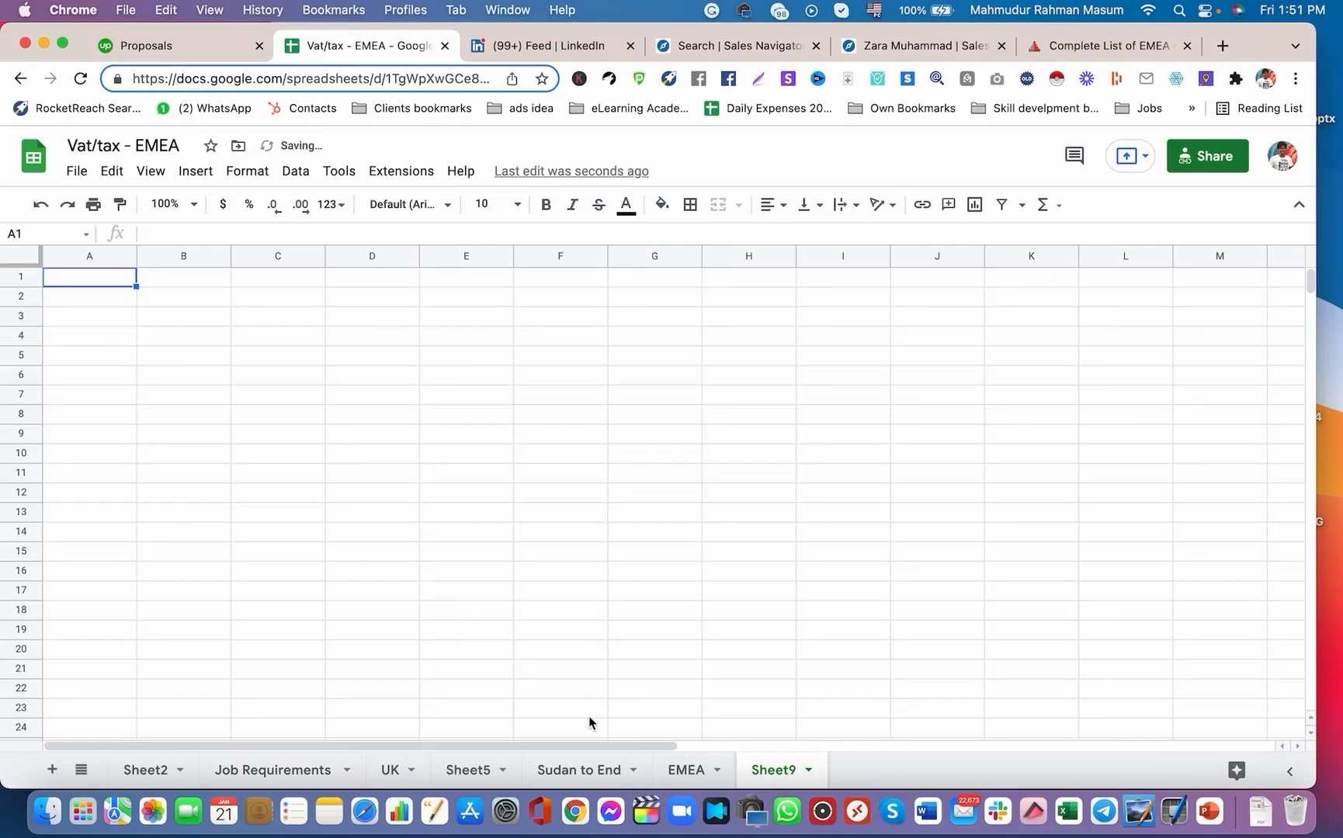
Copy the header row of the EMEA sheet and check the entry count of its First Name column.
{"action": "left_click", "coordinate": [686, 769]}
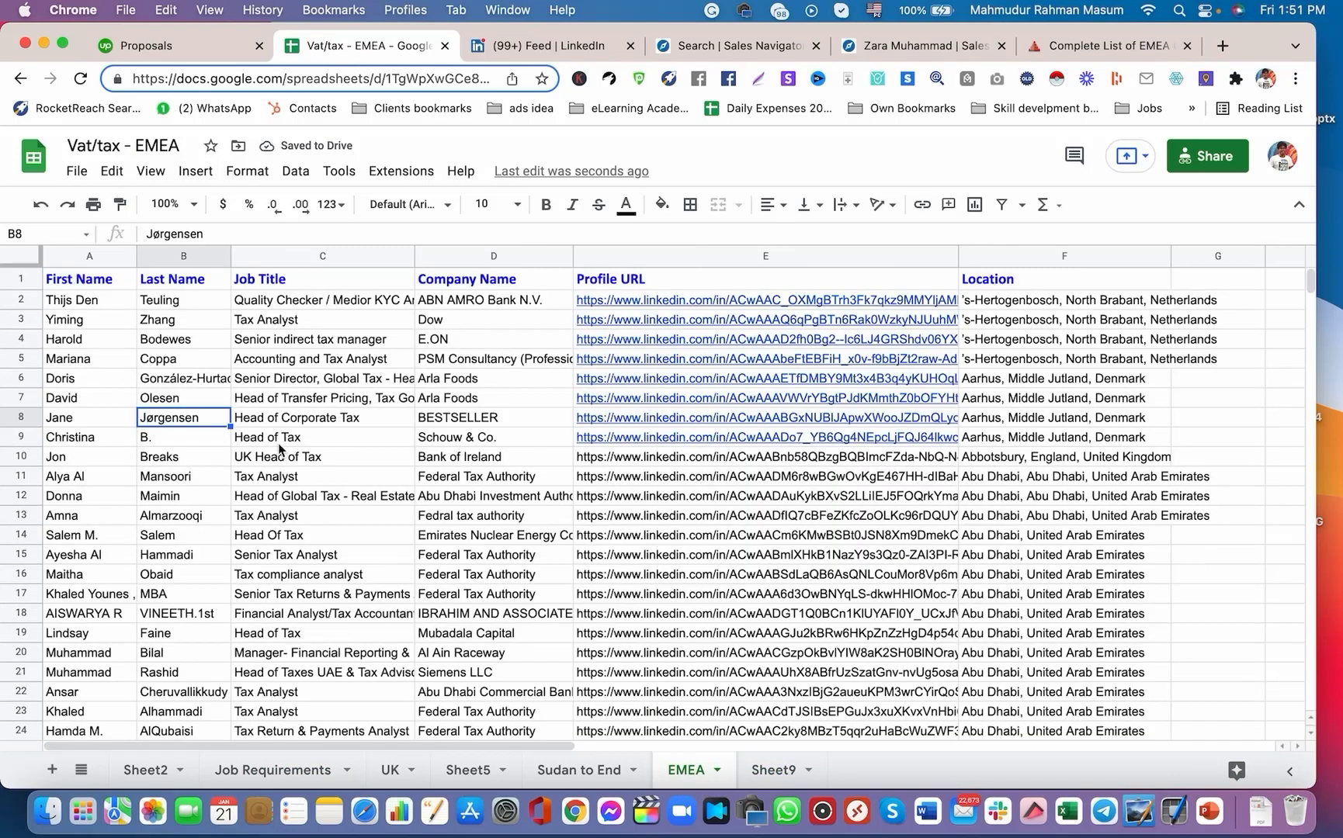
{"action": "left_click", "coordinate": [6, 278]}
{"action": "key", "text": "super+c"}
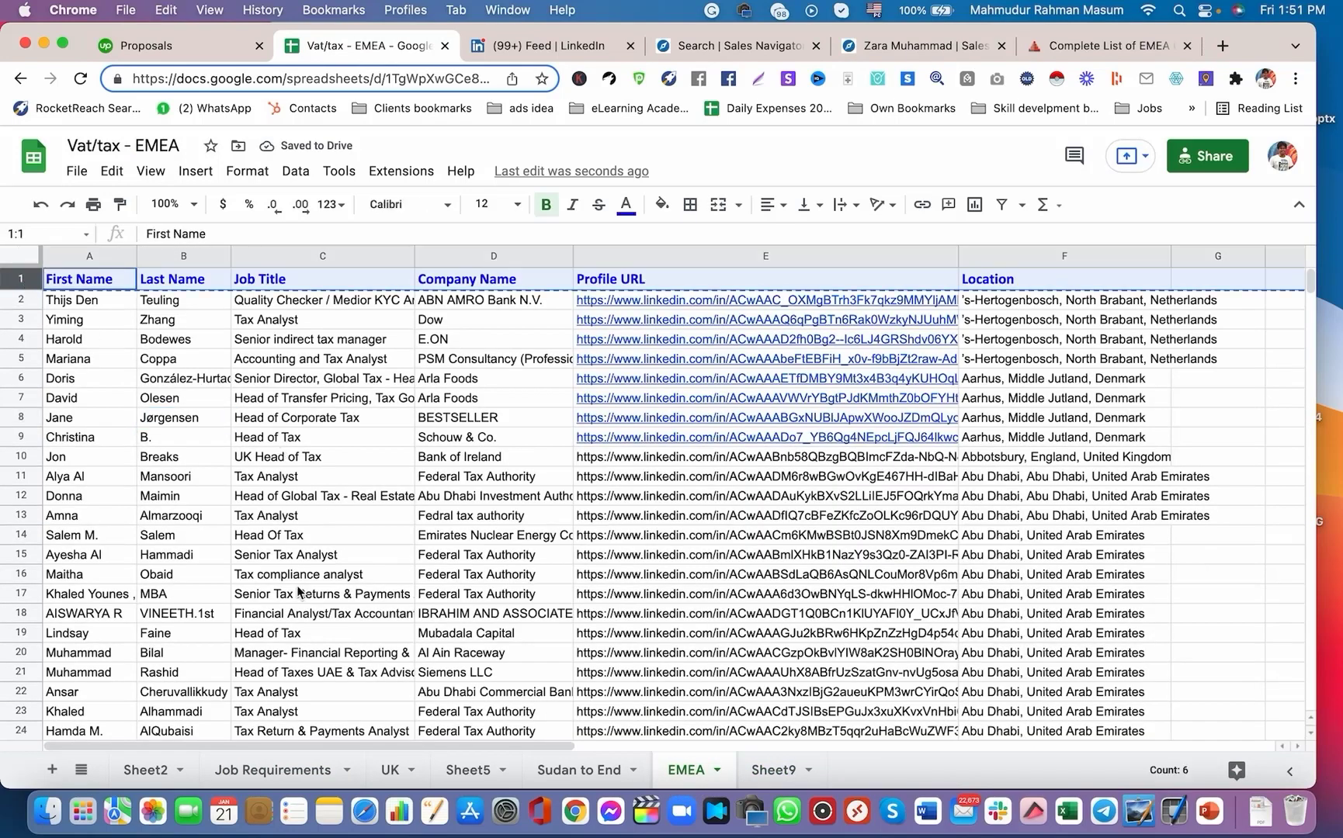
{"action": "left_click", "coordinate": [58, 258]}
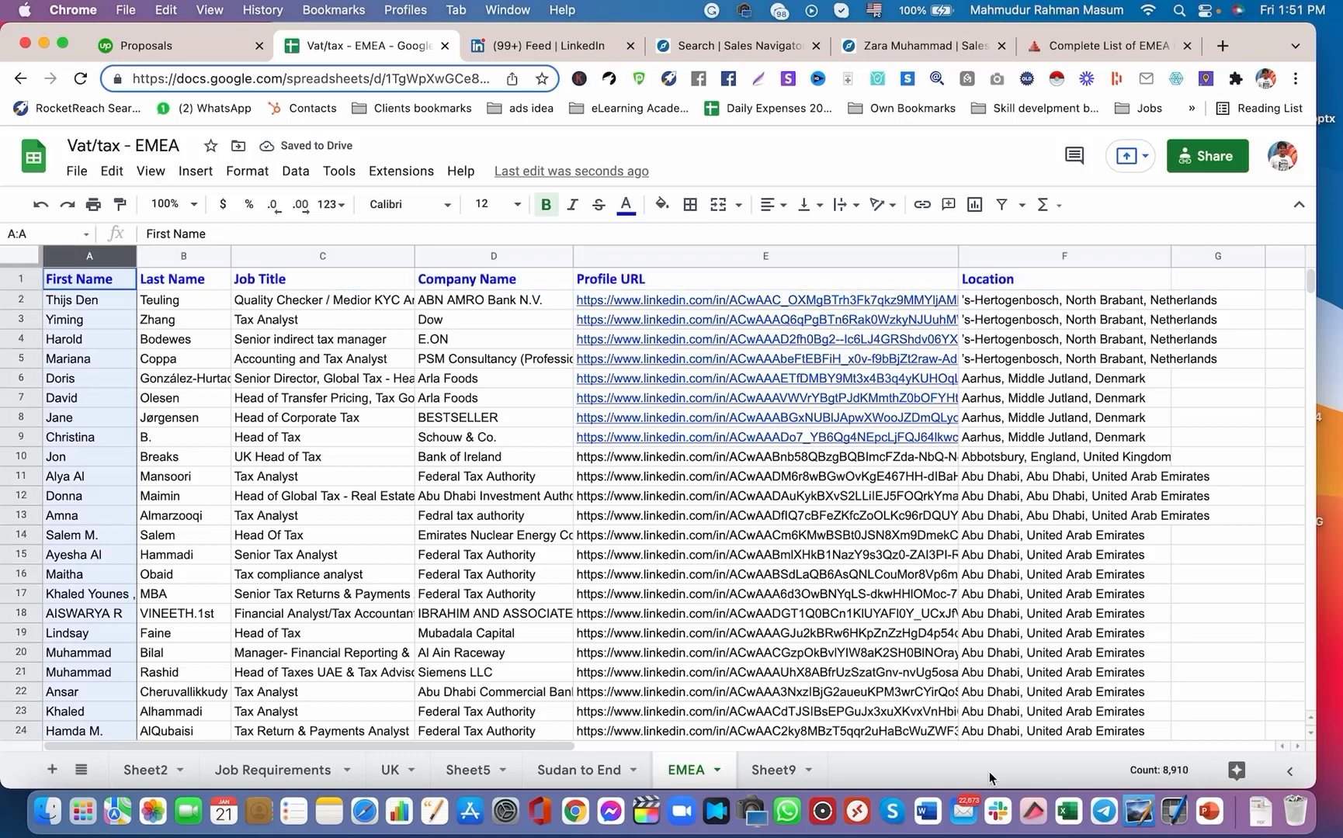
{"action": "left_click", "coordinate": [268, 480]}
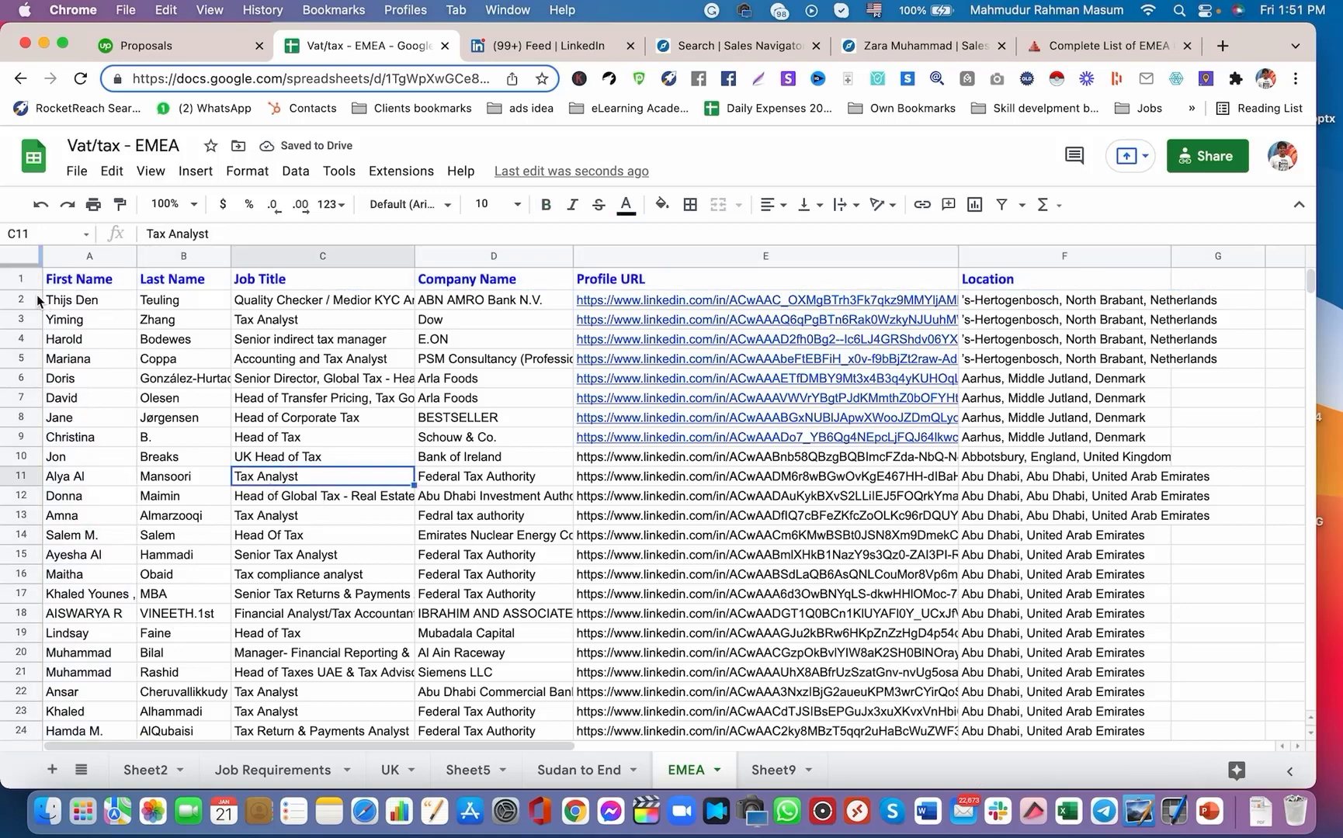
Copy the header row of the EMEA sheet into row 1 of Sheet9.
{"action": "left_click", "coordinate": [22, 279]}
{"action": "key", "text": "super+c"}
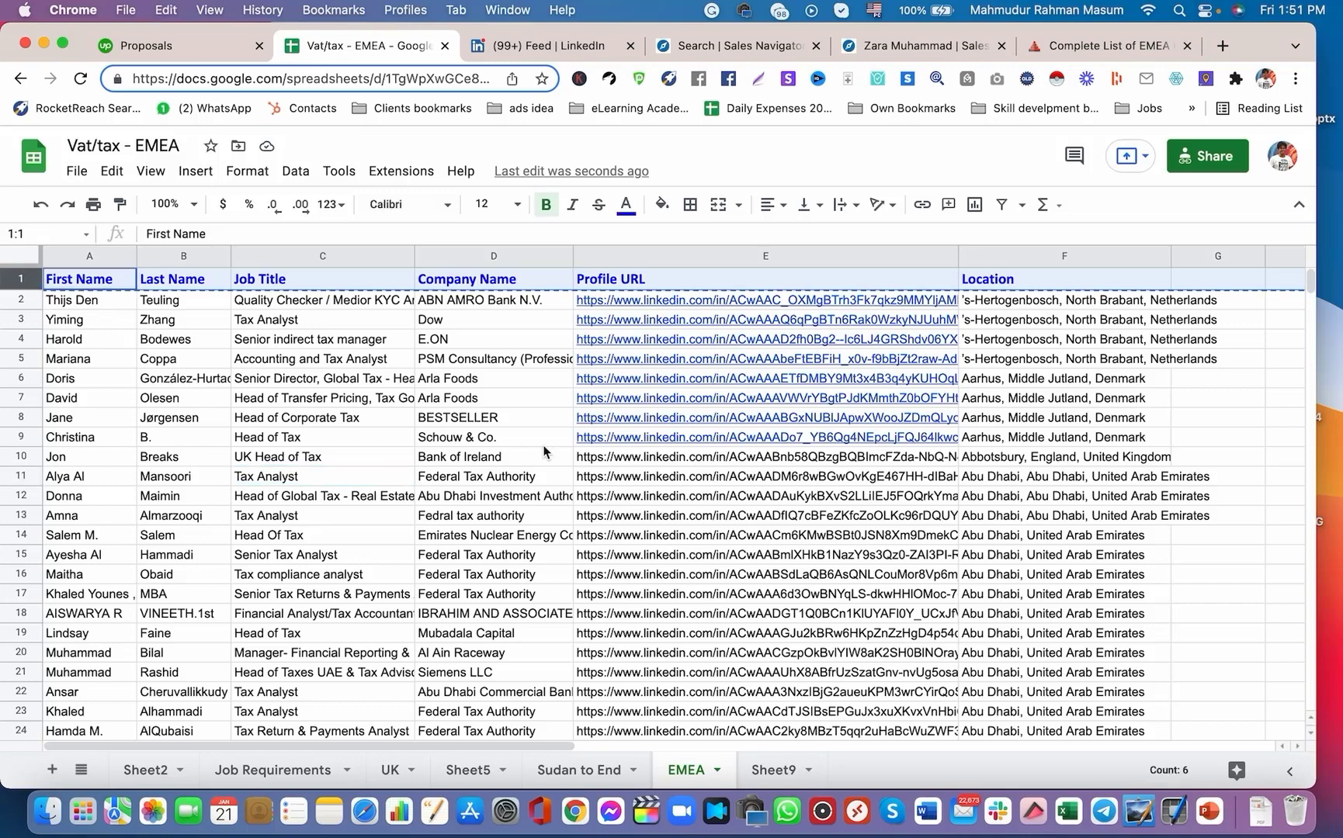
{"action": "left_click", "coordinate": [246, 460]}
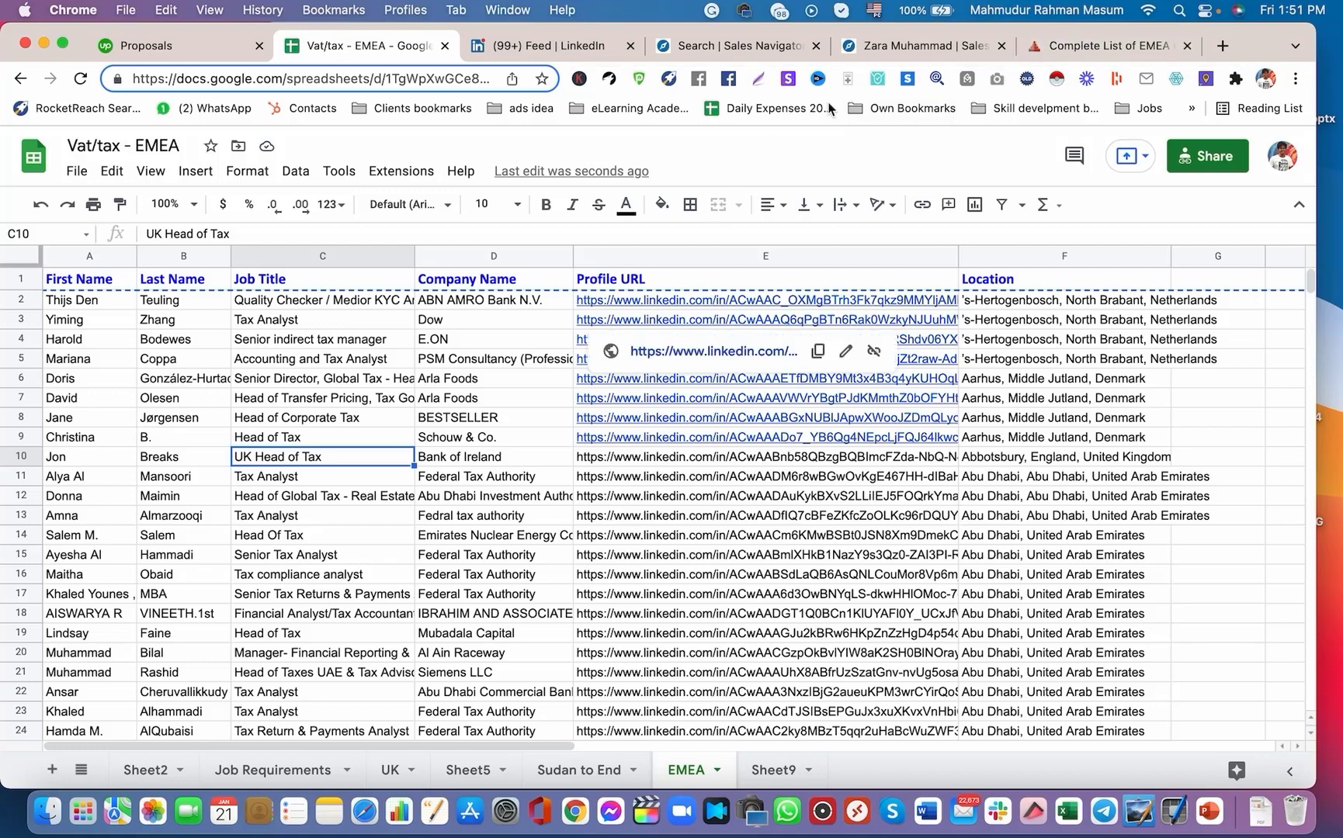
{"action": "left_click", "coordinate": [770, 767]}
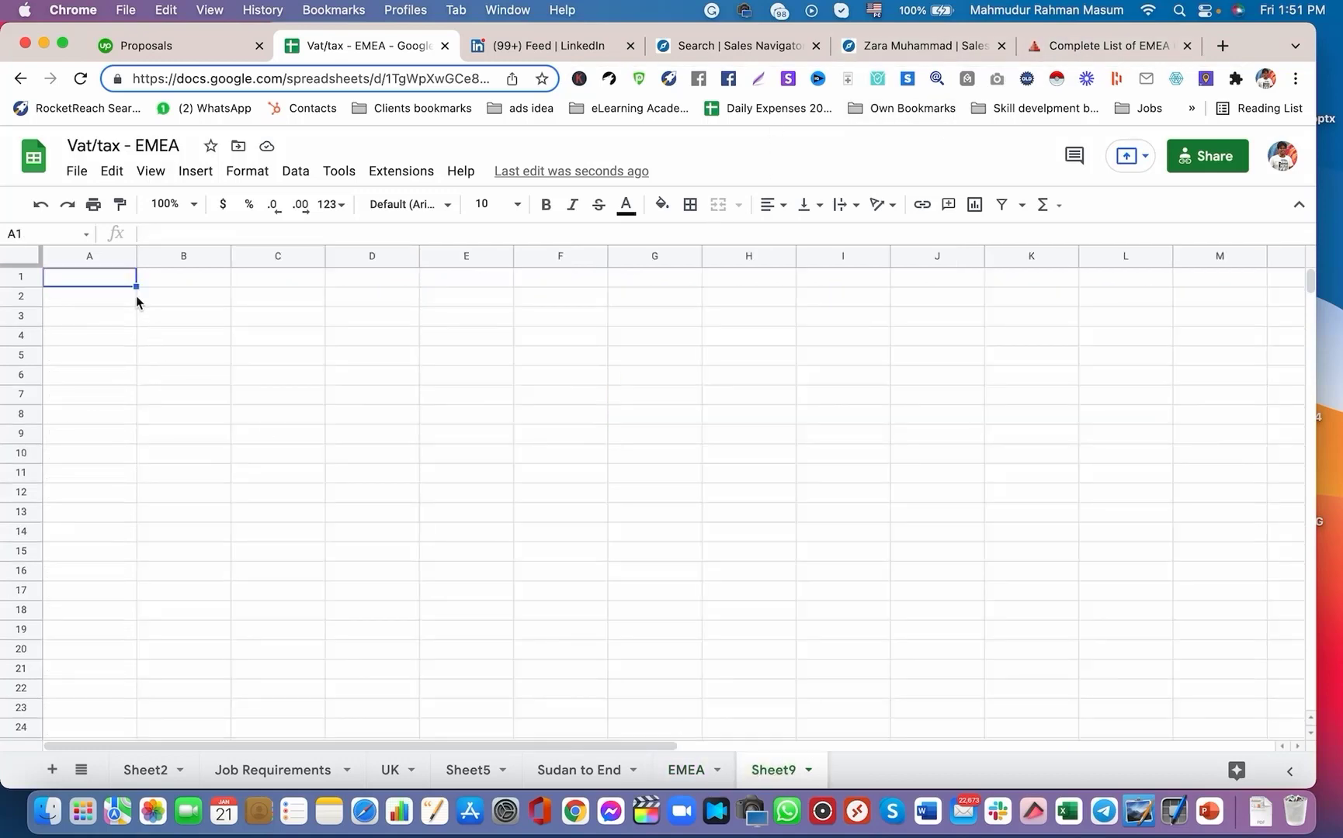
{"action": "key", "text": "cmd+v"}
{"action": "left_click", "coordinate": [111, 415]}
{"action": "left_click", "coordinate": [96, 318]}
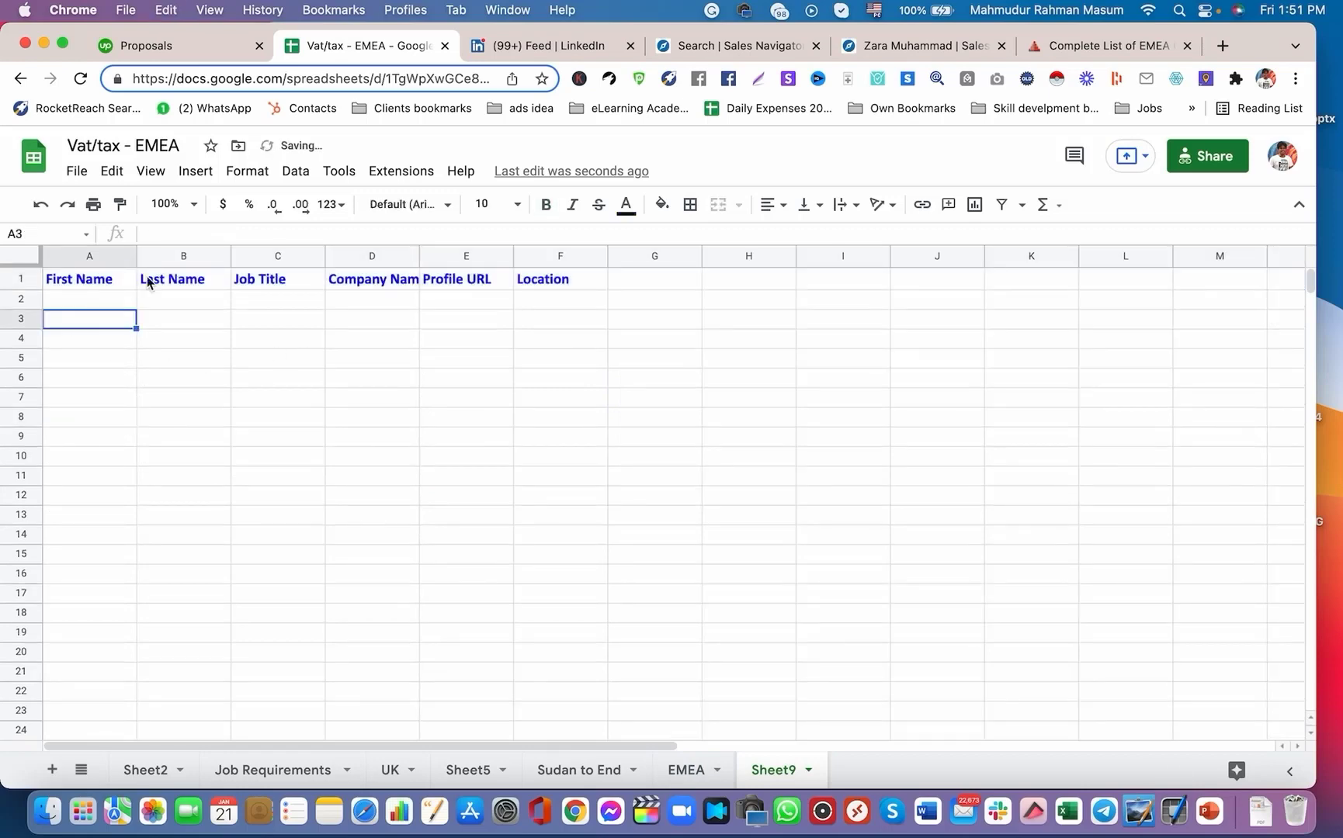
Copy the lead's full name from the Sales Navigator profile and split it into the First Name and Last Name cells of row 2.
{"action": "left_click", "coordinate": [919, 45]}
{"action": "left_click_drag", "start_coordinate": [315, 247], "coordinate": [453, 248]}
{"action": "left_click", "coordinate": [326, 45]}
{"action": "left_click", "coordinate": [105, 300]}
{"action": "key", "text": "super+v"}
{"action": "key", "text": "alt+shift+Left"}
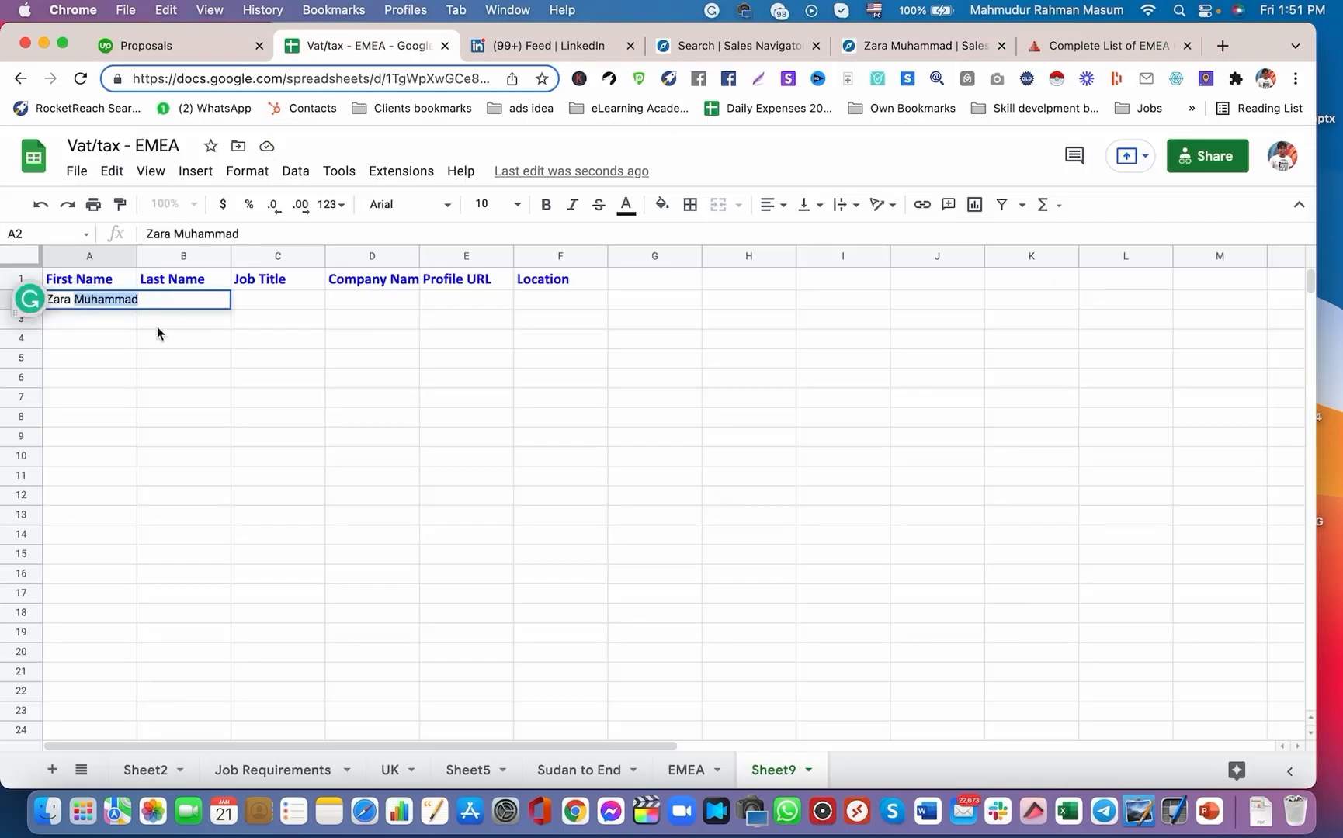
{"action": "key", "text": "BackSpace"}
{"action": "key", "text": "Tab"}
{"action": "key", "text": "super+v"}
{"action": "left_click", "coordinate": [225, 380]}
Copy "Indirect tax" from the lead's profile headline into the Job Title cell of row 2.
{"action": "left_click", "coordinate": [273, 299]}
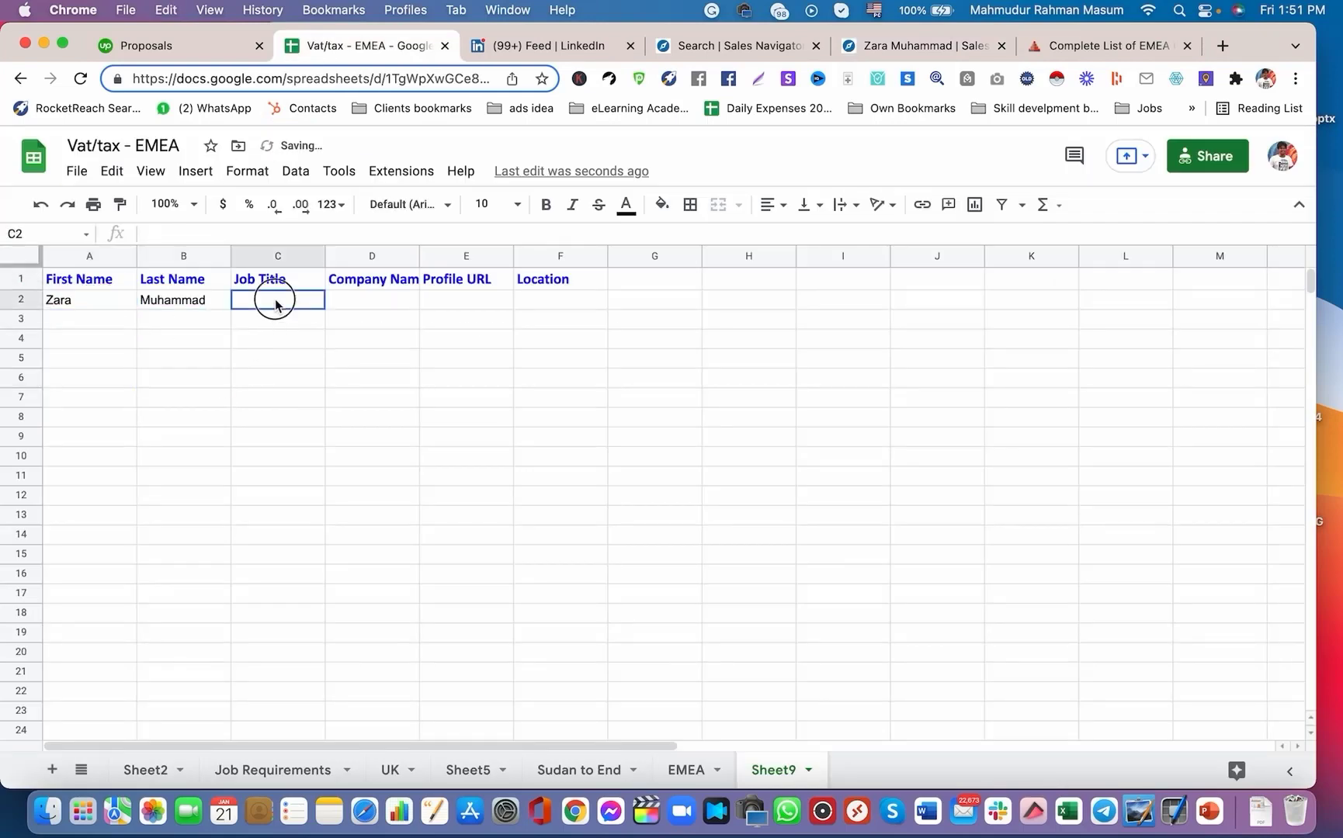
{"action": "left_click", "coordinate": [923, 45]}
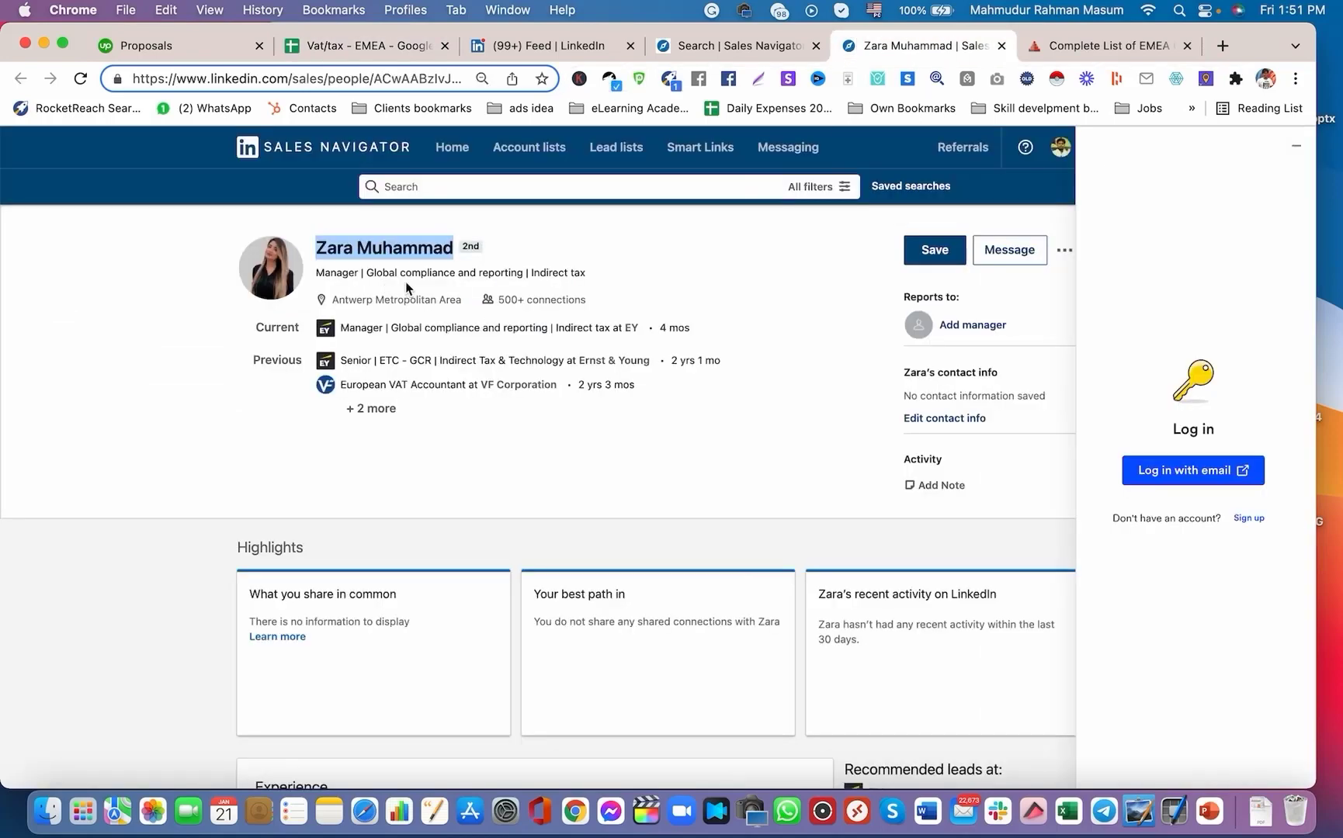
{"action": "left_click_drag", "start_coordinate": [532, 273], "coordinate": [587, 273]}
{"action": "key", "text": "super+c"}
{"action": "left_click", "coordinate": [365, 45]}
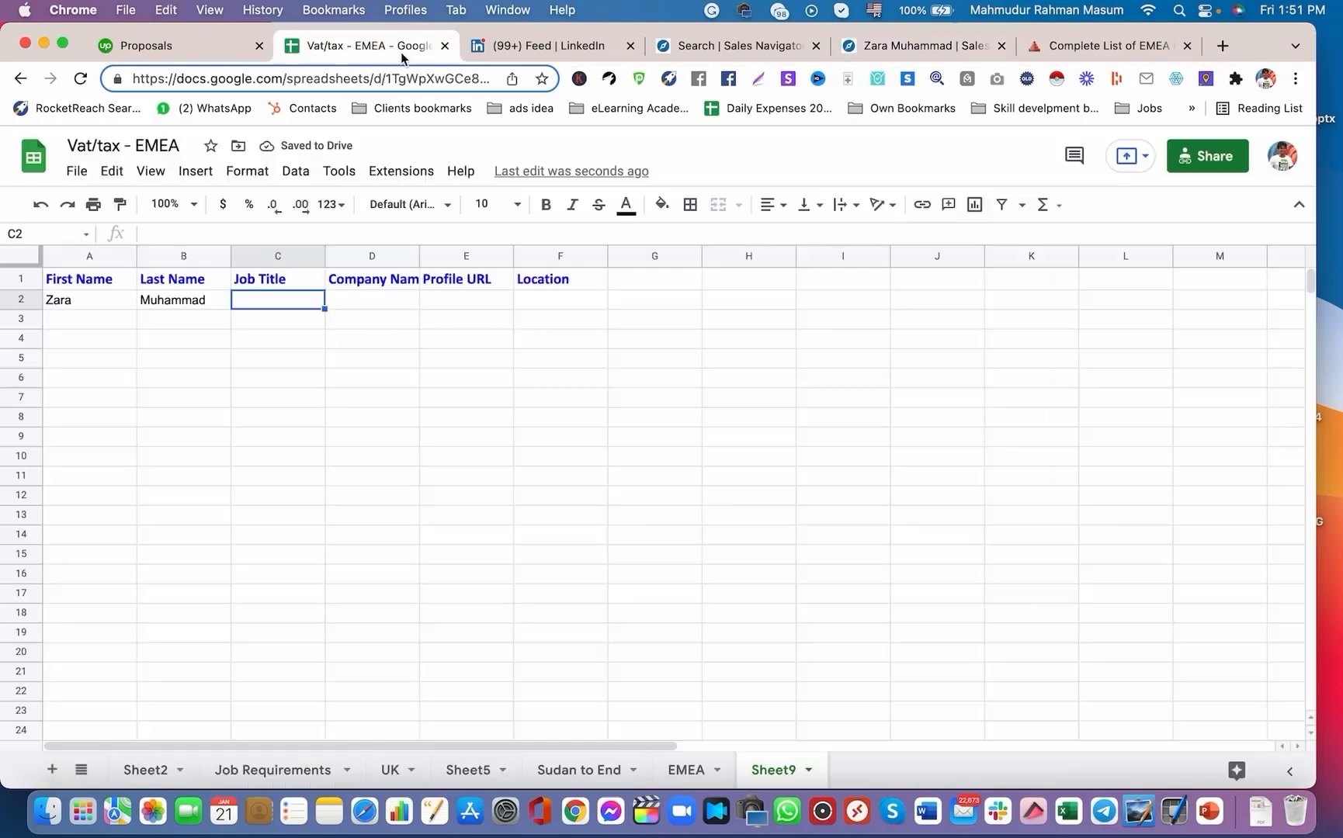
{"action": "key", "text": "super+v"}
Look up the current employer in the lead's Experience section and enter EY as the Company Name in row 2.
{"action": "left_click", "coordinate": [371, 303]}
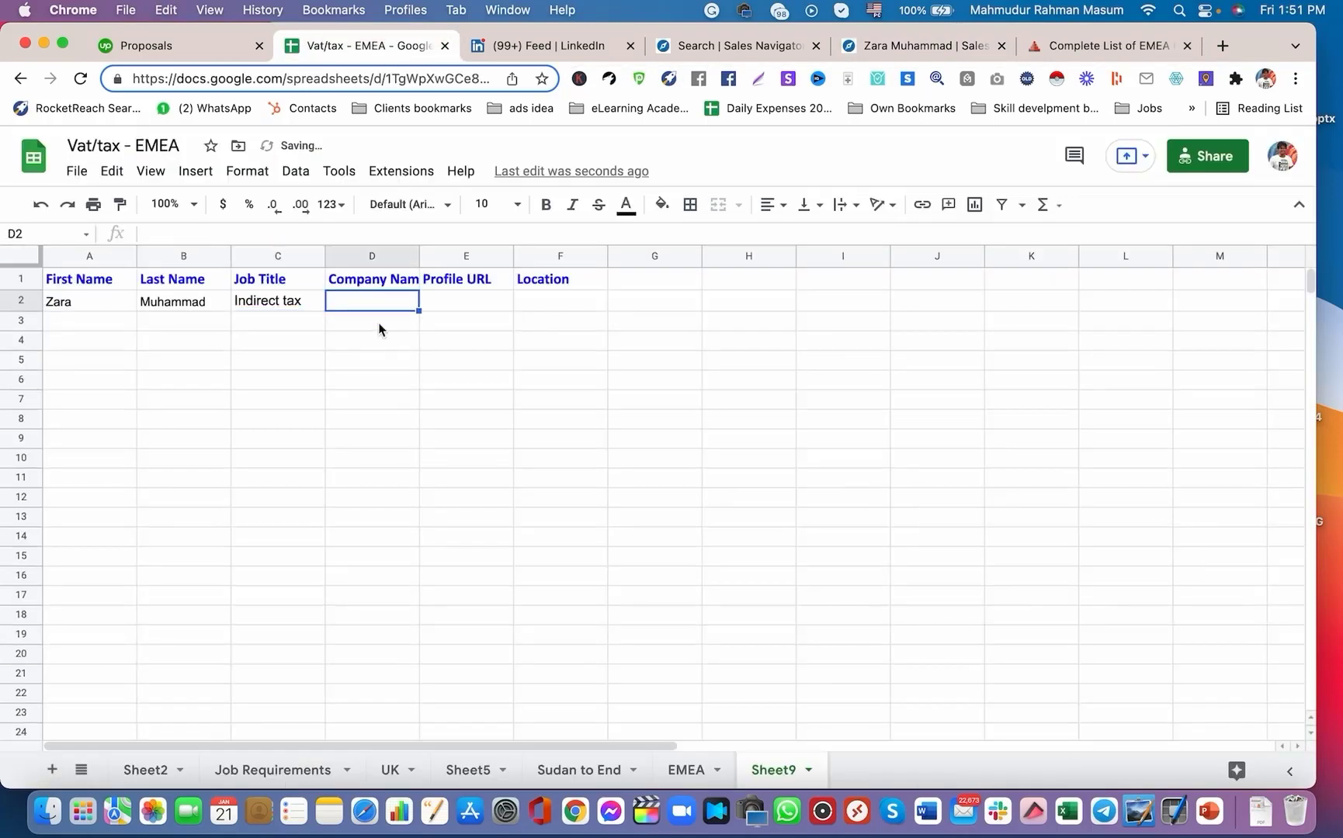
{"action": "left_click", "coordinate": [924, 45]}
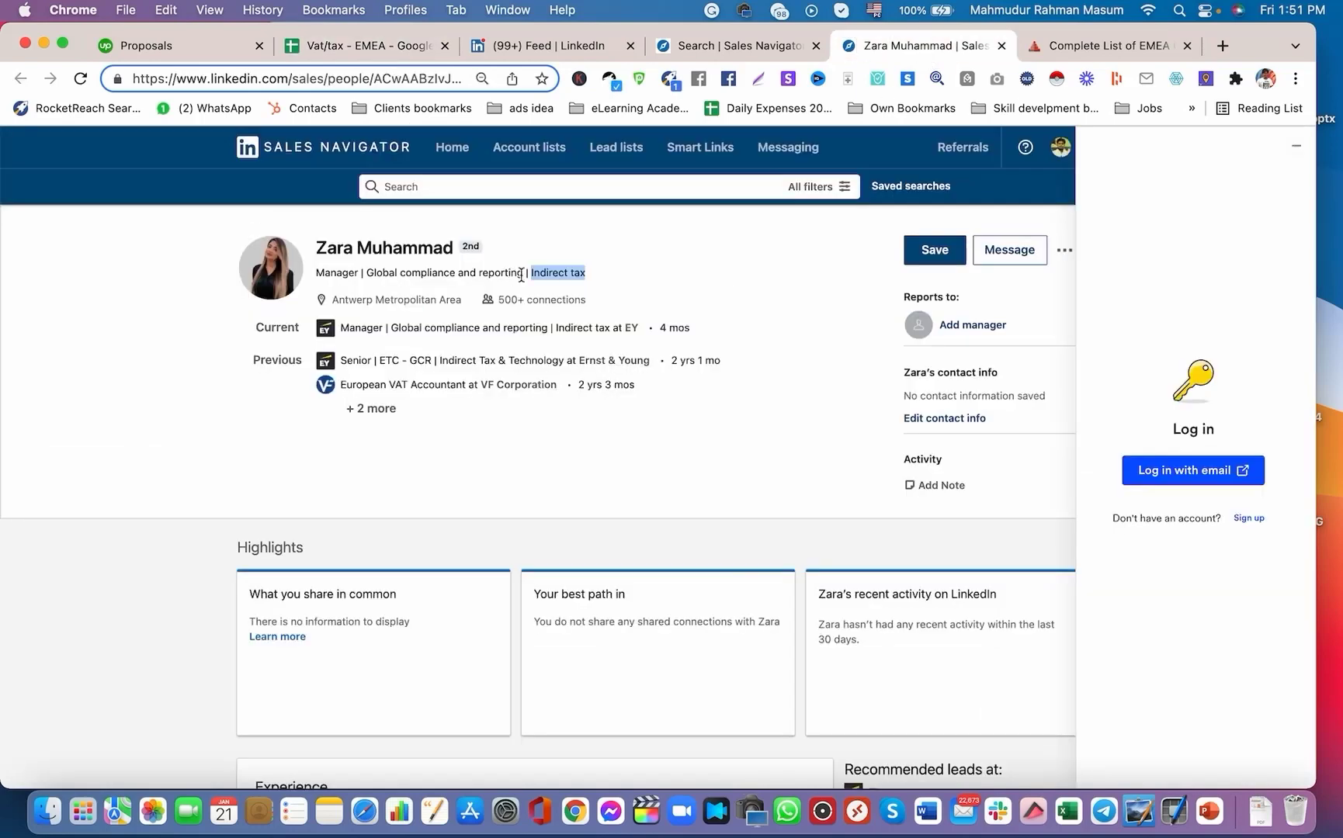
{"action": "scroll", "coordinate": [521, 276], "scroll_direction": "down", "scroll_amount": 10}
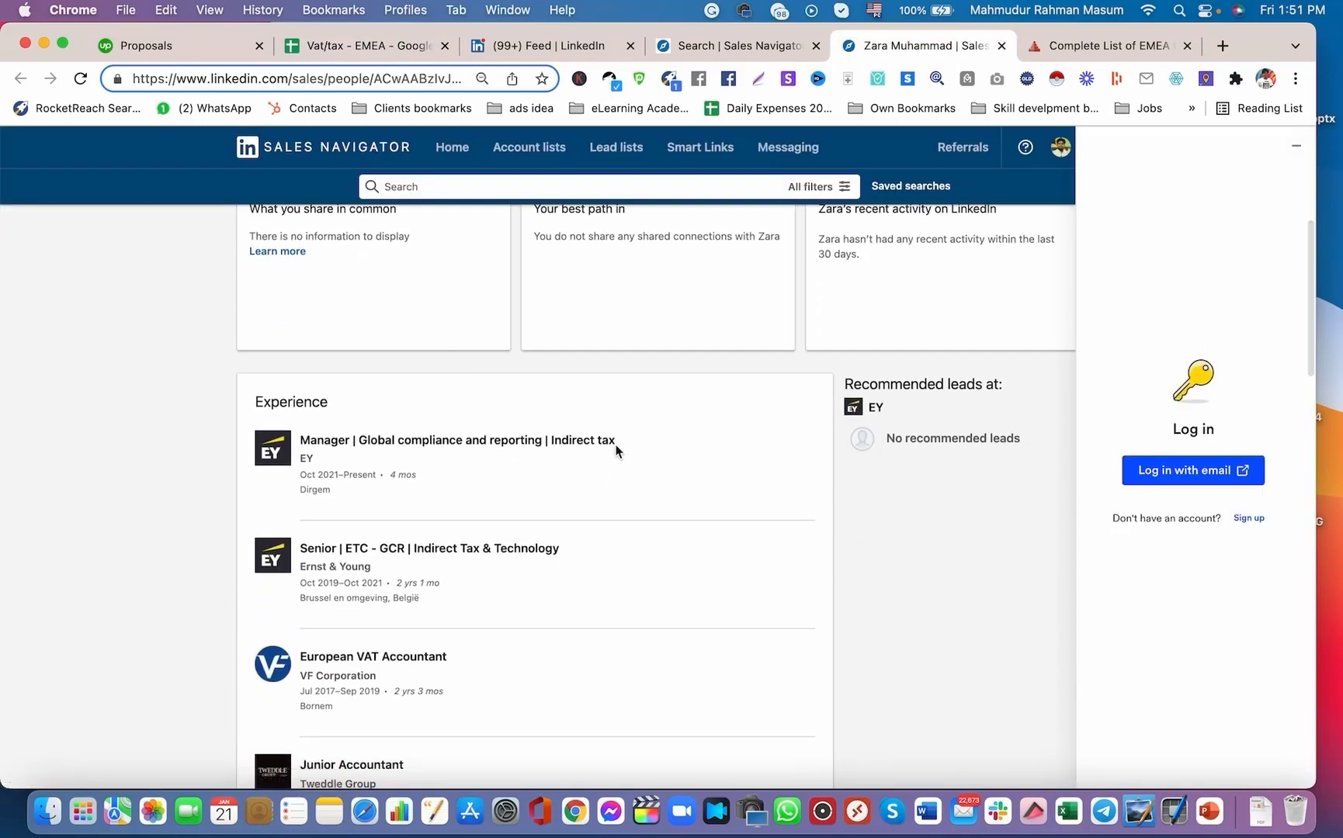
{"action": "left_click_drag", "start_coordinate": [247, 460], "coordinate": [345, 465]}
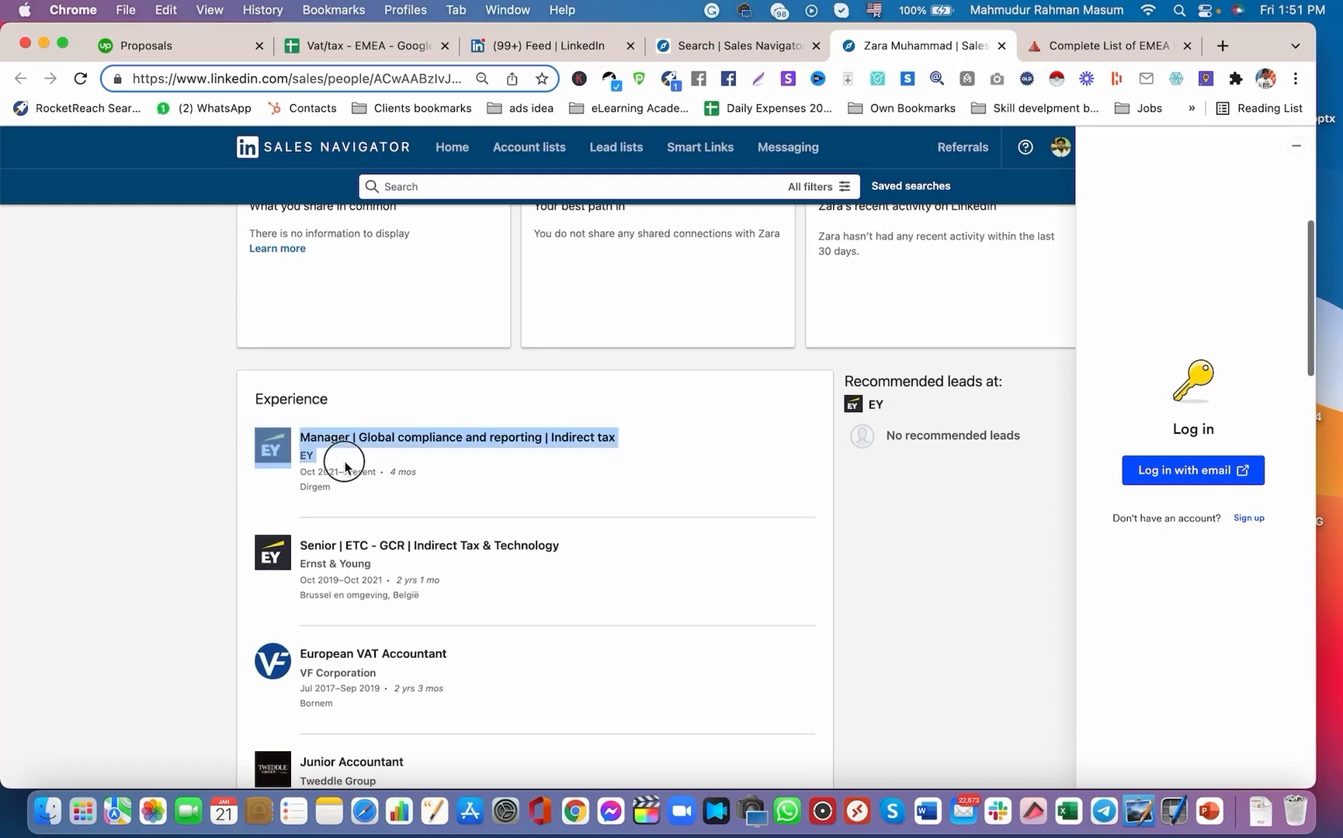
{"action": "left_click", "coordinate": [355, 45]}
{"action": "type", "text": "EY"}
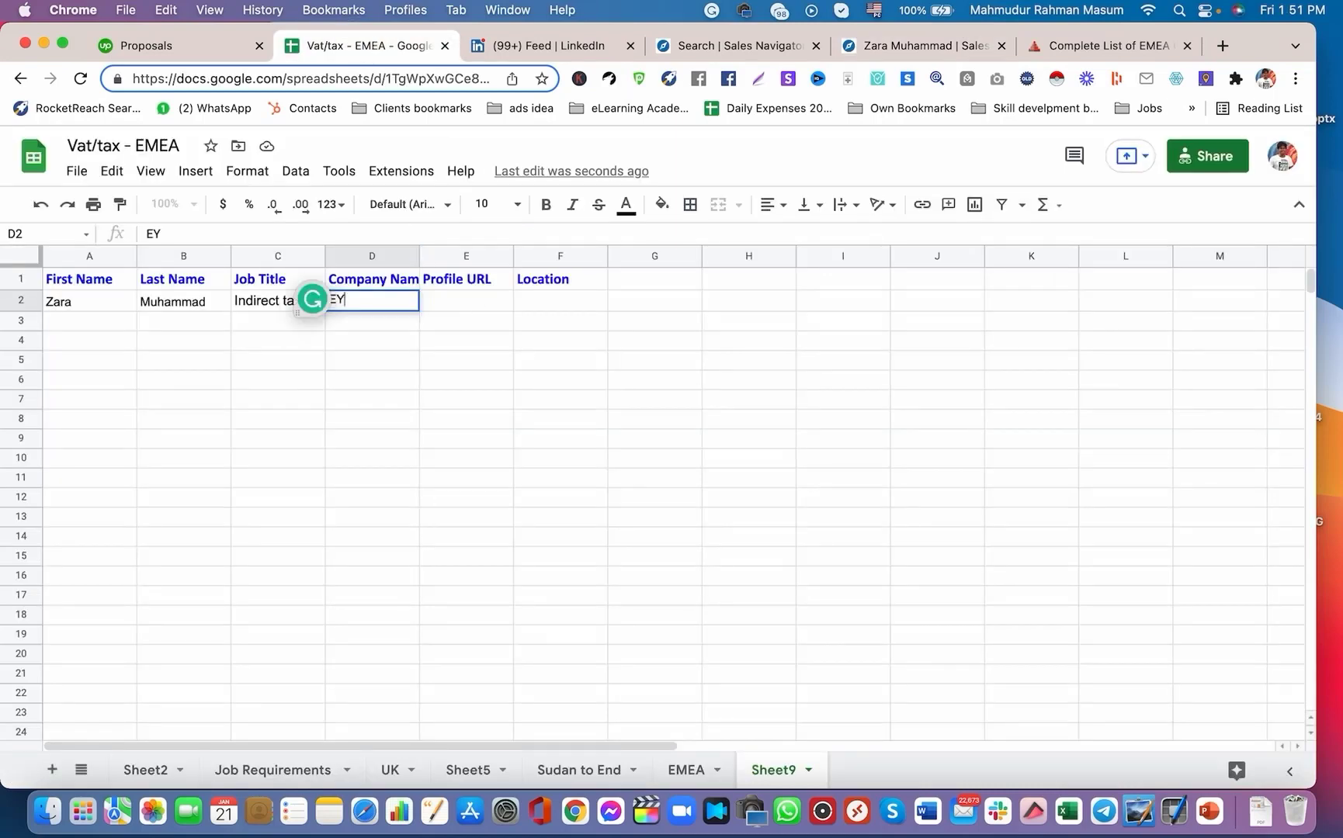
{"action": "key", "text": "Tab"}
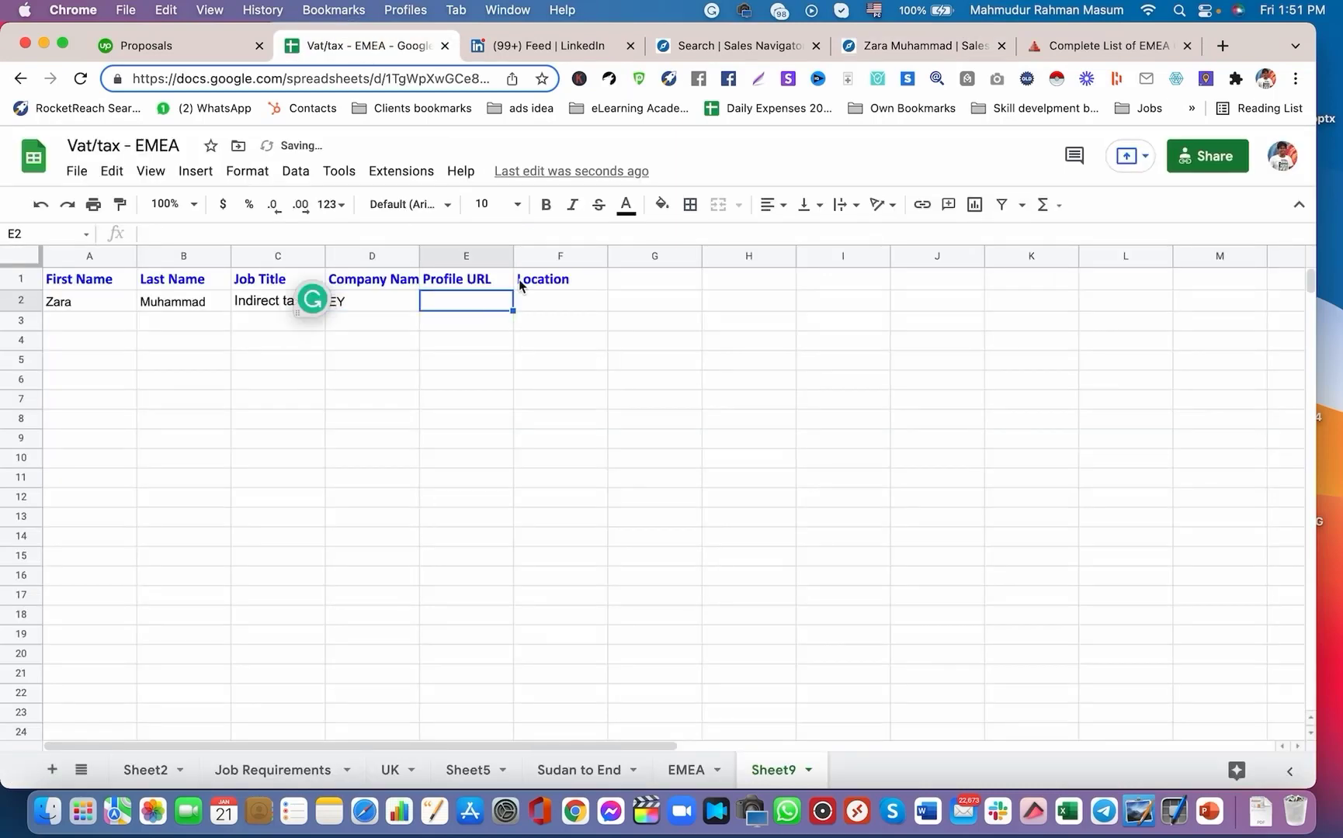
Copy the web address of the lead's Sales Navigator profile into the Profile URL cell of row 2.
{"action": "left_click", "coordinate": [901, 45]}
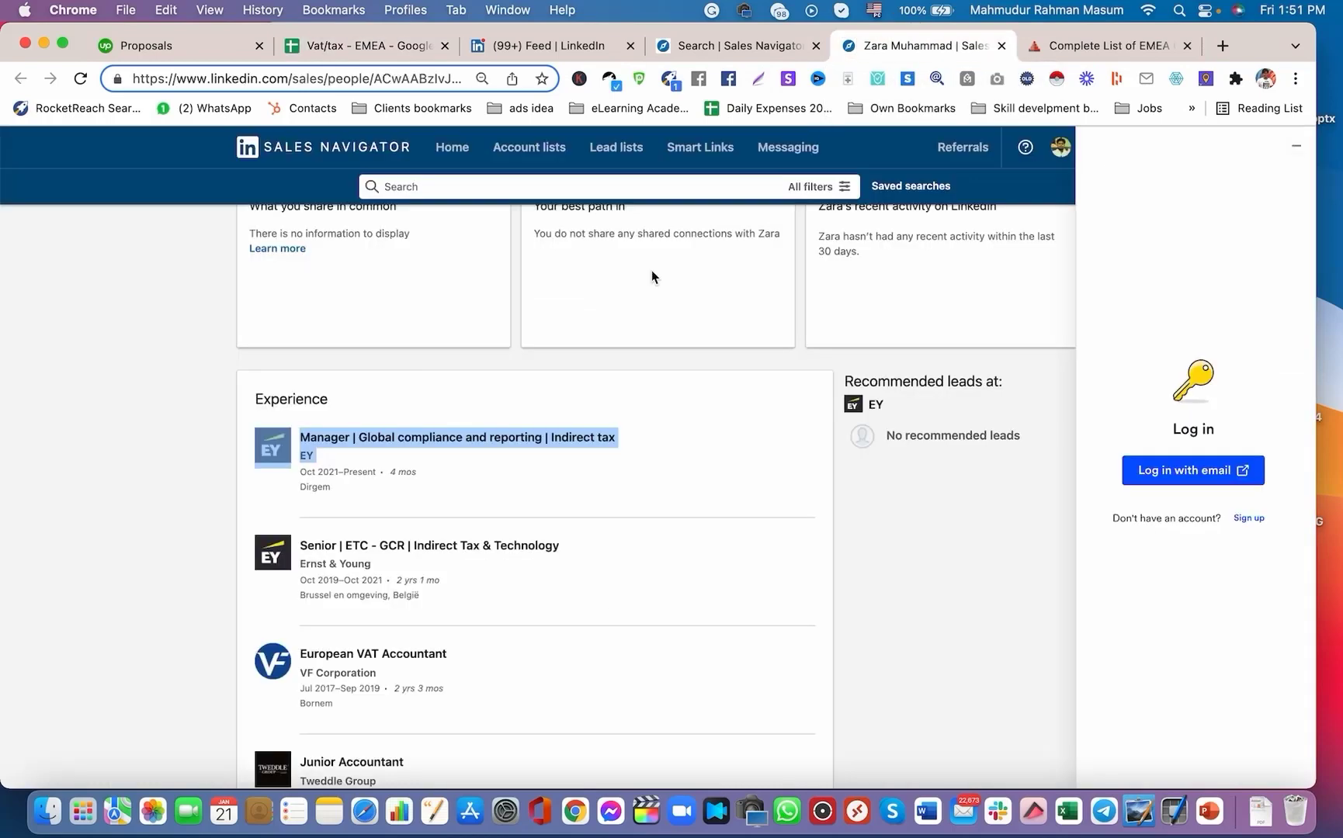
{"action": "scroll", "coordinate": [276, 386], "scroll_direction": "up", "scroll_amount": 5}
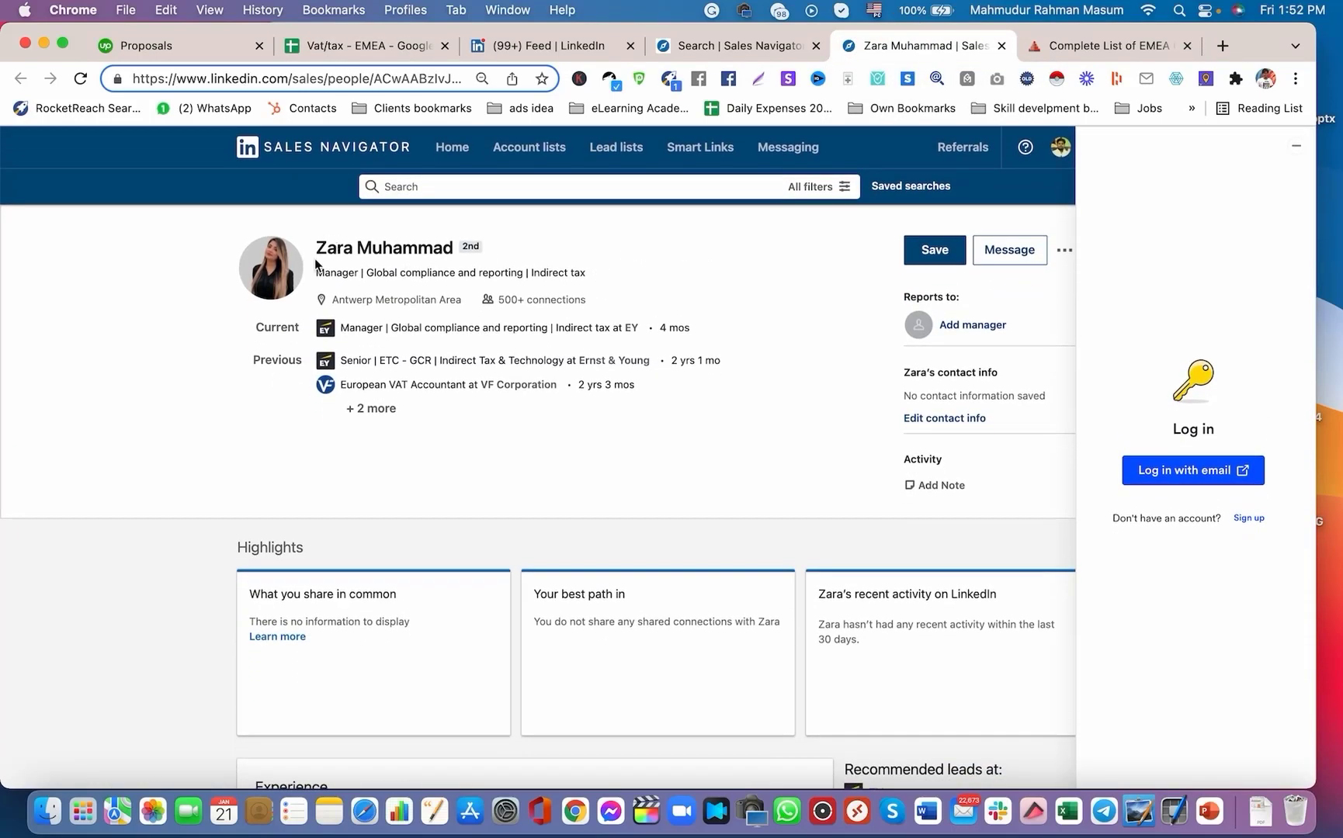
{"action": "left_click", "coordinate": [401, 78]}
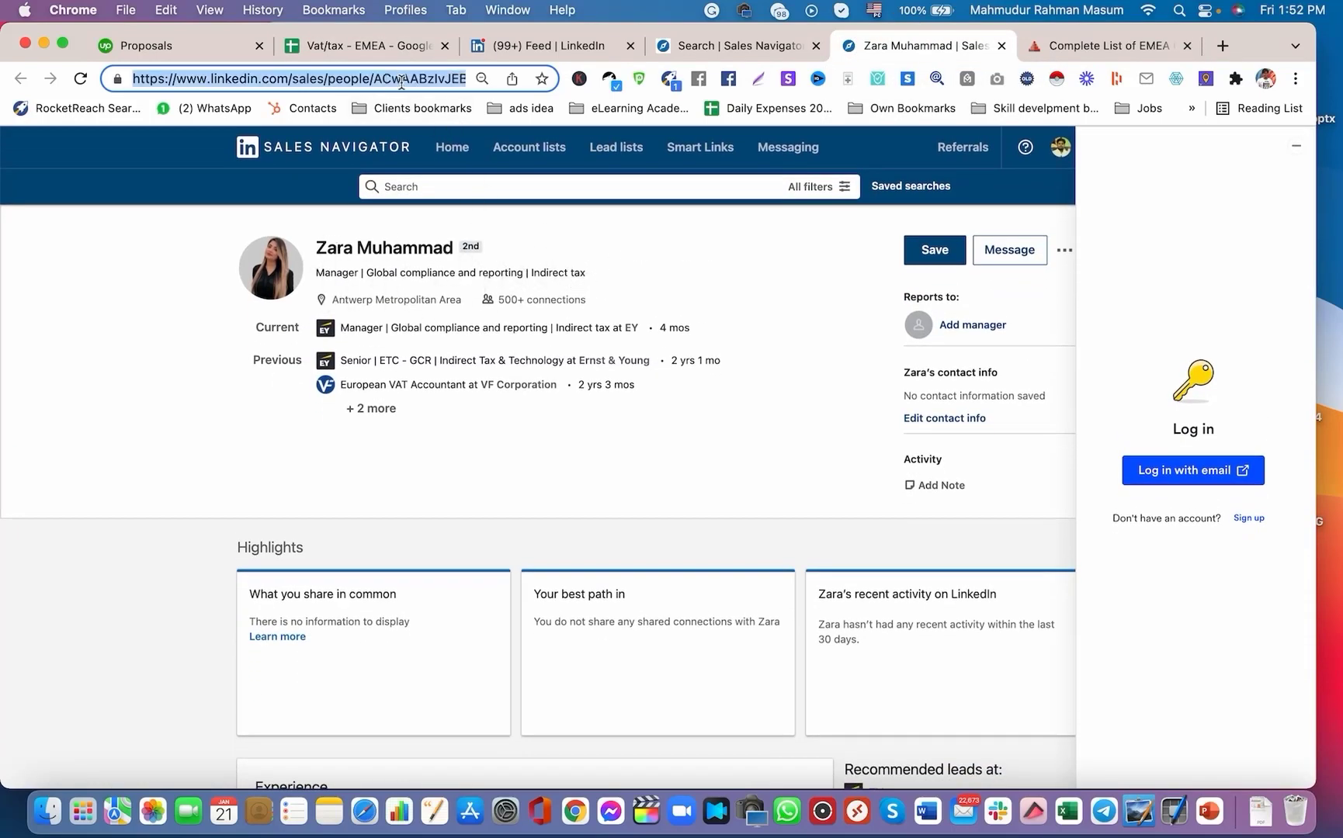
{"action": "key", "text": "super+c"}
{"action": "left_click", "coordinate": [392, 50]}
{"action": "key", "text": "super+v"}
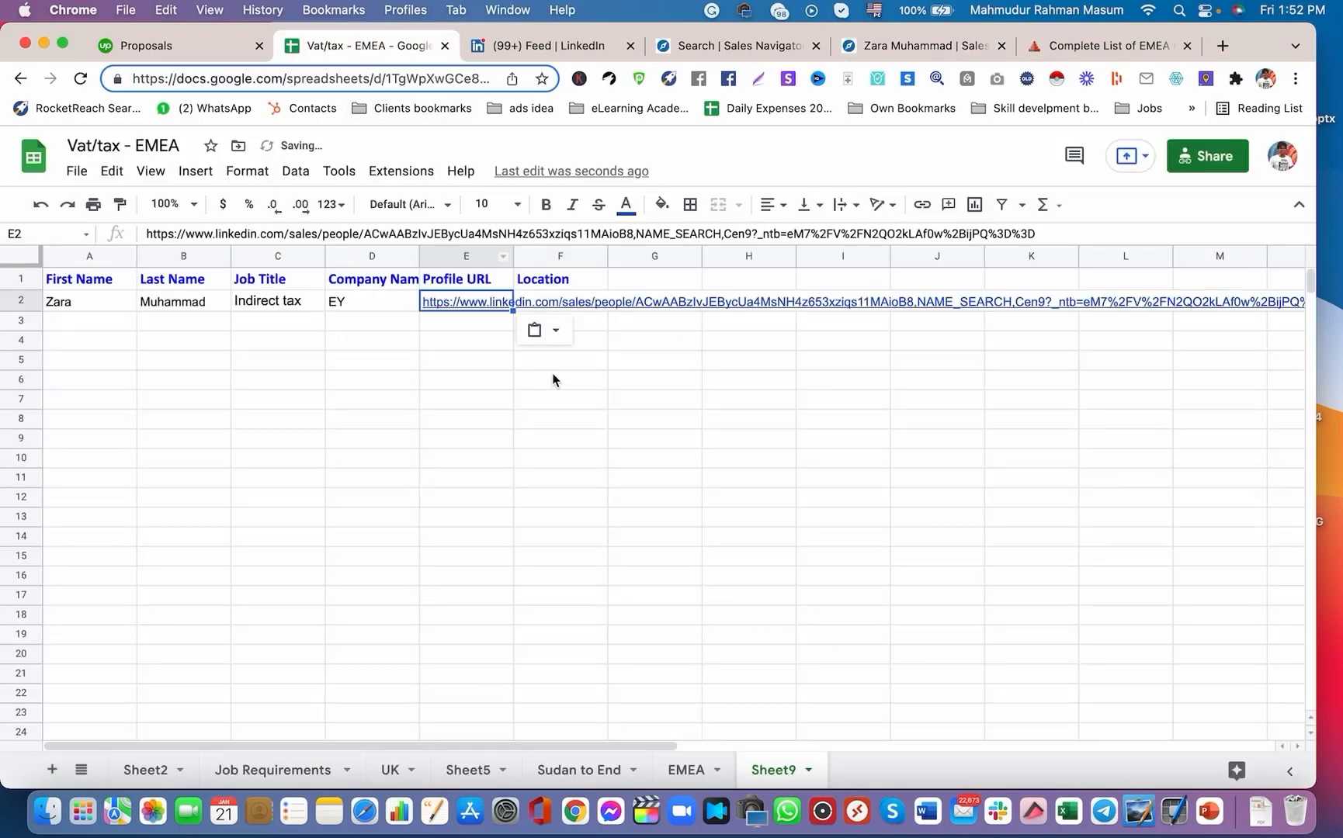
Copy "Antwerp Metropolitan Area" from the lead's profile into the Location cell of row 2, and widen the Profile URL column.
{"action": "left_click", "coordinate": [580, 304]}
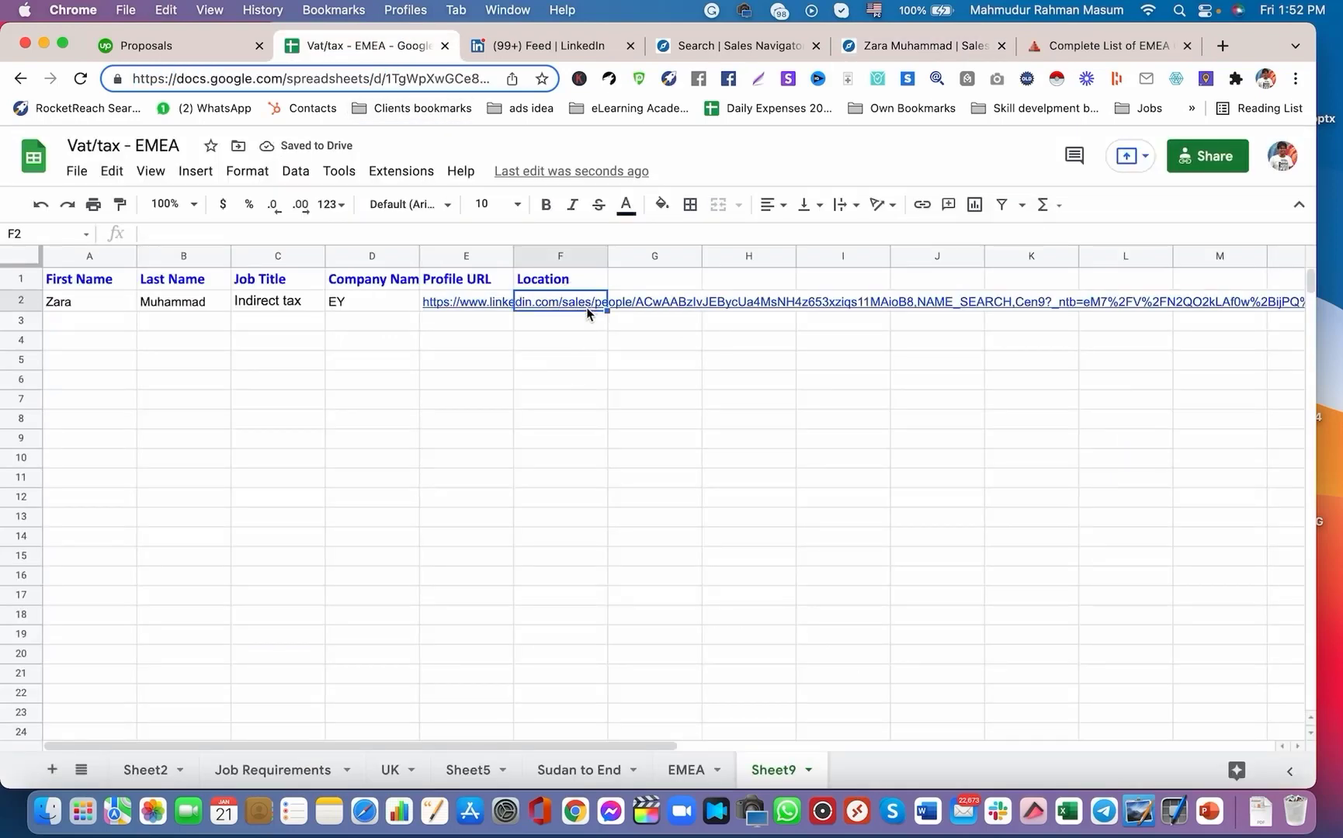
{"action": "left_click", "coordinate": [923, 45]}
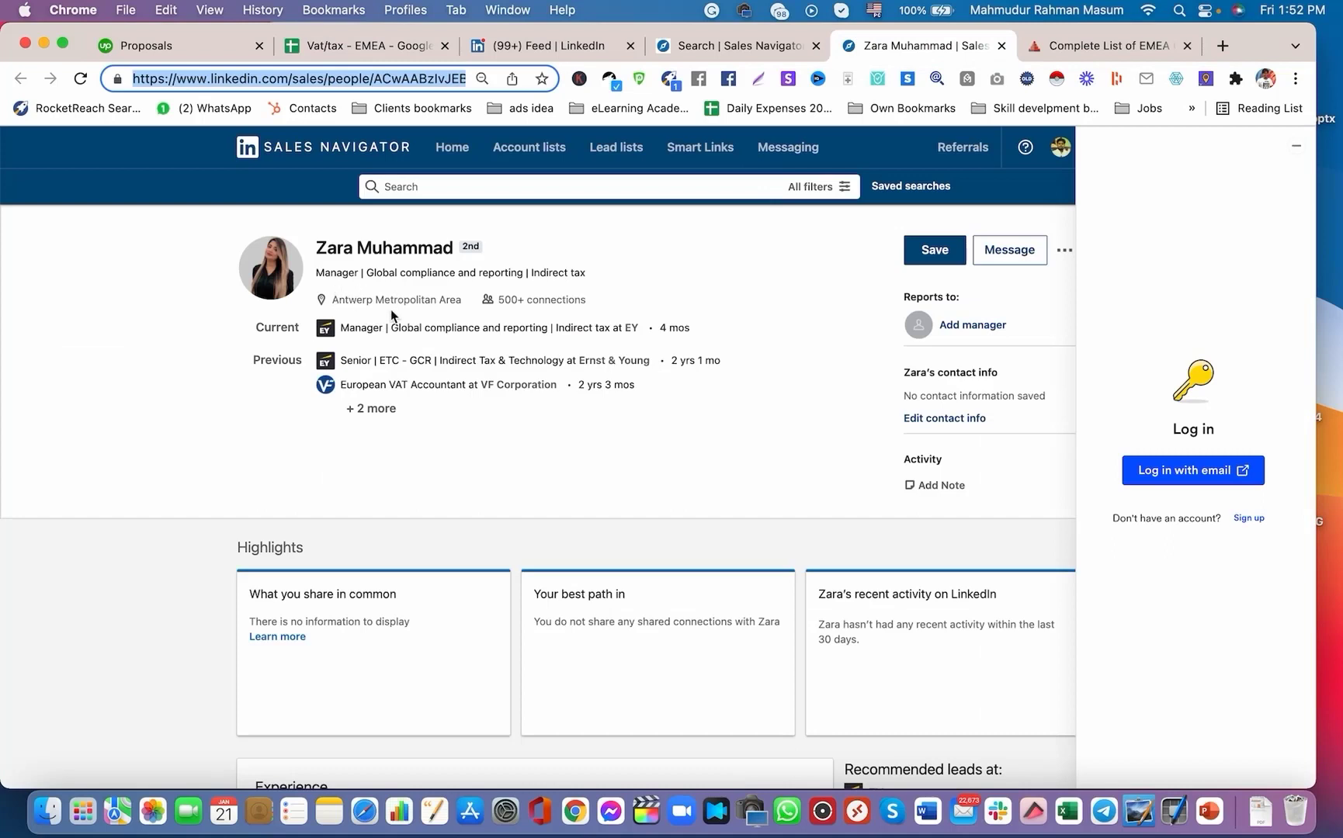
{"action": "left_click_drag", "start_coordinate": [333, 300], "coordinate": [463, 302]}
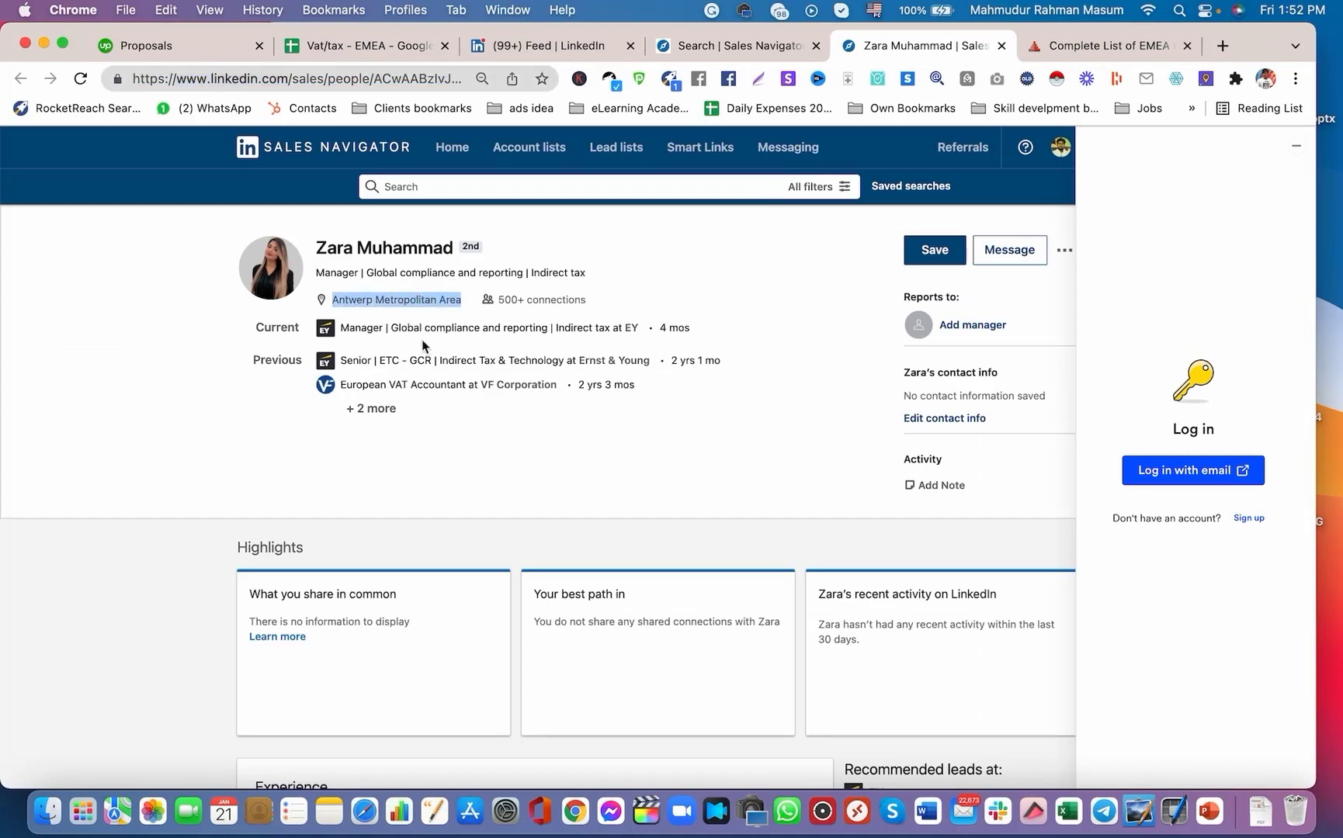
{"action": "scroll", "coordinate": [317, 346], "scroll_direction": "down", "scroll_amount": 5}
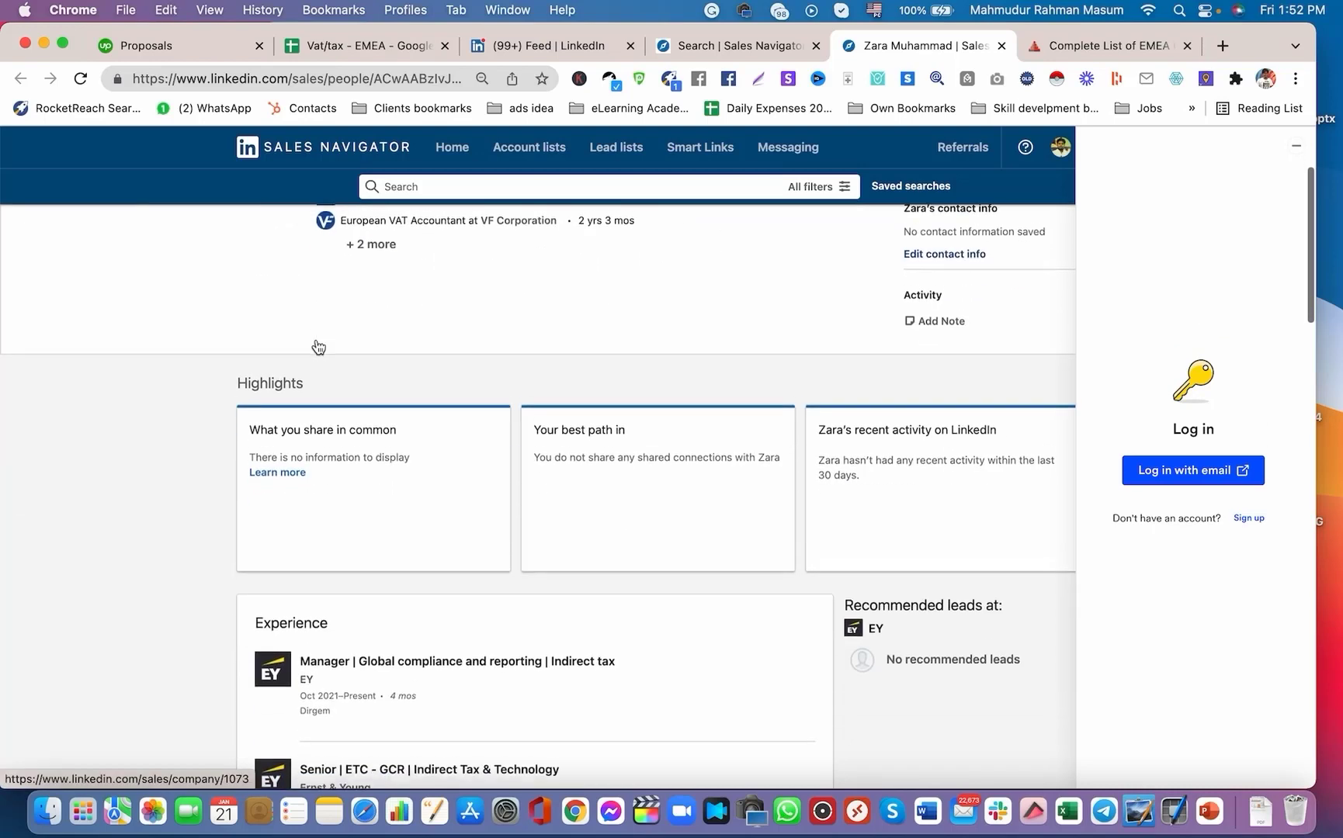
{"action": "scroll", "coordinate": [317, 345], "scroll_direction": "up", "scroll_amount": 5}
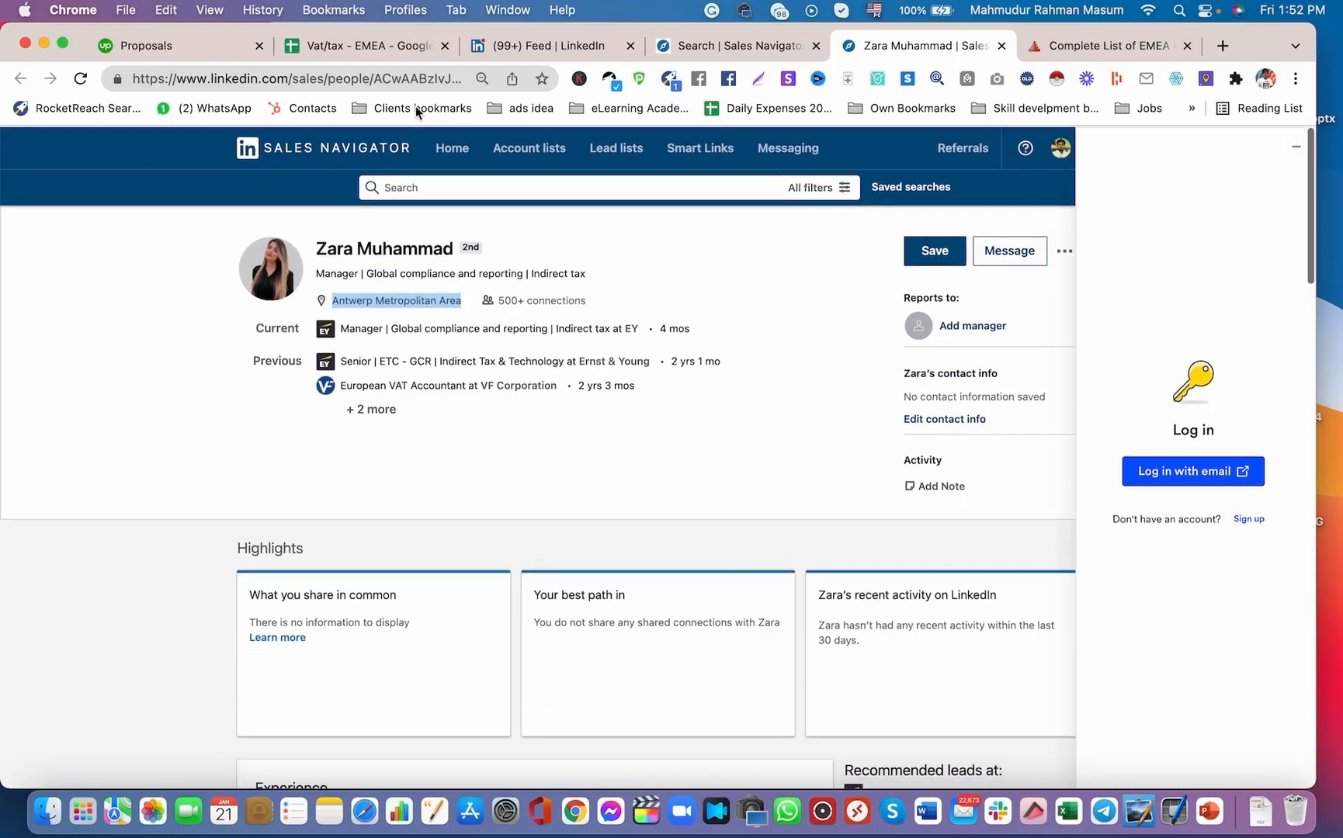
{"action": "left_click", "coordinate": [396, 48]}
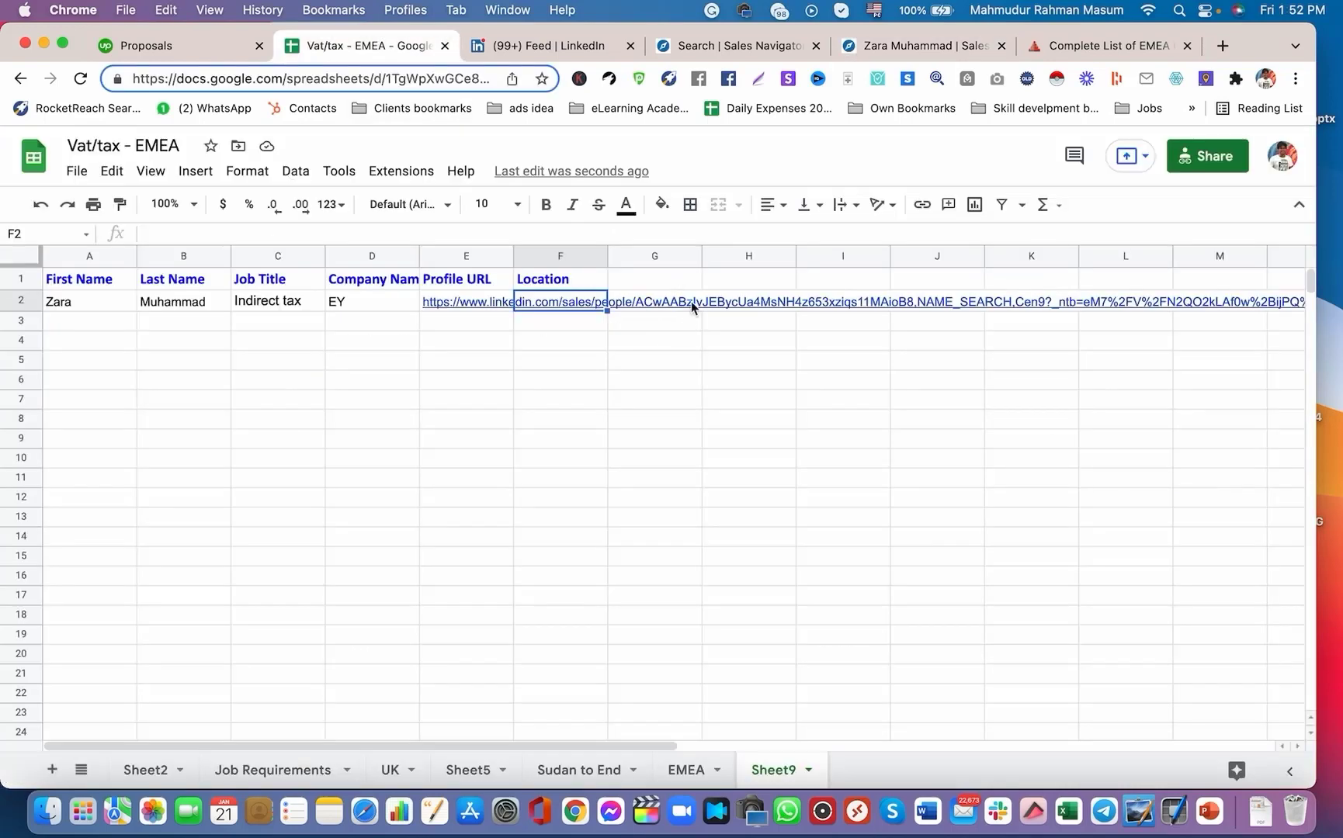
{"action": "key", "text": "super+v"}
{"action": "left_click", "coordinate": [570, 398]}
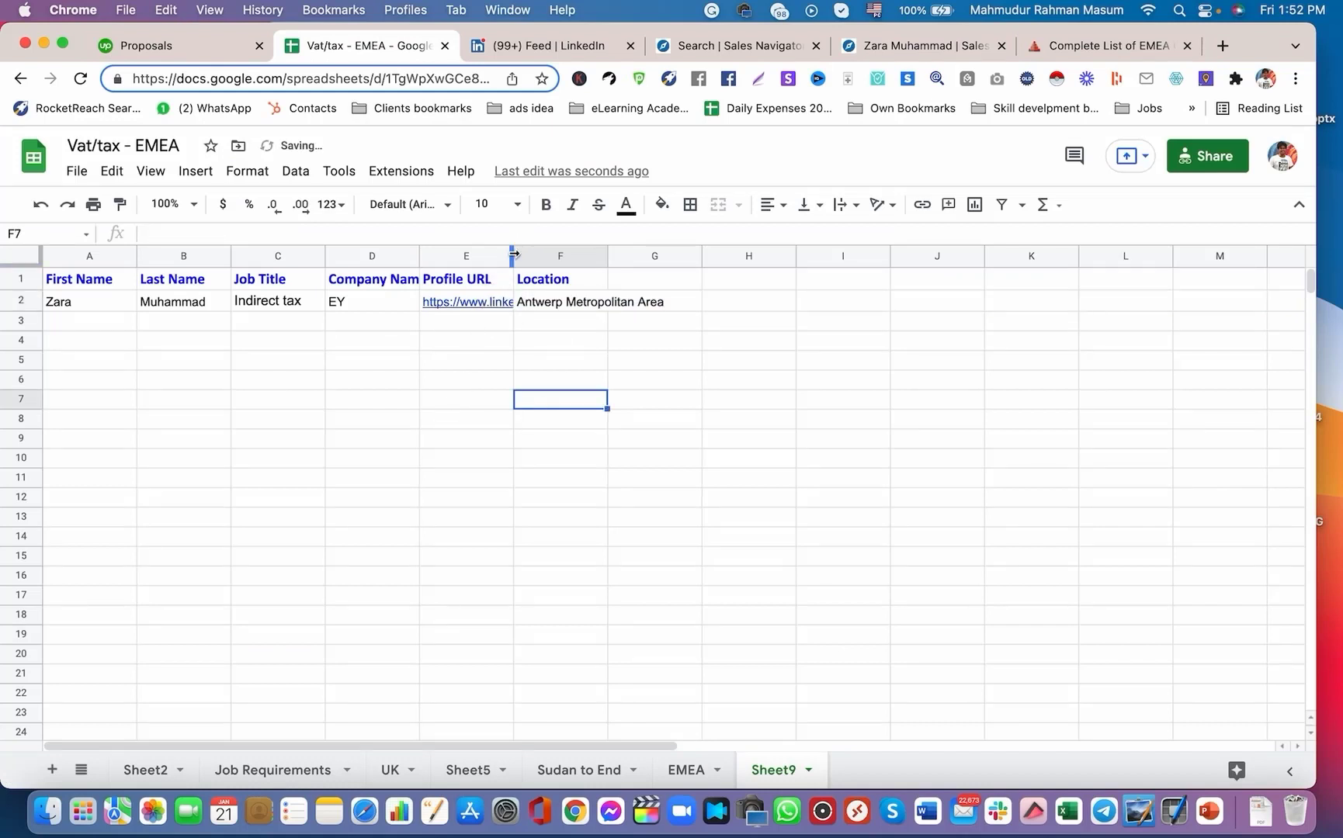
{"action": "left_click_drag", "start_coordinate": [512, 253], "coordinate": [735, 256]}
Examine the stored profile link and the sales/people part of the lead profile's web address, and revisit the search results.
{"action": "left_click", "coordinate": [510, 304]}
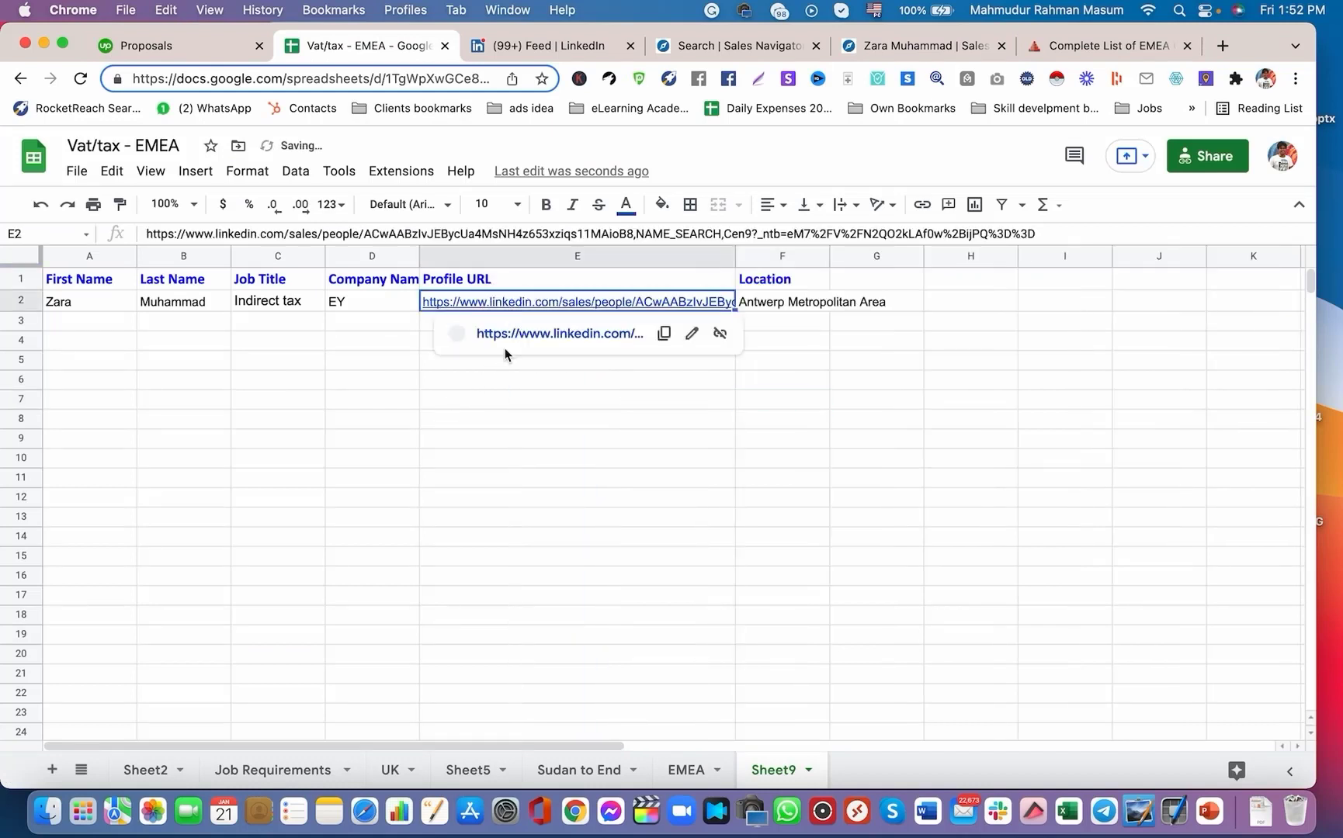
{"action": "left_click", "coordinate": [915, 49]}
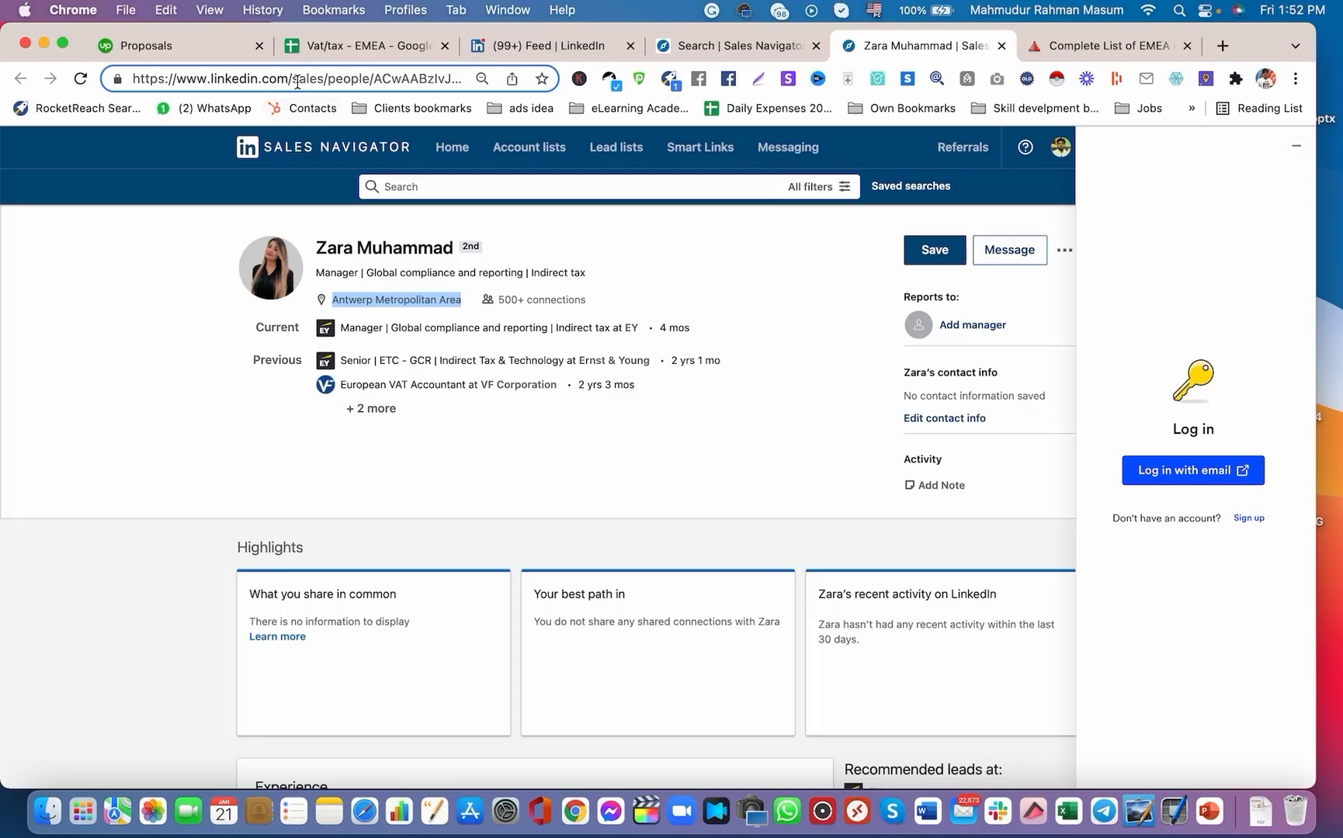
{"action": "left_click_drag", "start_coordinate": [292, 78], "coordinate": [362, 80]}
{"action": "left_click", "coordinate": [131, 290]}
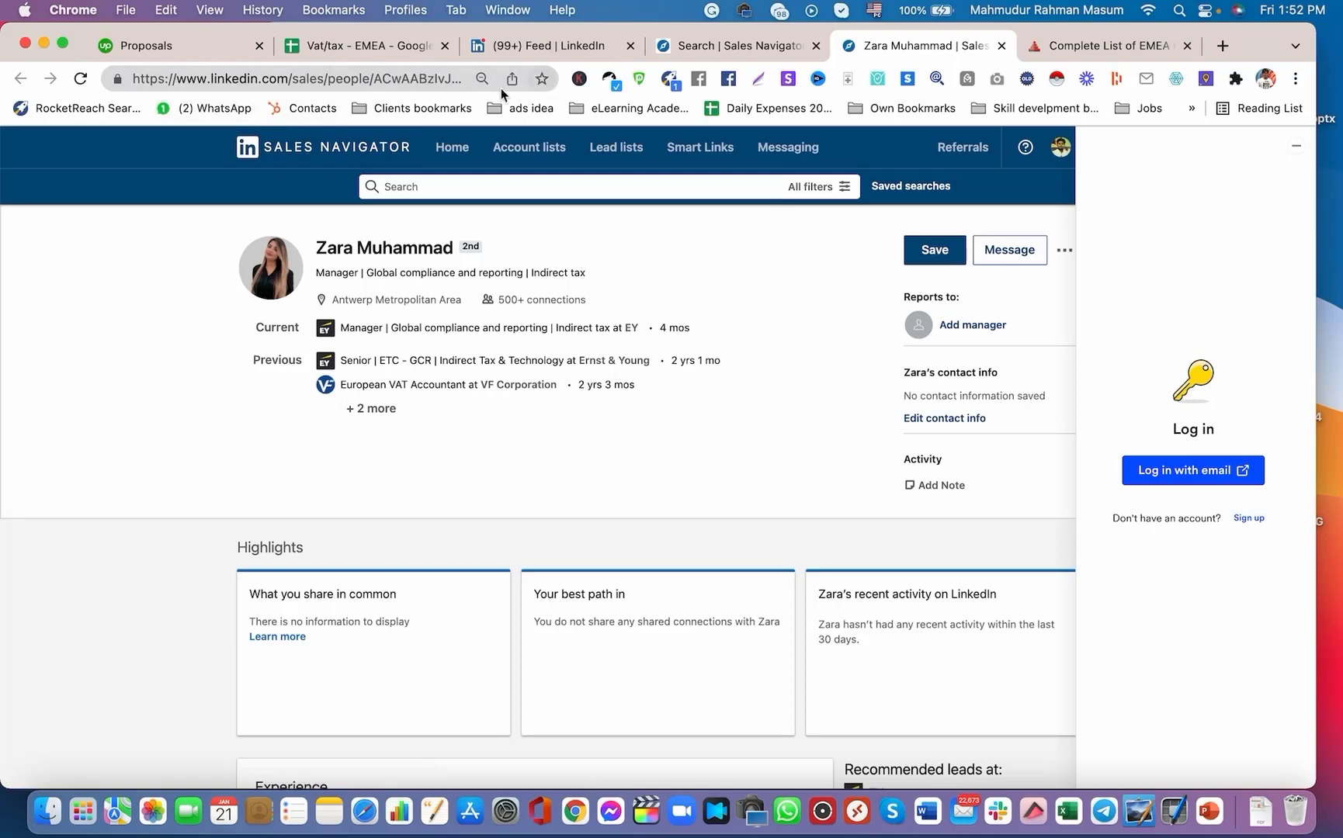
{"action": "left_click", "coordinate": [345, 83]}
{"action": "left_click", "coordinate": [729, 45]}
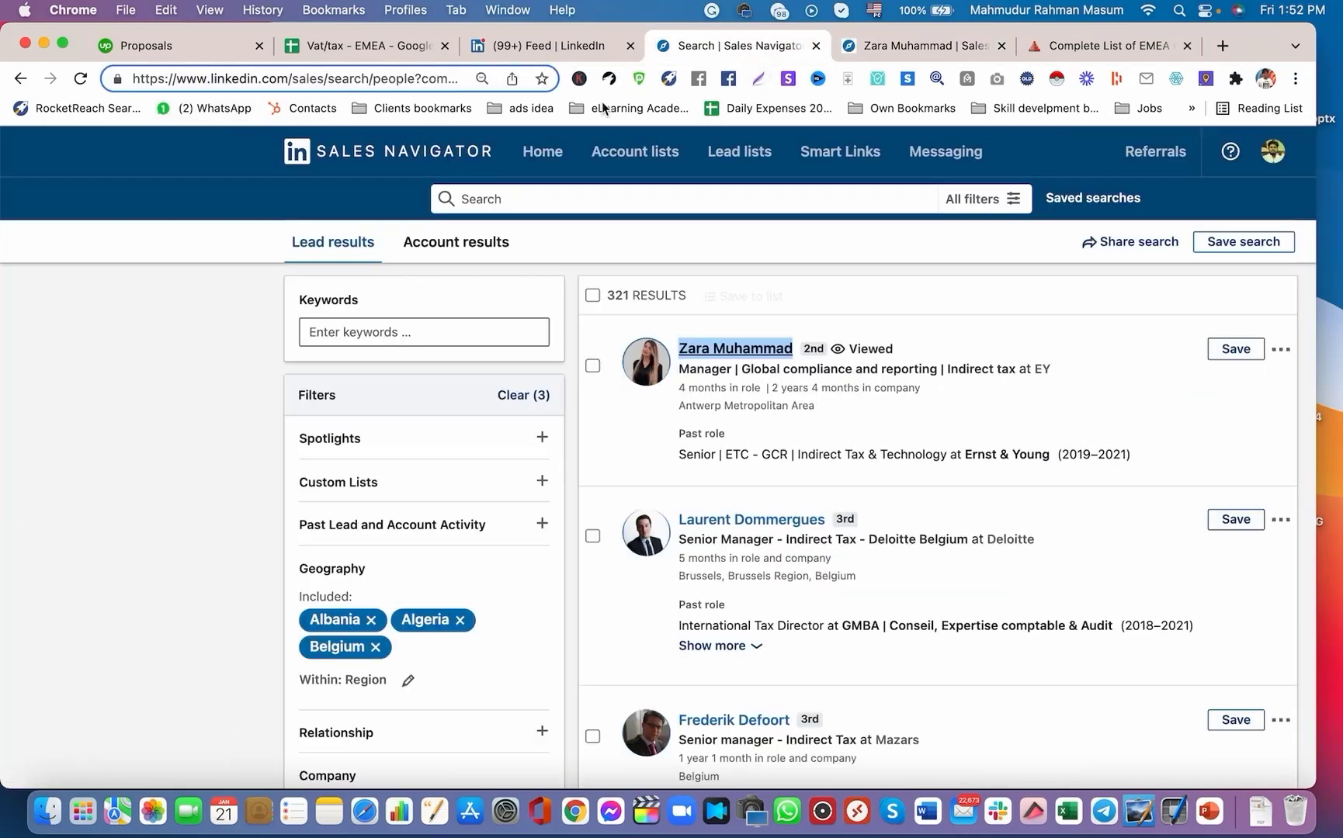
In the Vat/tax - EMEA spreadsheet, replace "sales/people" with "in" in the lead's Profile URL in cell E2.
{"action": "left_click", "coordinate": [365, 45]}
{"action": "left_click", "coordinate": [462, 340]}
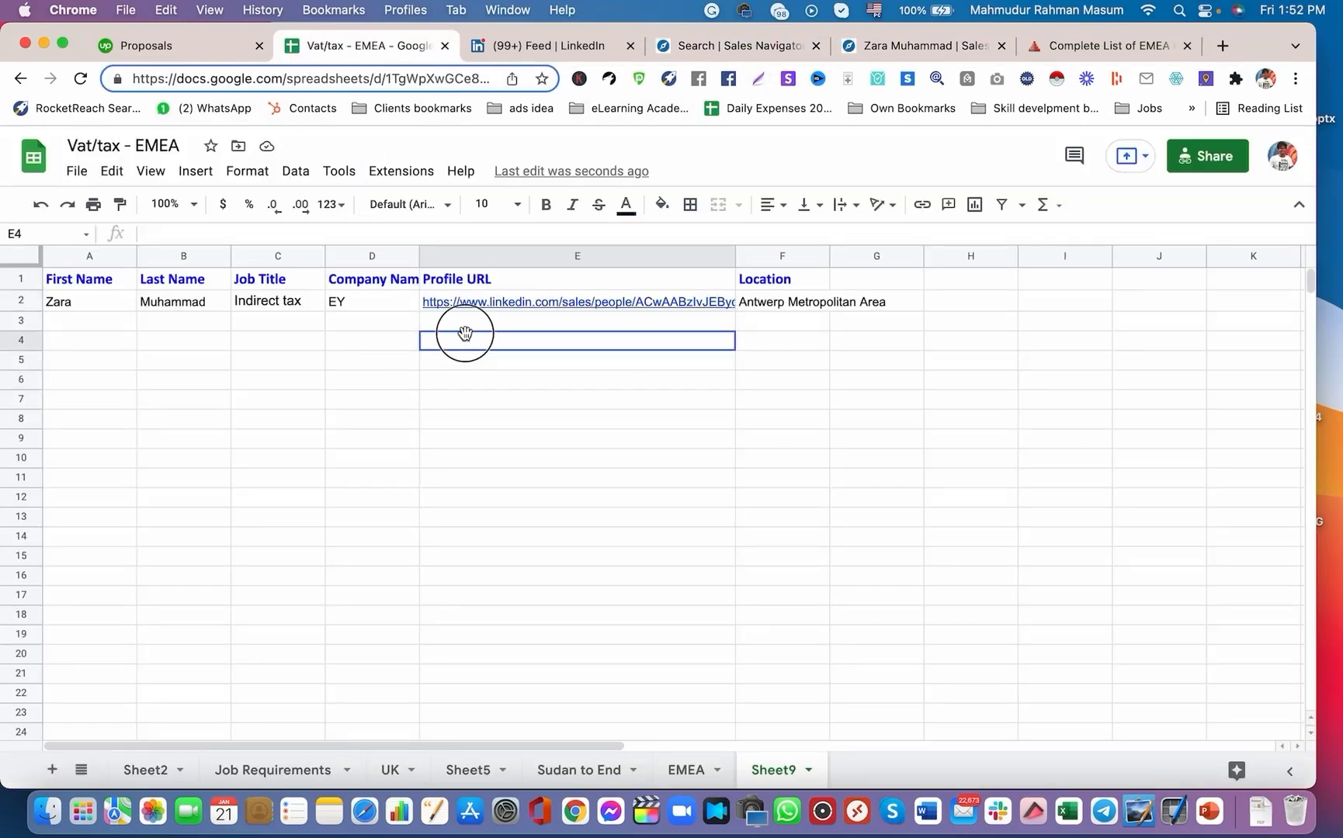
{"action": "key", "text": "Up"}
{"action": "key", "text": "Up"}
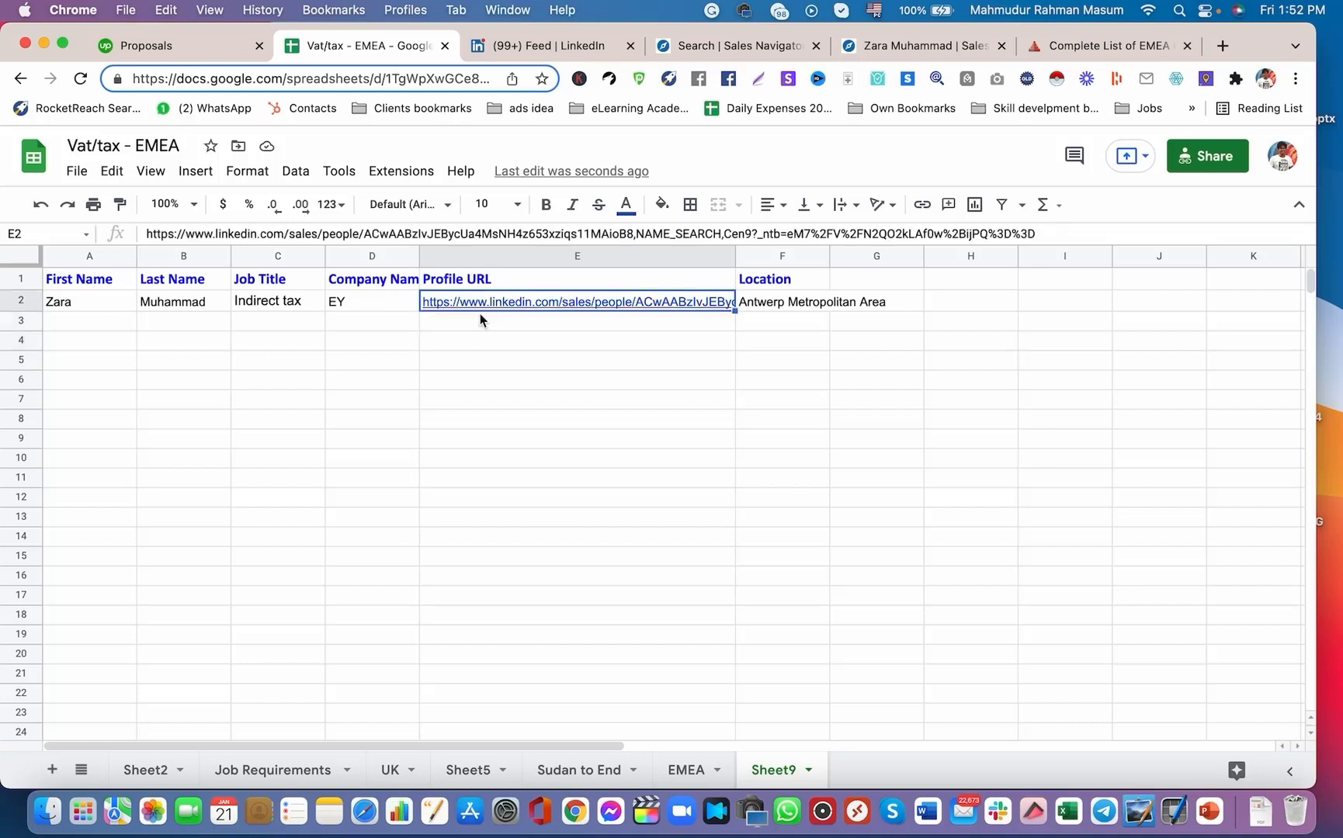
{"action": "left_click_drag", "start_coordinate": [357, 234], "coordinate": [289, 235]}
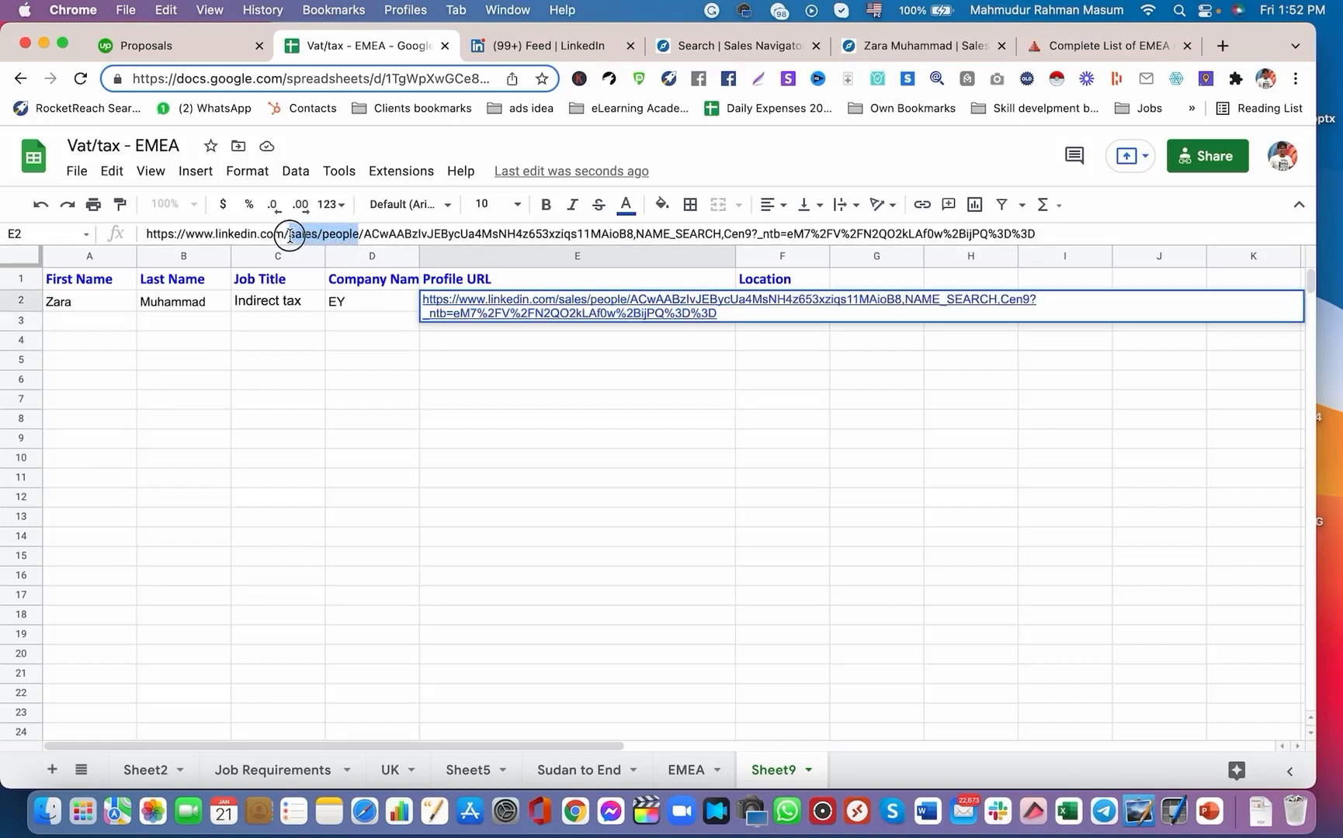
{"action": "type", "text": "in"}
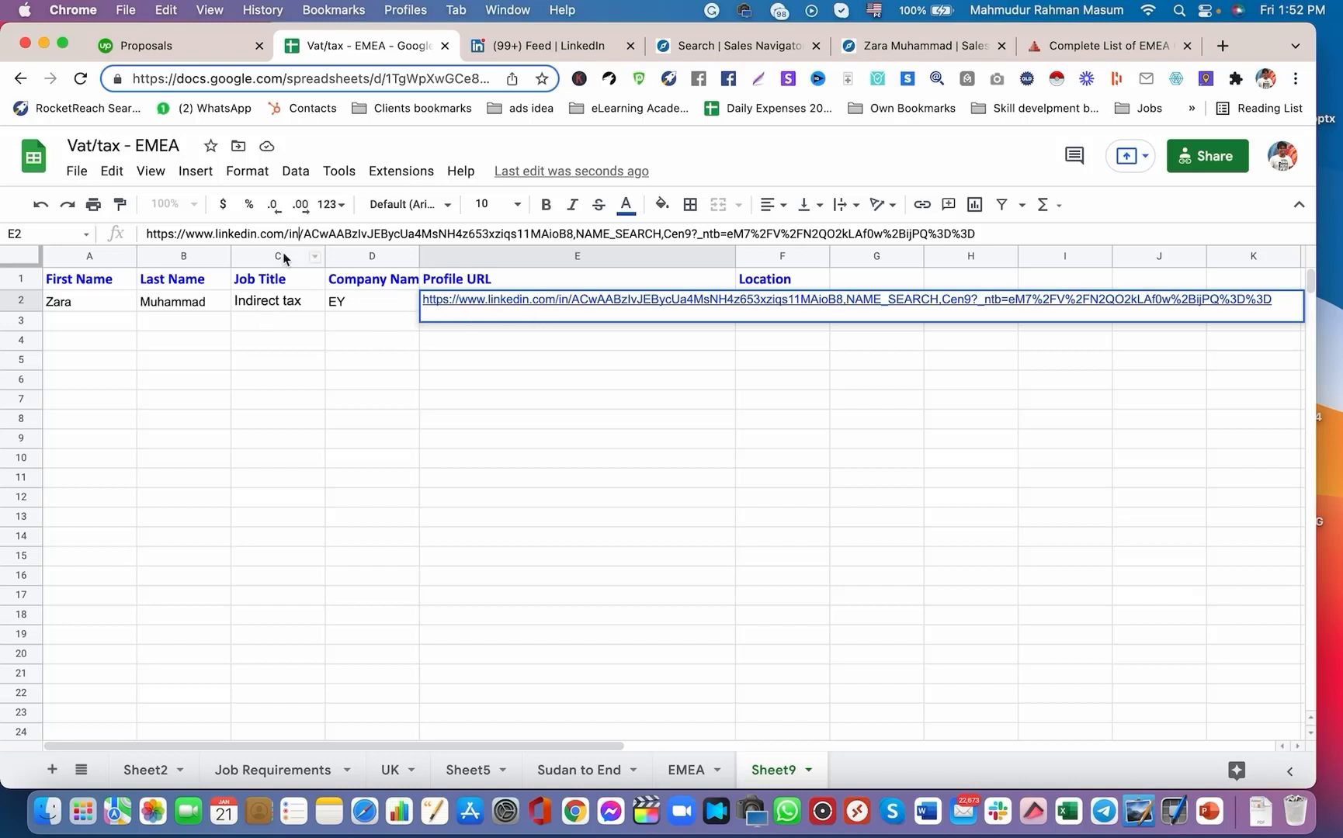
Delete the ",NAME_SEARCH" part and everything after it from the lead's Profile URL in cell E2.
{"action": "left_click", "coordinate": [304, 232]}
{"action": "left_click_drag", "start_coordinate": [572, 234], "coordinate": [992, 229]}
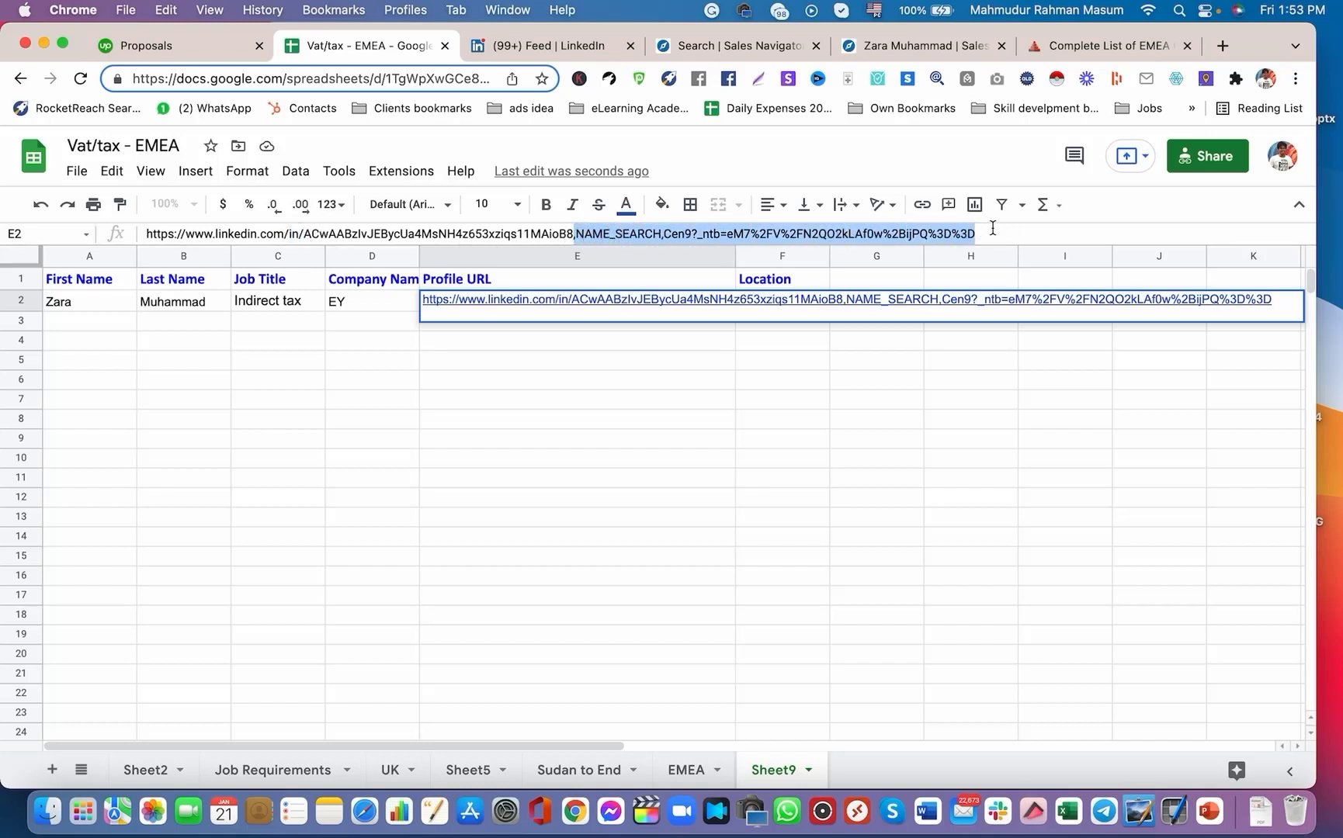
{"action": "key", "text": "BackSpace"}
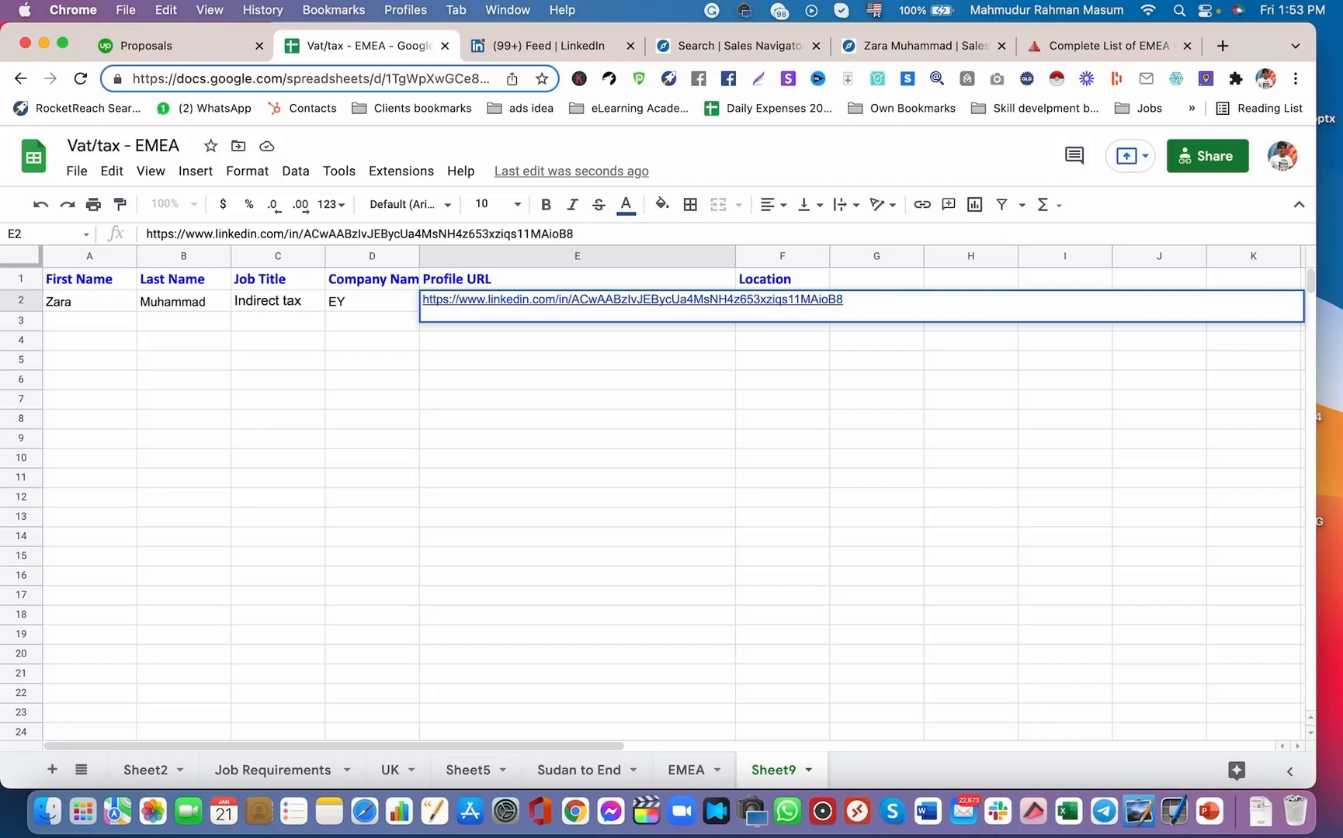
Finish editing the lead's Profile URL in cell E2, open the link attached to the cell, and return to the spreadsheet.
{"action": "left_click", "coordinate": [574, 458]}
{"action": "left_click", "coordinate": [489, 307]}
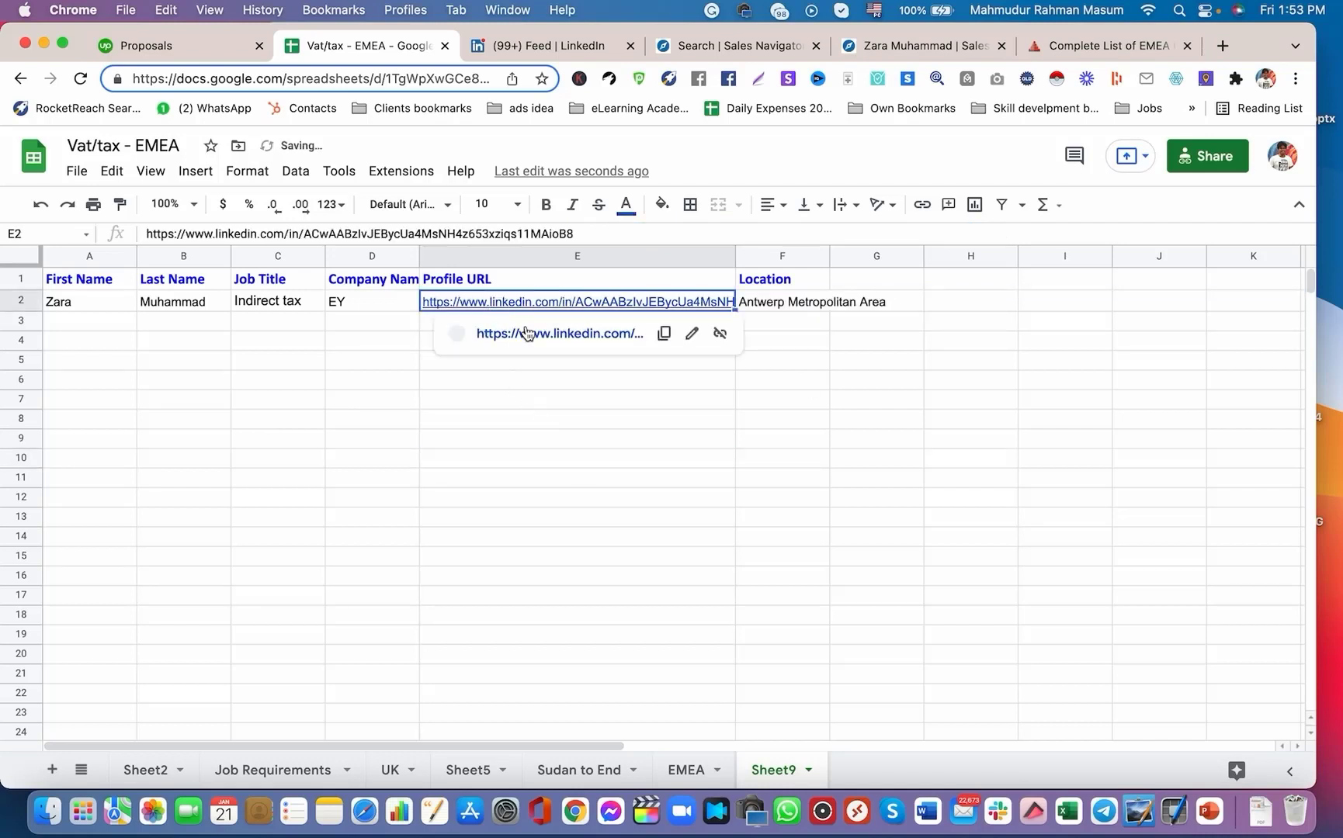
{"action": "left_click", "coordinate": [532, 336]}
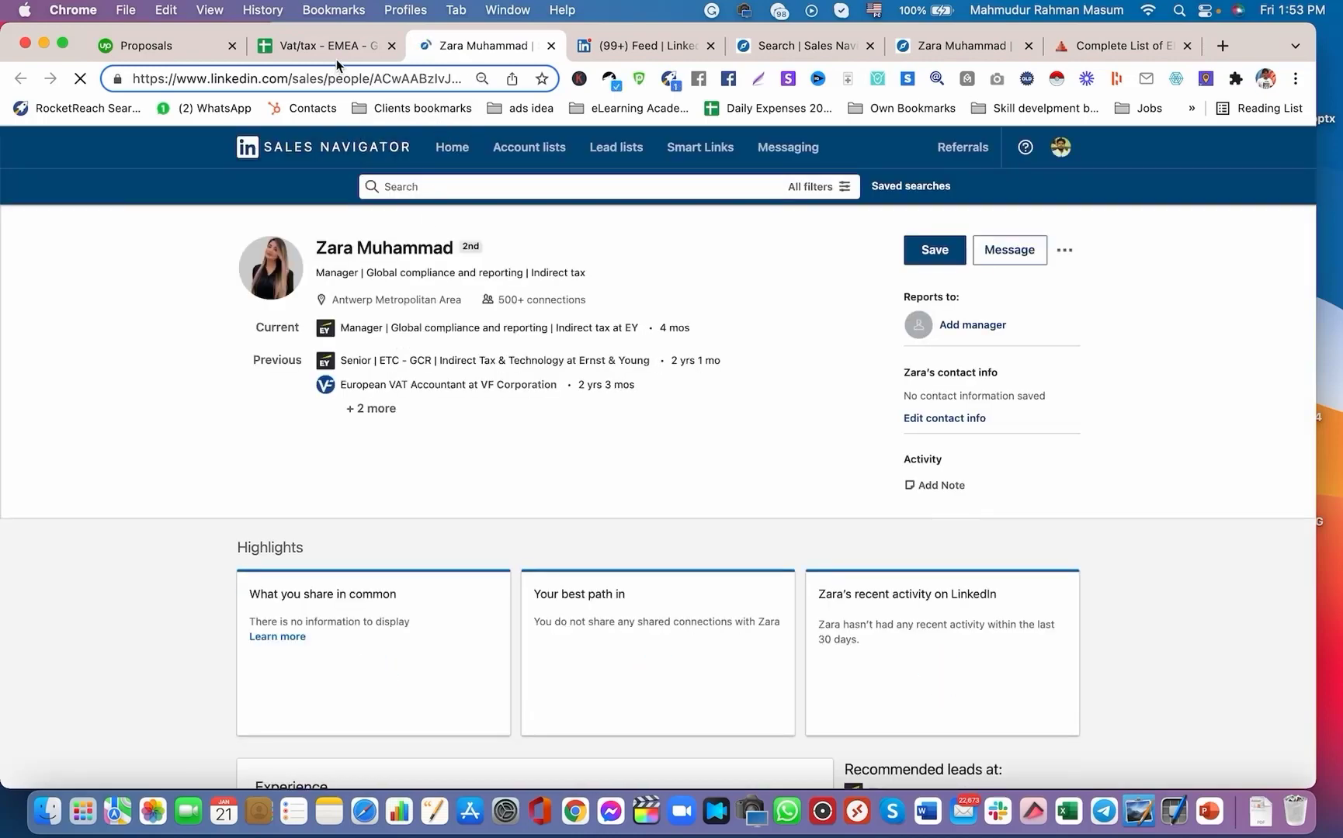
{"action": "left_click", "coordinate": [335, 55]}
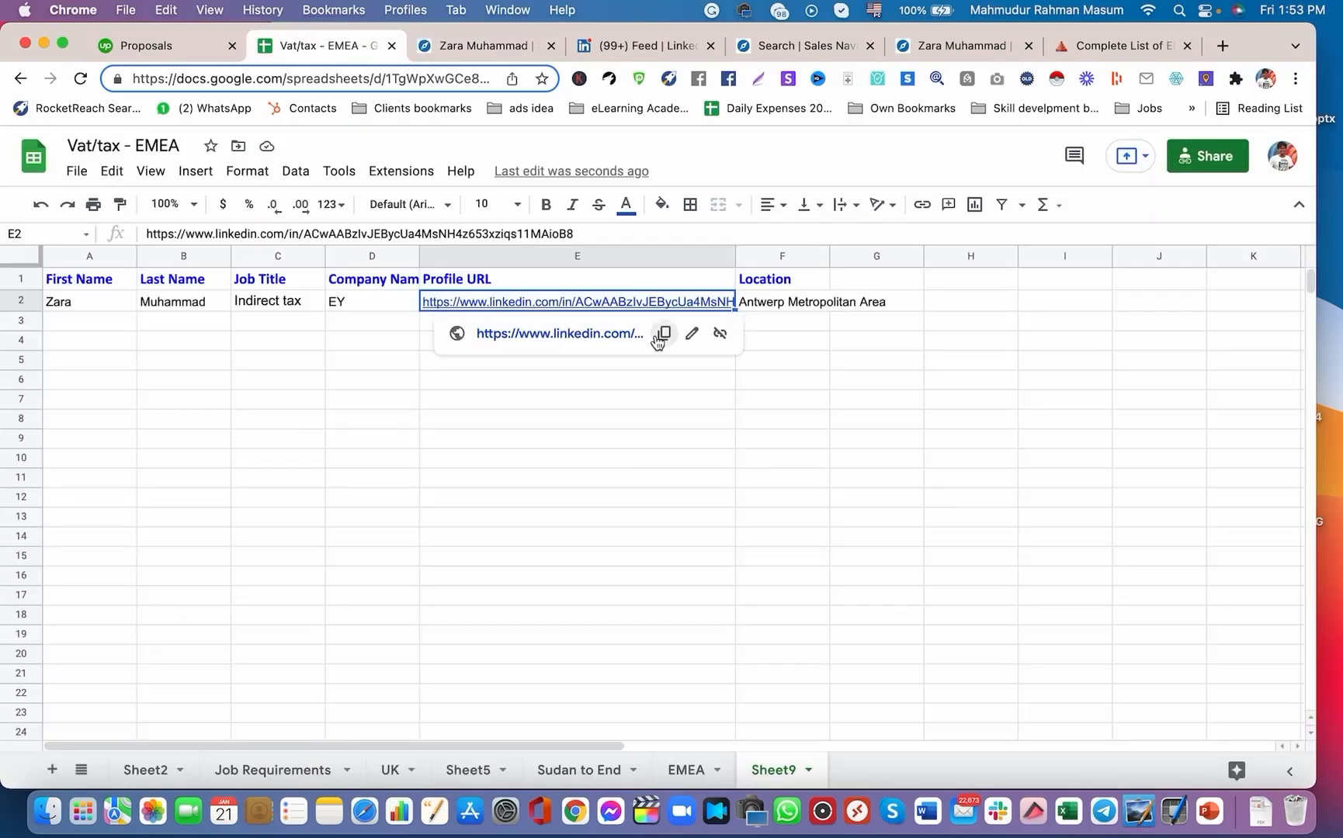
Copy the Profile URL from cell E2 and open it in a new browser tab.
{"action": "left_click", "coordinate": [459, 384]}
{"action": "left_click", "coordinate": [468, 311]}
{"action": "key", "text": "cmd+c"}
{"action": "left_click", "coordinate": [1221, 48]}
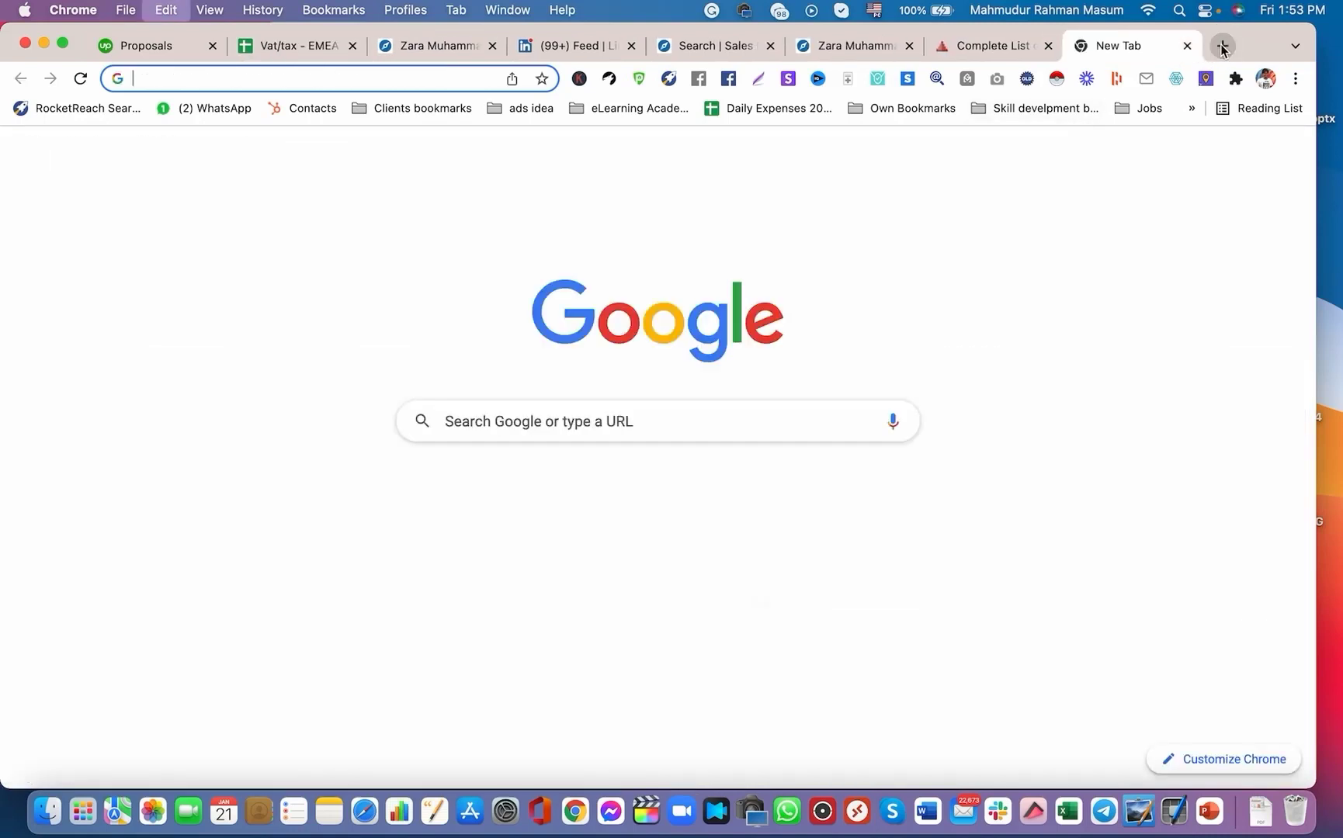
{"action": "key", "text": "cmd+v"}
{"action": "key", "text": "Return"}
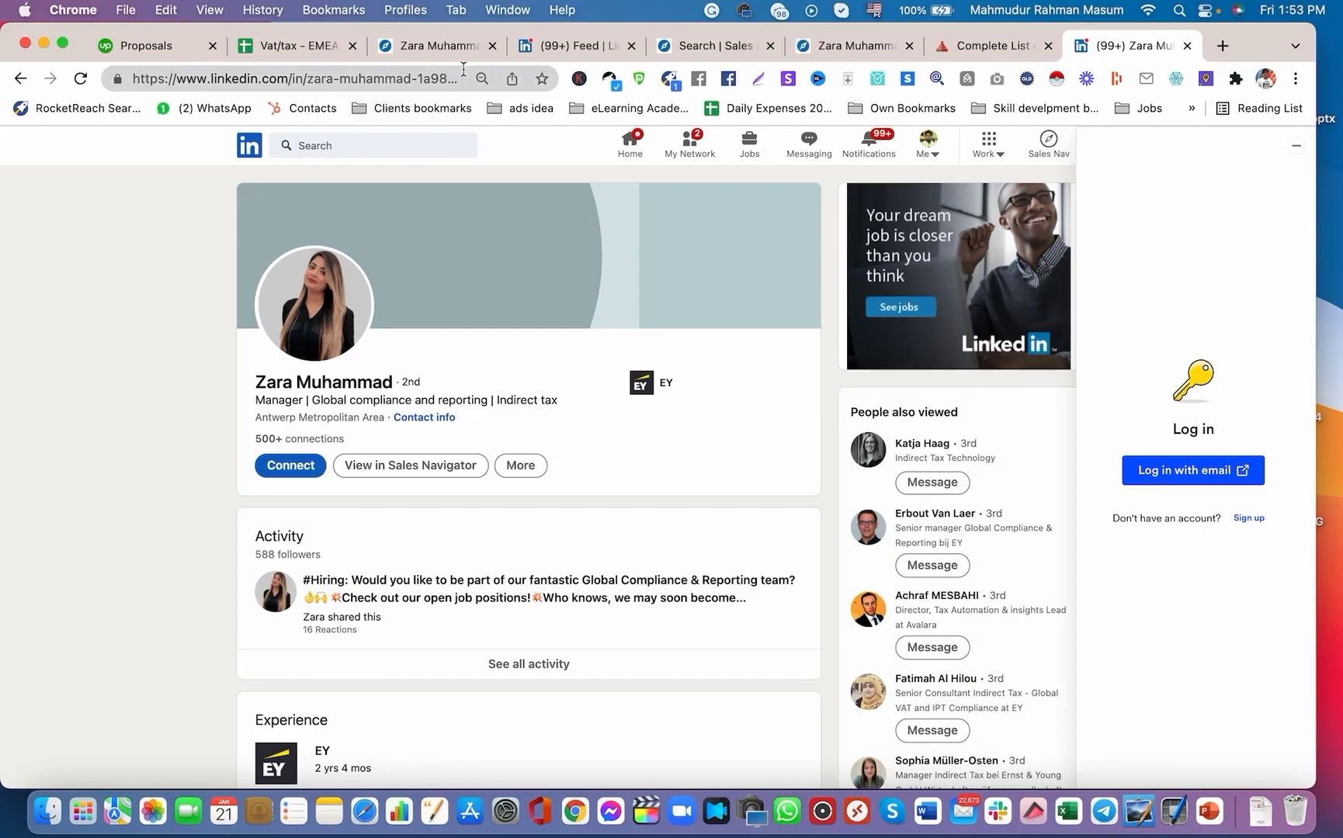
Back in the Vat/tax - EMEA spreadsheet, browse the lead list on the EMEA sheet and widen its Profile URL column to fit the links.
{"action": "left_click", "coordinate": [303, 45]}
{"action": "left_click", "coordinate": [695, 359]}
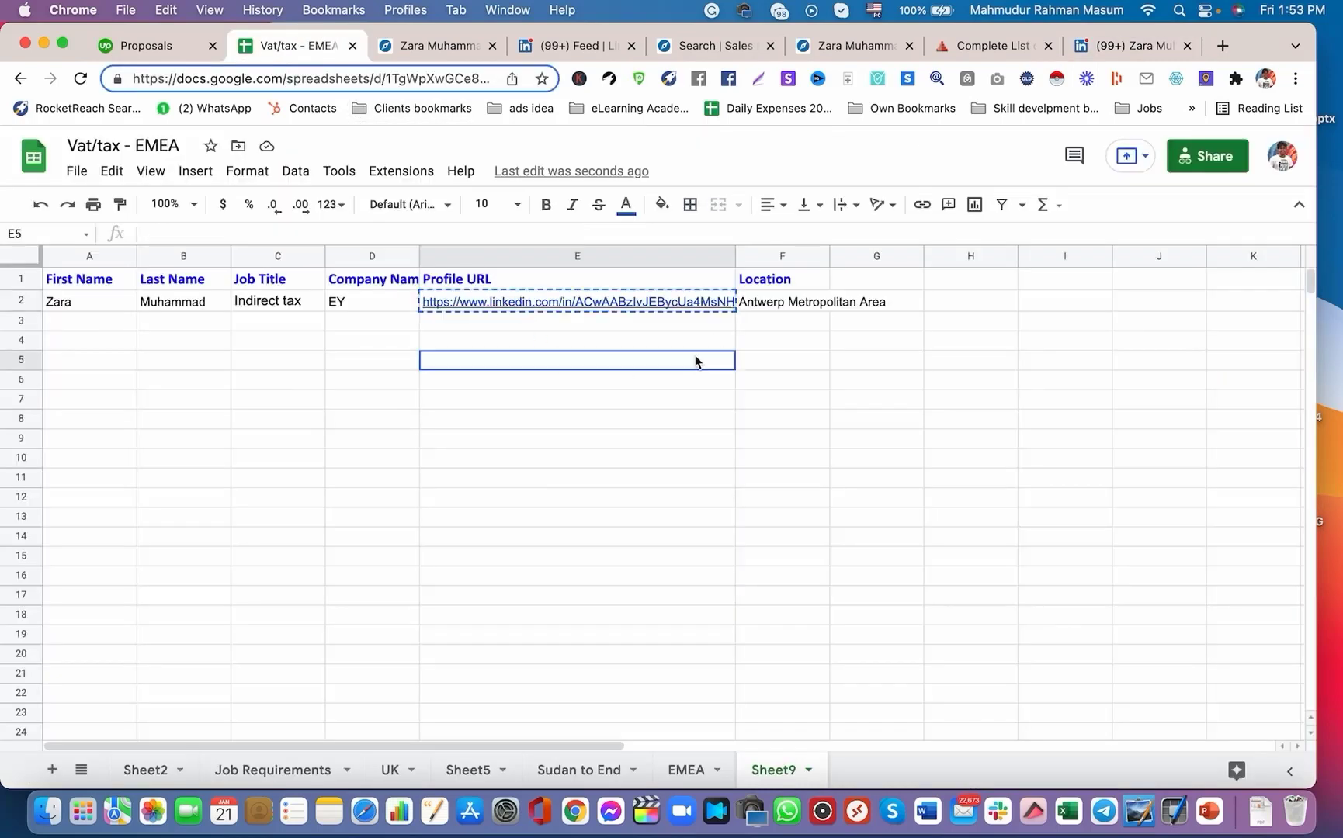
{"action": "left_click", "coordinate": [547, 304]}
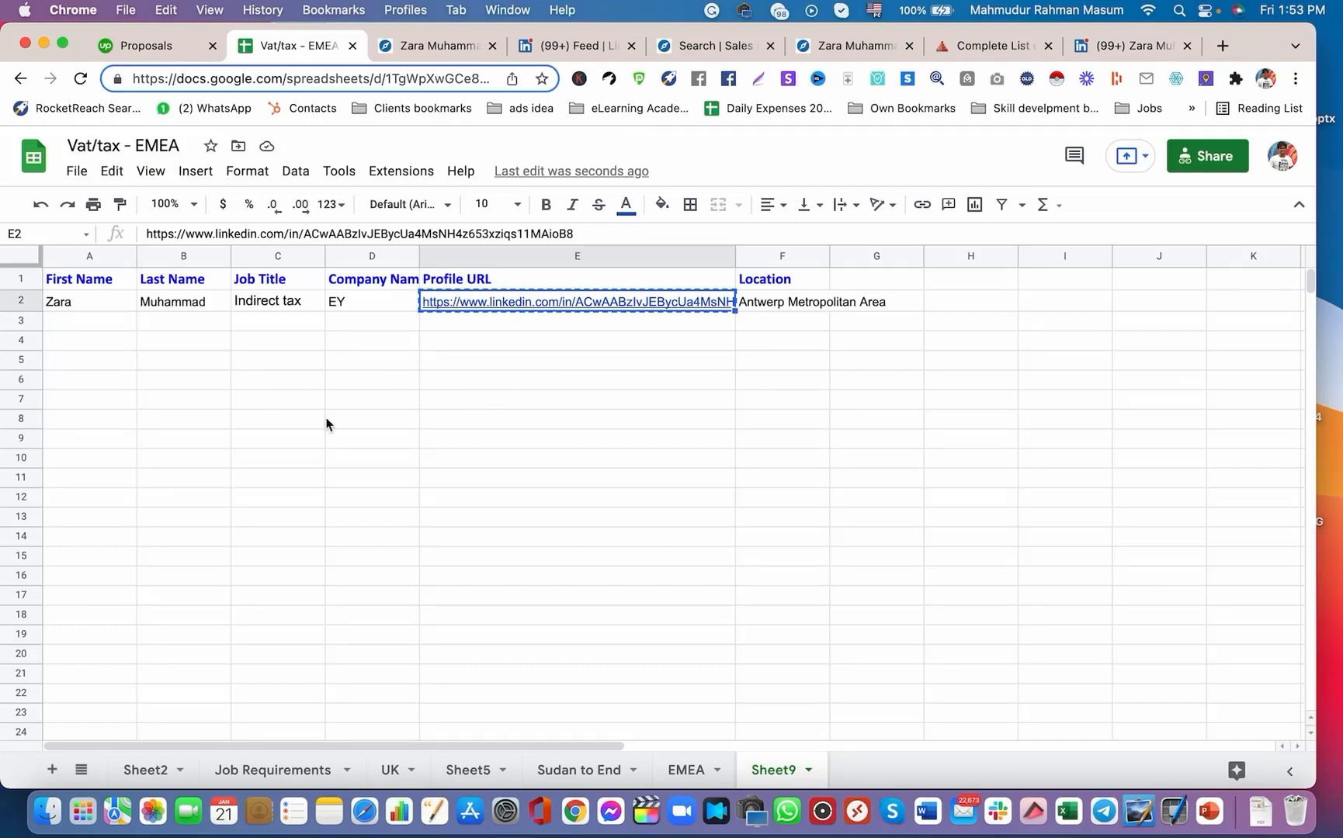
{"action": "left_click", "coordinate": [686, 770]}
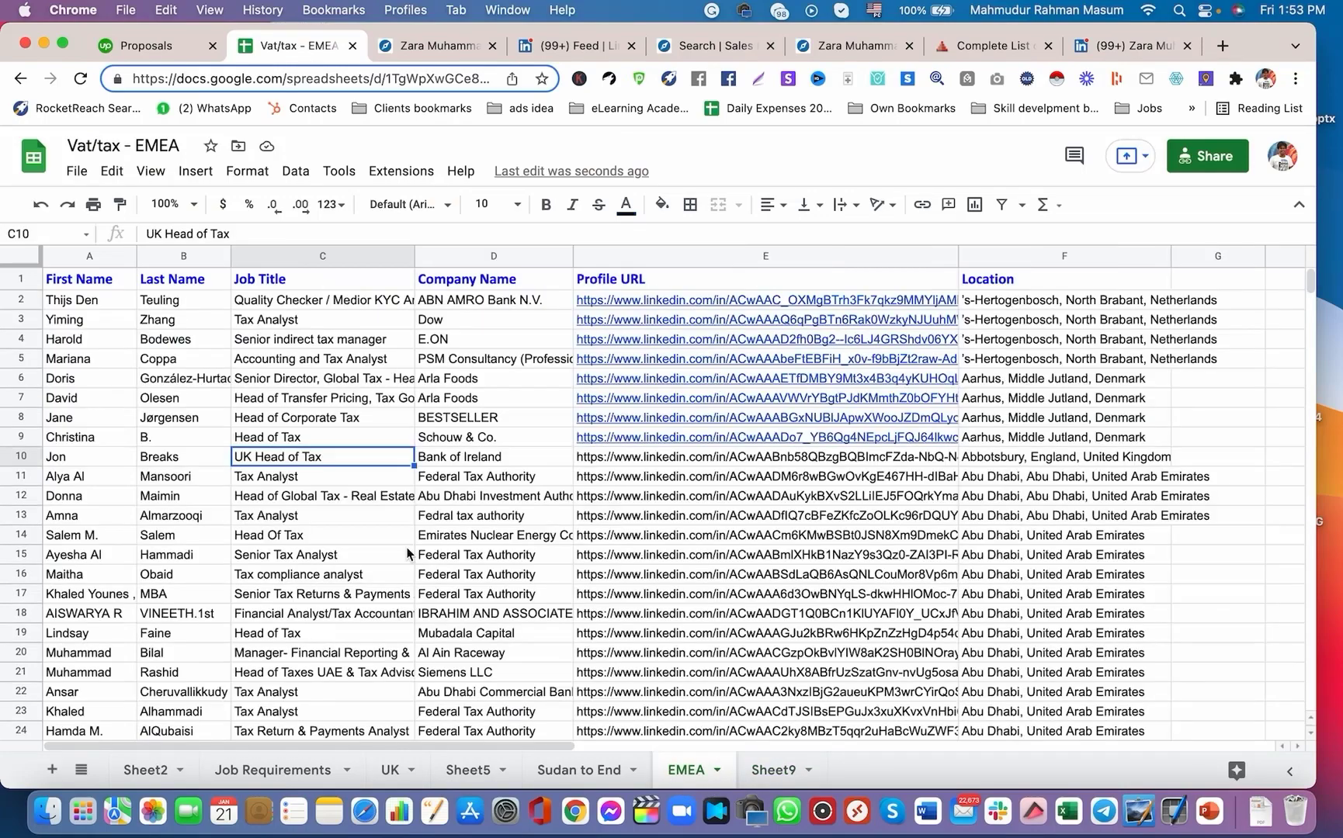
{"action": "scroll", "coordinate": [462, 530], "scroll_direction": "down", "scroll_amount": 3}
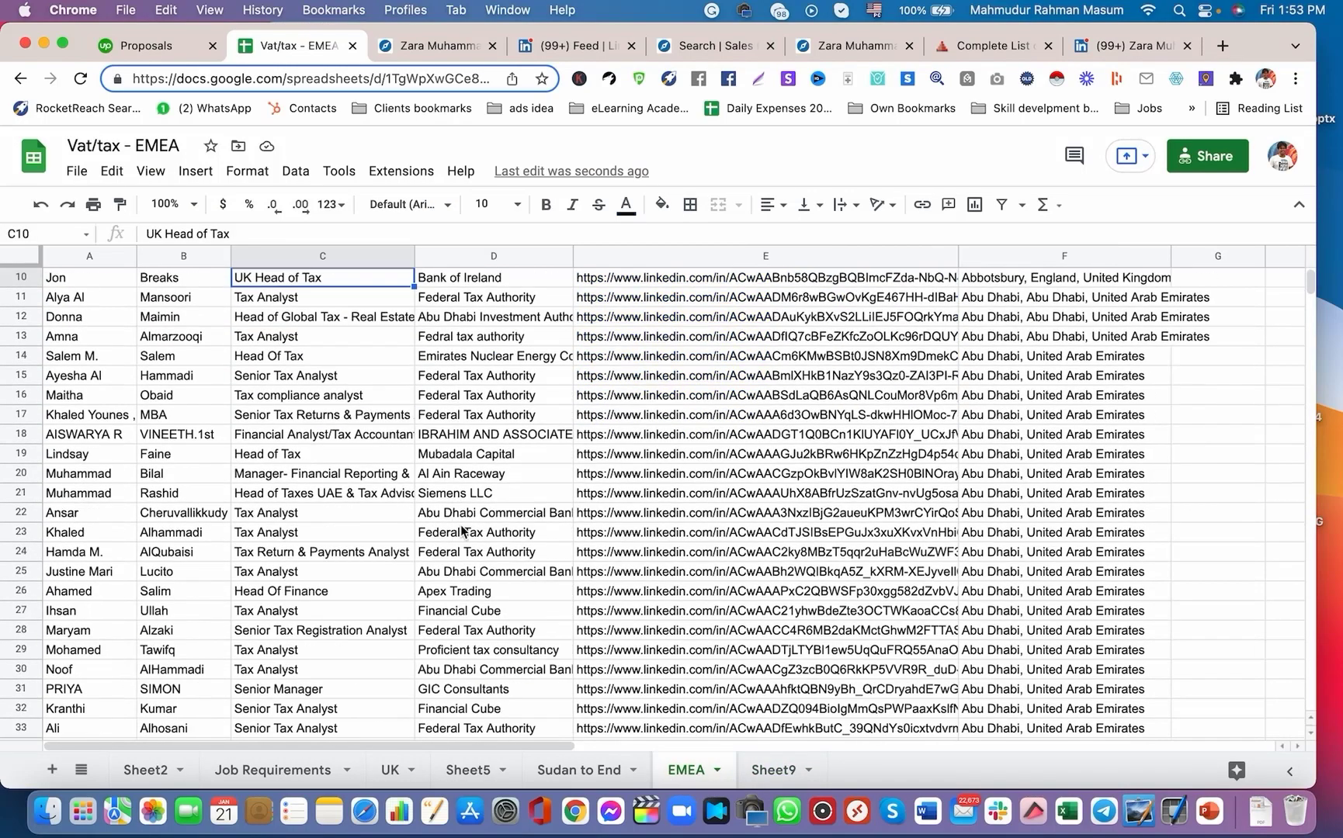
{"action": "scroll", "coordinate": [962, 311], "scroll_direction": "up", "scroll_amount": 3}
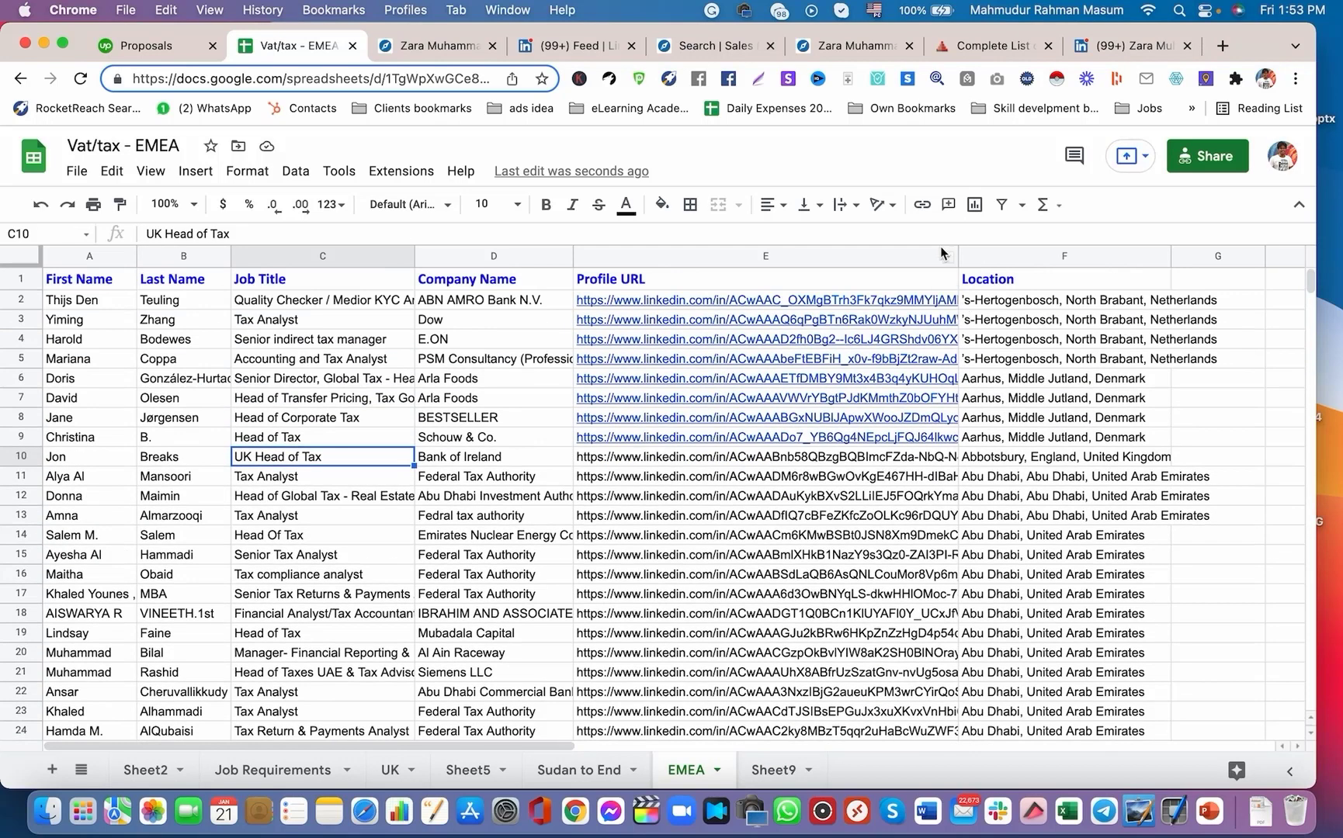
{"action": "mouse_move", "coordinate": [1171, 256]}
{"action": "left_mouse_down"}
{"action": "mouse_move", "coordinate": [1127, 249]}
{"action": "mouse_move", "coordinate": [1158, 250]}
{"action": "left_mouse_up"}
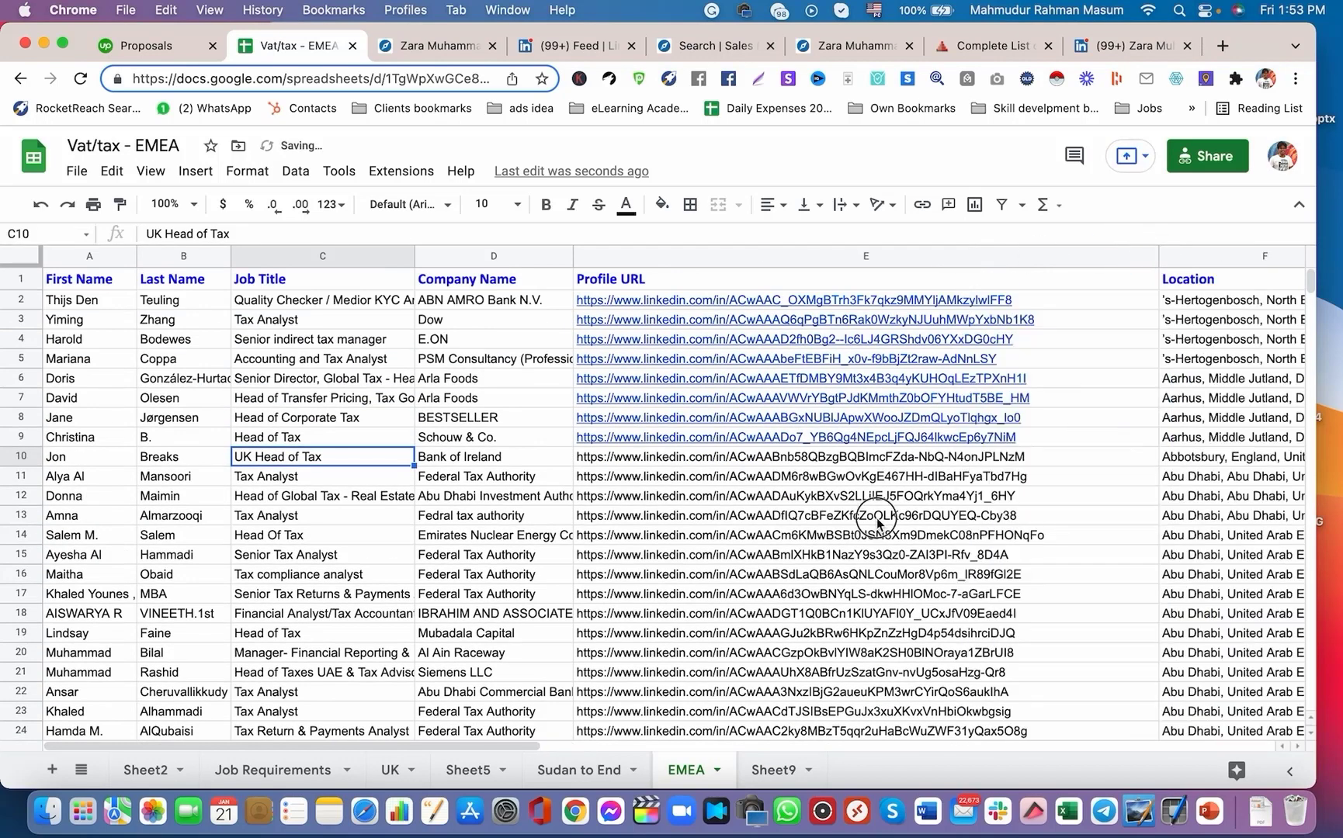
Copy the Profile URL from cell E13 of the EMEA sheet and open it in a new browser tab.
{"action": "left_click", "coordinate": [709, 512]}
{"action": "left_click", "coordinate": [771, 501]}
{"action": "left_click", "coordinate": [773, 537]}
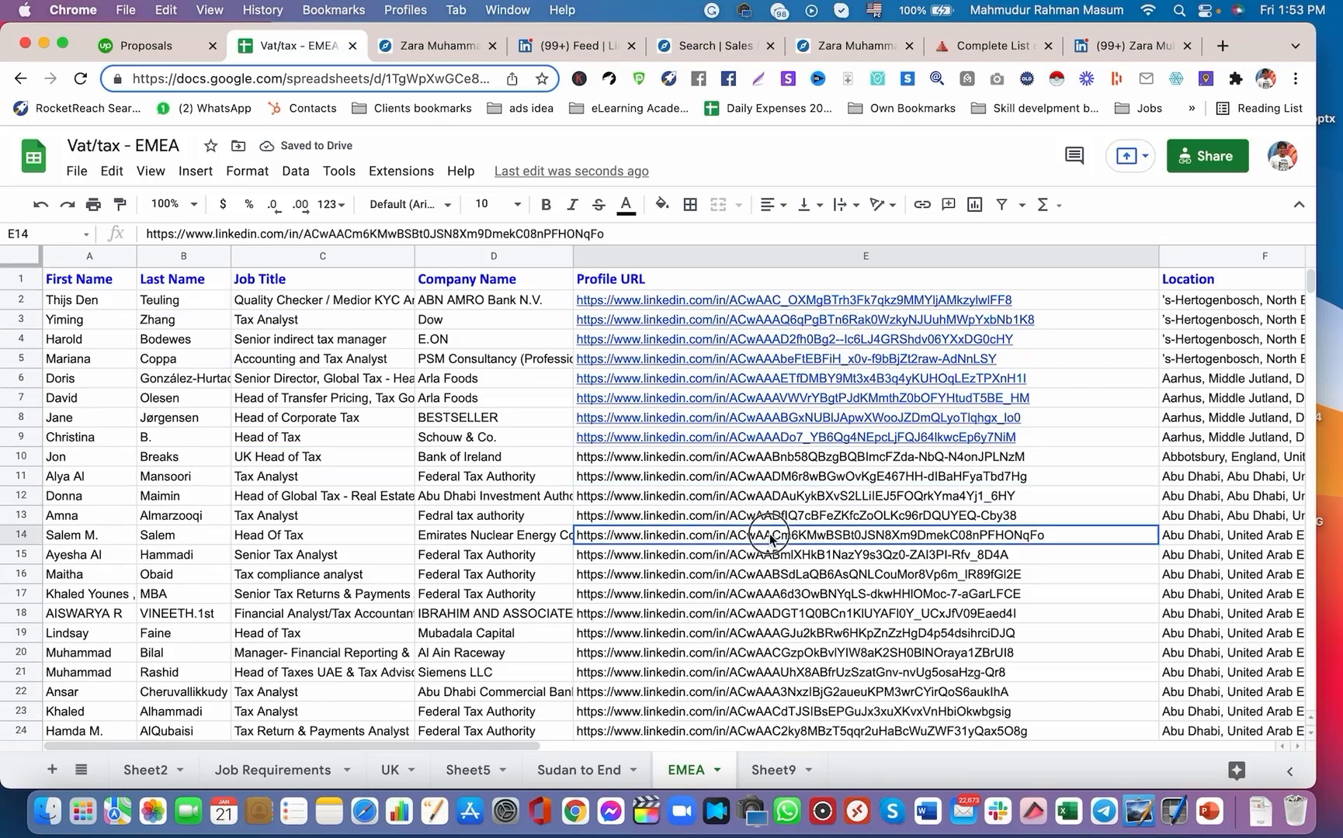
{"action": "left_click", "coordinate": [693, 516]}
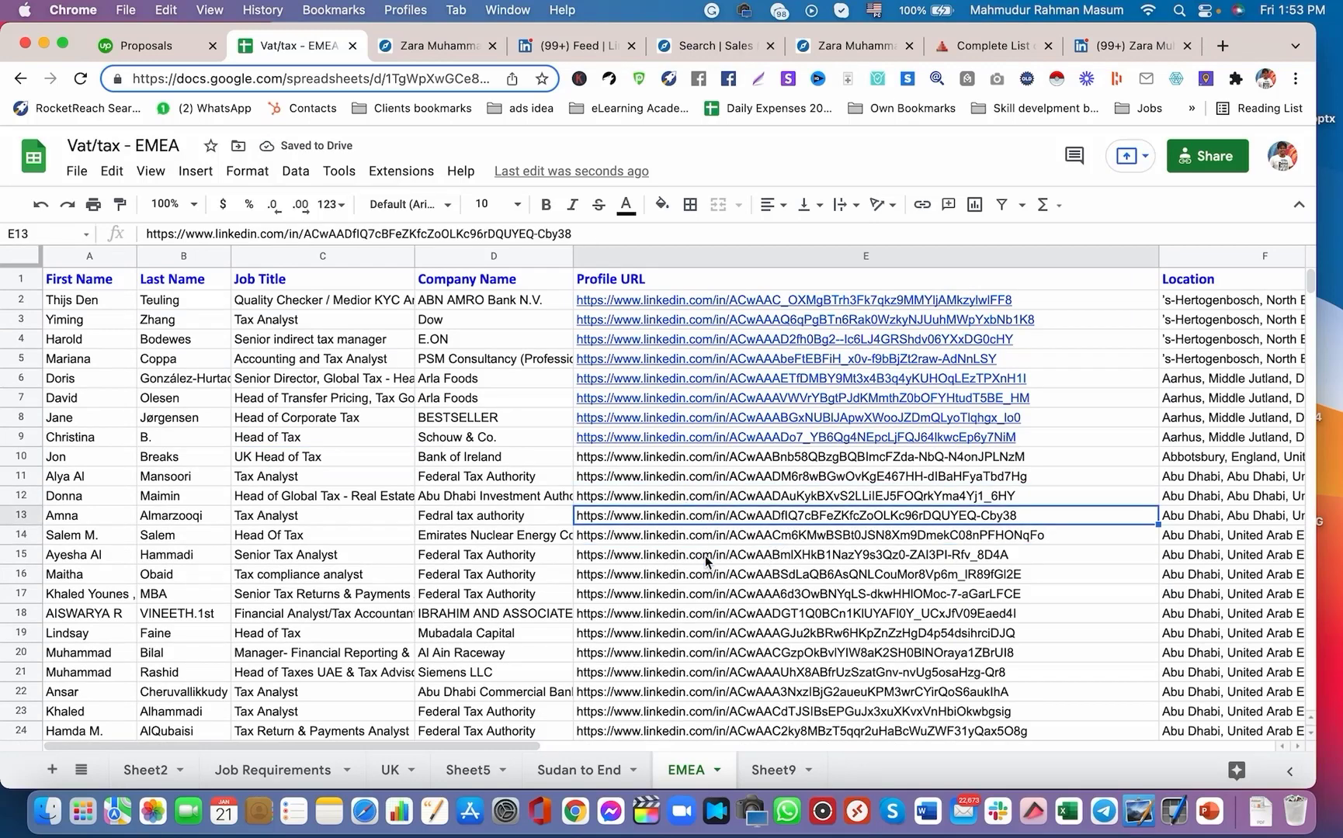
{"action": "key", "text": "cmd+c"}
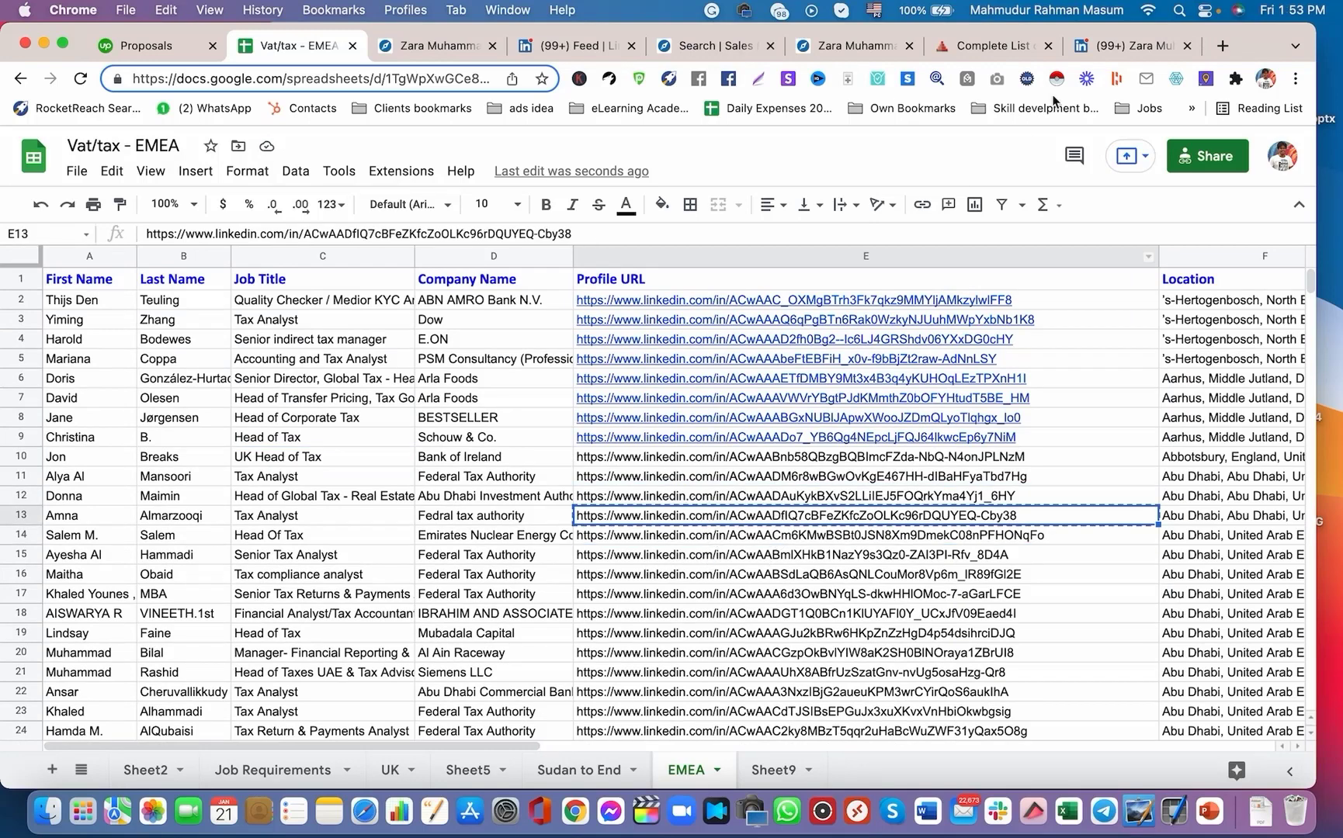
{"action": "left_click", "coordinate": [1221, 46]}
{"action": "key", "text": "cmd+v"}
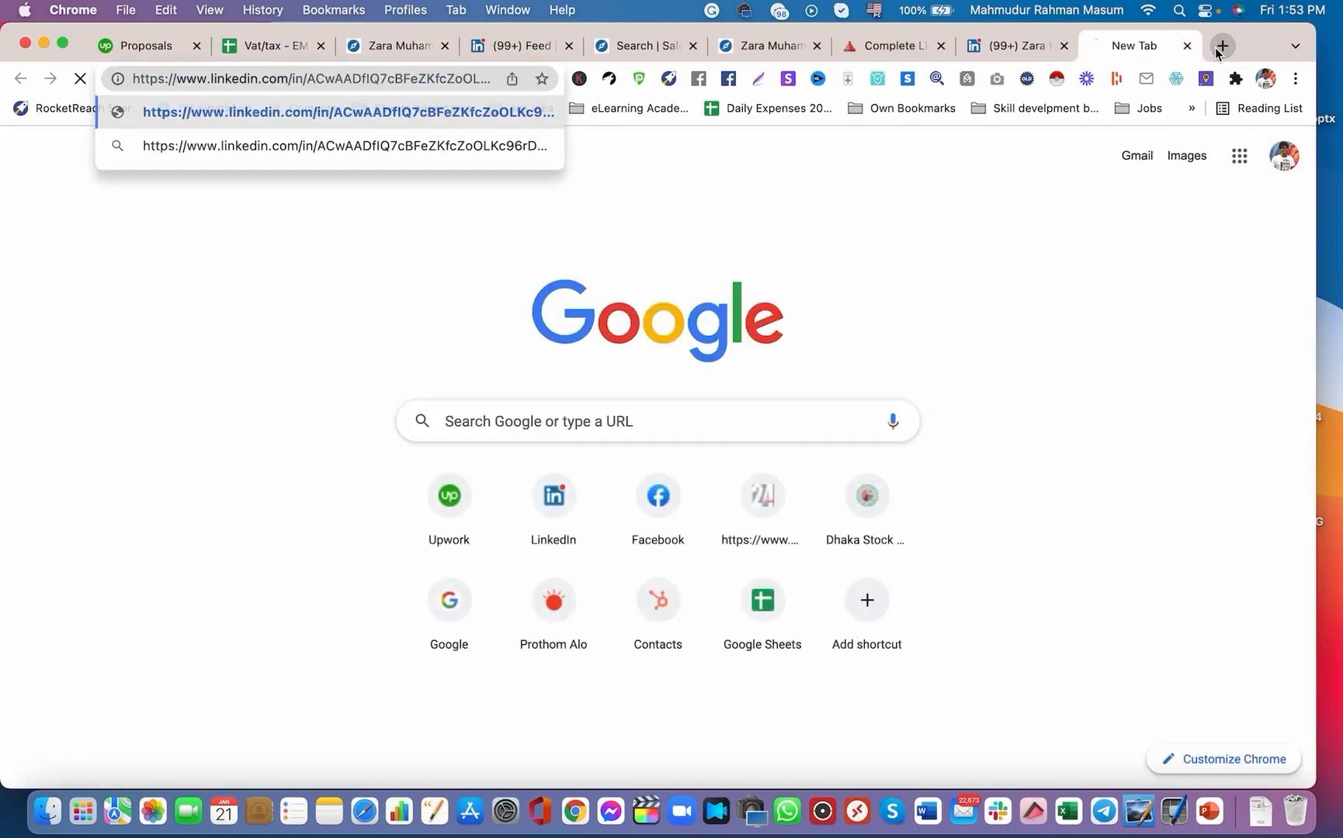
{"action": "key", "text": "Return"}
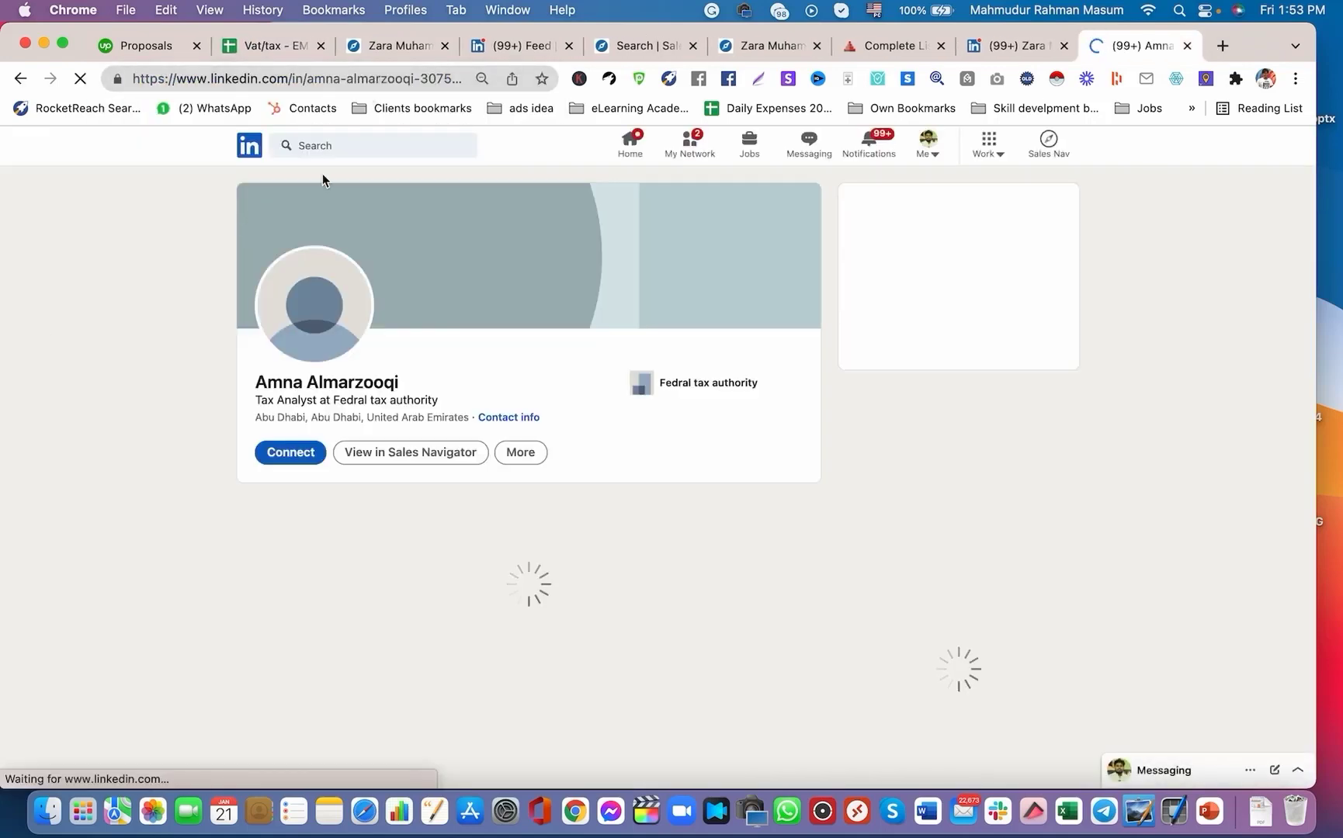
Review the job titles and excluded companies on the spreadsheet's Job Requirements sheet, and return to the Sales Navigator lead search results.
{"action": "left_click", "coordinate": [267, 46]}
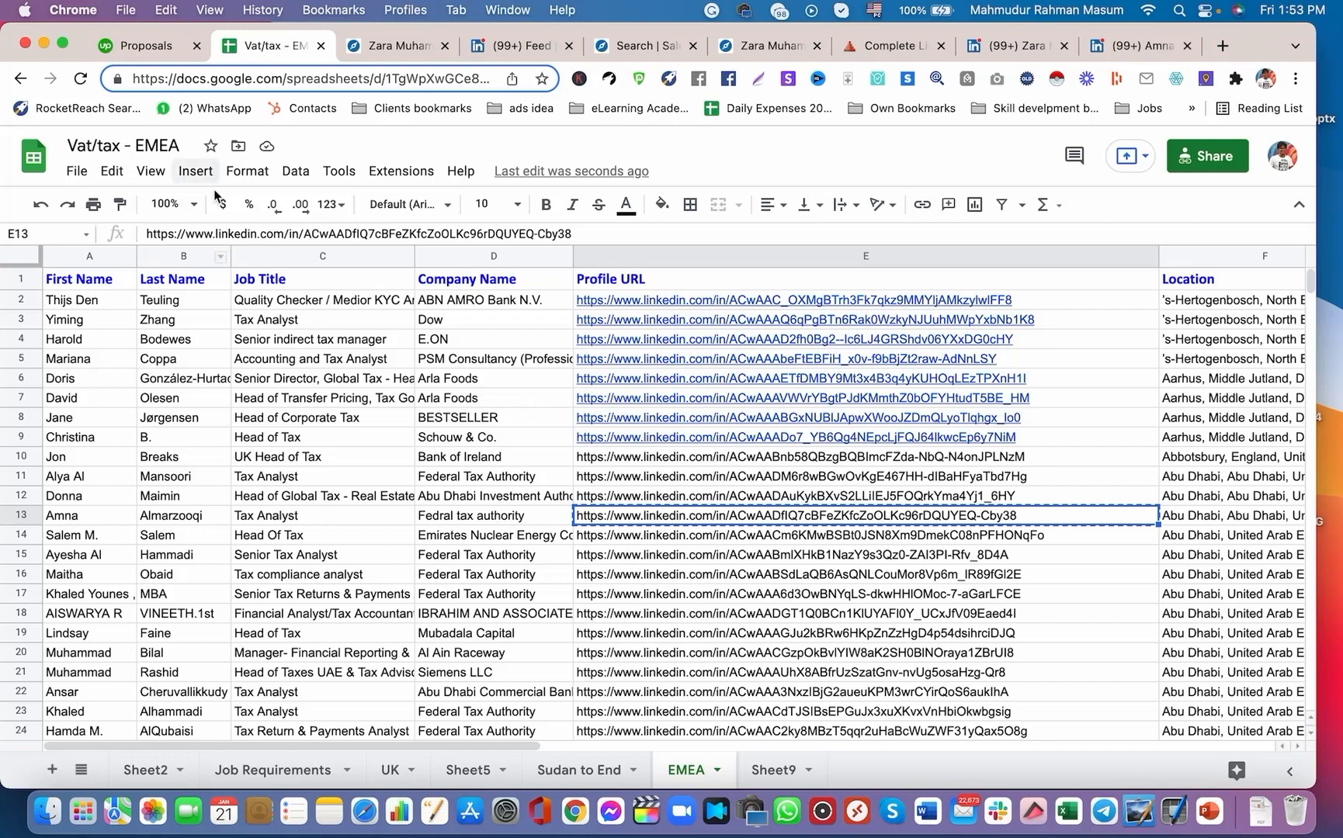
{"action": "left_click", "coordinate": [248, 767]}
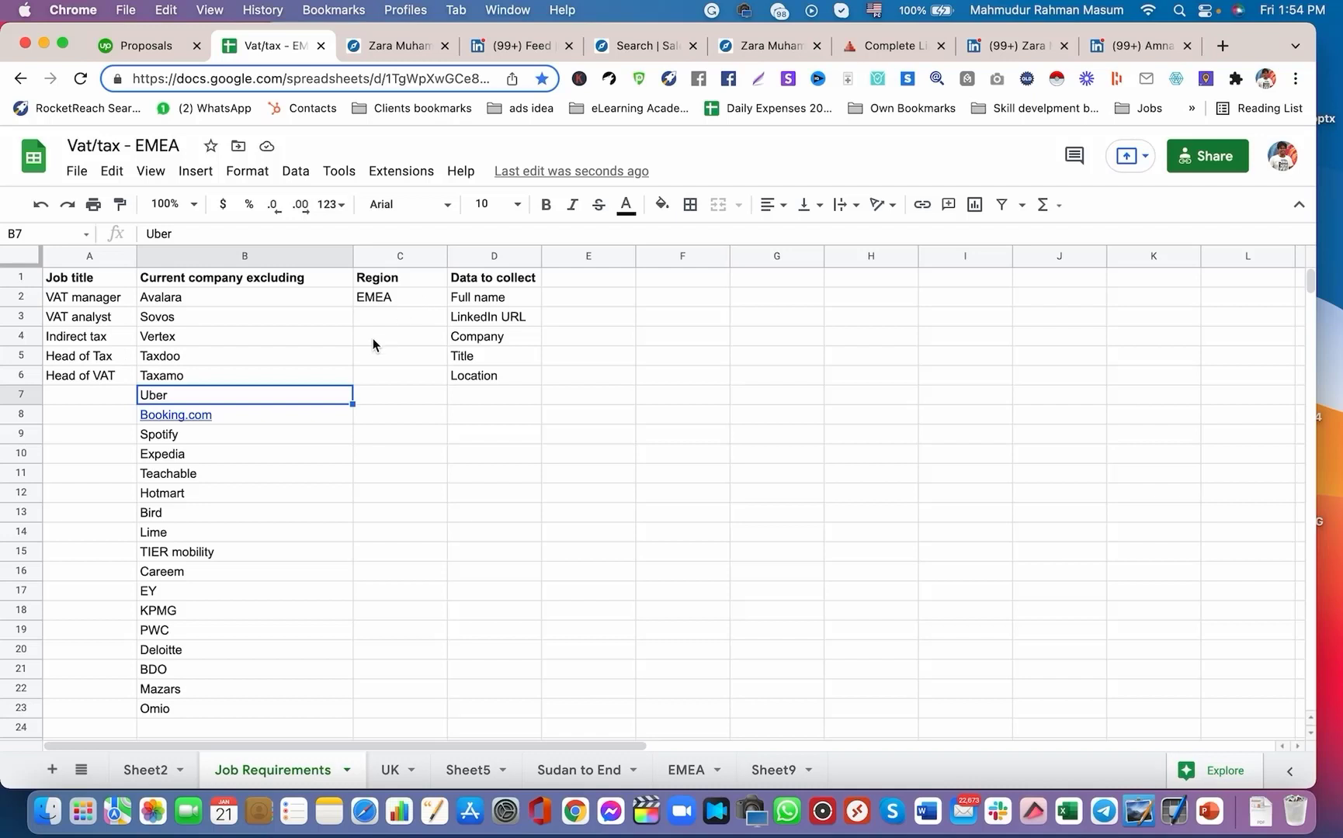
{"action": "left_click", "coordinate": [101, 393]}
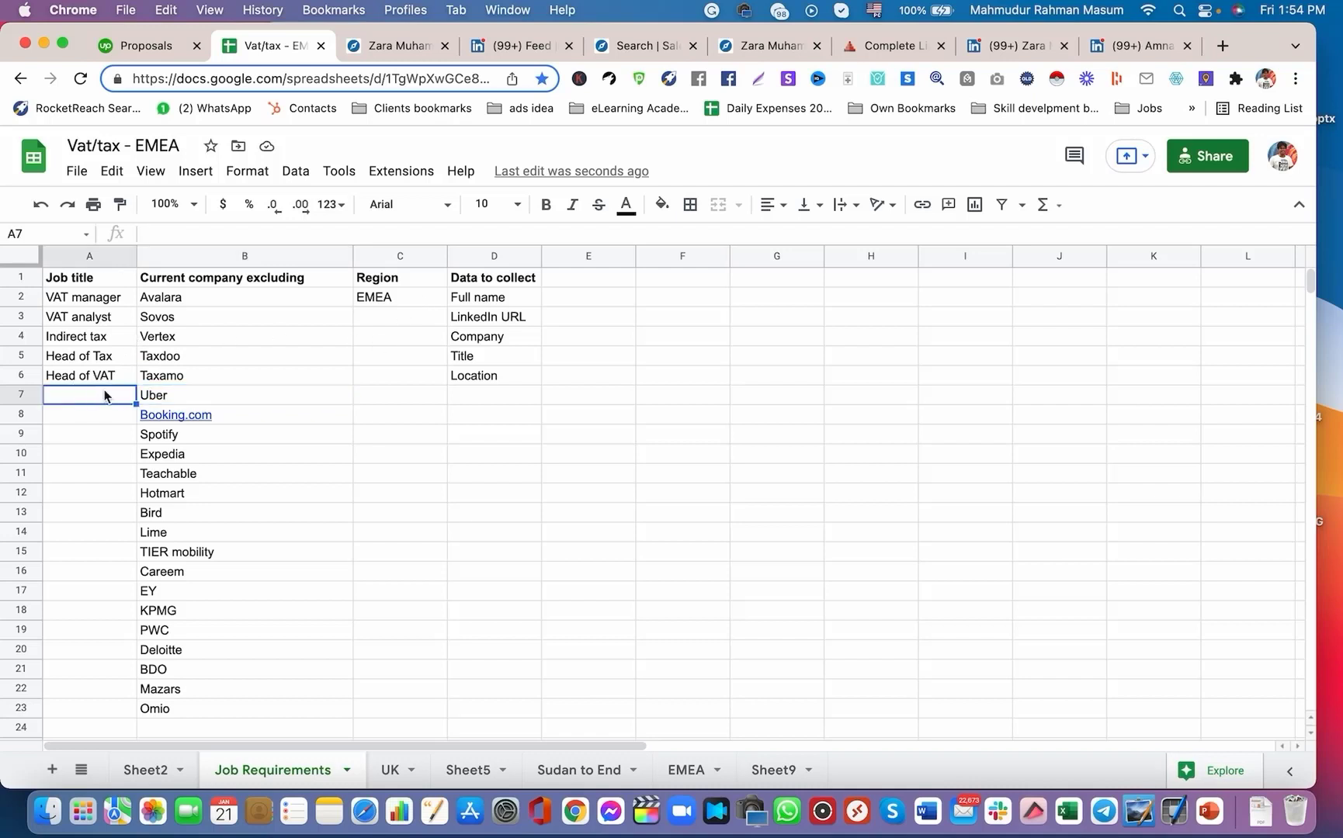
{"action": "left_click", "coordinate": [196, 303]}
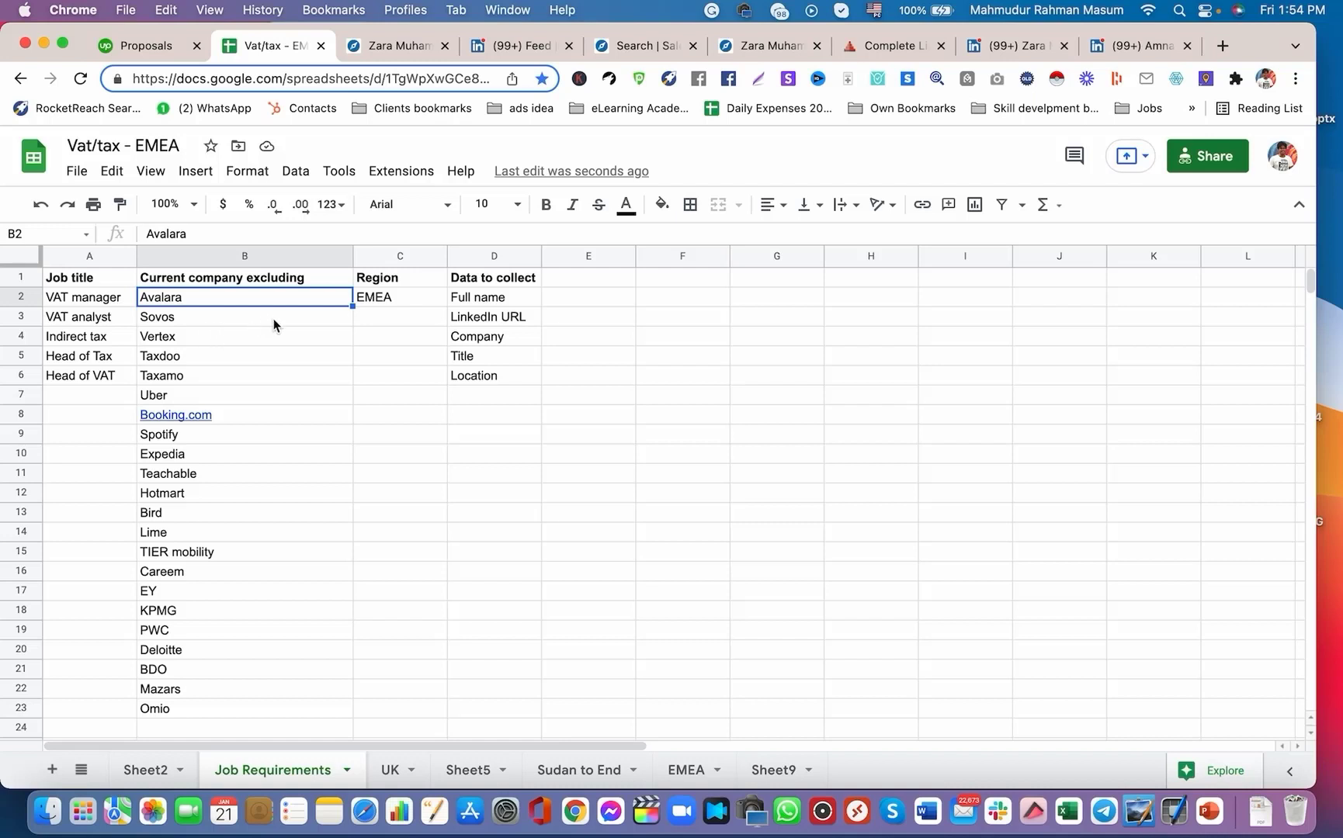
{"action": "left_click", "coordinate": [641, 48]}
{"action": "left_click", "coordinate": [174, 381]}
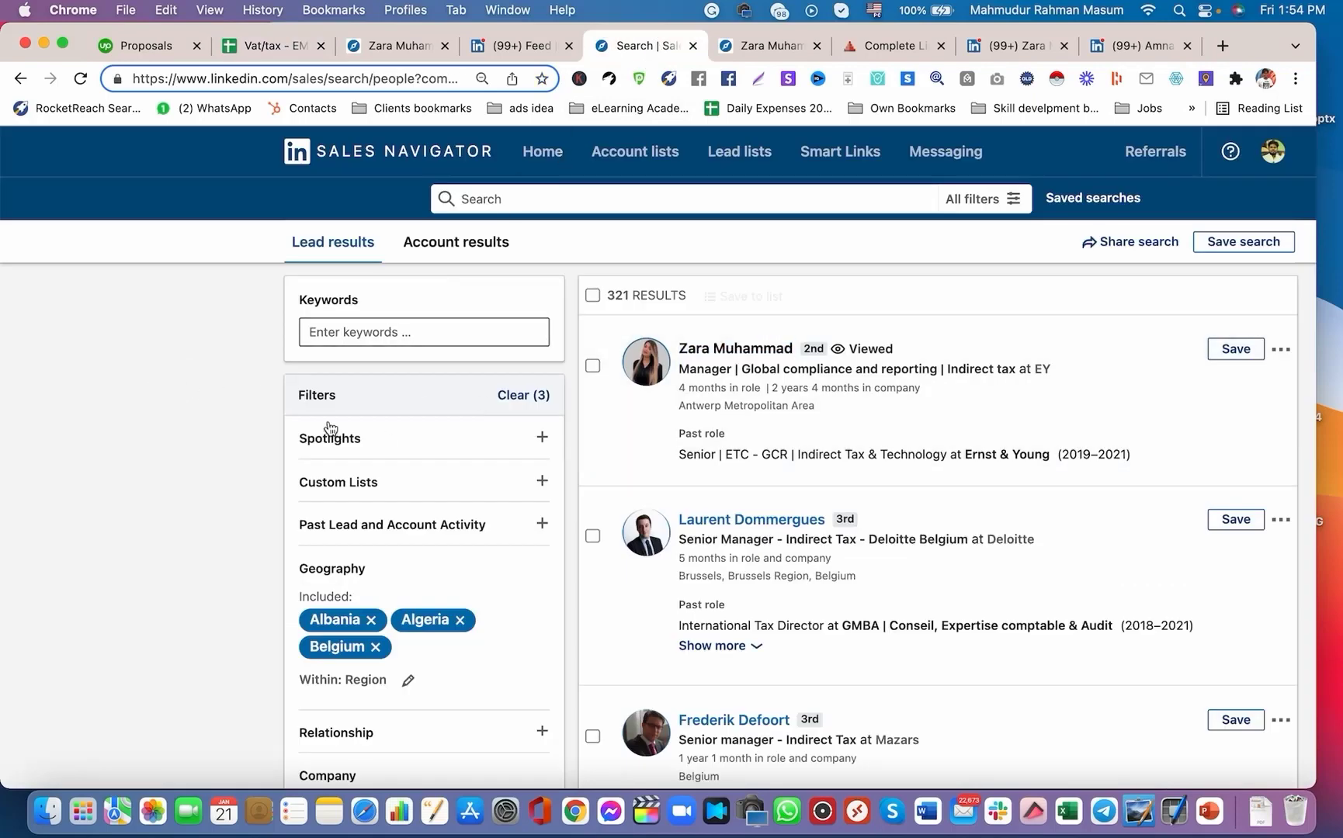